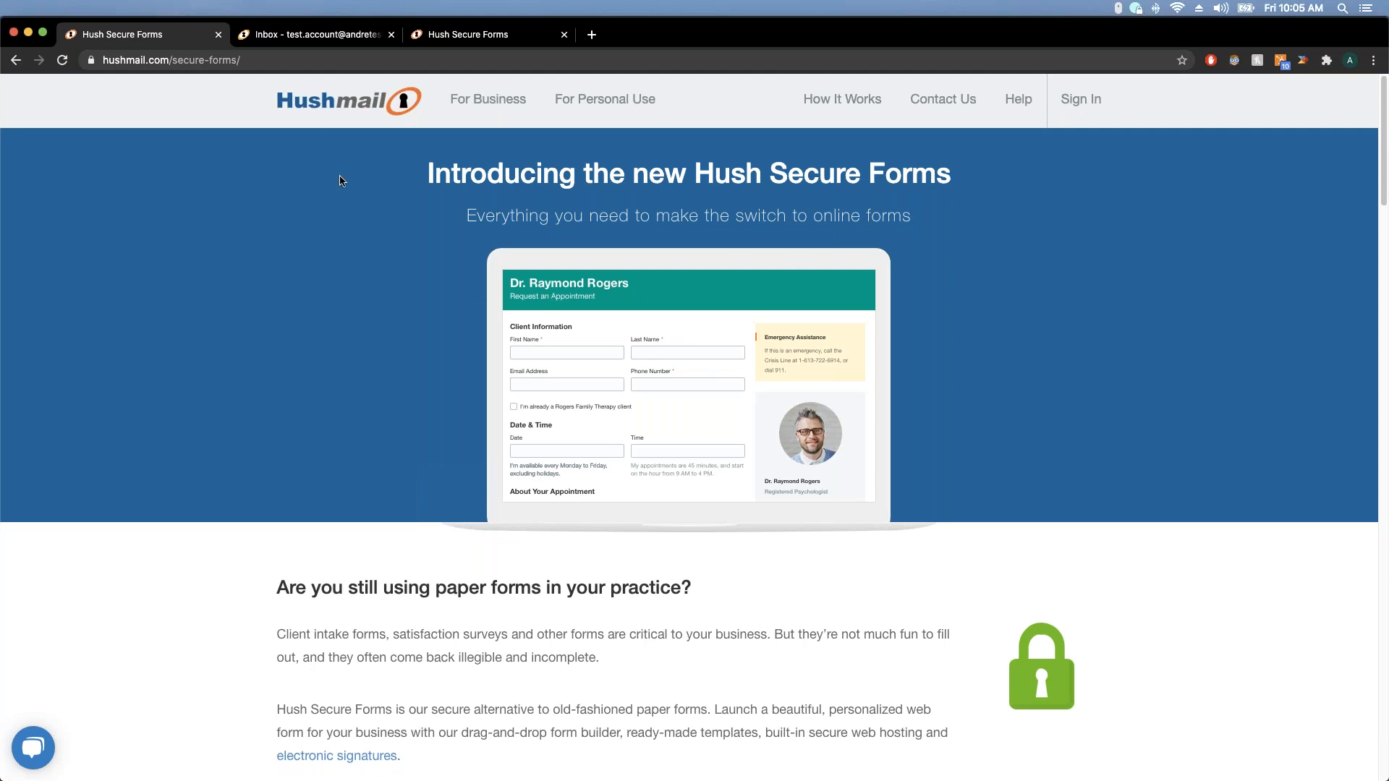
Go to the Hushmail inbox and launch Form Builder to open the Hush Secure Forms welcome page
click(310, 36)
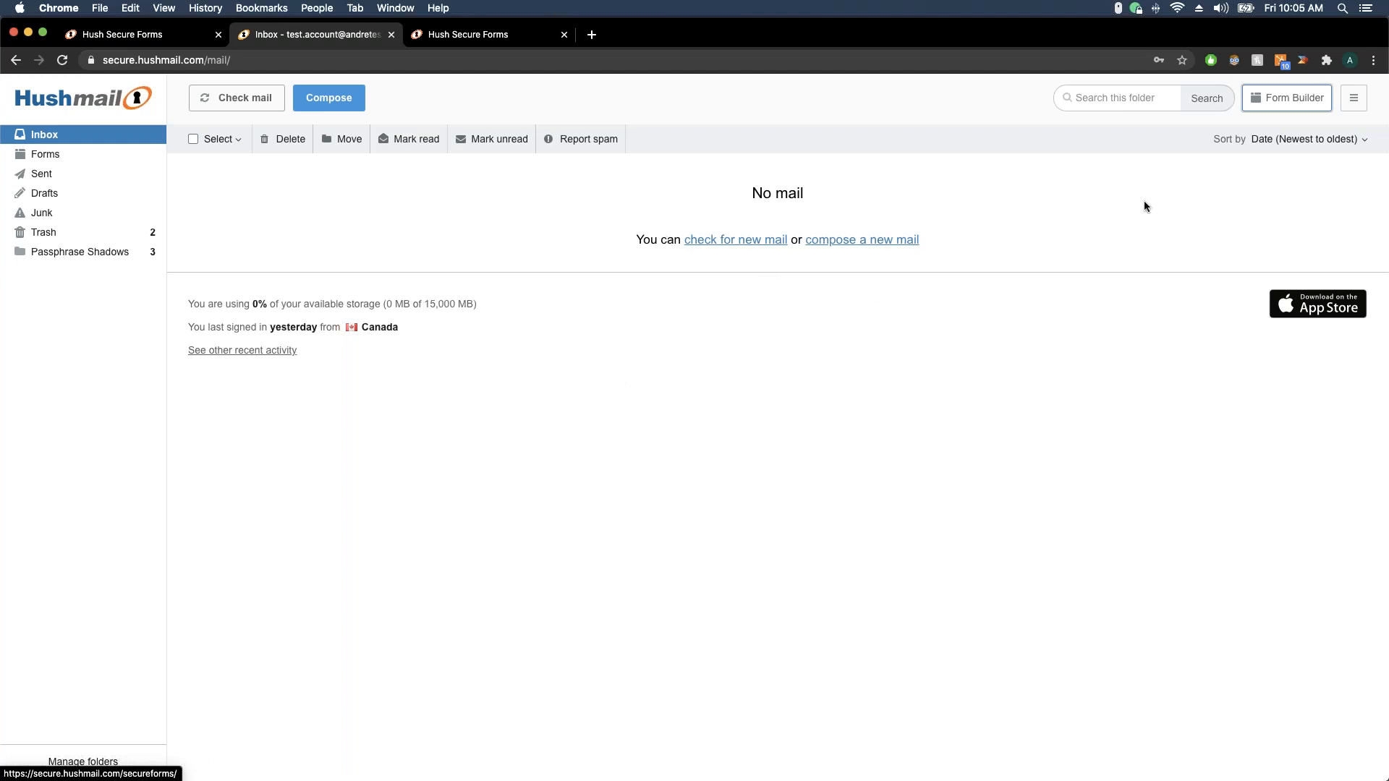
click(1282, 105)
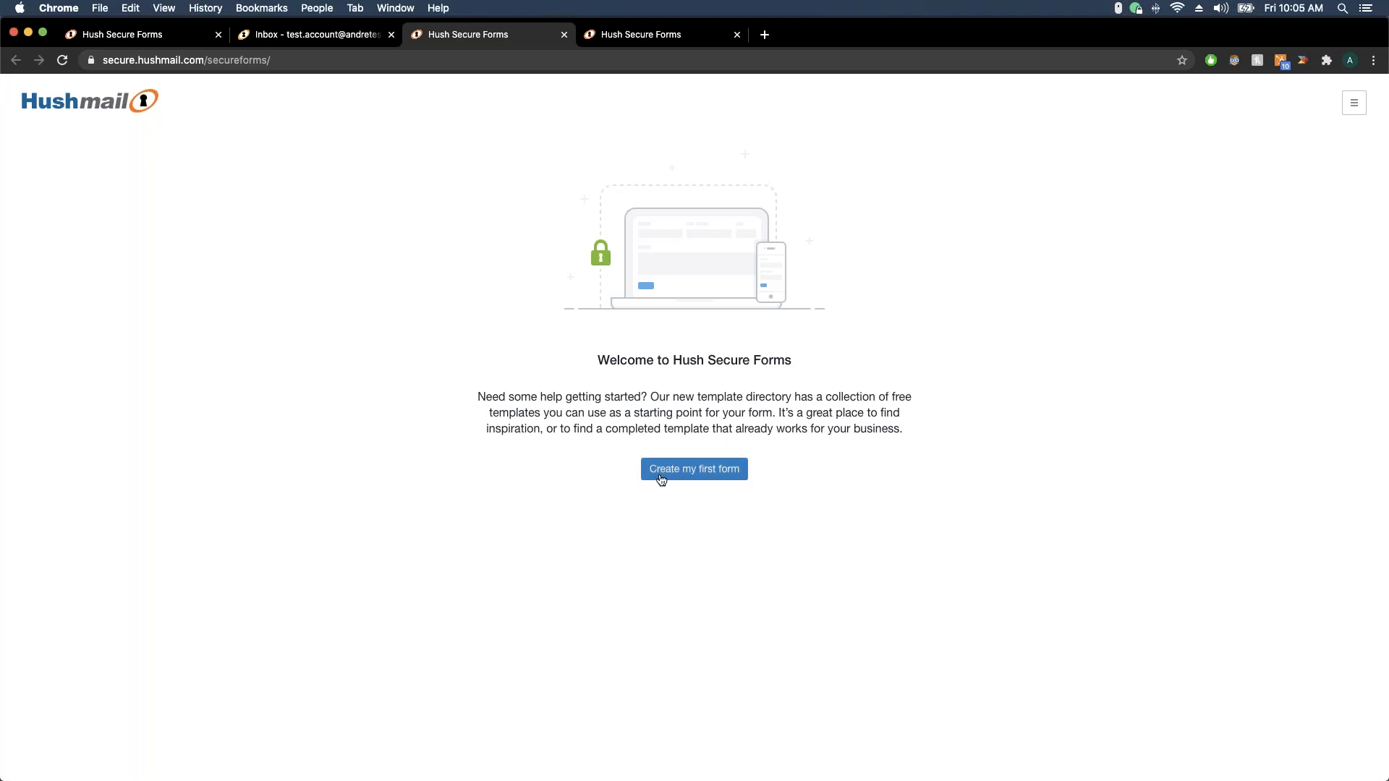
Start a first form to reach the template gallery and browse the General templates
click(719, 477)
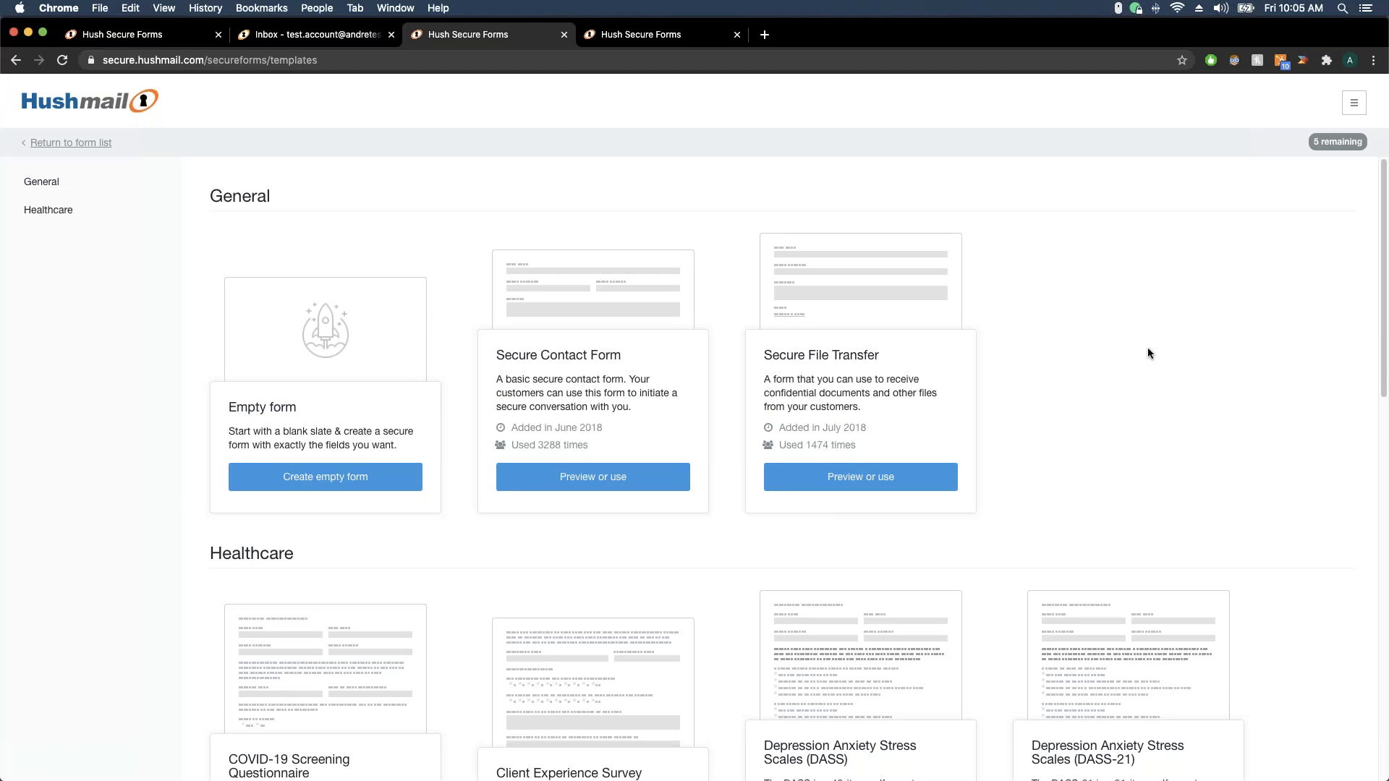
scroll(1148, 348, down, 3)
scroll(1147, 347, down, 3)
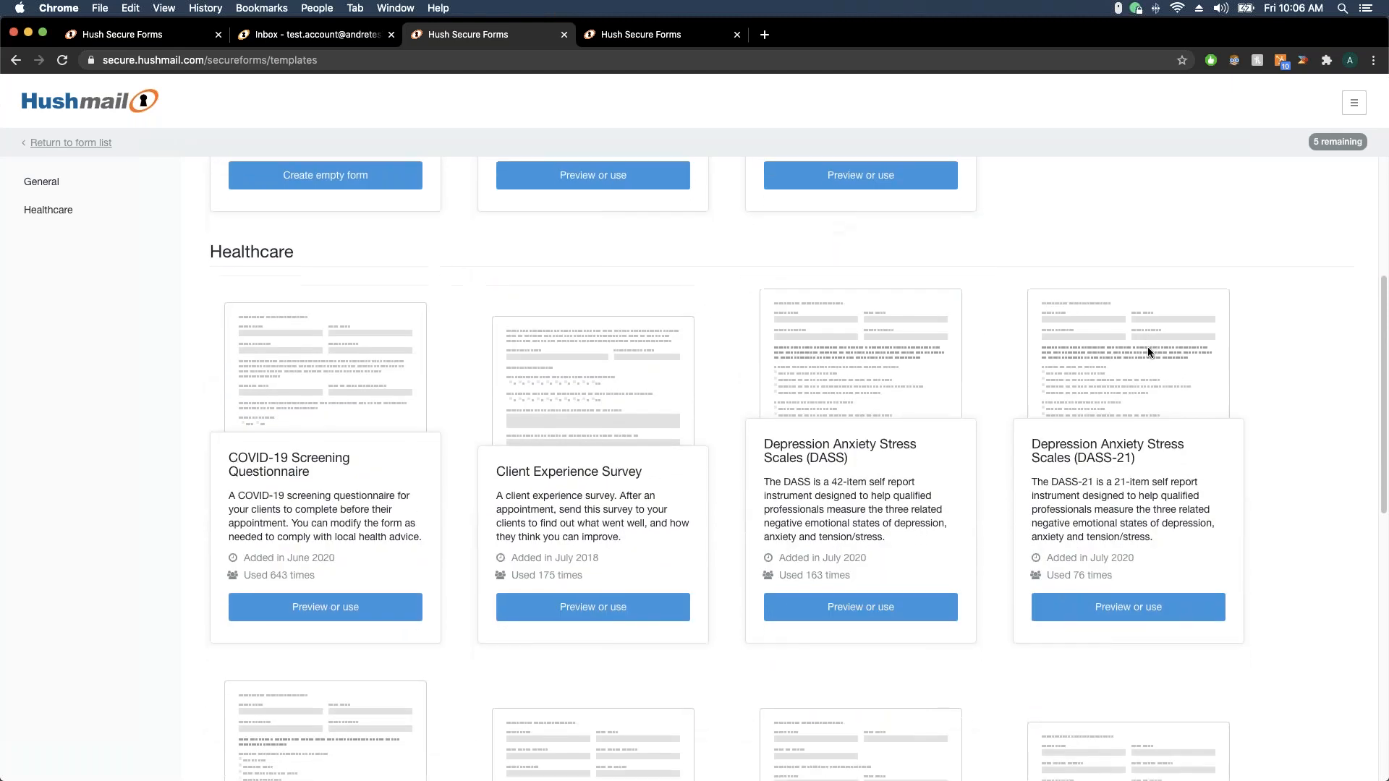
scroll(1145, 346, down, 5)
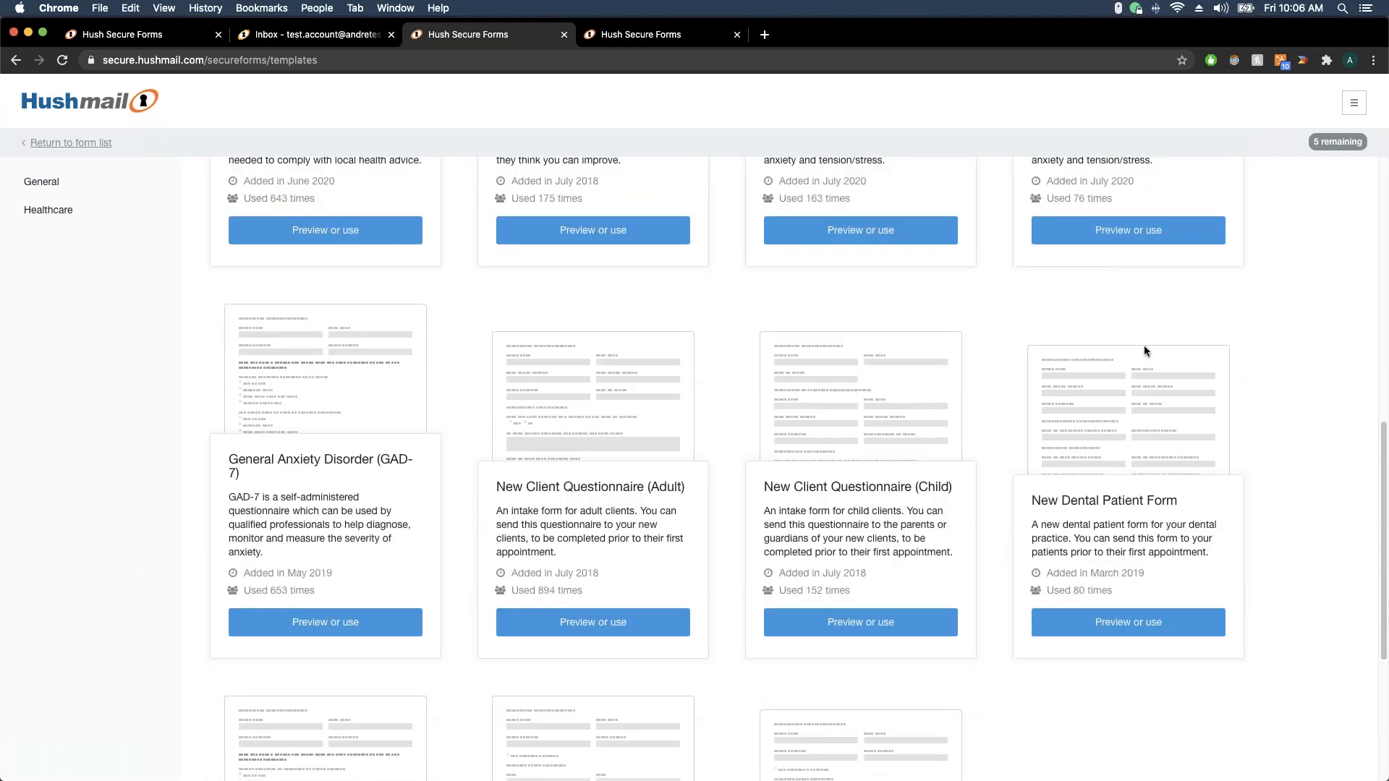
scroll(1144, 347, down, 4)
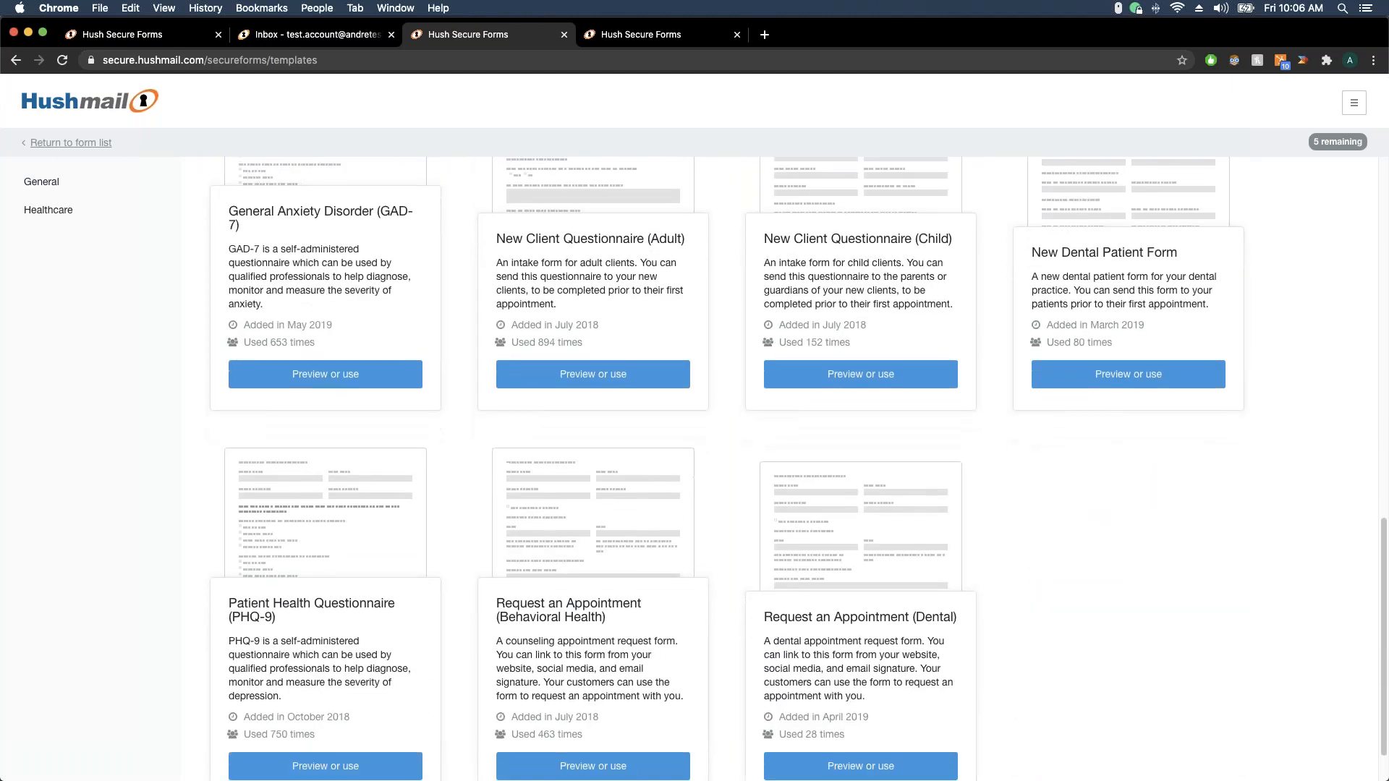
scroll(1144, 347, down, 1)
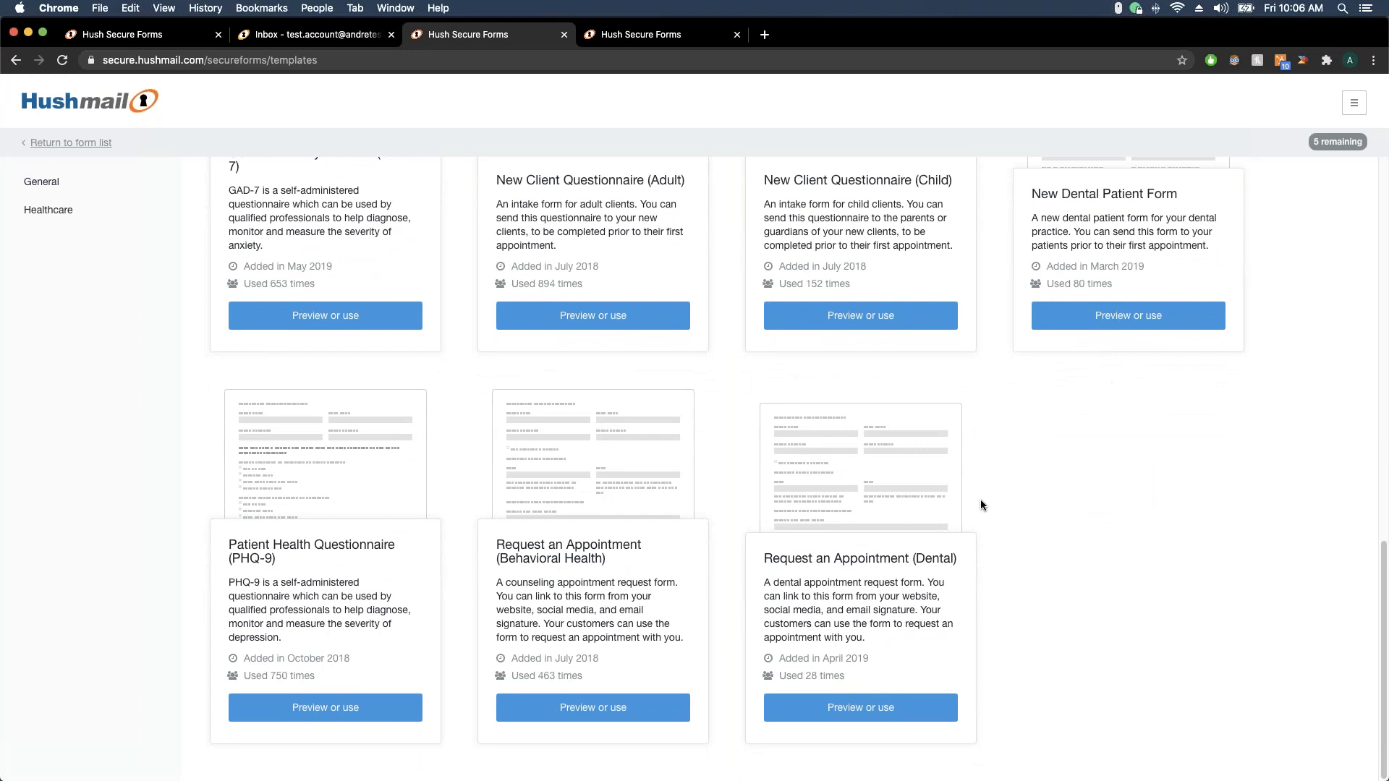
scroll(980, 504, up, 4)
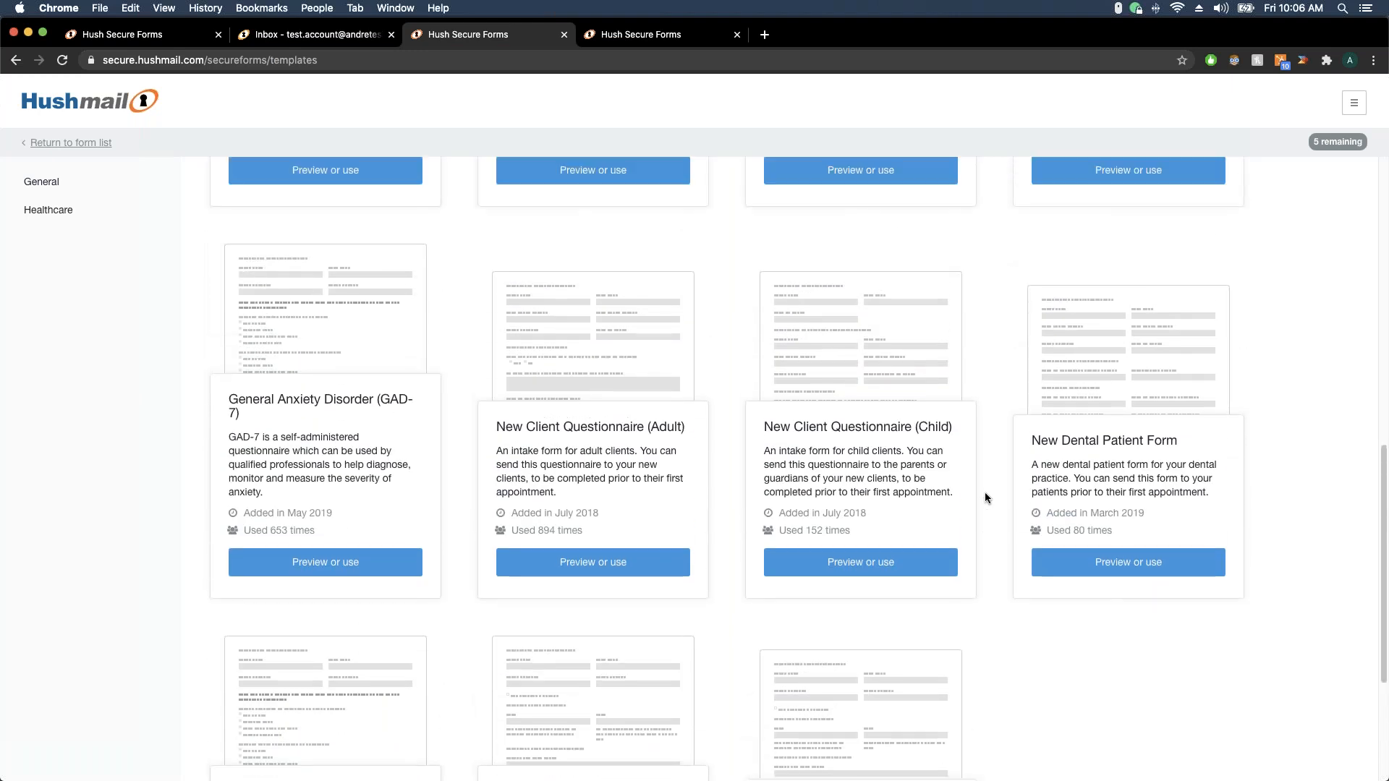
scroll(985, 489, up, 2)
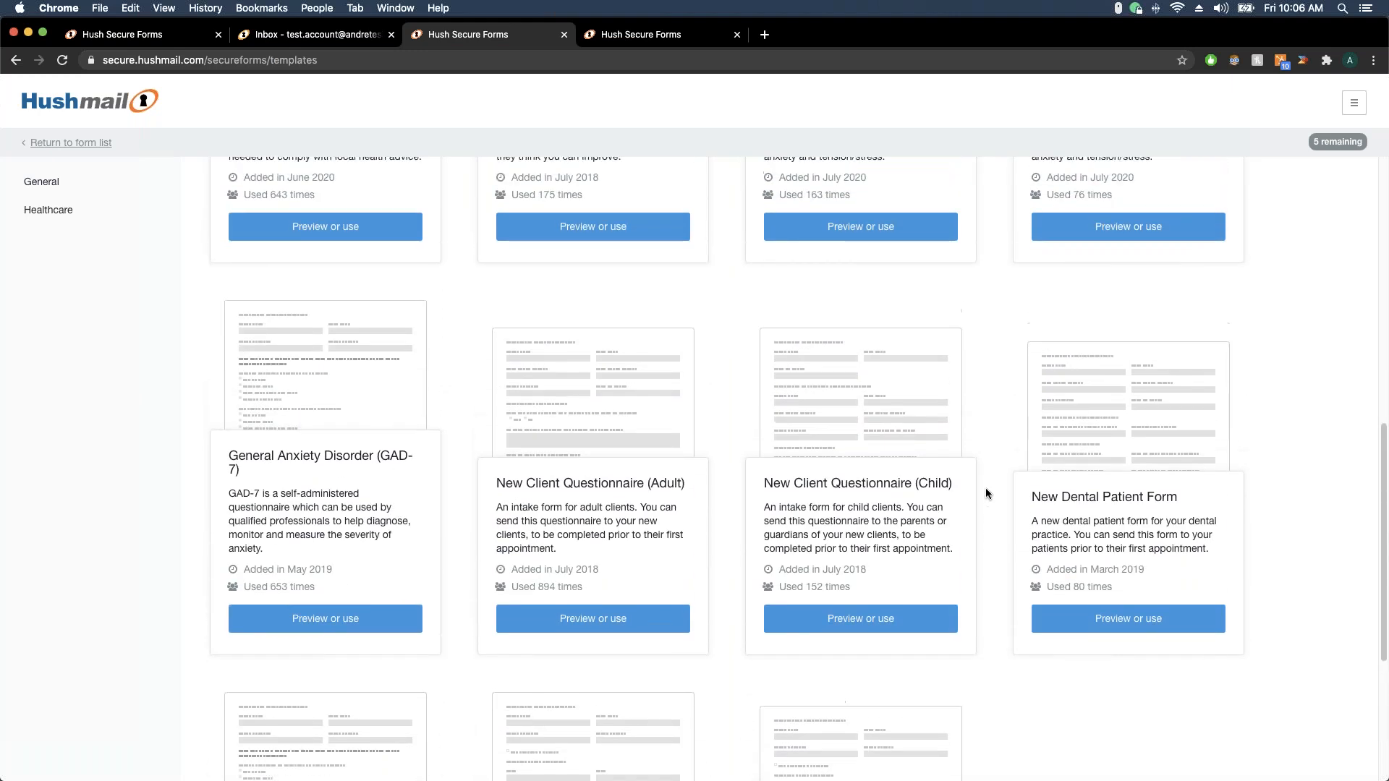
scroll(986, 489, up, 3)
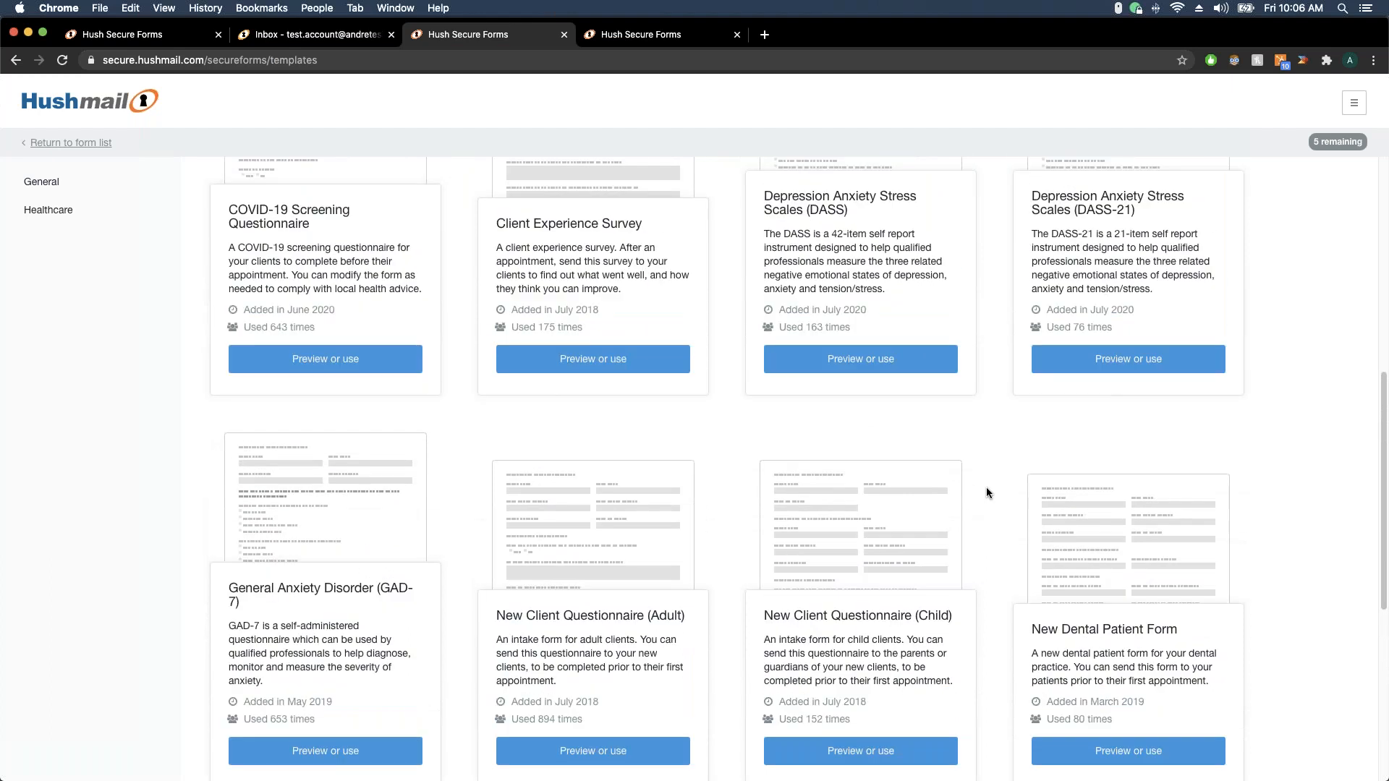
scroll(986, 487, up, 3)
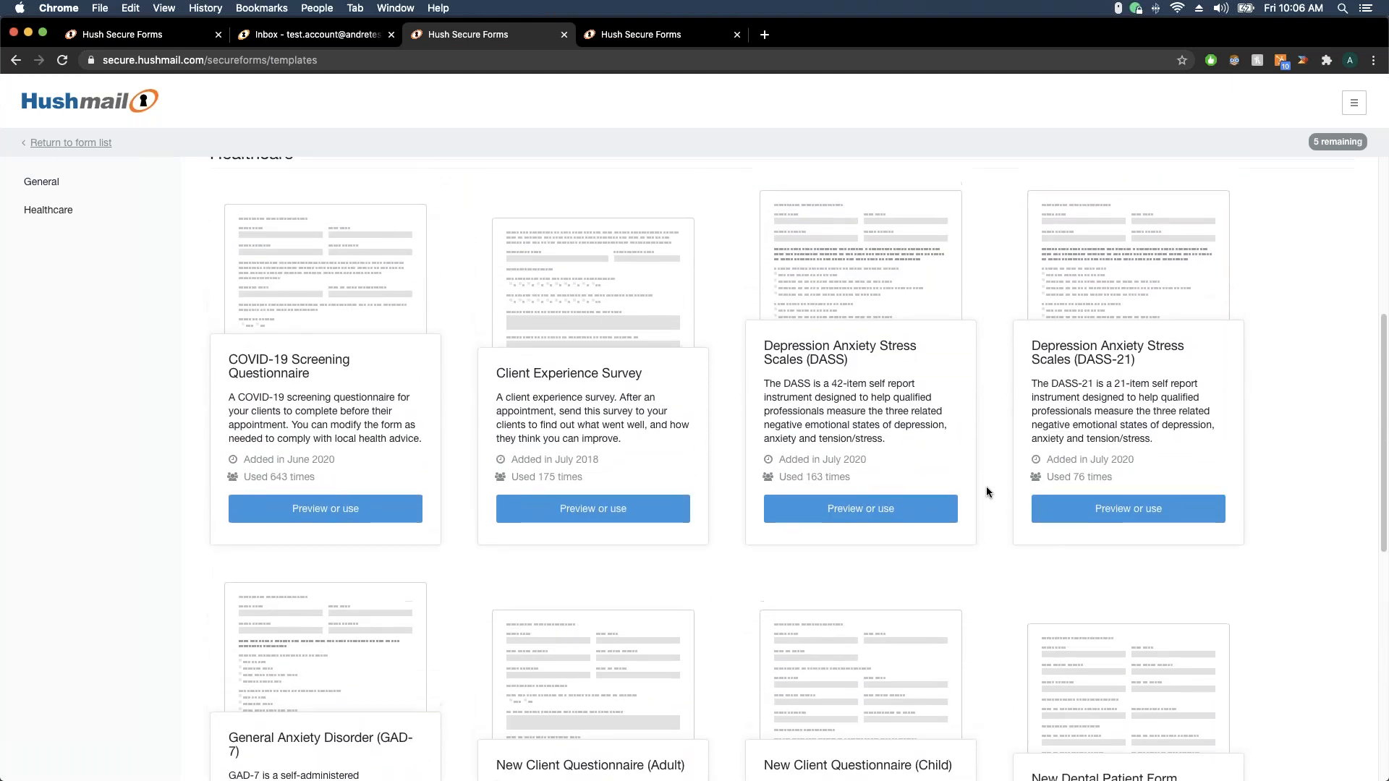
scroll(986, 485, up, 3)
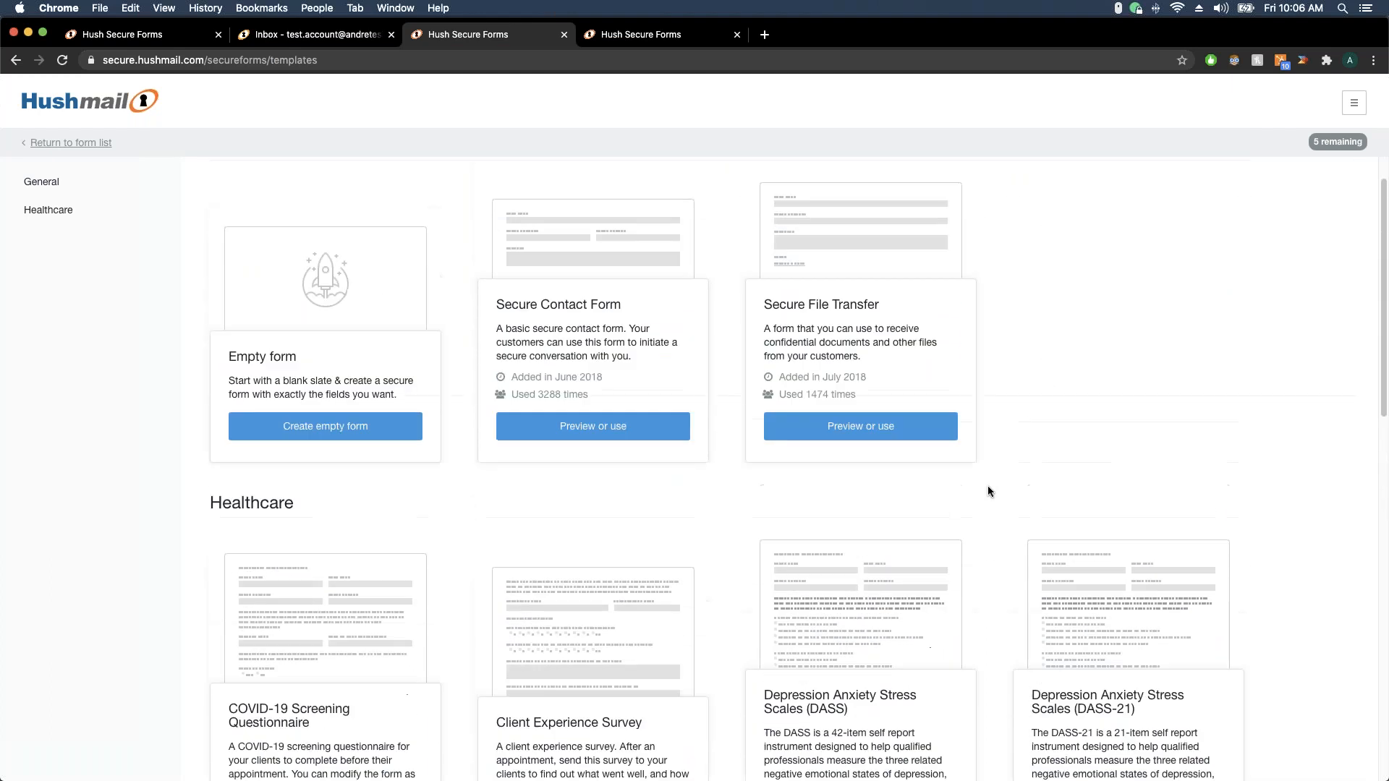
Browse the Healthcare templates and highlight the New Client Questionnaire (Adult) title
scroll(988, 491, down, 4)
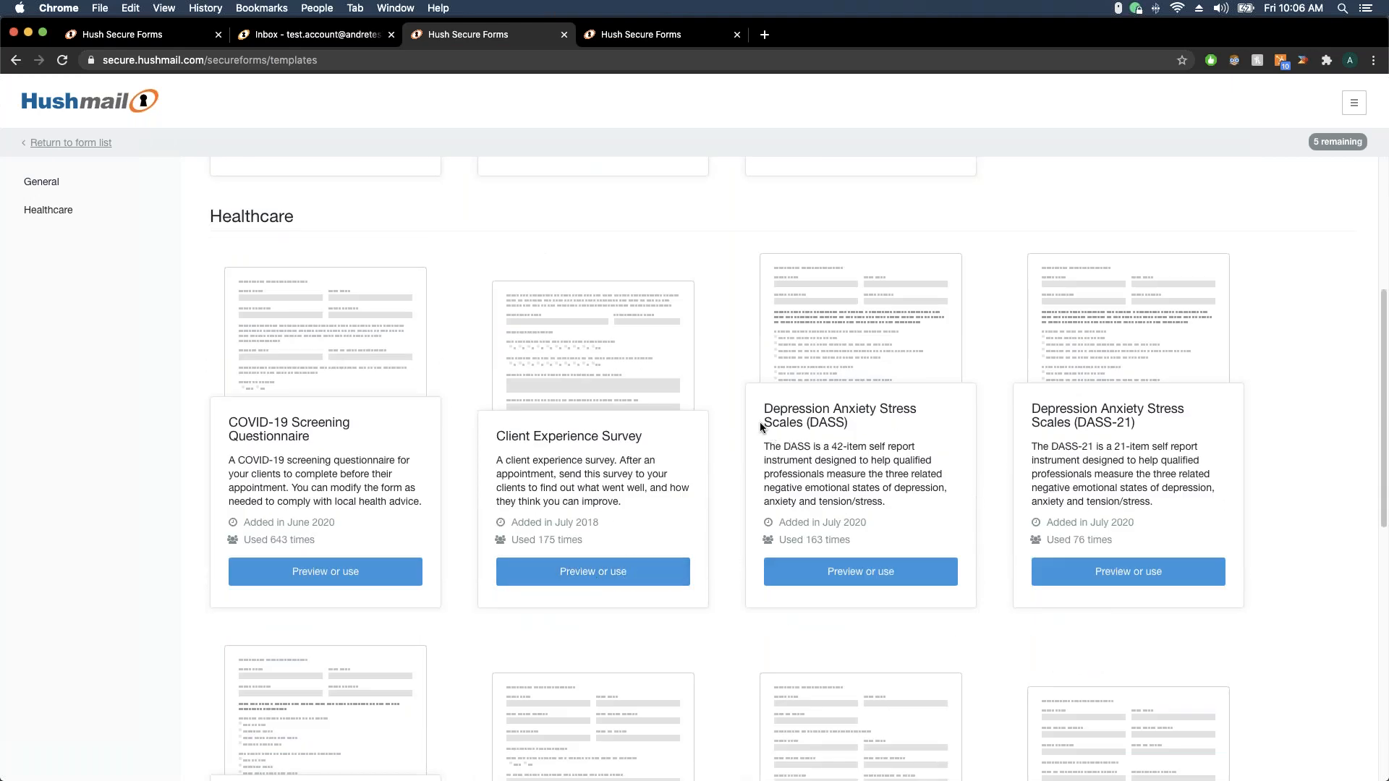
scroll(759, 426, down, 3)
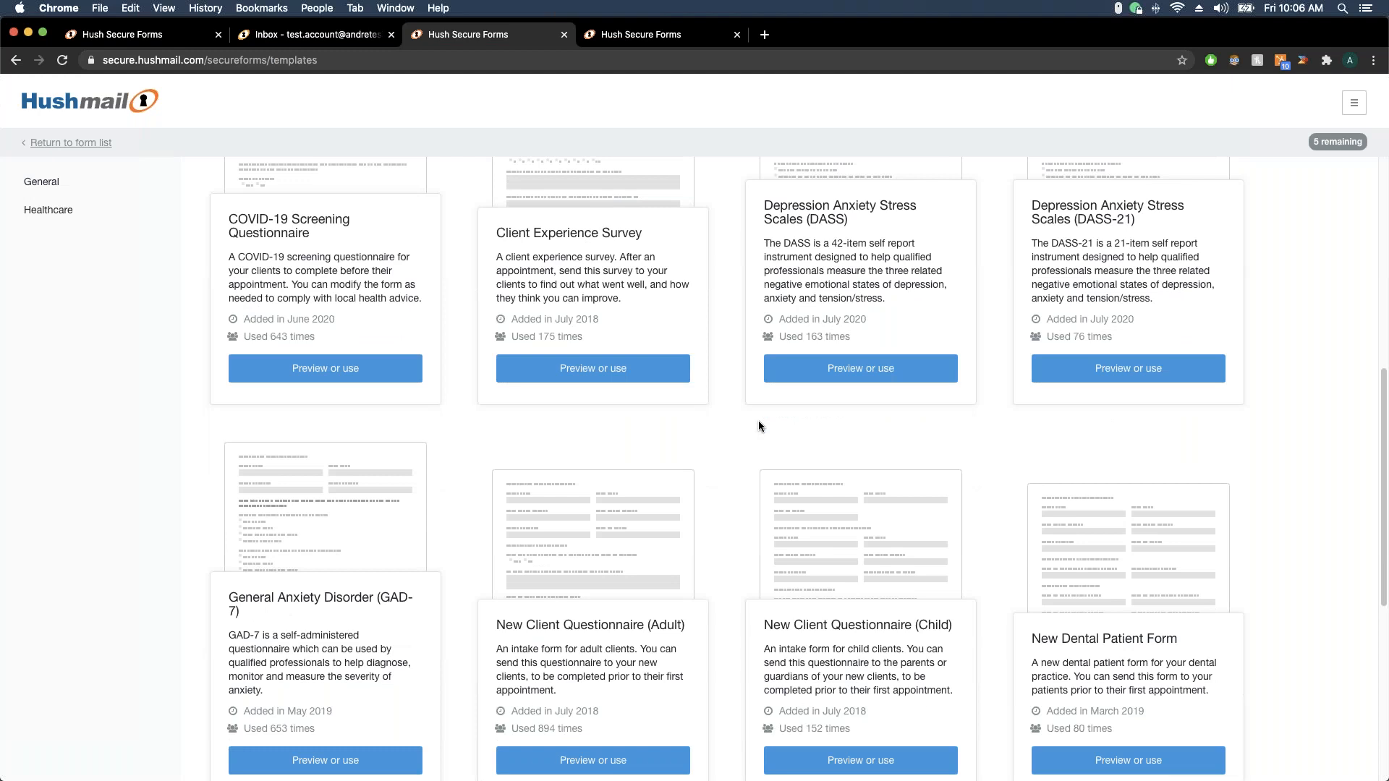
scroll(757, 422, down, 2)
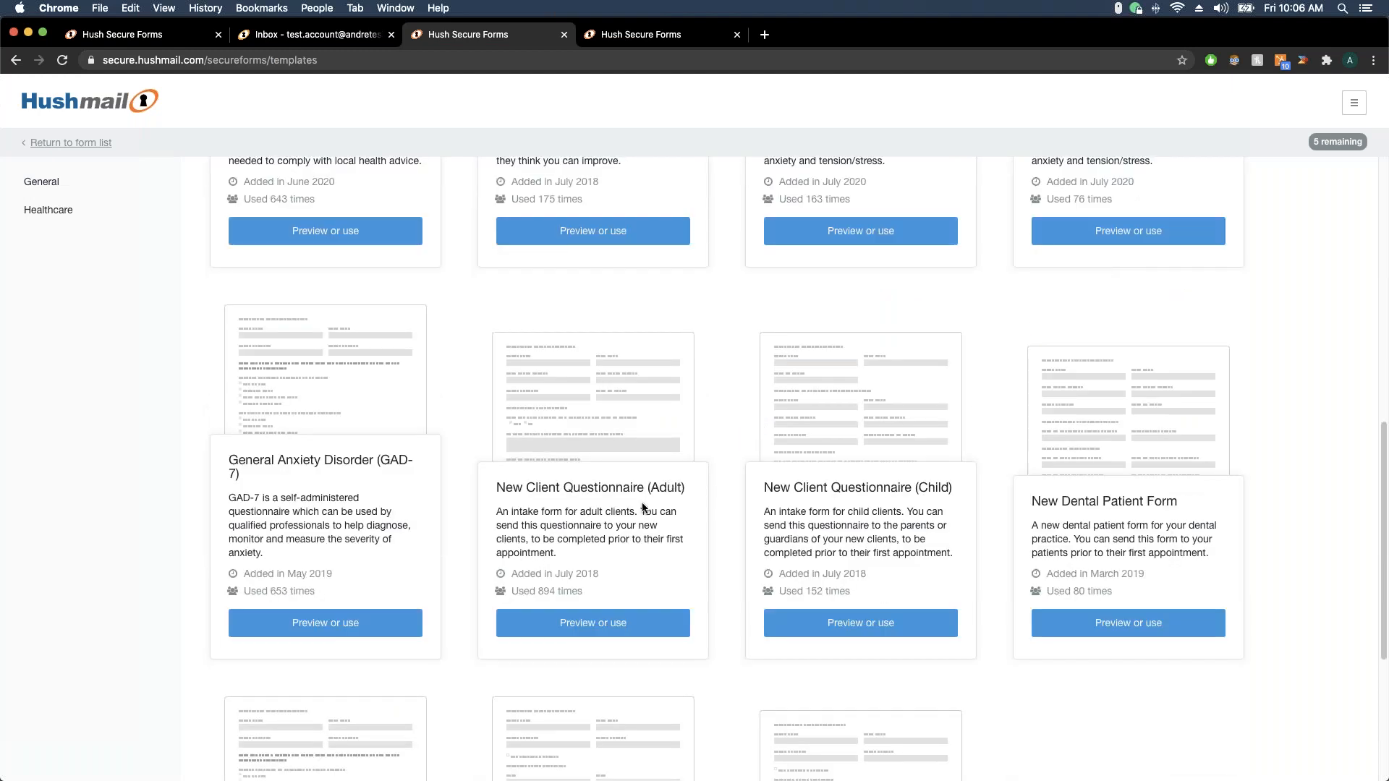
drag(494, 487, 685, 490)
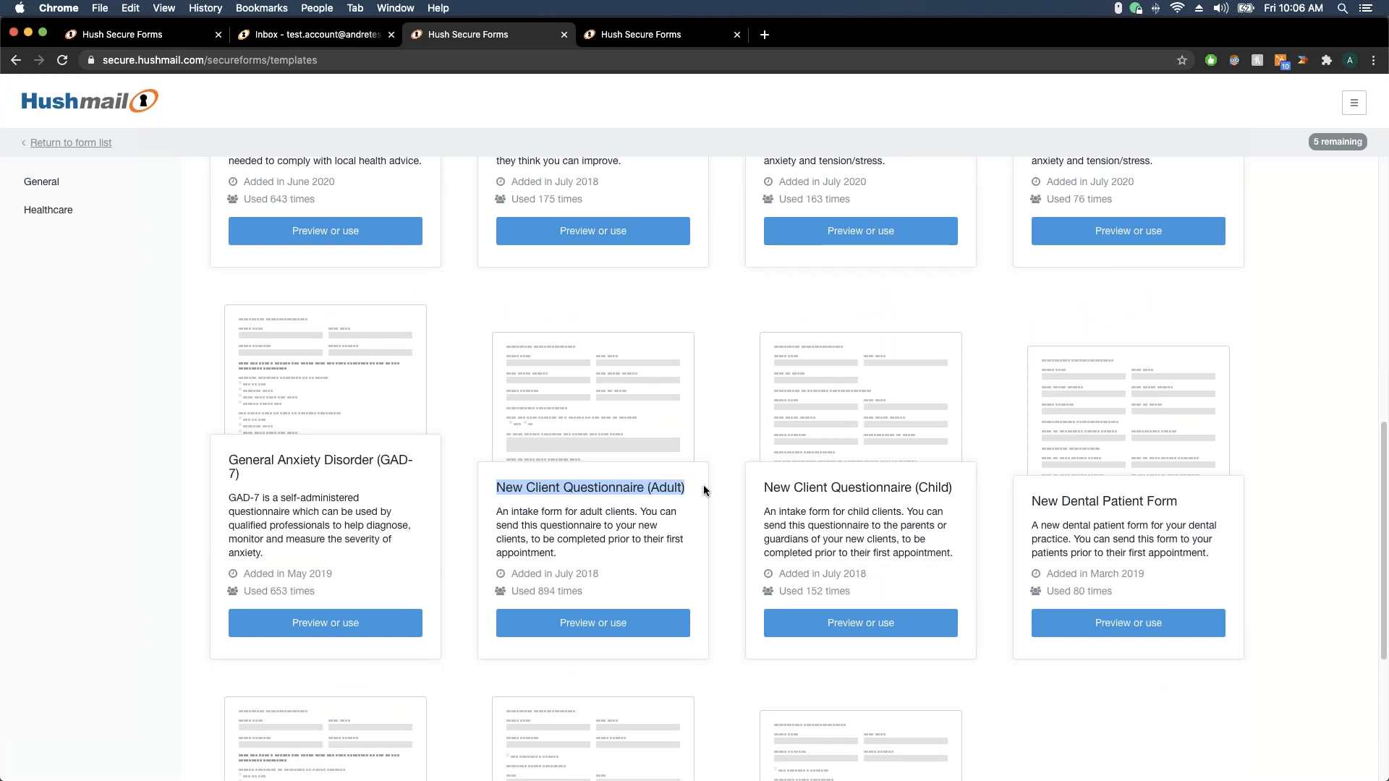
scroll(705, 488, up, 8)
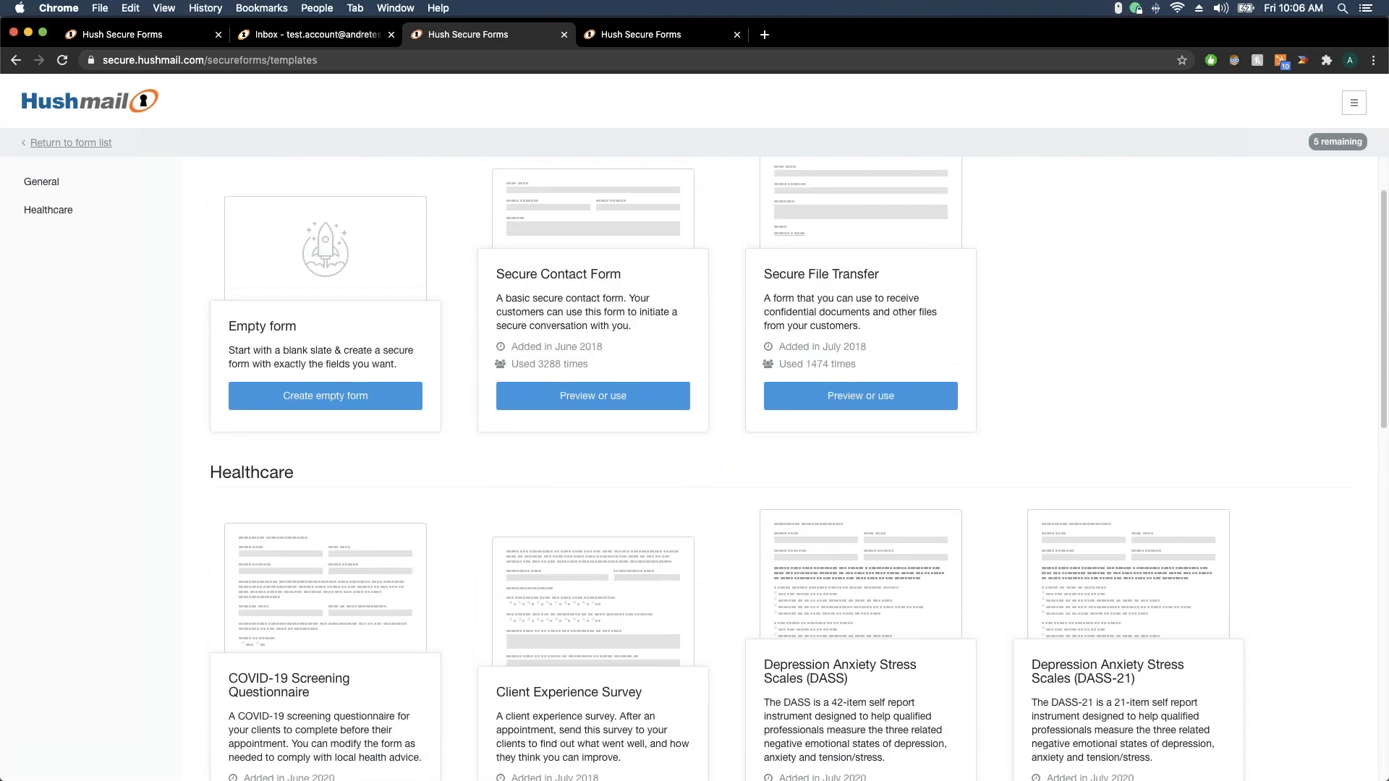
scroll(743, 499, down, 3)
scroll(744, 500, down, 5)
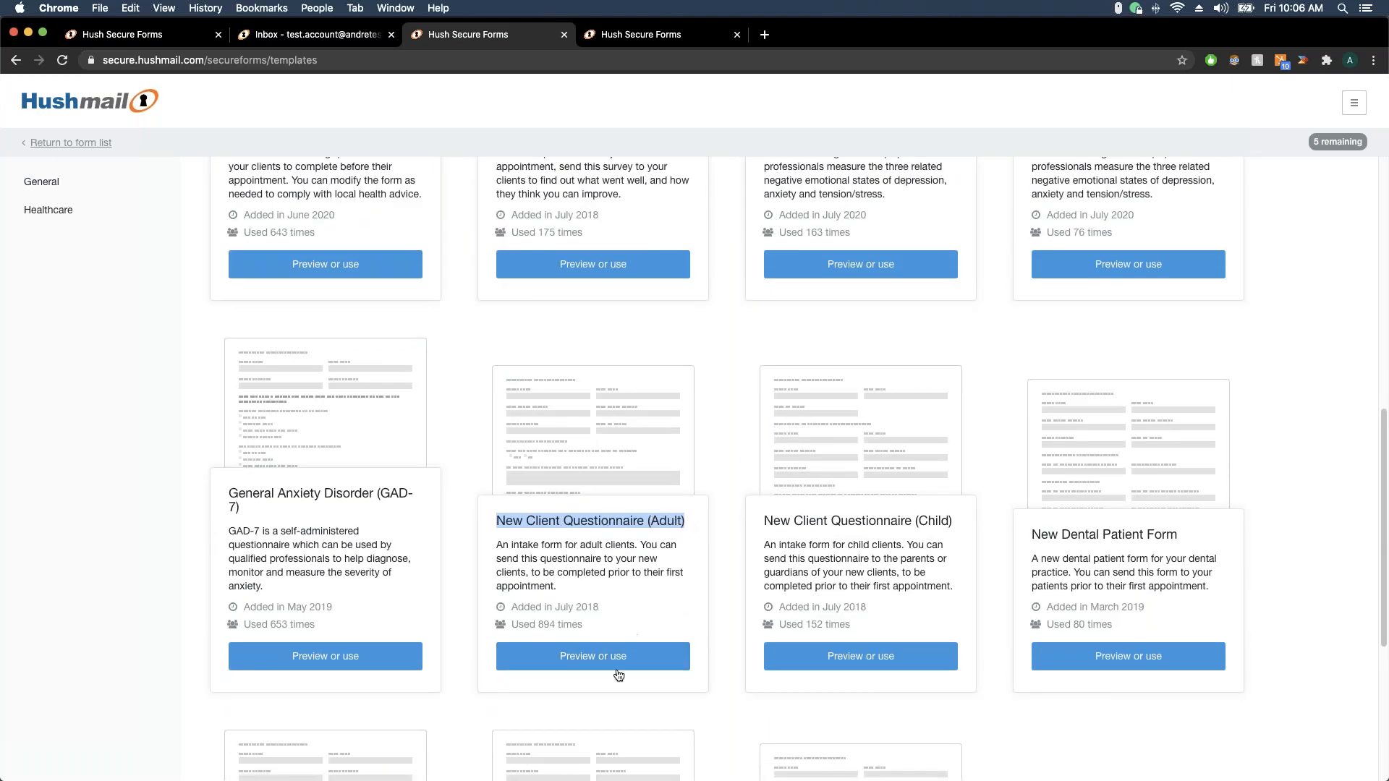
Preview the New Client Questionnaire (Adult) template and add it to your collection for editing
click(604, 664)
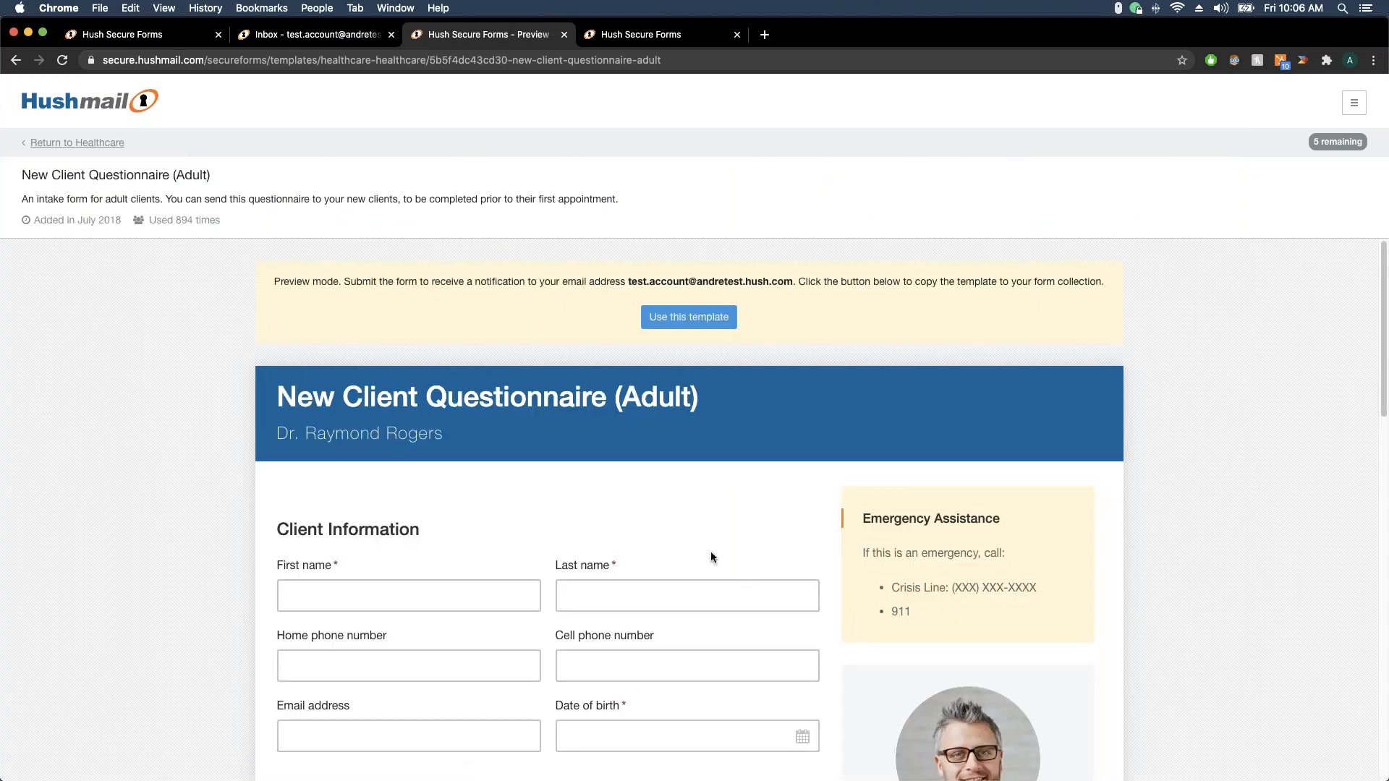
scroll(800, 479, down, 2)
scroll(800, 474, down, 2)
scroll(674, 468, up, 4)
click(699, 326)
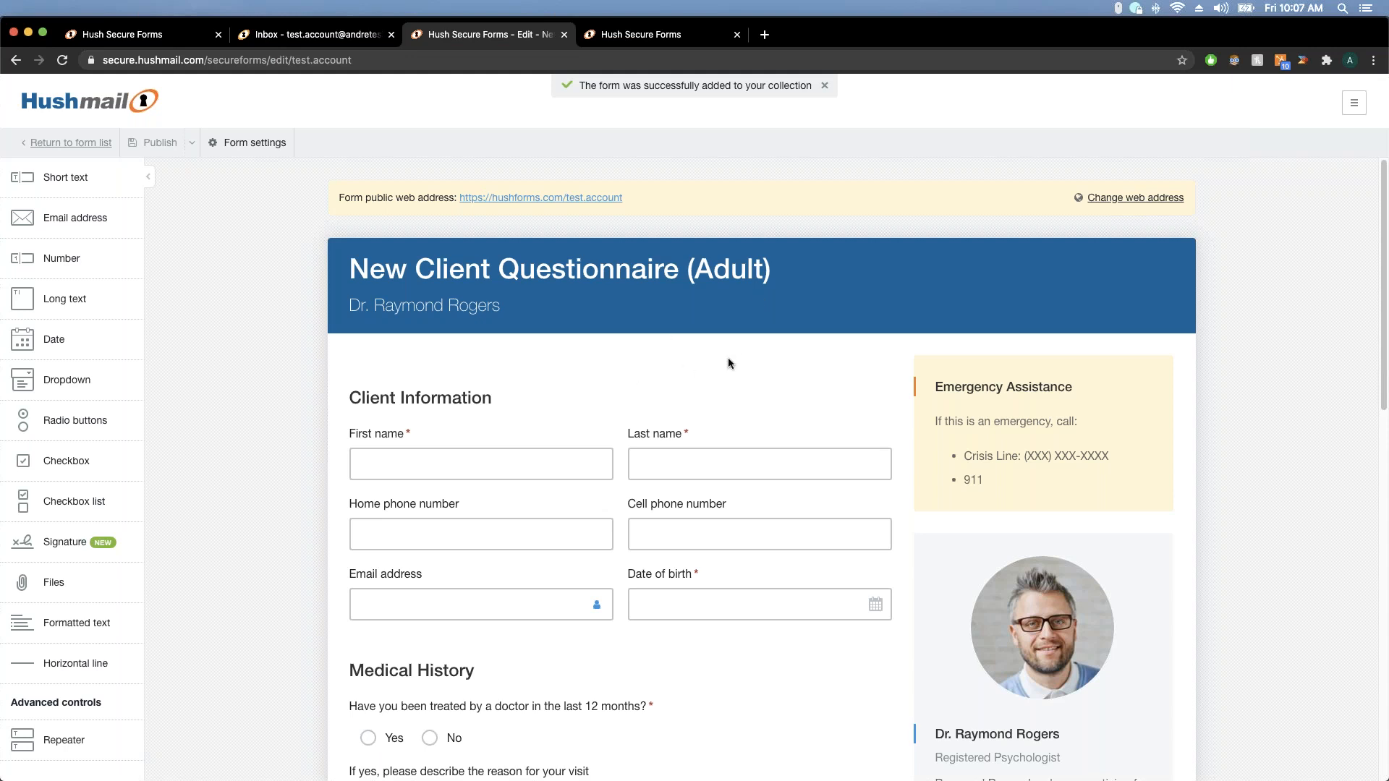
Place a Short text field after Last name and resize First, Last and new fields to fit
click(823, 85)
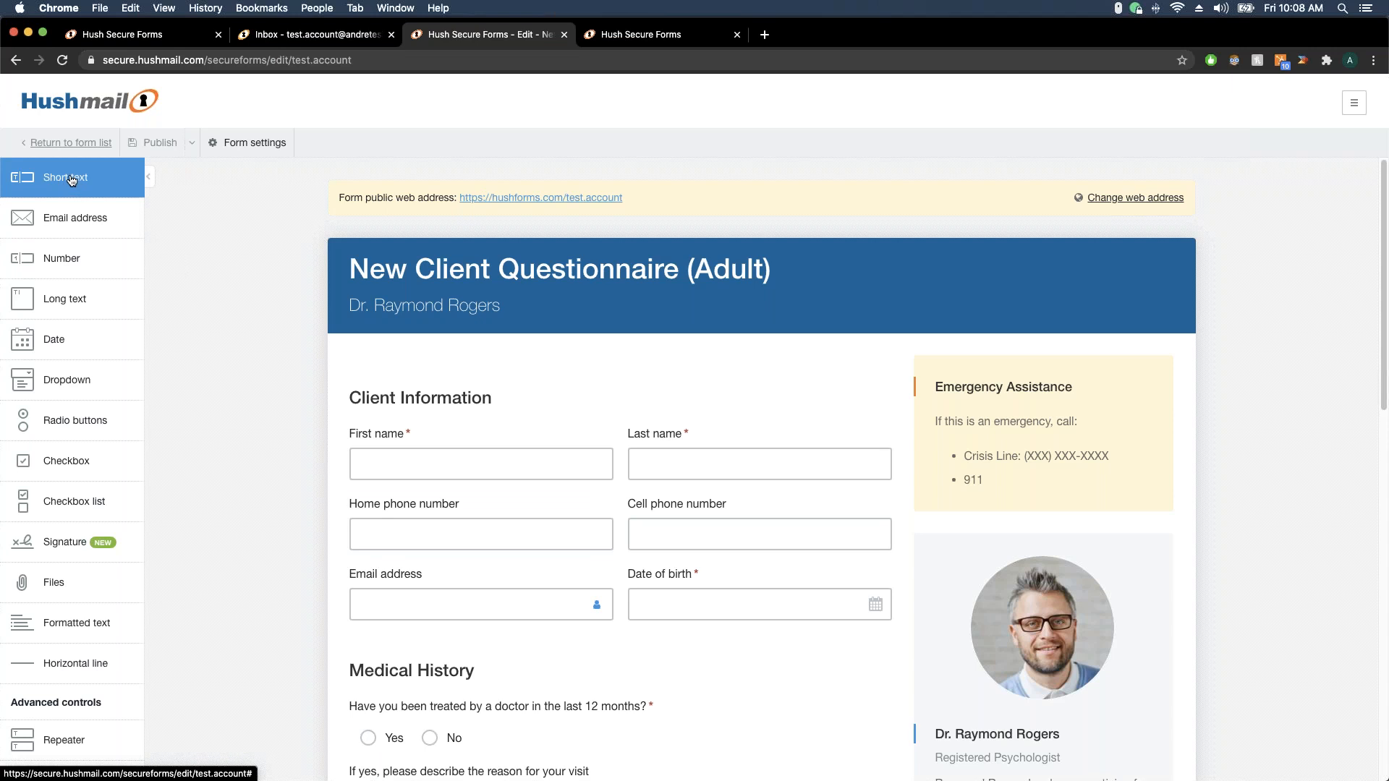
mouse_move(71, 180)
mouse_down()
mouse_move(501, 373)
mouse_move(787, 461)
mouse_move(897, 460)
mouse_move(816, 411)
mouse_move(715, 413)
mouse_move(638, 436)
mouse_move(645, 423)
mouse_move(410, 417)
mouse_move(336, 440)
mouse_move(499, 419)
mouse_move(903, 469)
mouse_move(923, 453)
mouse_move(894, 455)
mouse_up()
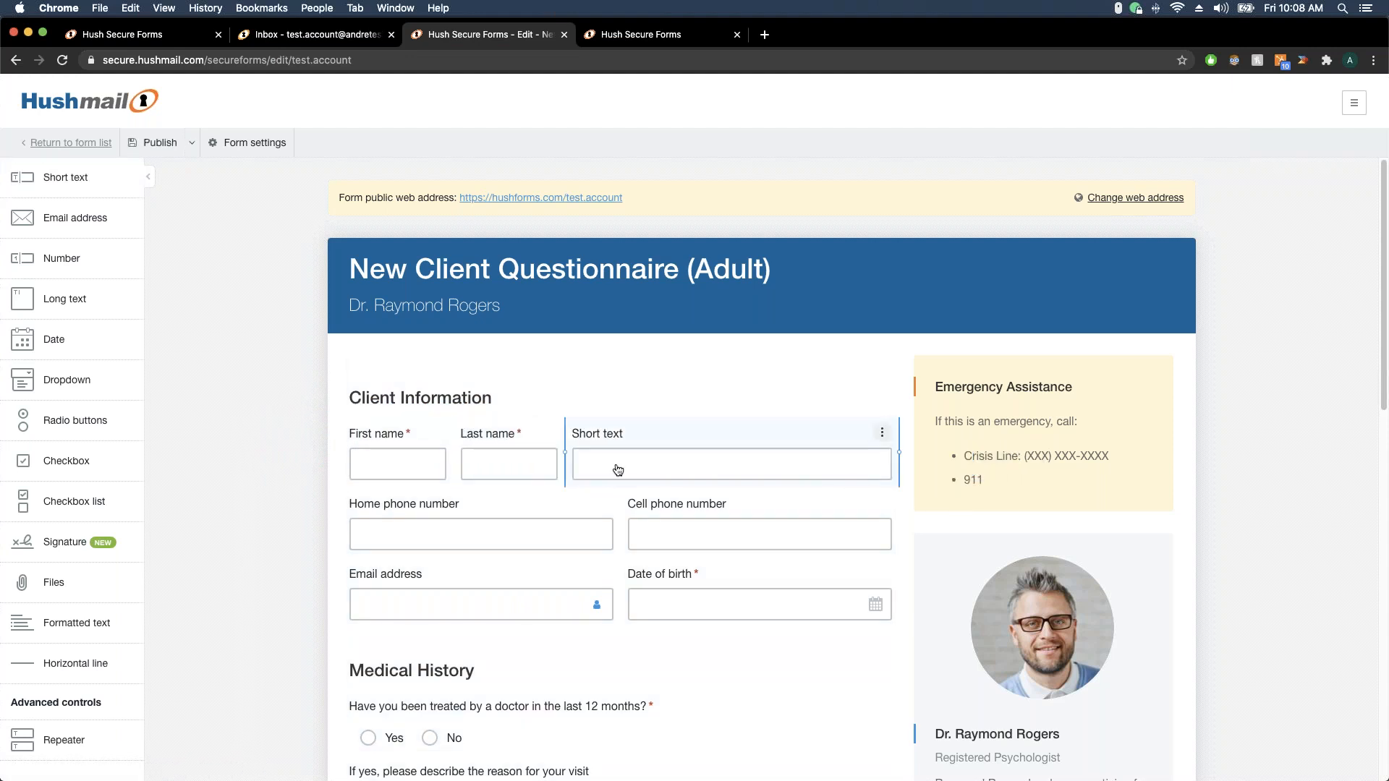
drag(564, 455, 768, 455)
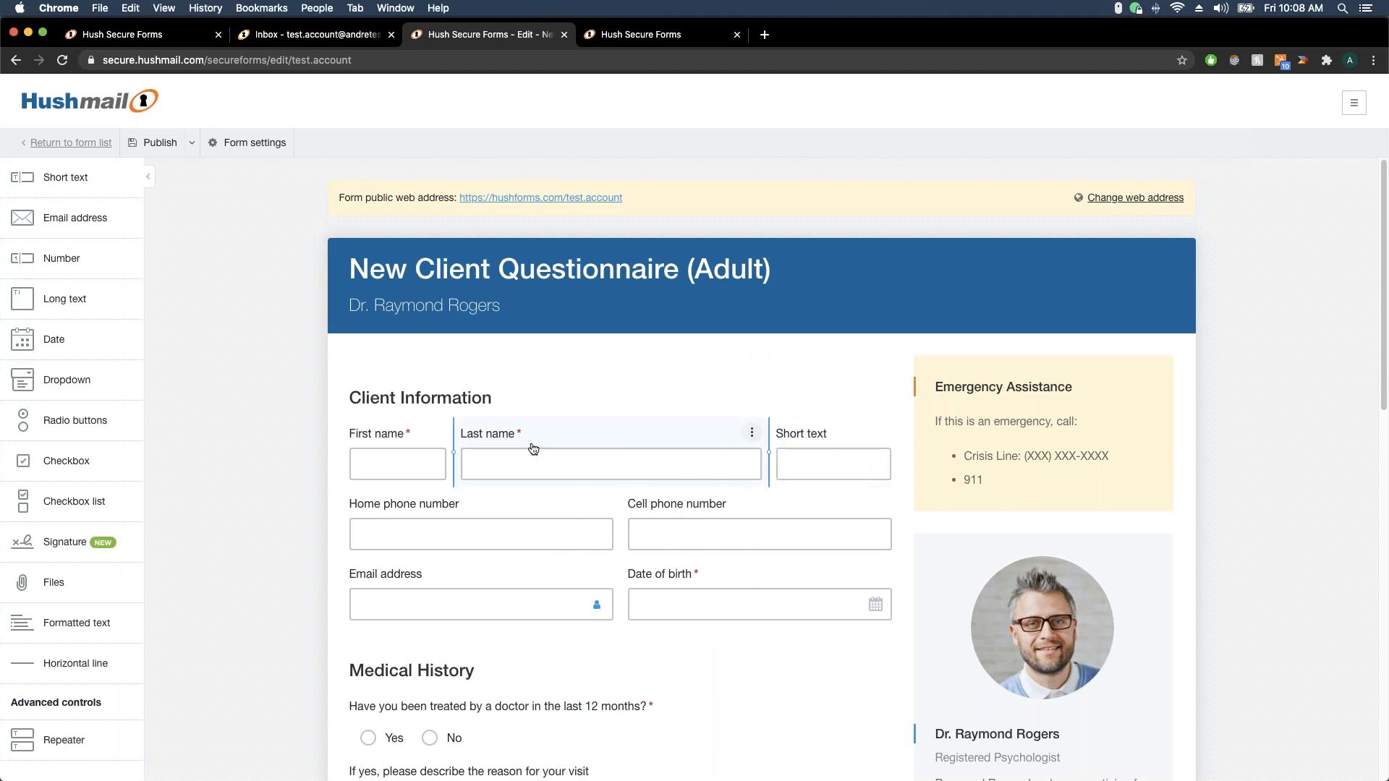
drag(456, 454, 543, 455)
click(815, 435)
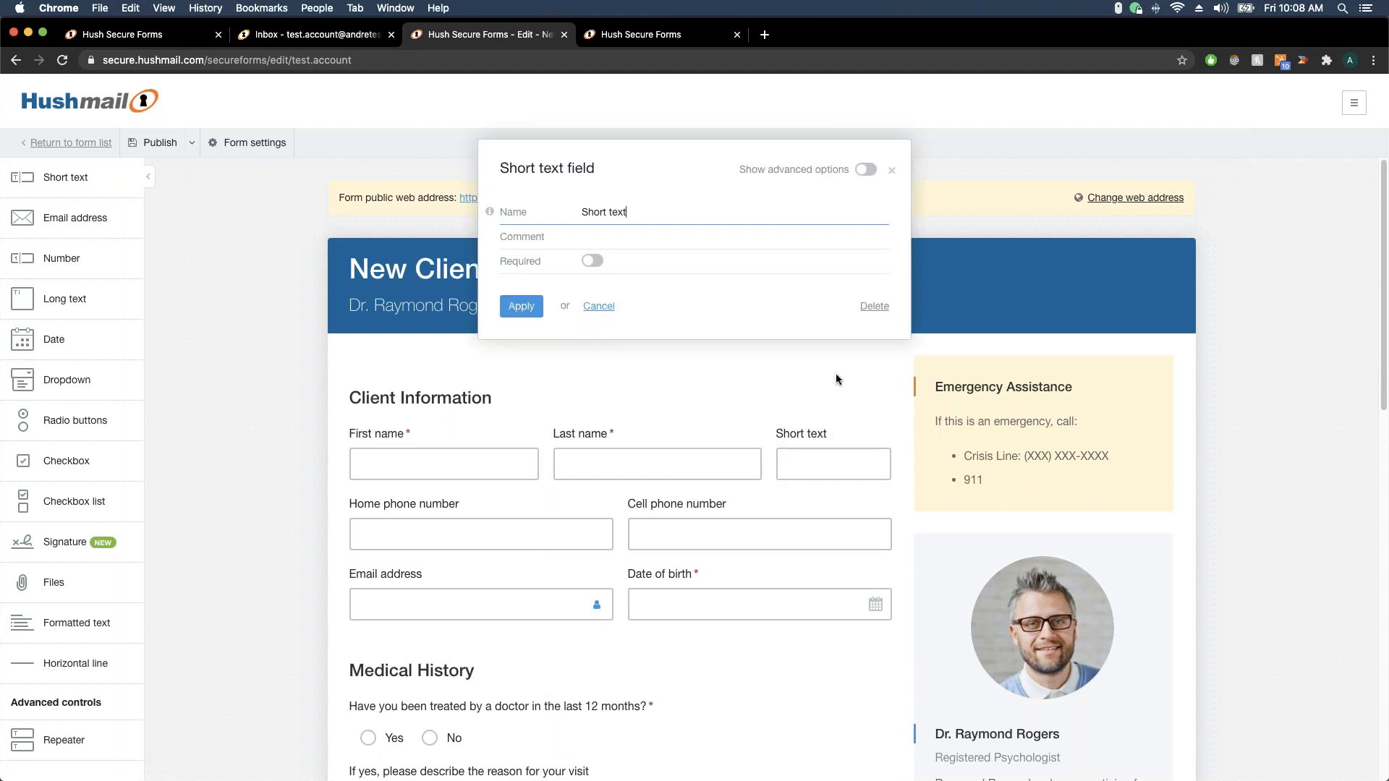
Name the new field 'Middle Initial' and make it required
click(679, 214)
text(Middle Initial)
click(550, 263)
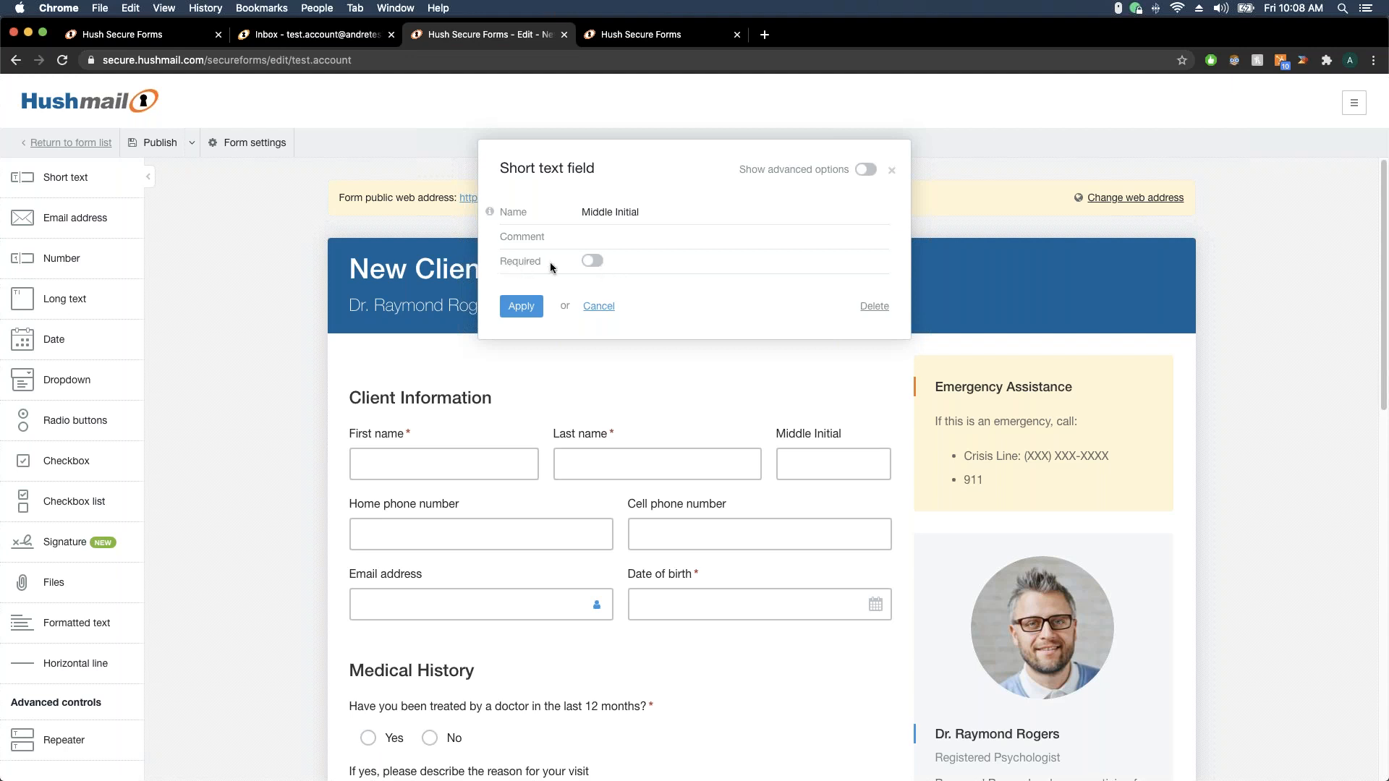
click(597, 267)
click(521, 306)
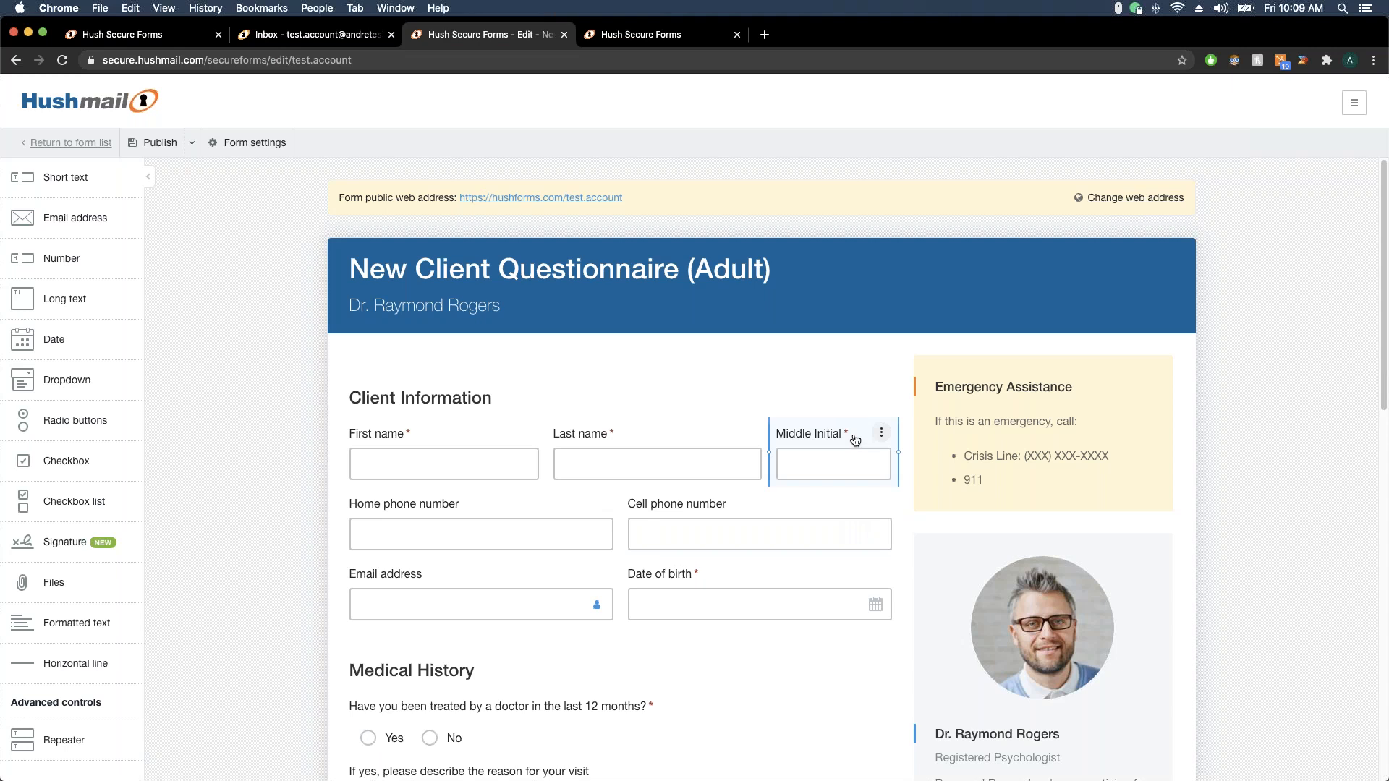
Try renaming the Last name field, then cancel the change
click(586, 434)
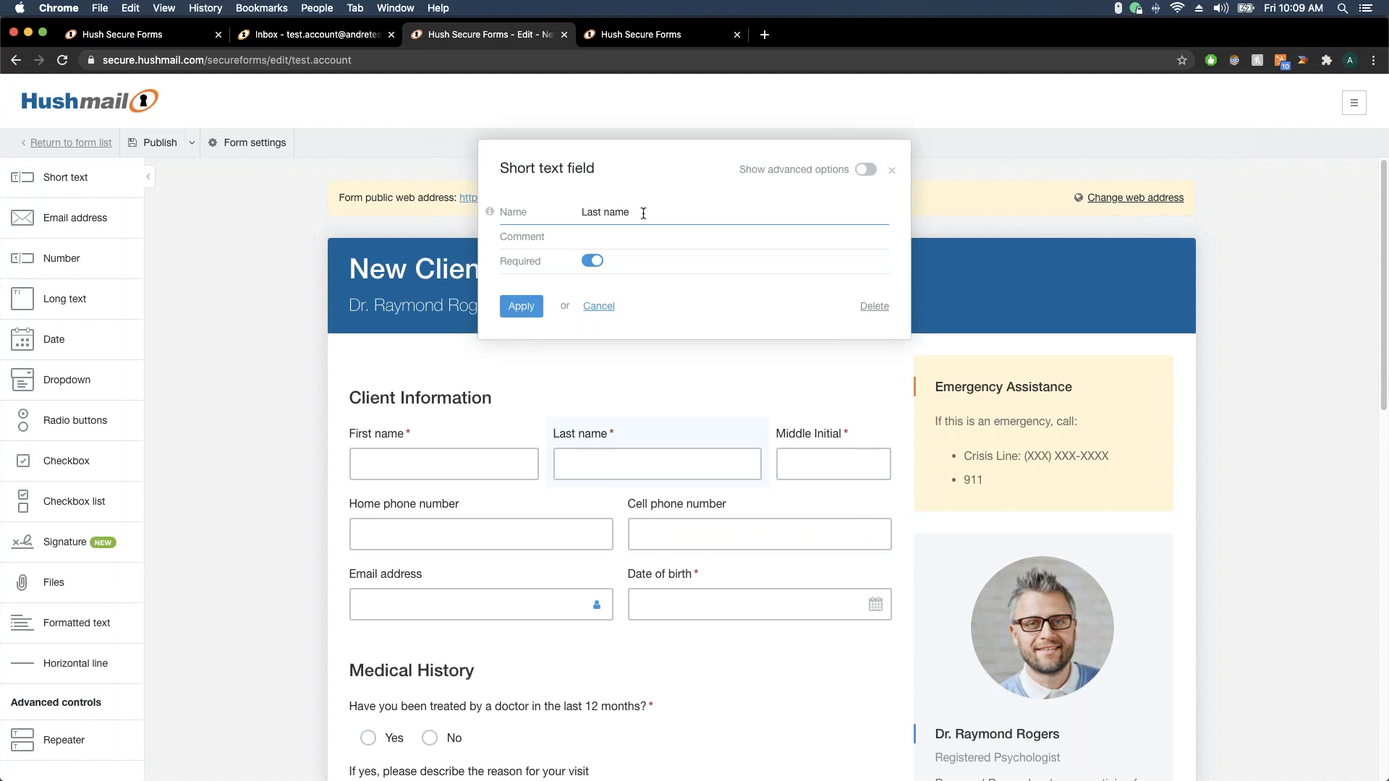
text(asdfasdfasdfasdf)
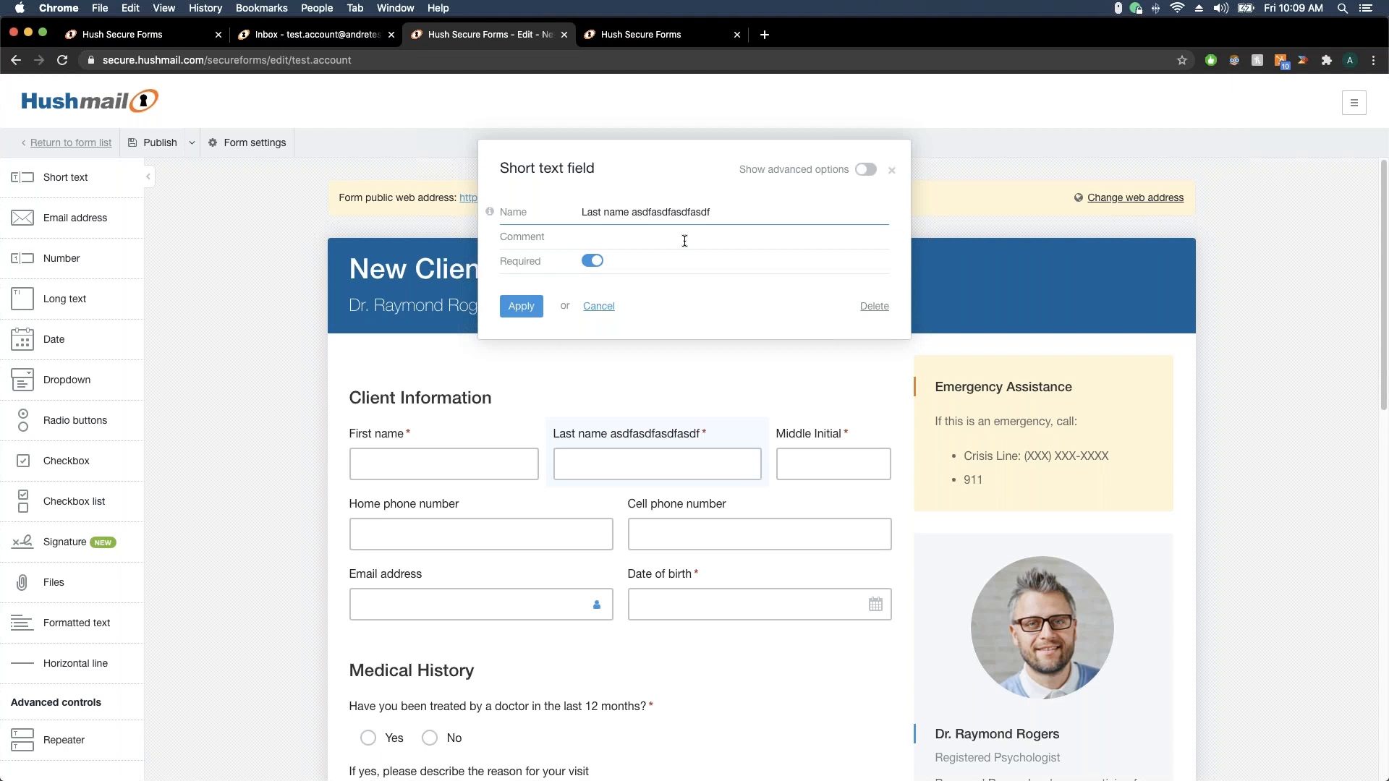
click(599, 306)
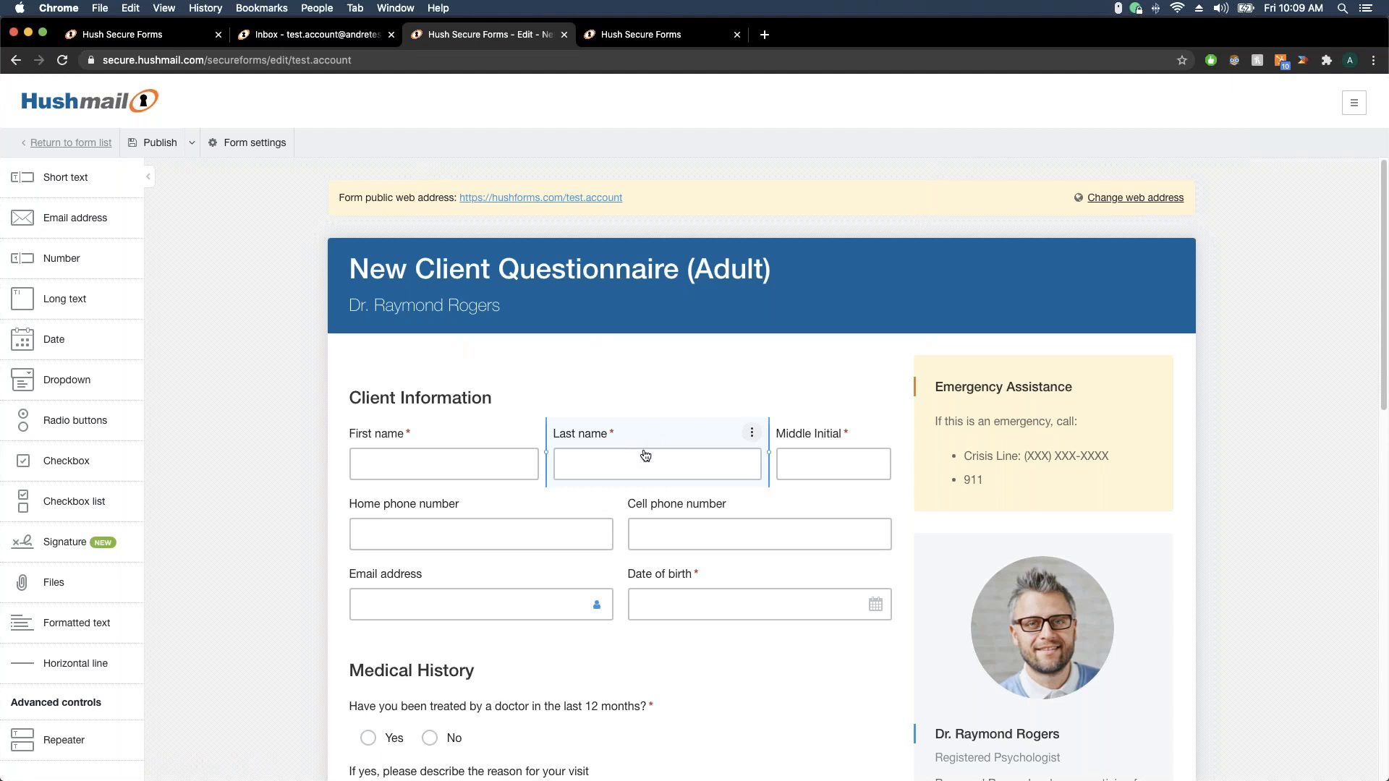
scroll(749, 410, down, 2)
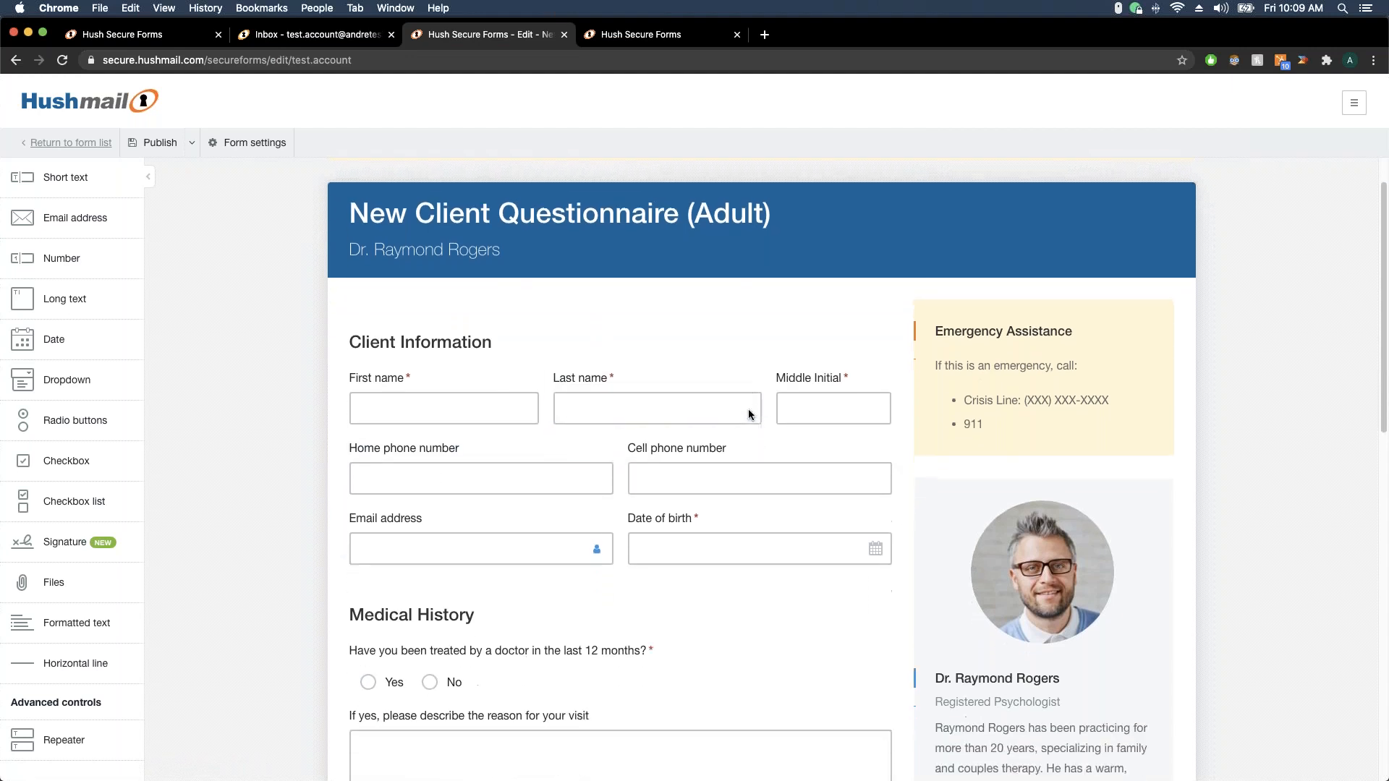
scroll(749, 417, down, 2)
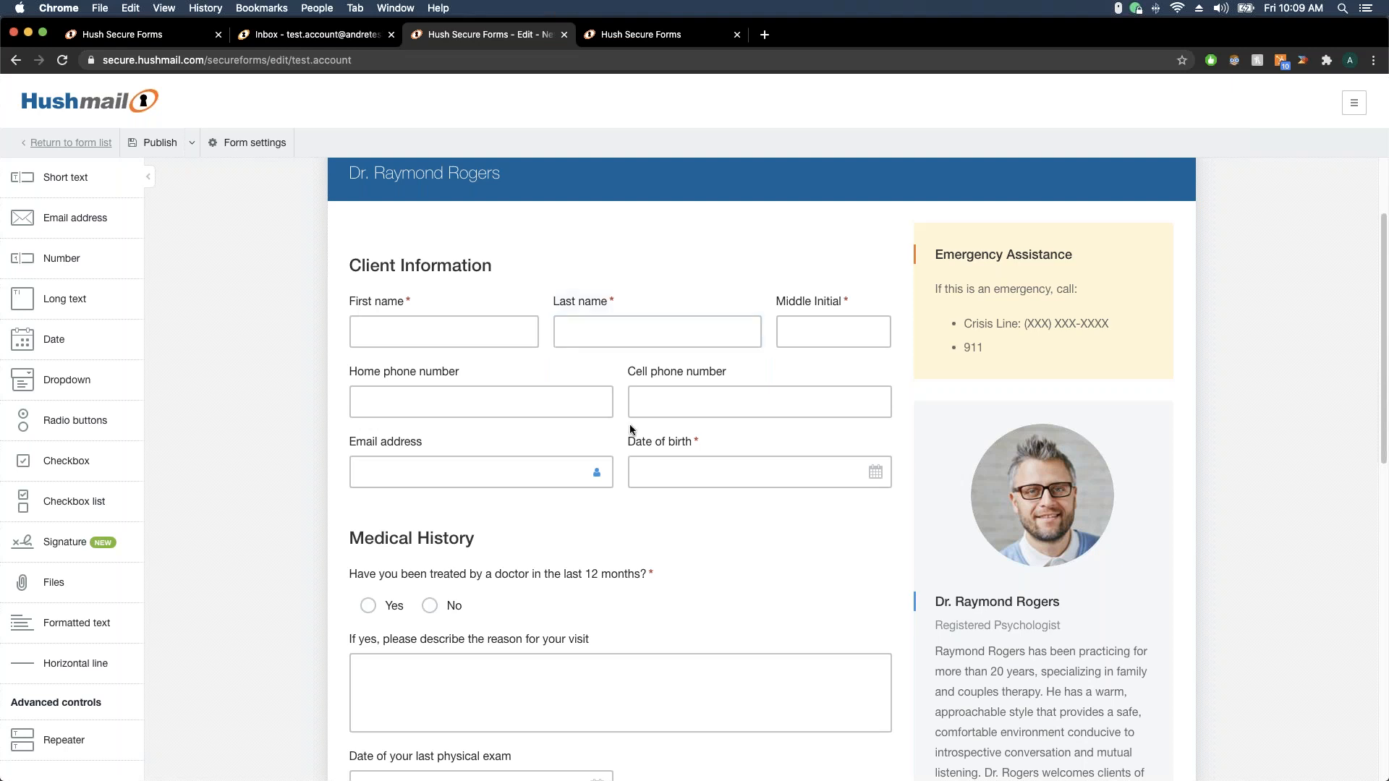
scroll(626, 430, down, 3)
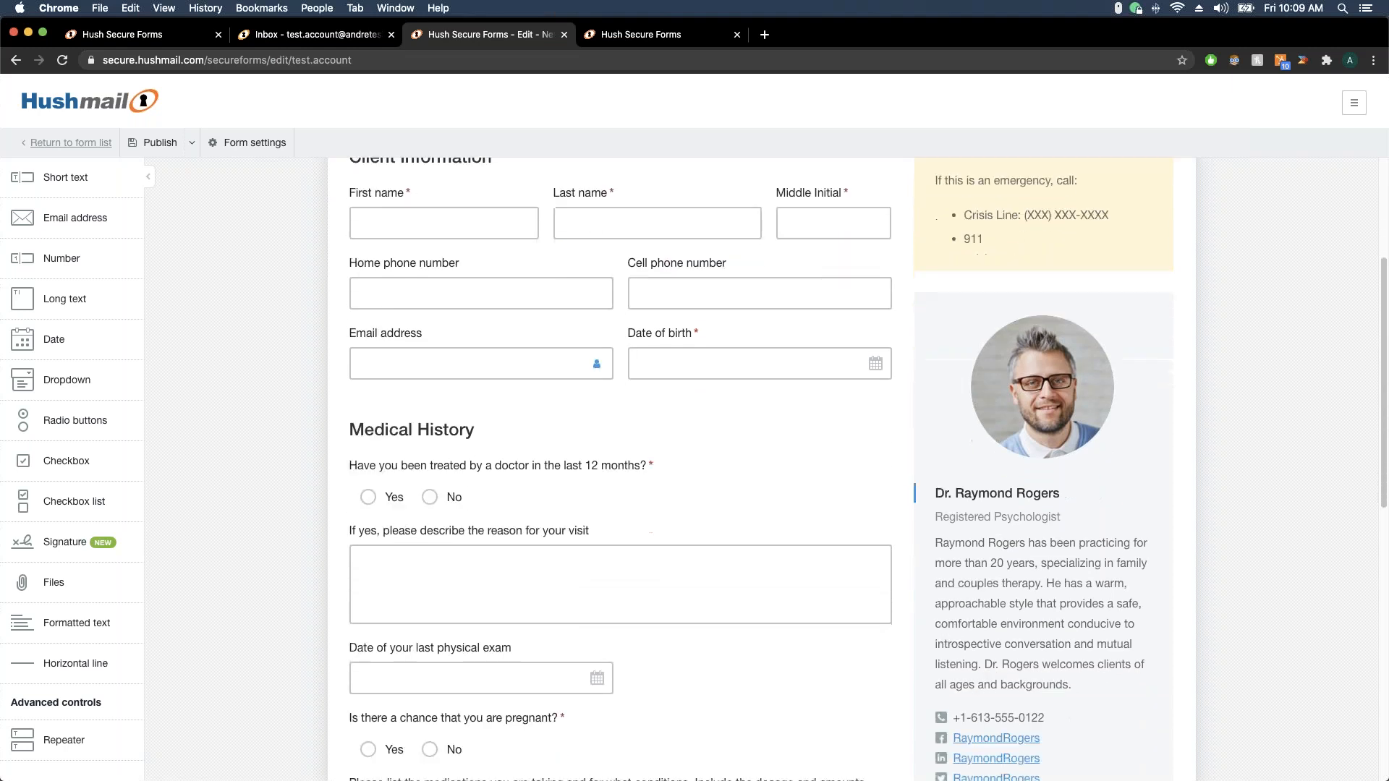
scroll(552, 455, down, 3)
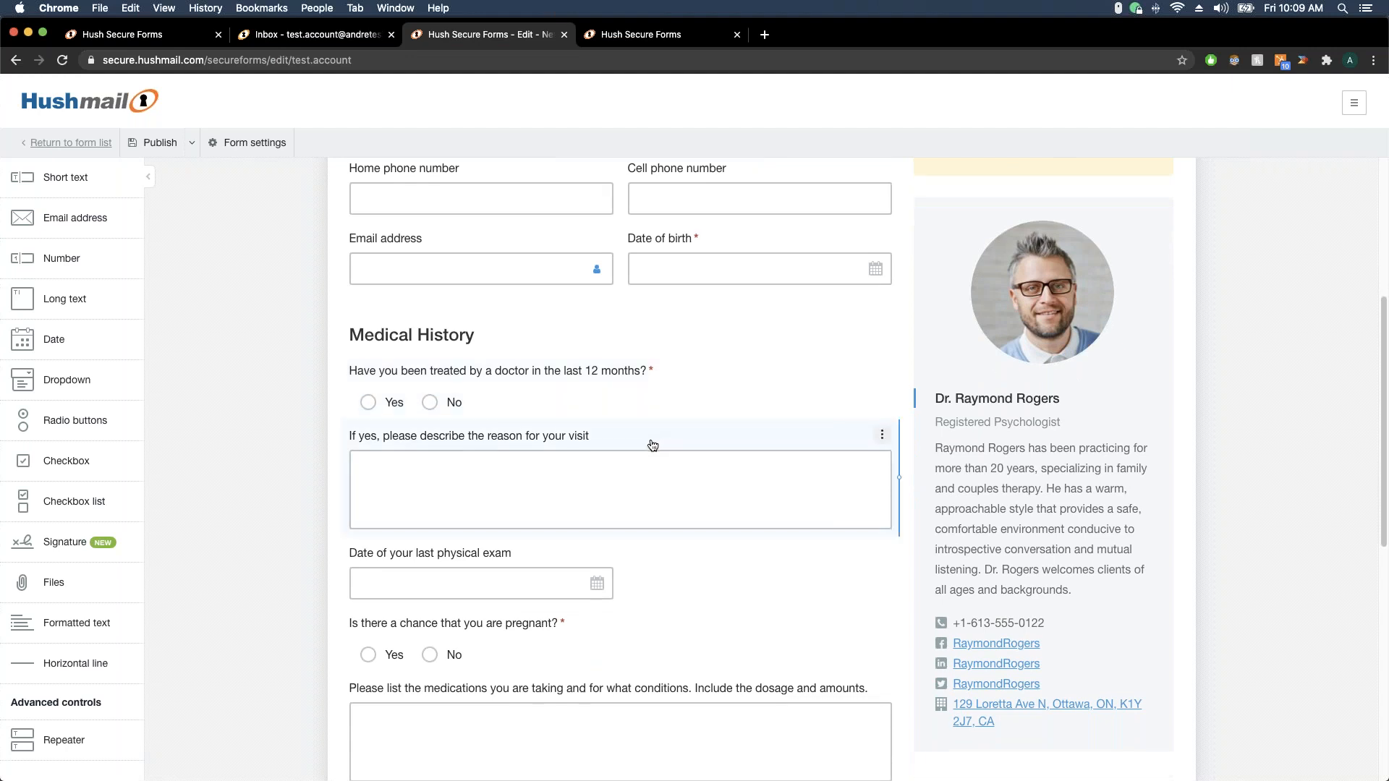
scroll(652, 445, down, 3)
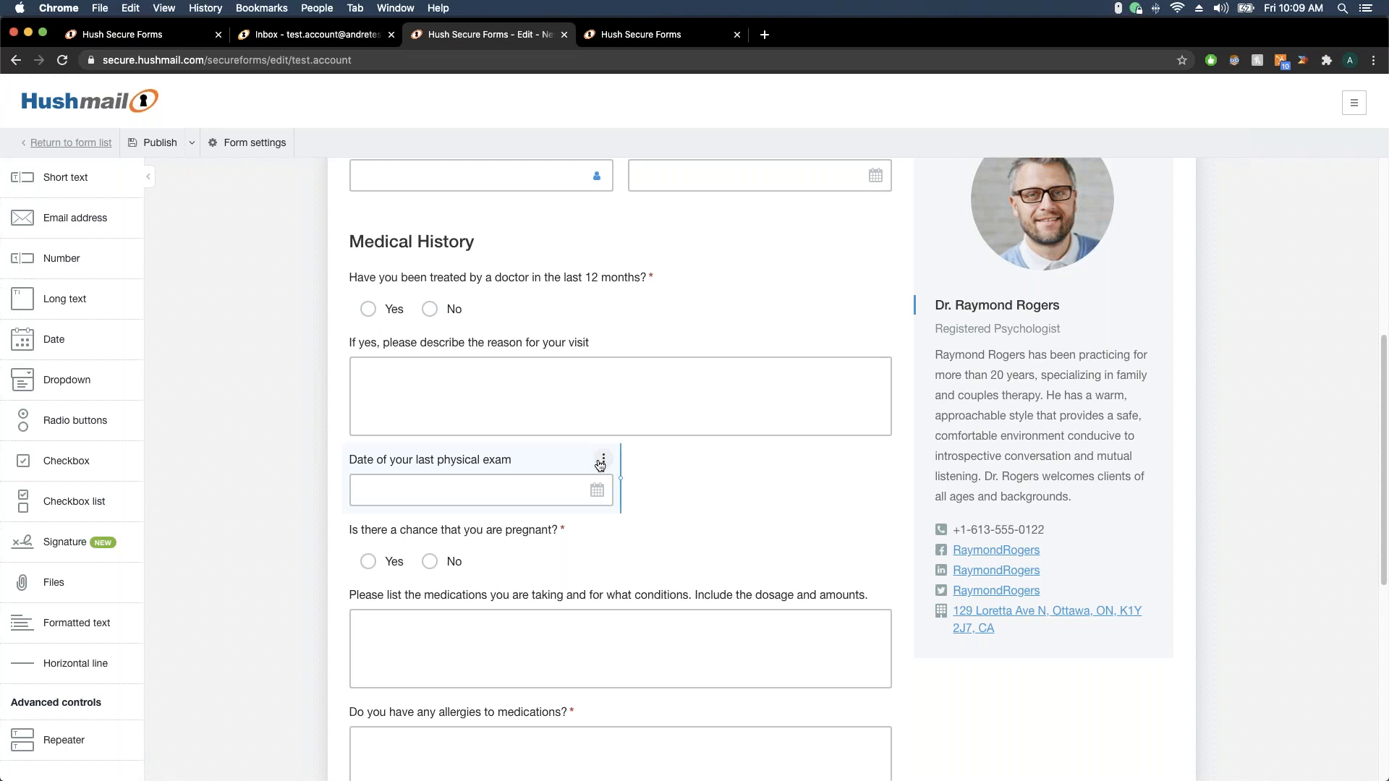
scroll(707, 372, down, 3)
scroll(610, 452, down, 2)
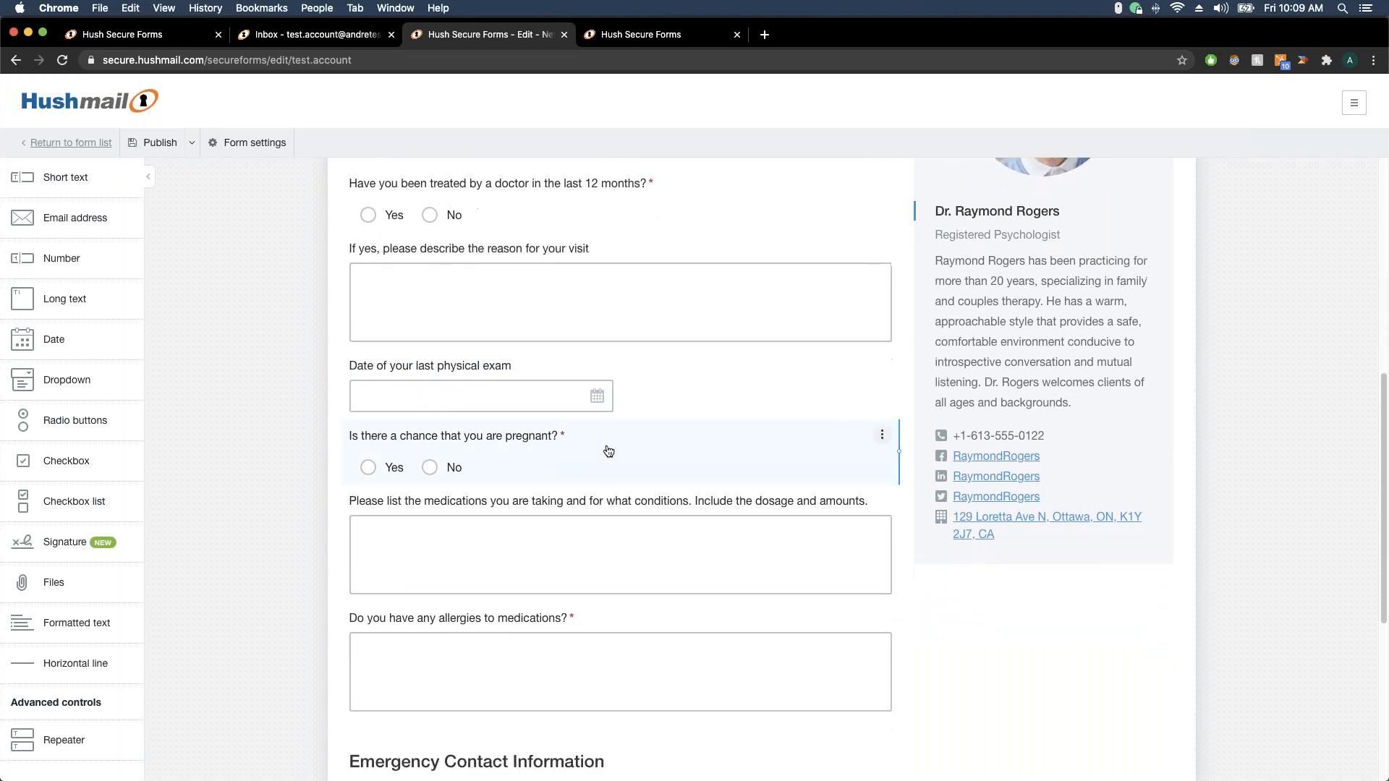
scroll(672, 456, down, 3)
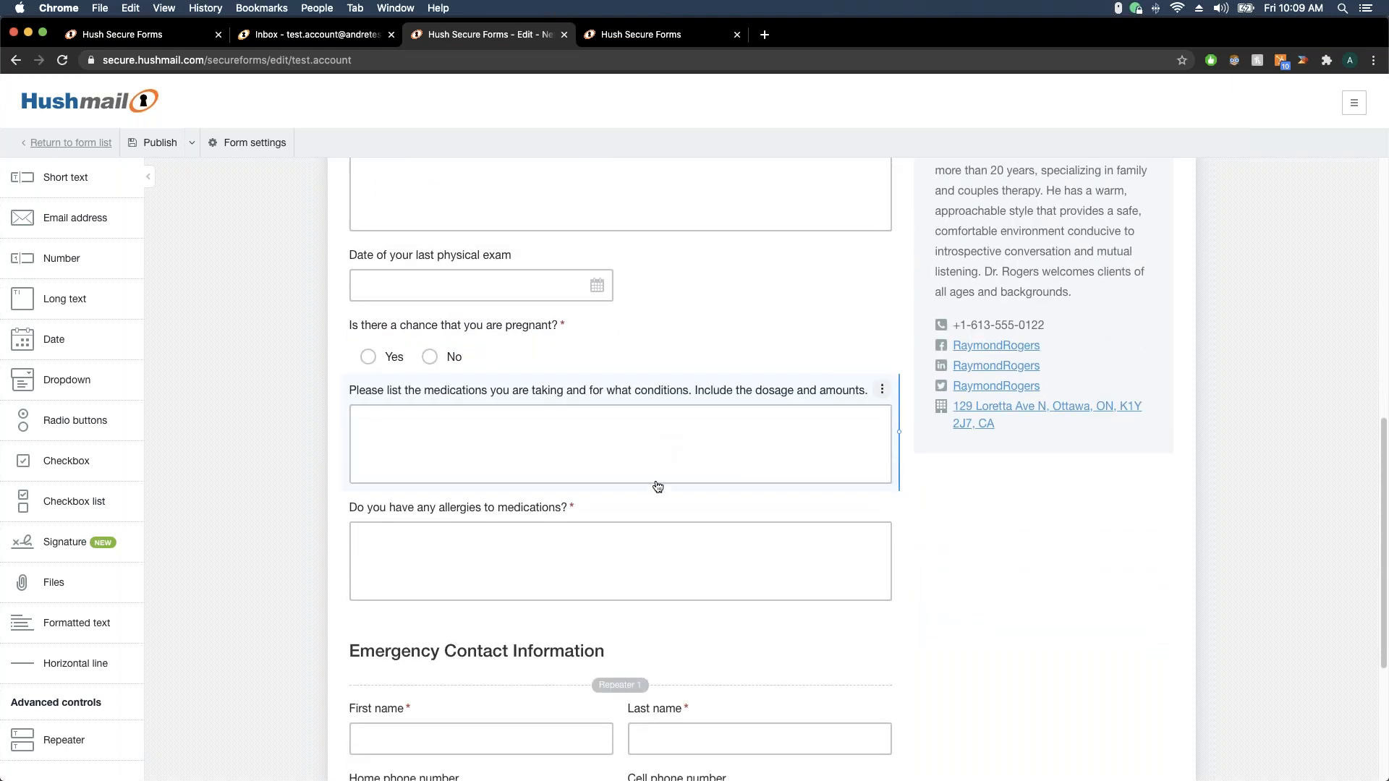
scroll(666, 514, up, 10)
scroll(640, 410, up, 2)
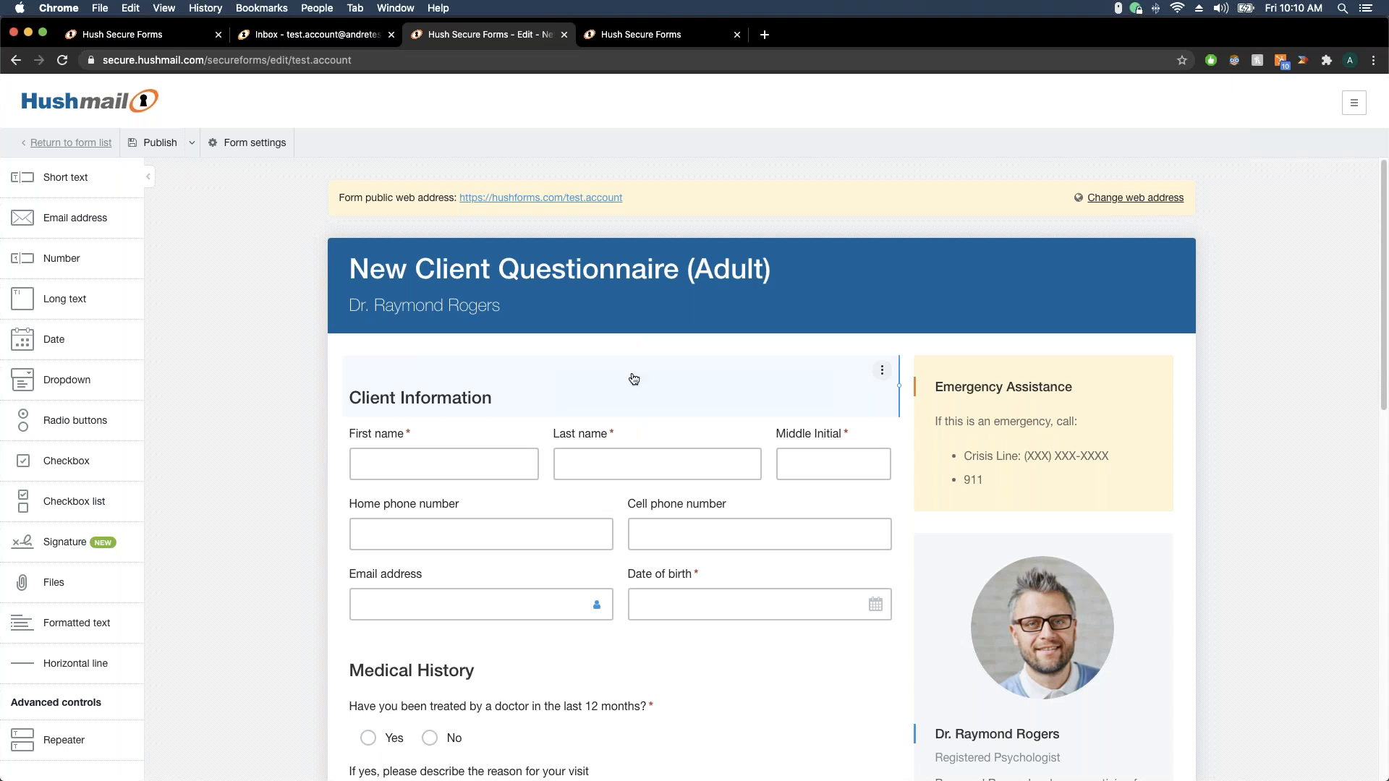
Move Middle Initial back beside Last name, then open the Emergency Assistance box's Important information editor
scroll(634, 379, down, 3)
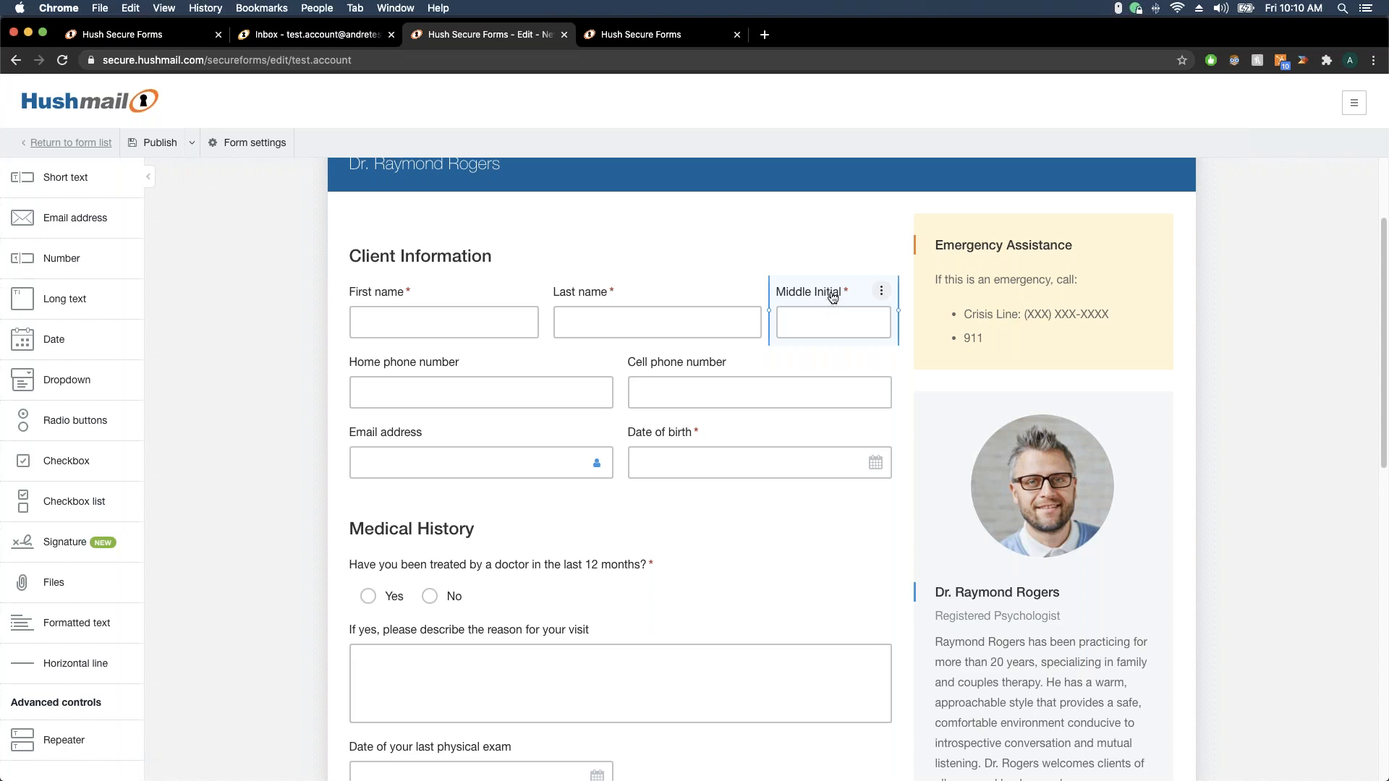
drag(832, 297, 412, 355)
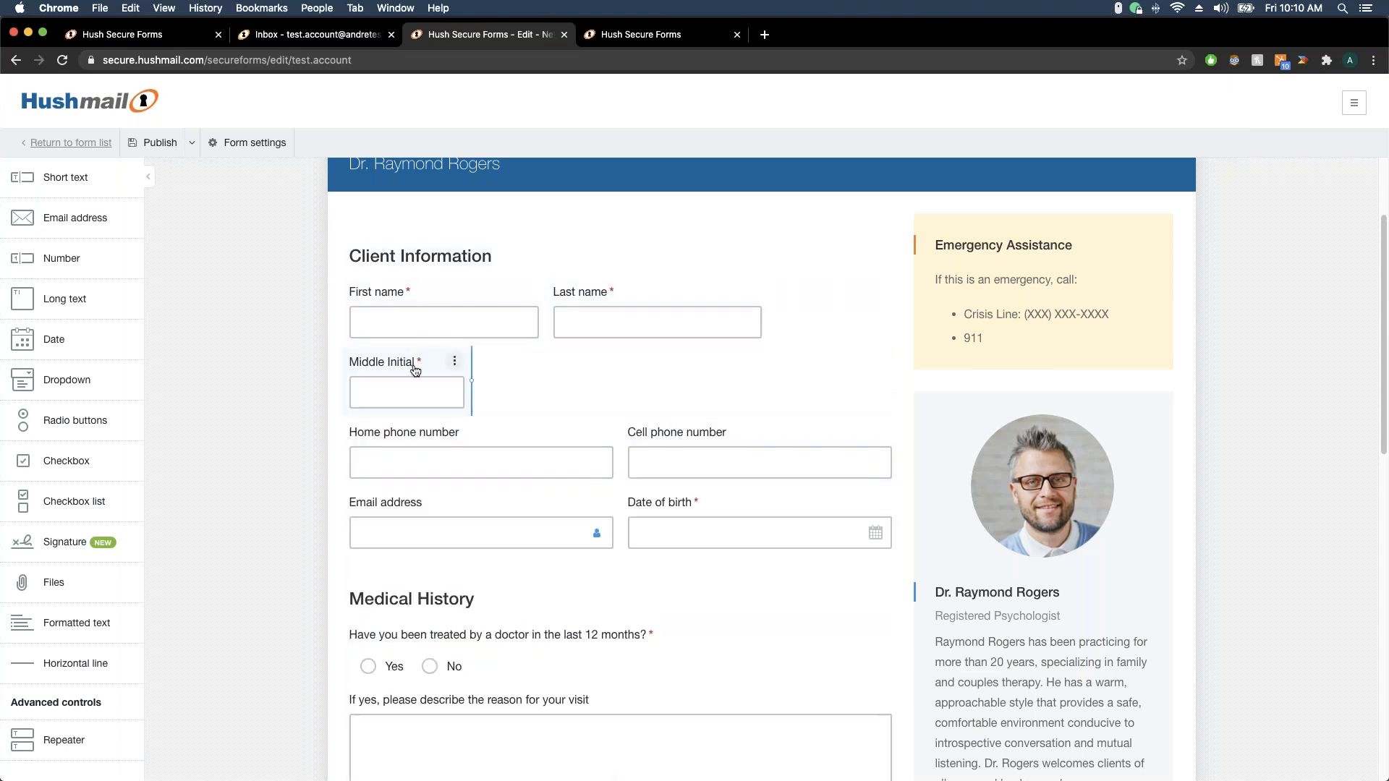
drag(407, 364, 795, 314)
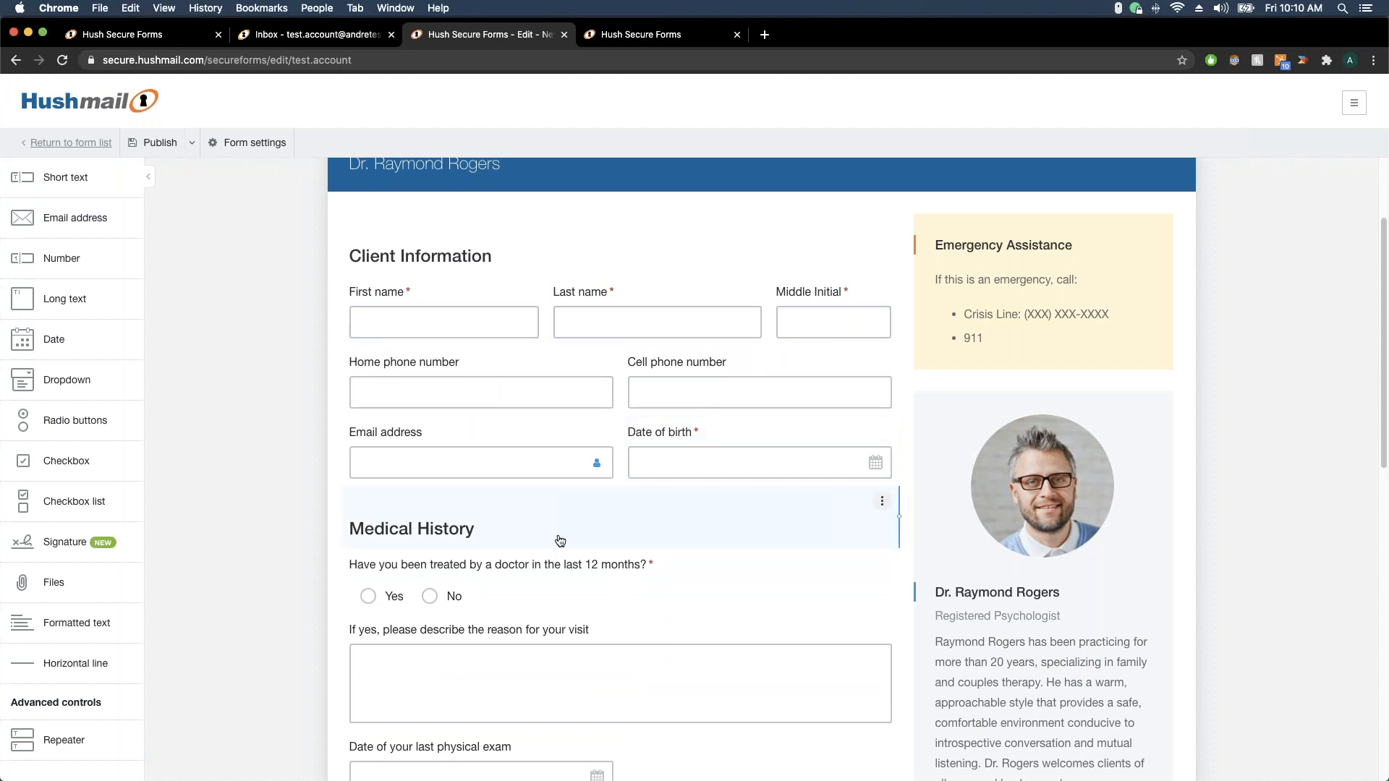
click(1086, 345)
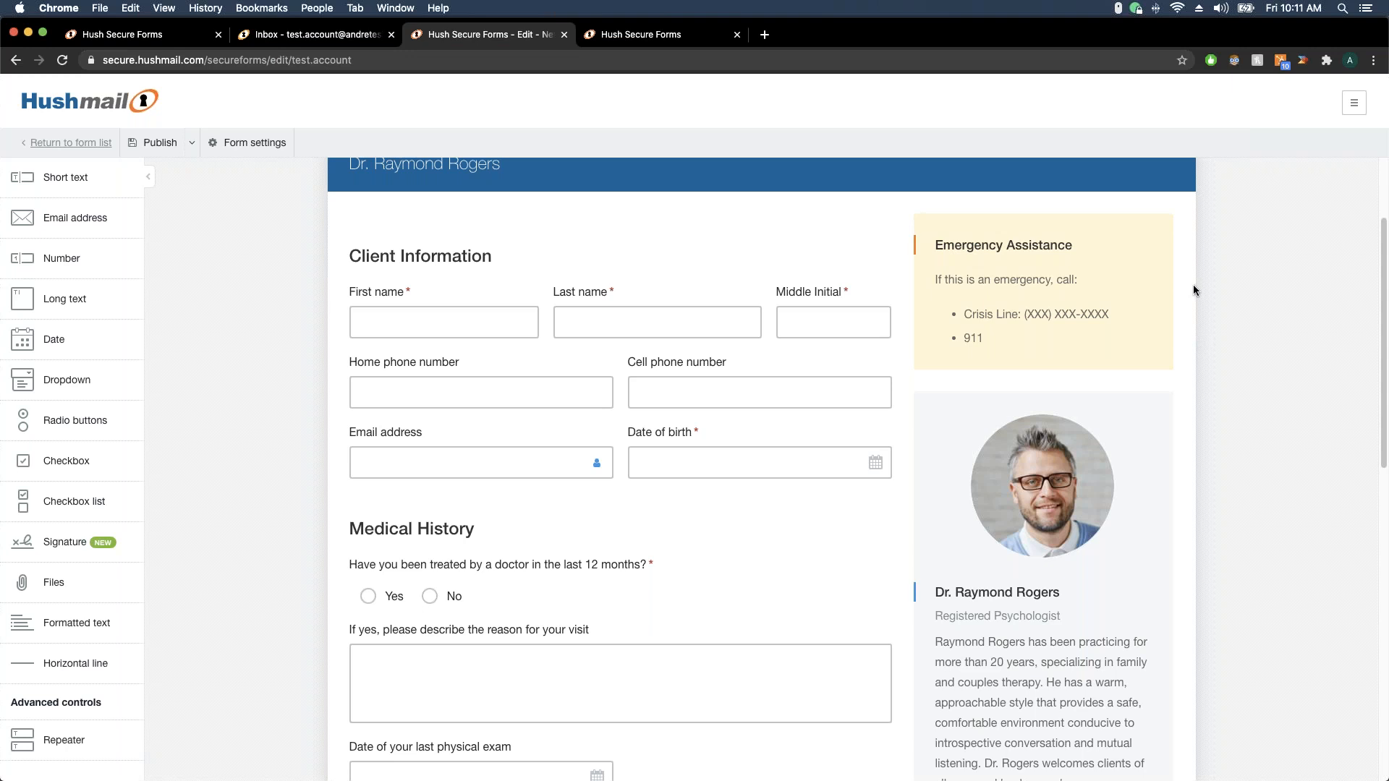
click(1114, 257)
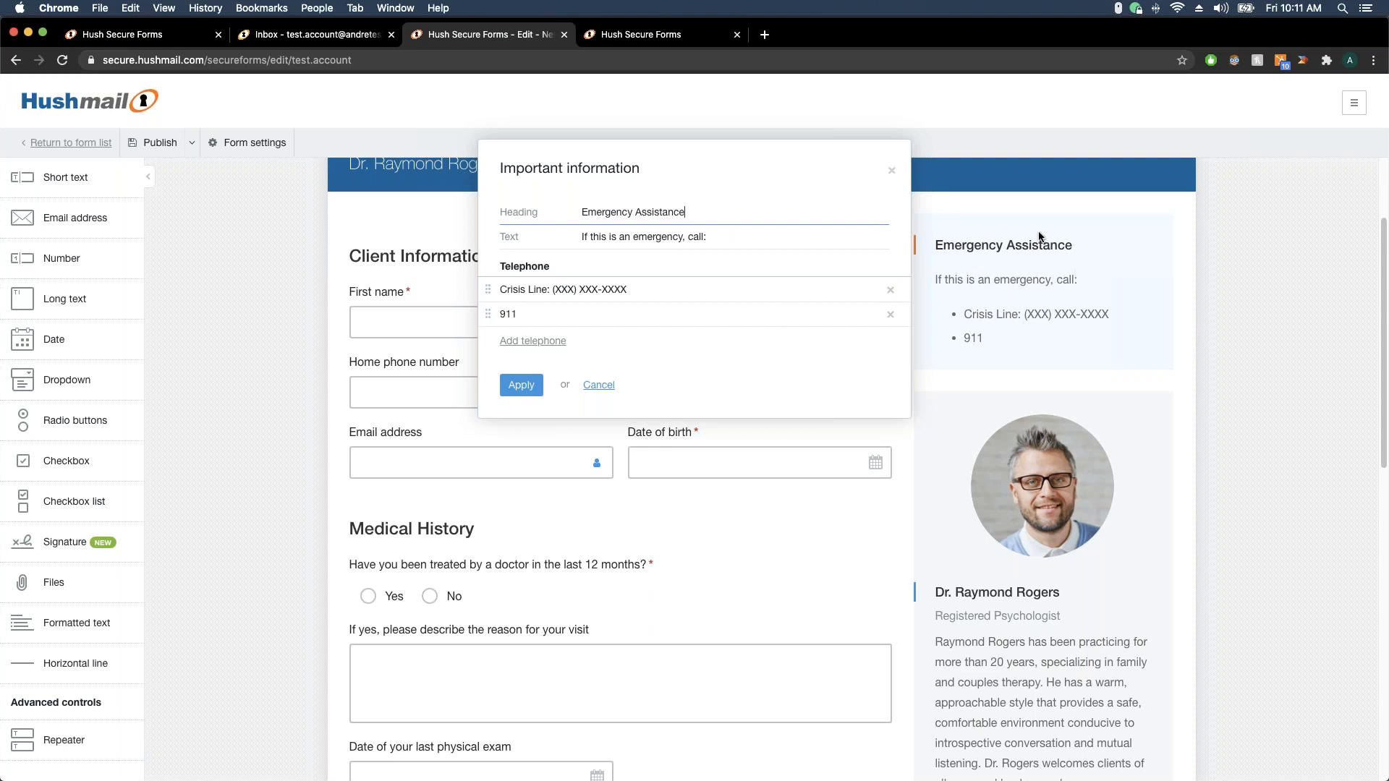
Delete both telephone rows, the instruction text and the Emergency Assistance heading, then apply
double_click(563, 311)
key(BackSpace)
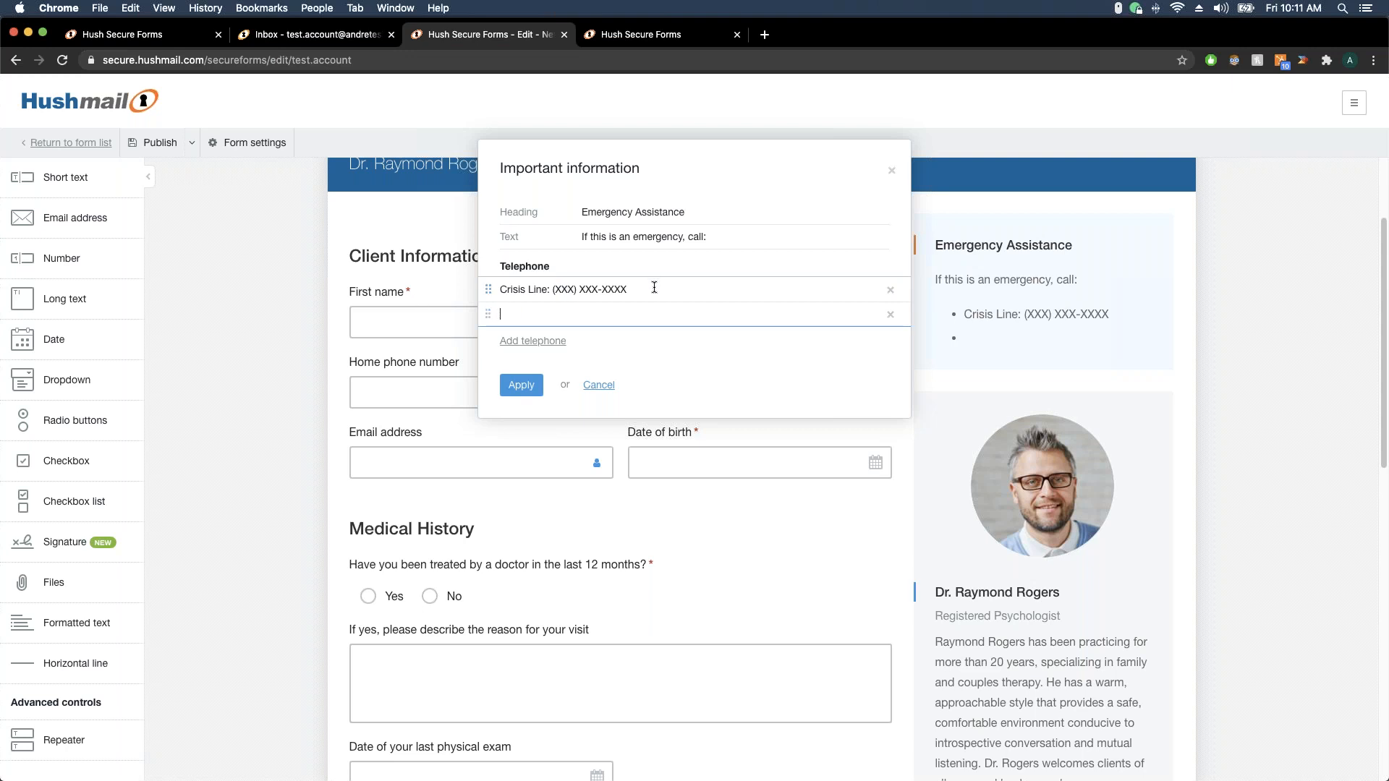
click(890, 314)
click(890, 290)
drag(751, 237, 648, 237)
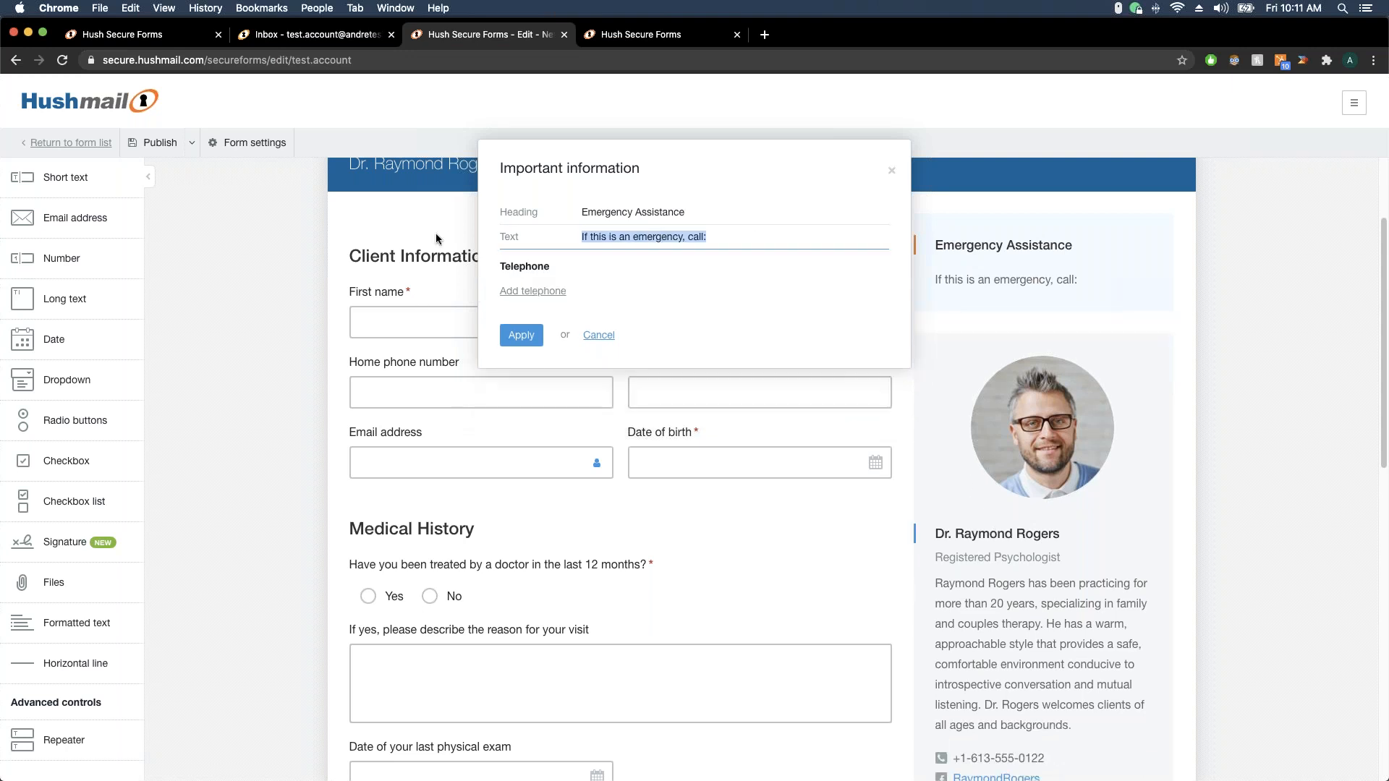
drag(446, 234, 444, 235)
key(BackSpace)
drag(698, 210, 549, 259)
key(BackSpace)
click(522, 336)
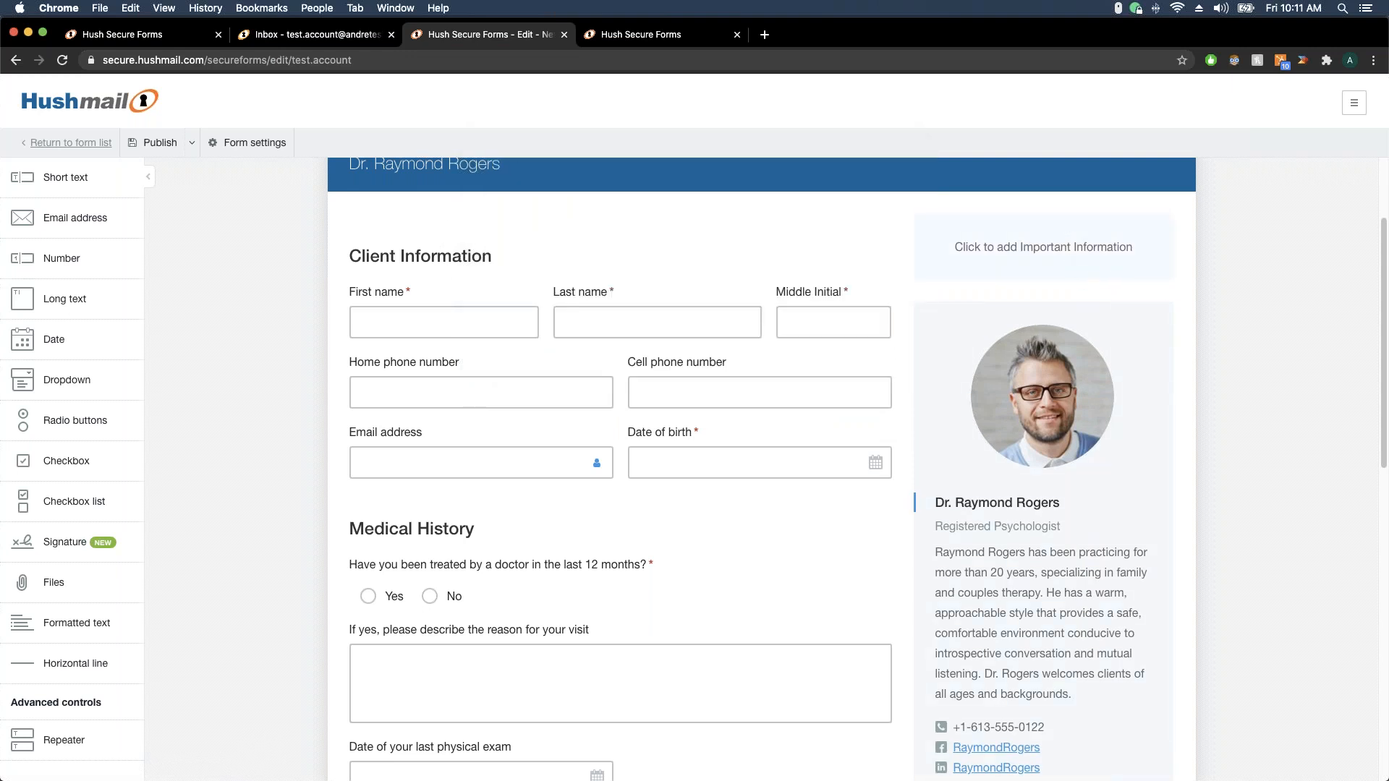
scroll(1186, 304, down, 3)
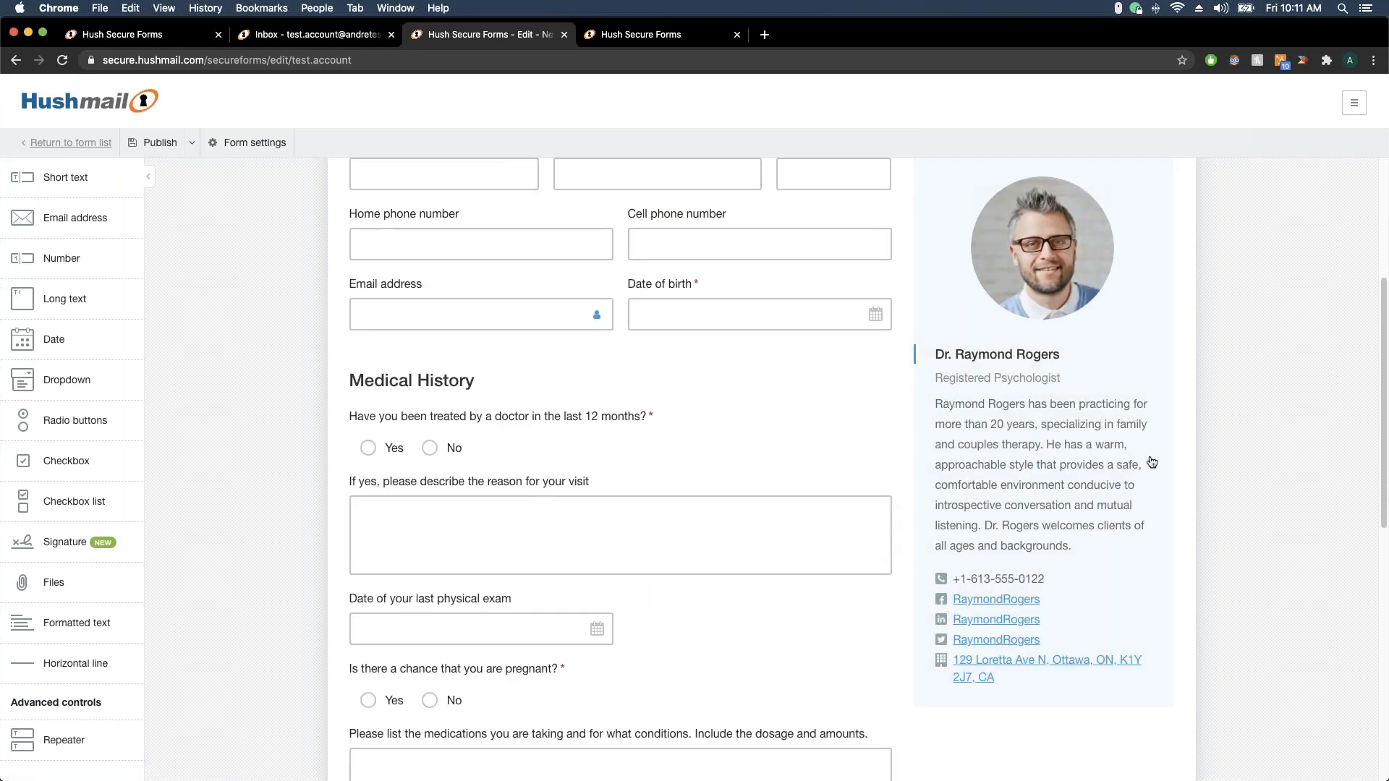
scroll(952, 275, up, 5)
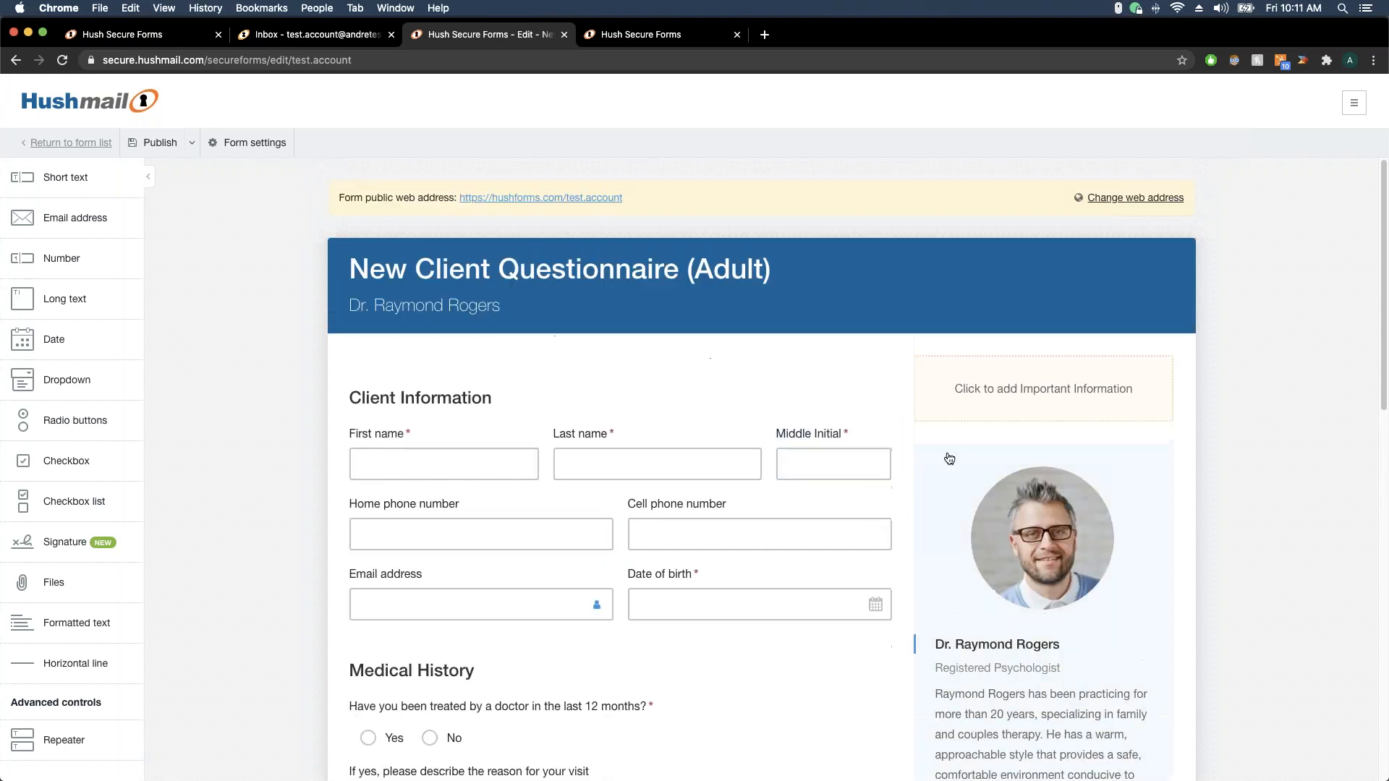
mouse_move(994, 608)
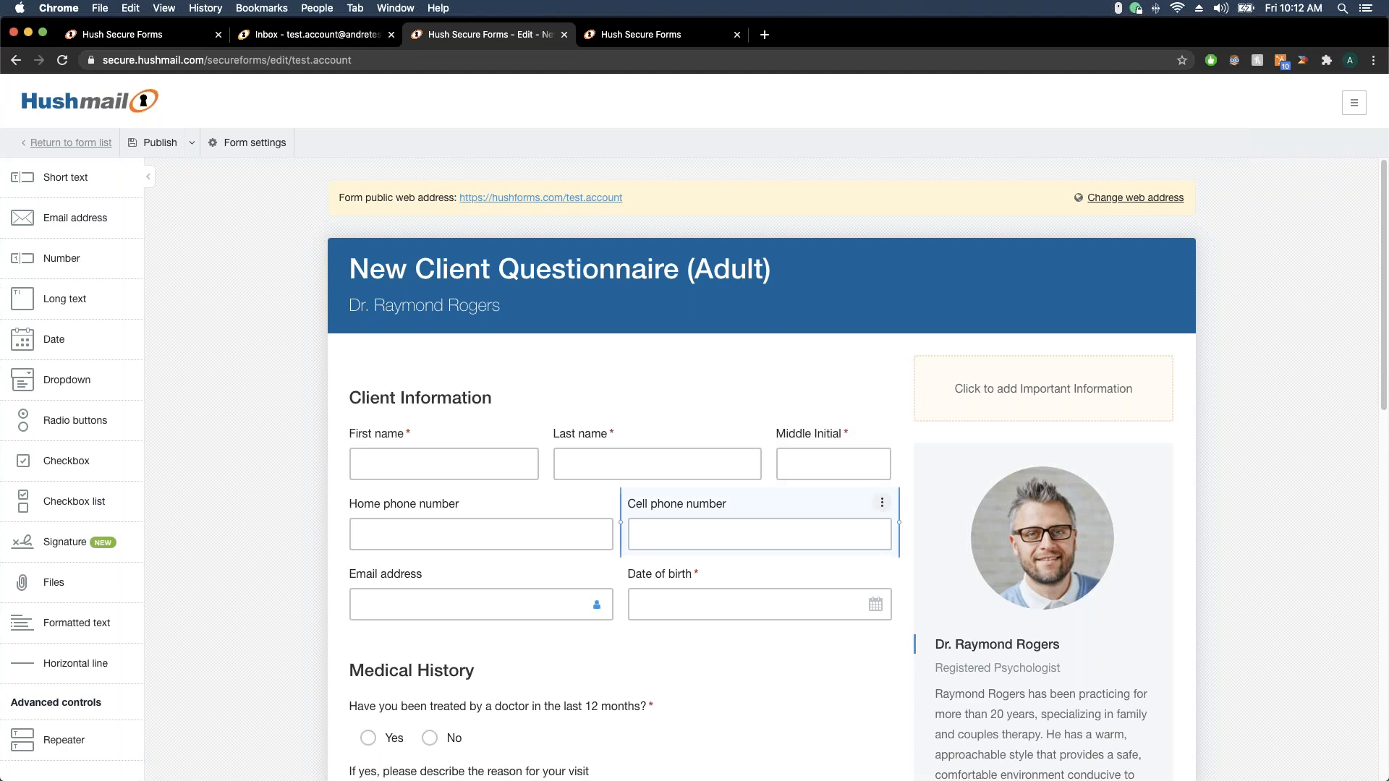
scroll(897, 434, down, 3)
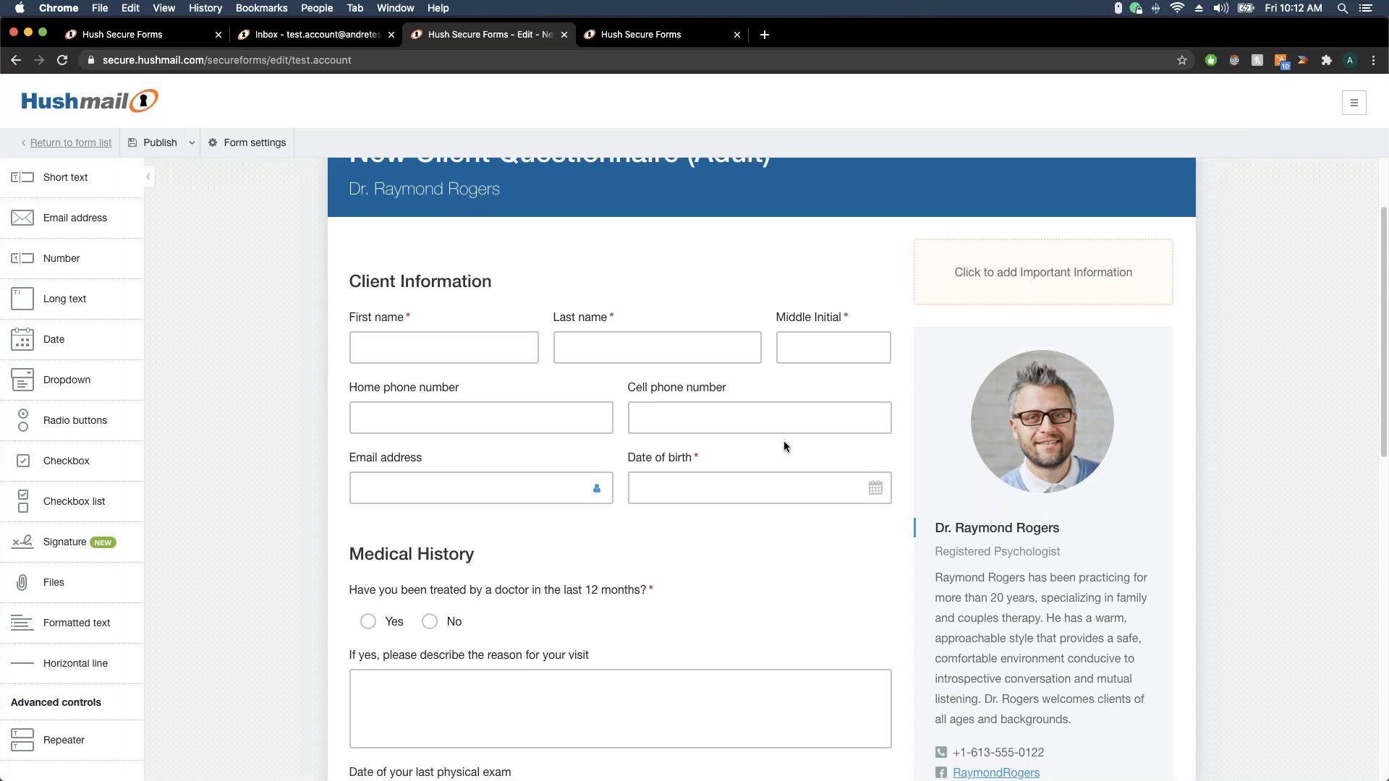
scroll(783, 443, down, 2)
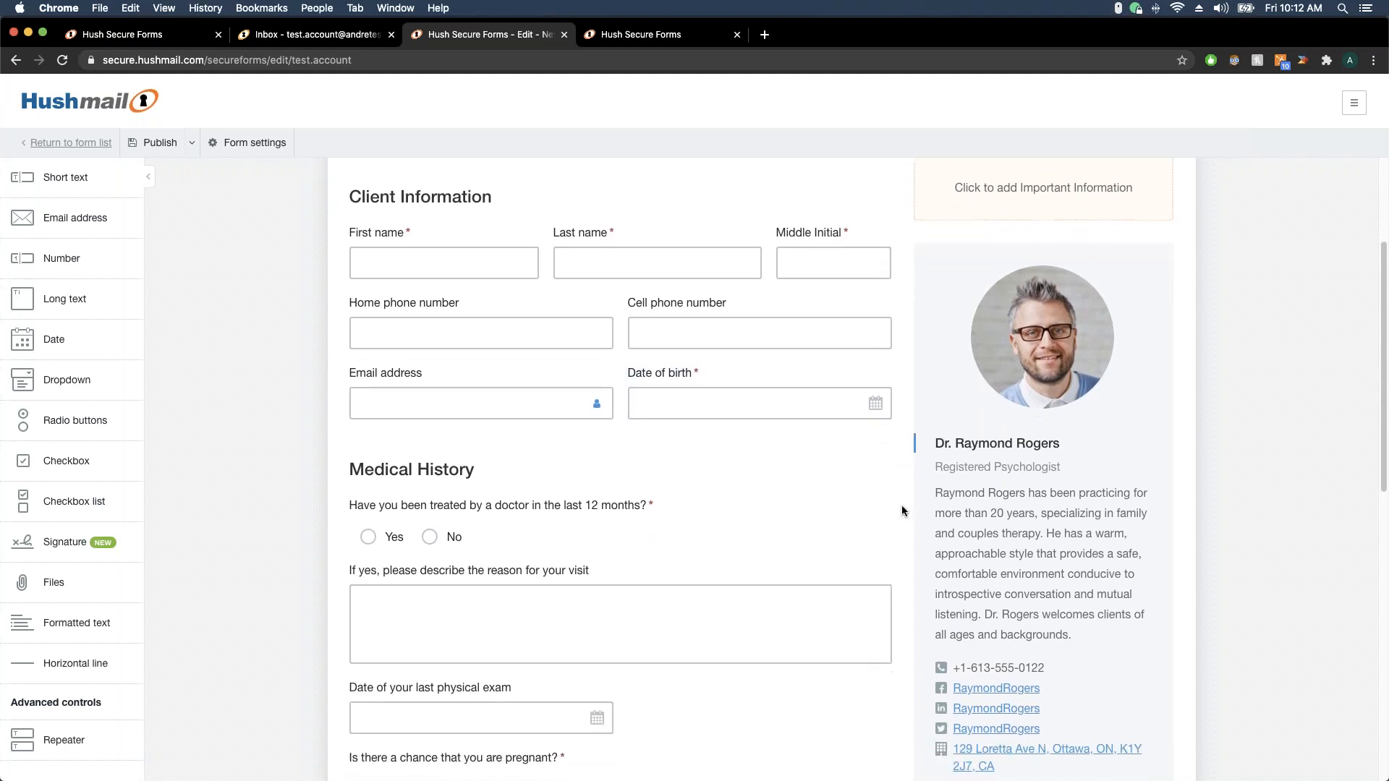
scroll(902, 511, down, 2)
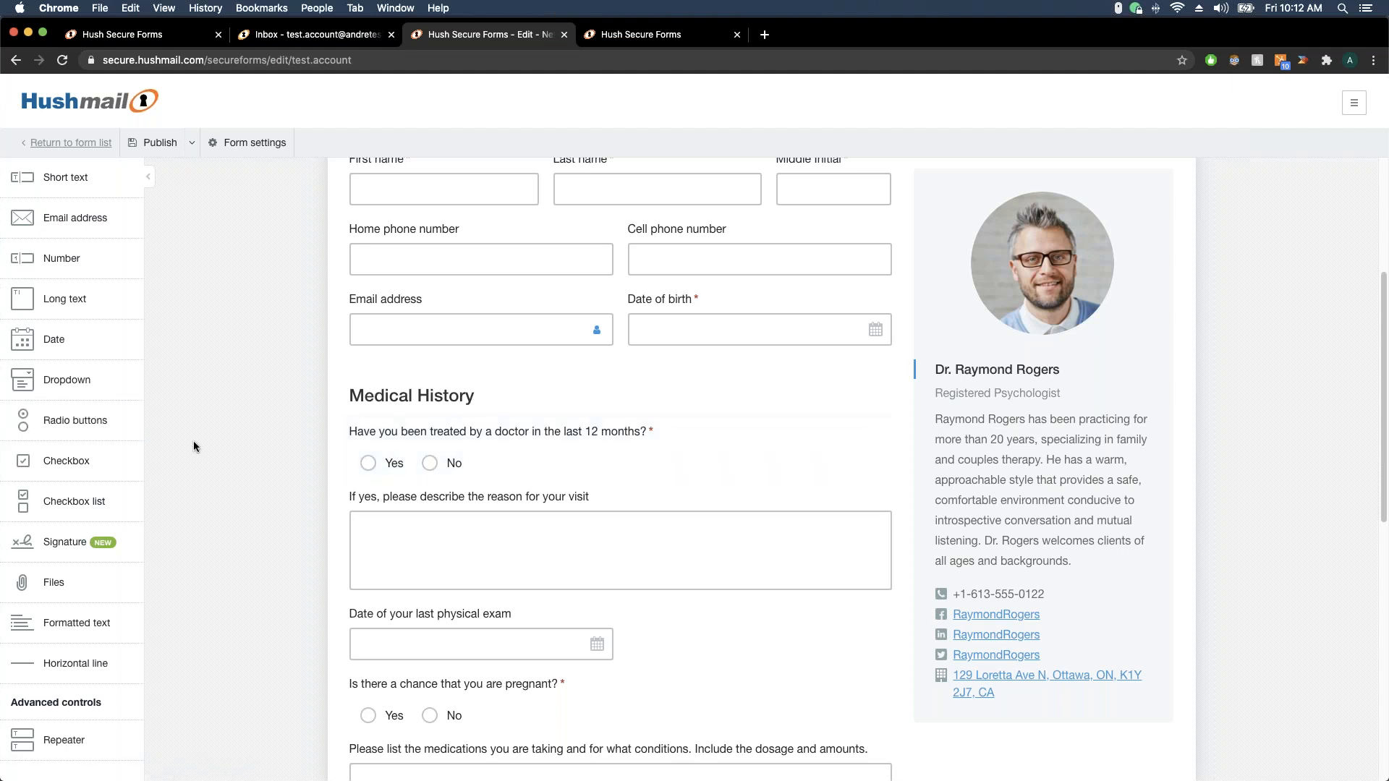
Duplicate the doctor-visit question as 'Have you travelled out of the country in the last 12 months?'
click(882, 432)
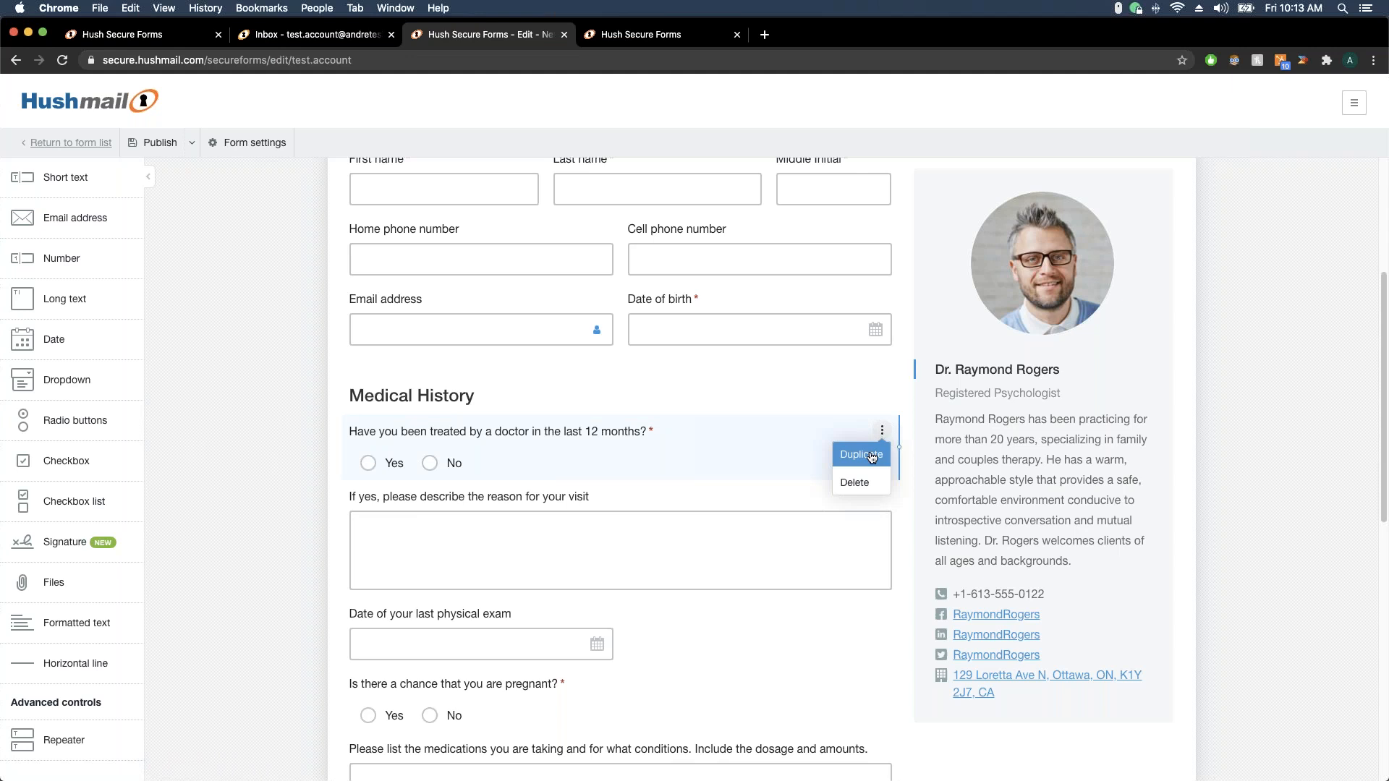
click(869, 457)
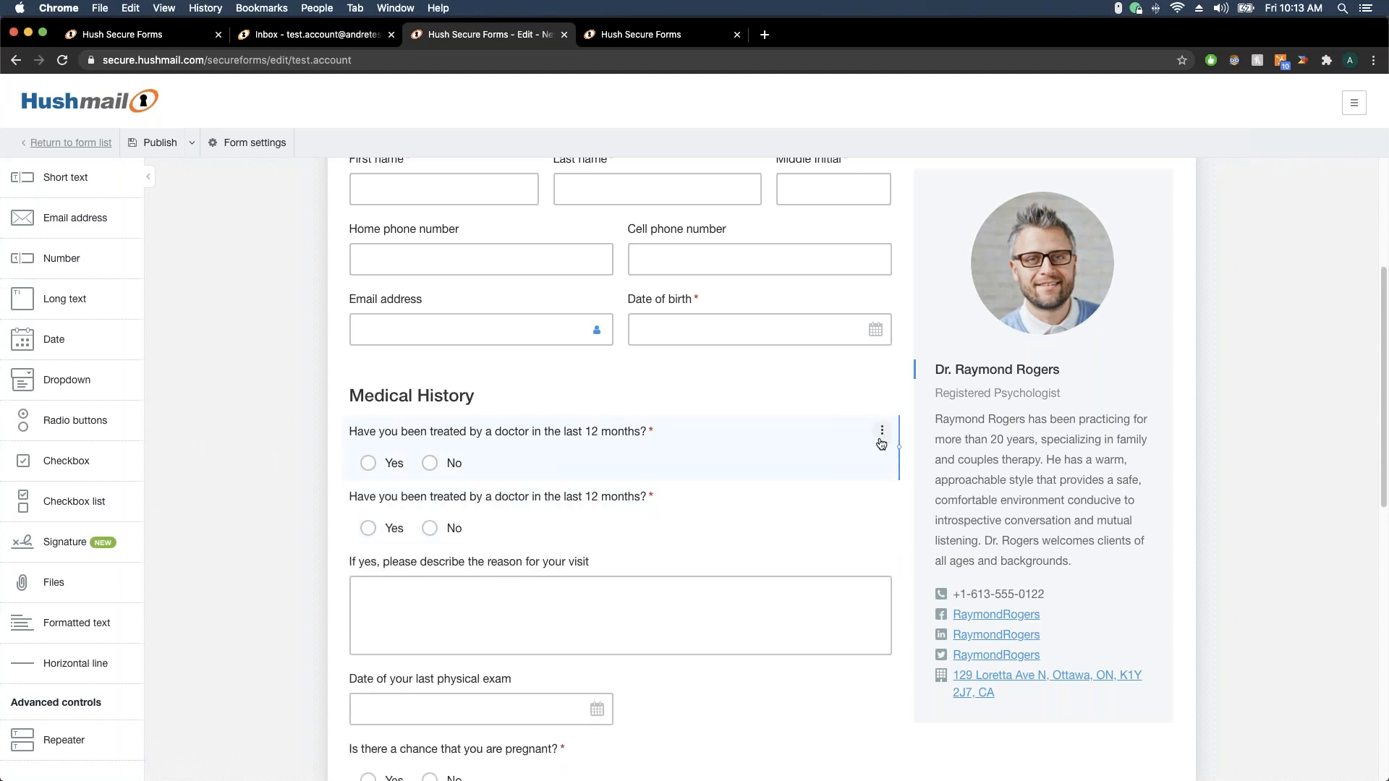
click(882, 433)
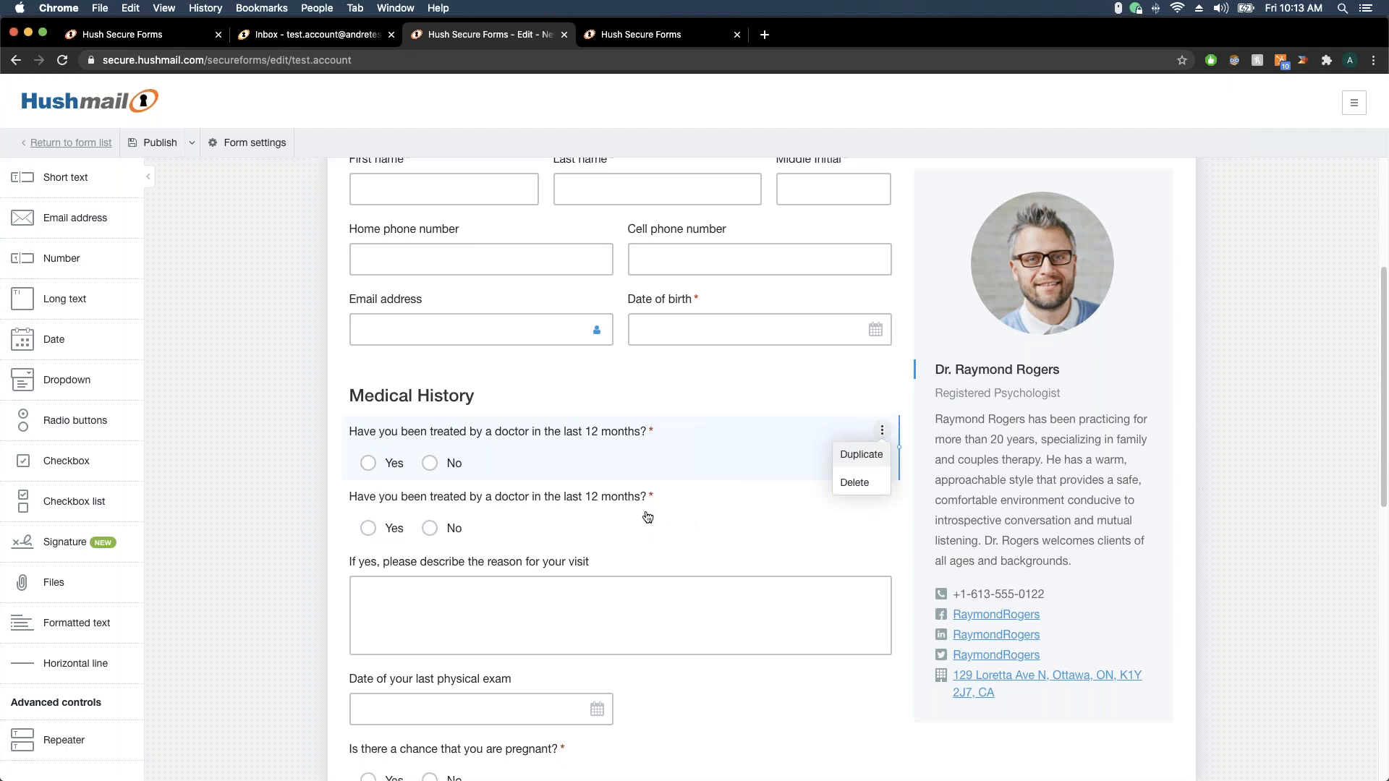
click(595, 510)
click(603, 504)
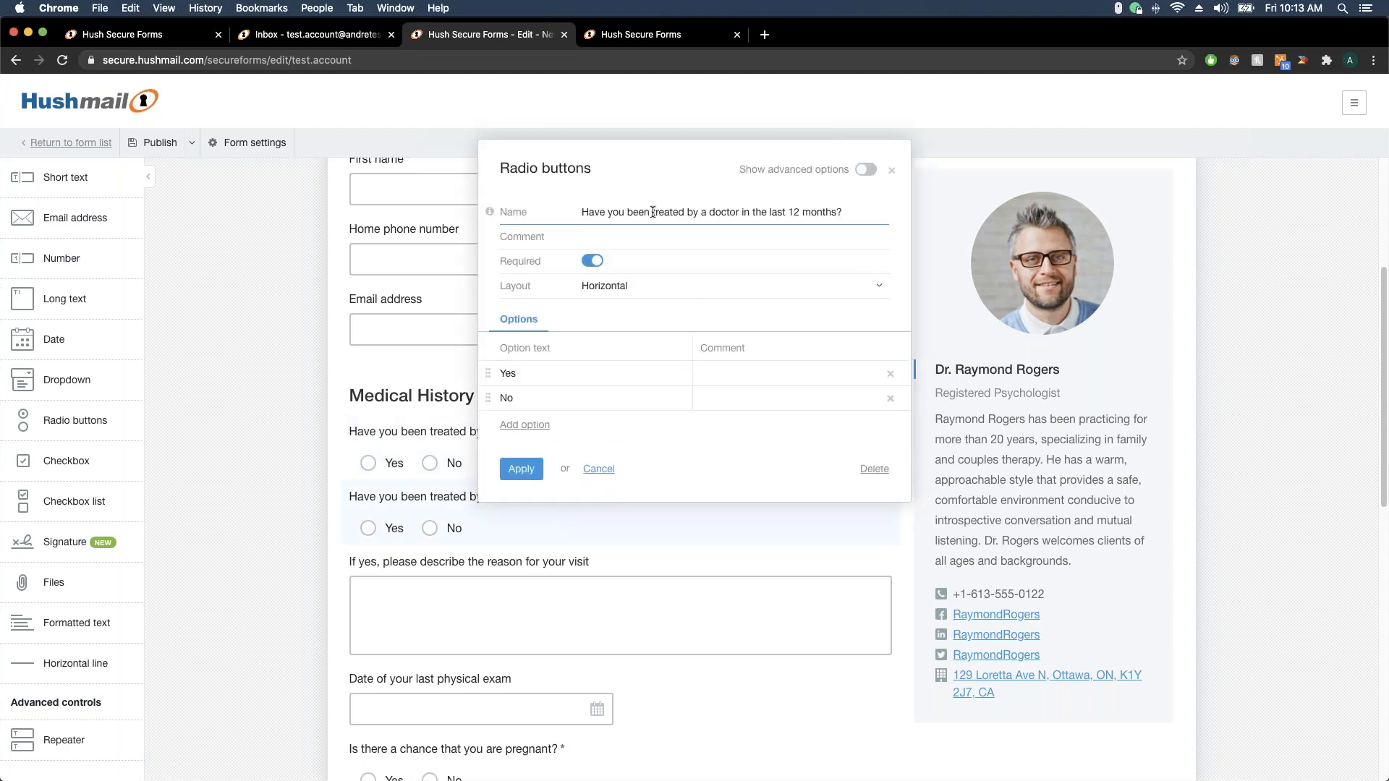
drag(626, 213, 888, 217)
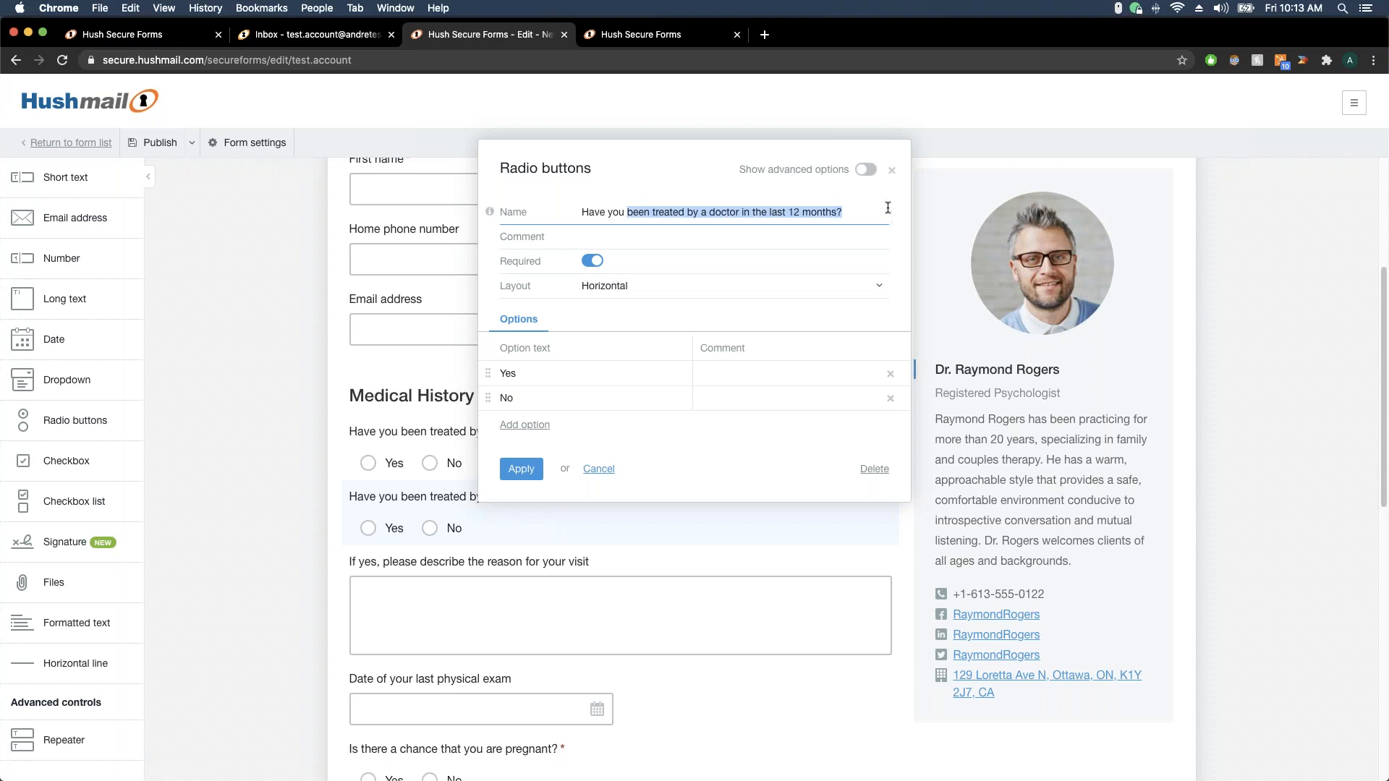
text(travelled)
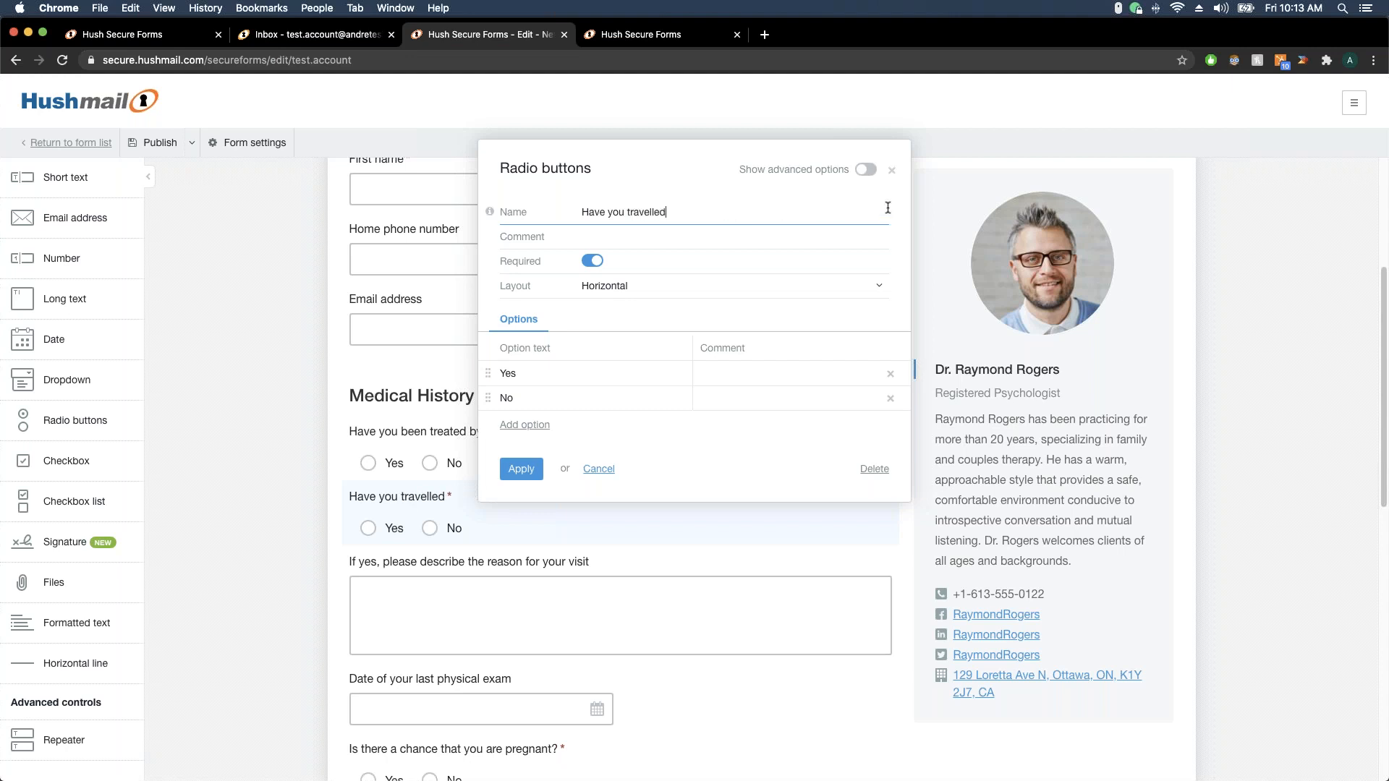
text( out of the country in the last 12 months?)
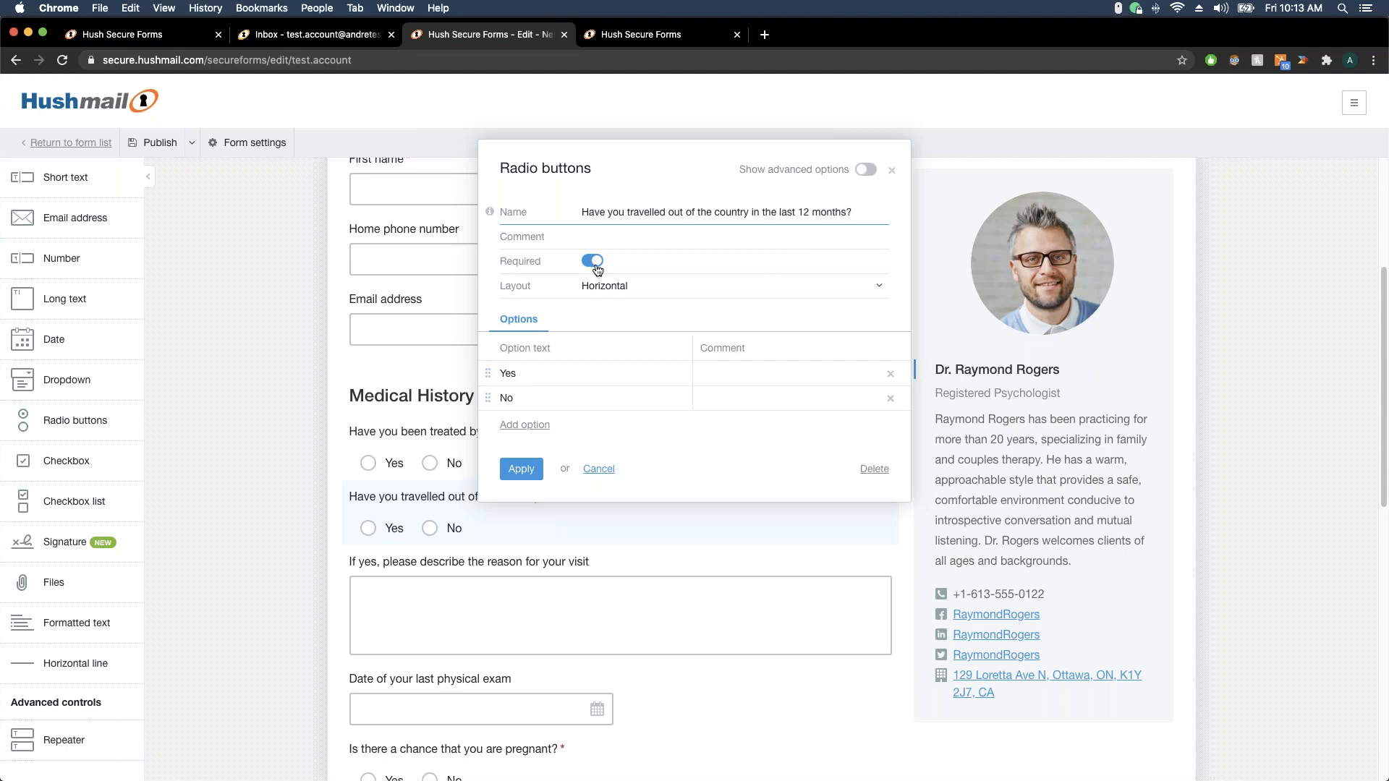
click(530, 472)
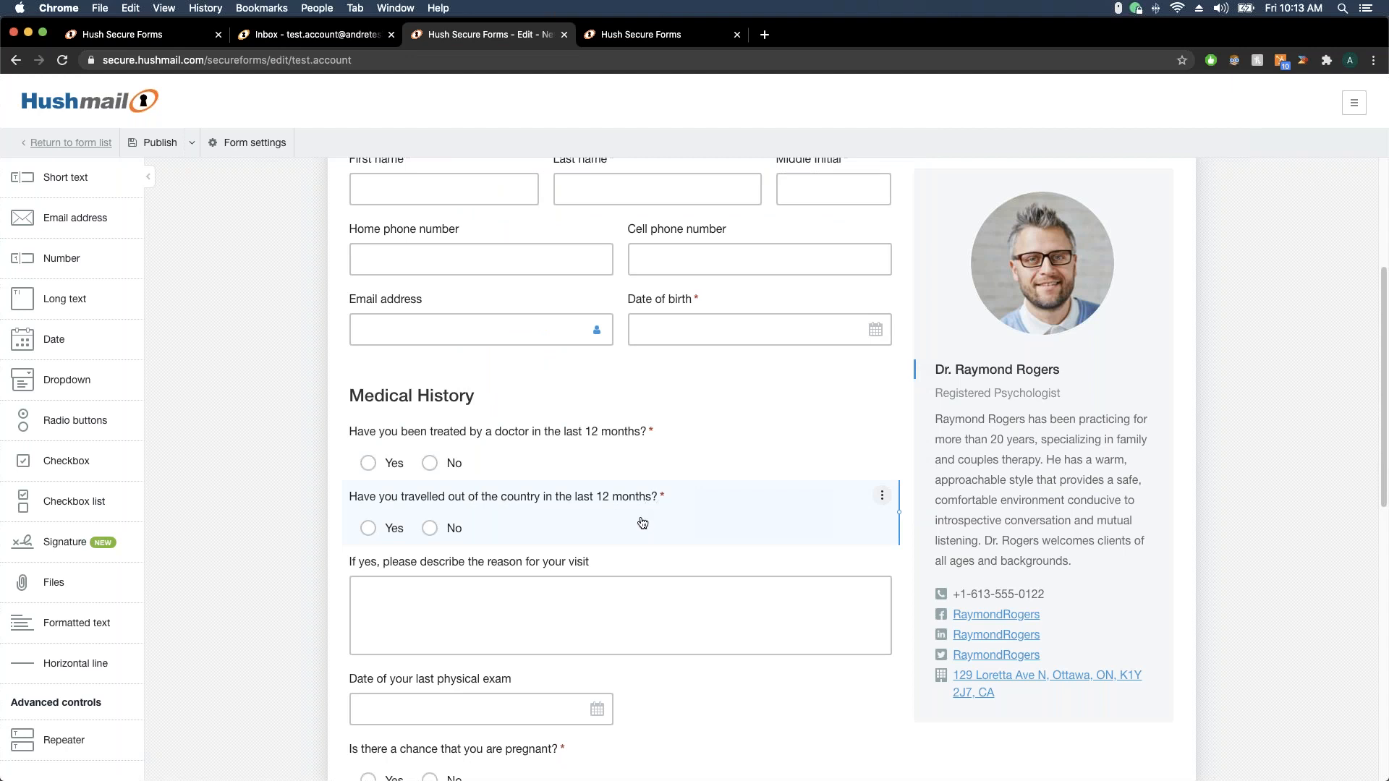
drag(561, 564, 565, 480)
Insert a Formatted text block above the physical exam date field
scroll(665, 586, down, 3)
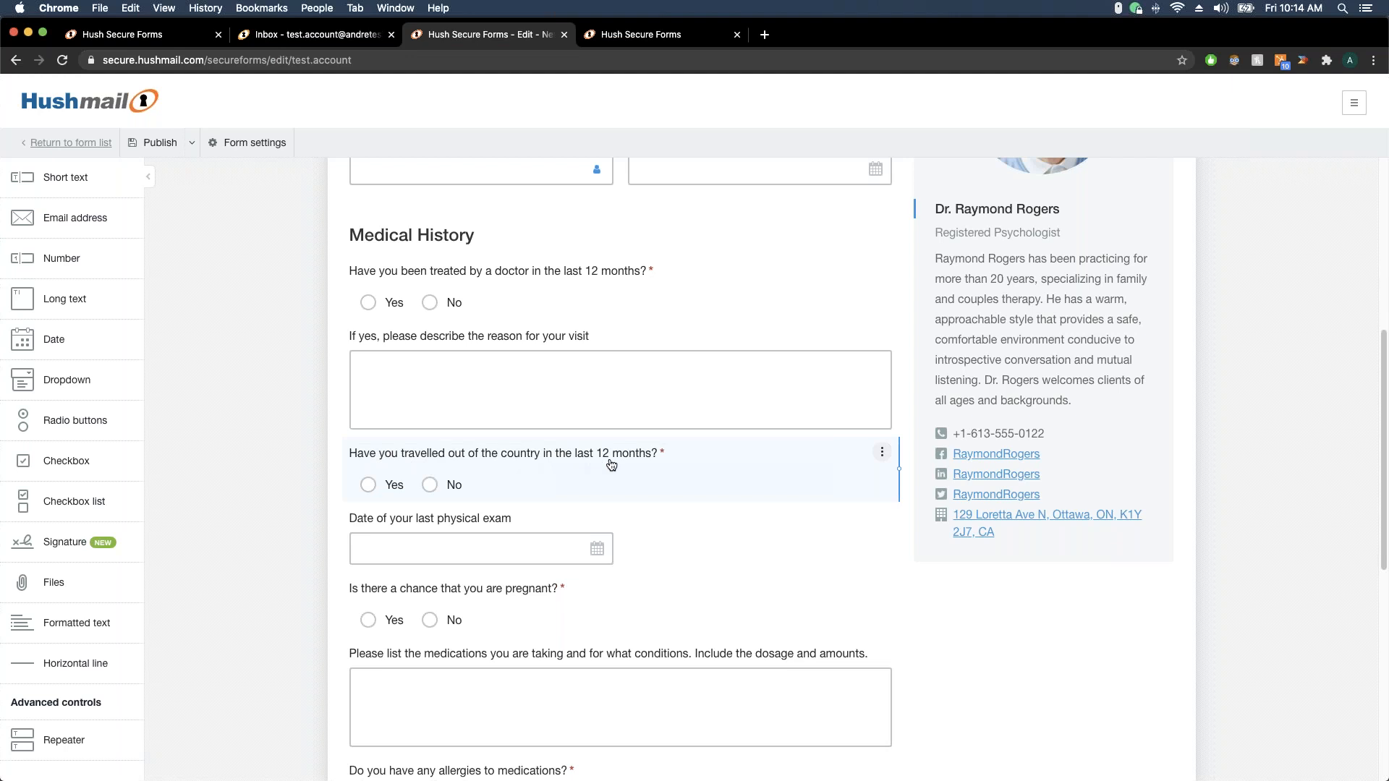
drag(78, 626, 407, 507)
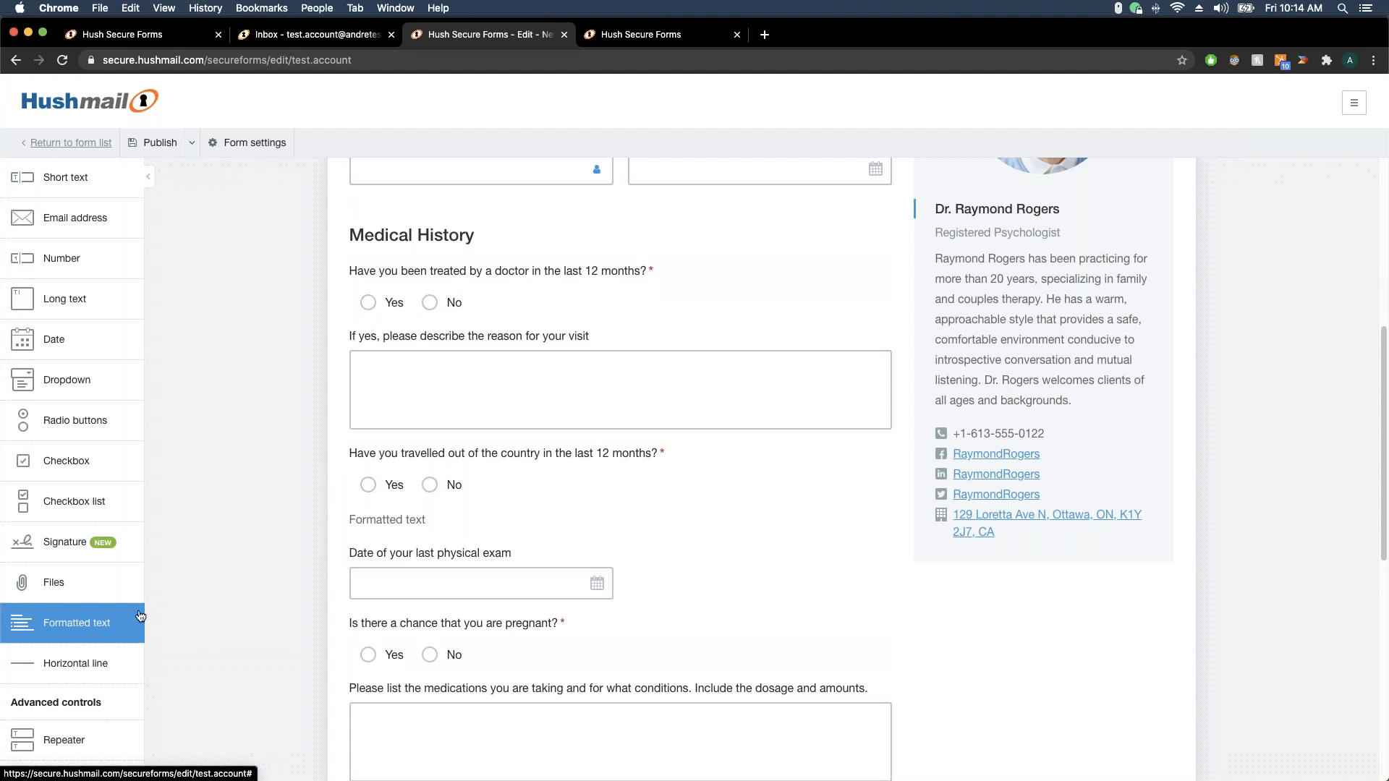
Replace the text block placeholder with 'Please contact the office directly for additional screening'
click(397, 520)
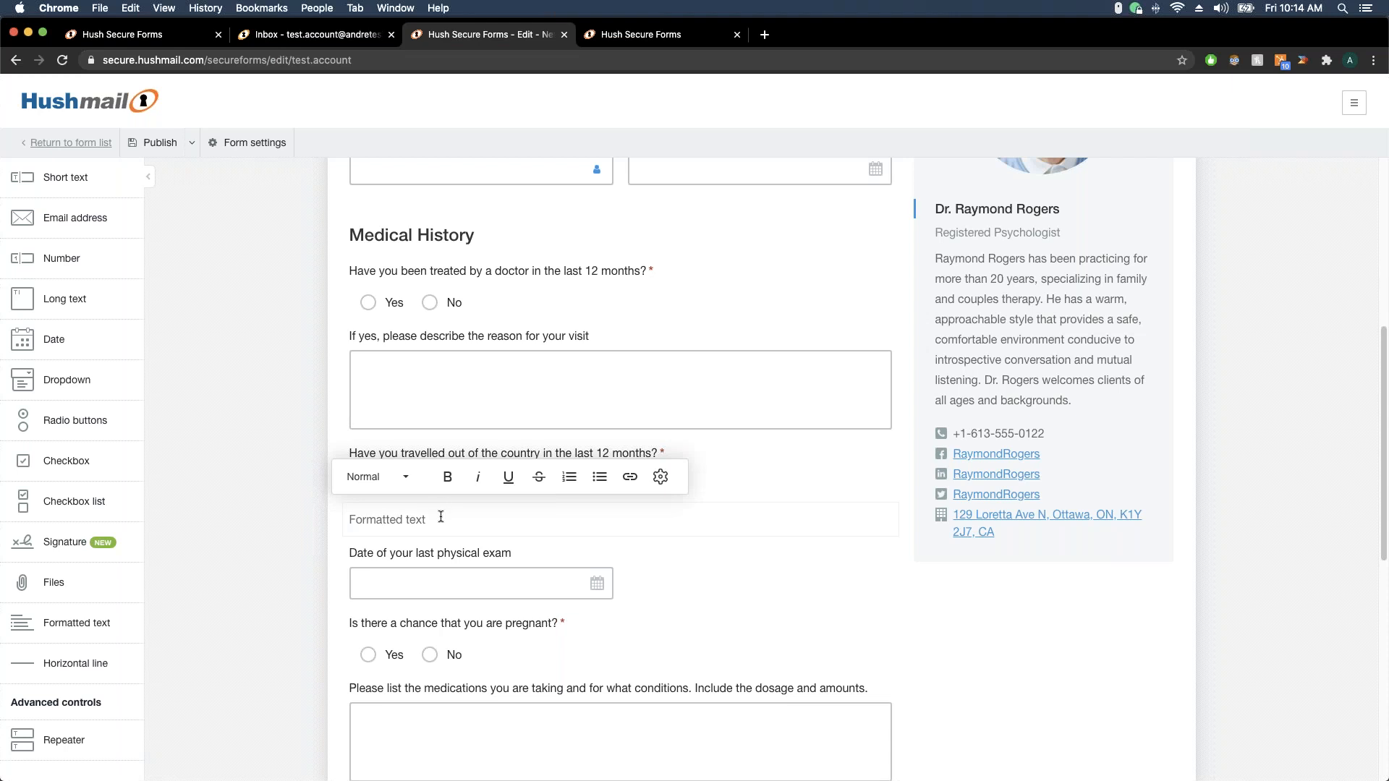
drag(441, 517, 317, 516)
text(Please contact the office directly for addi)
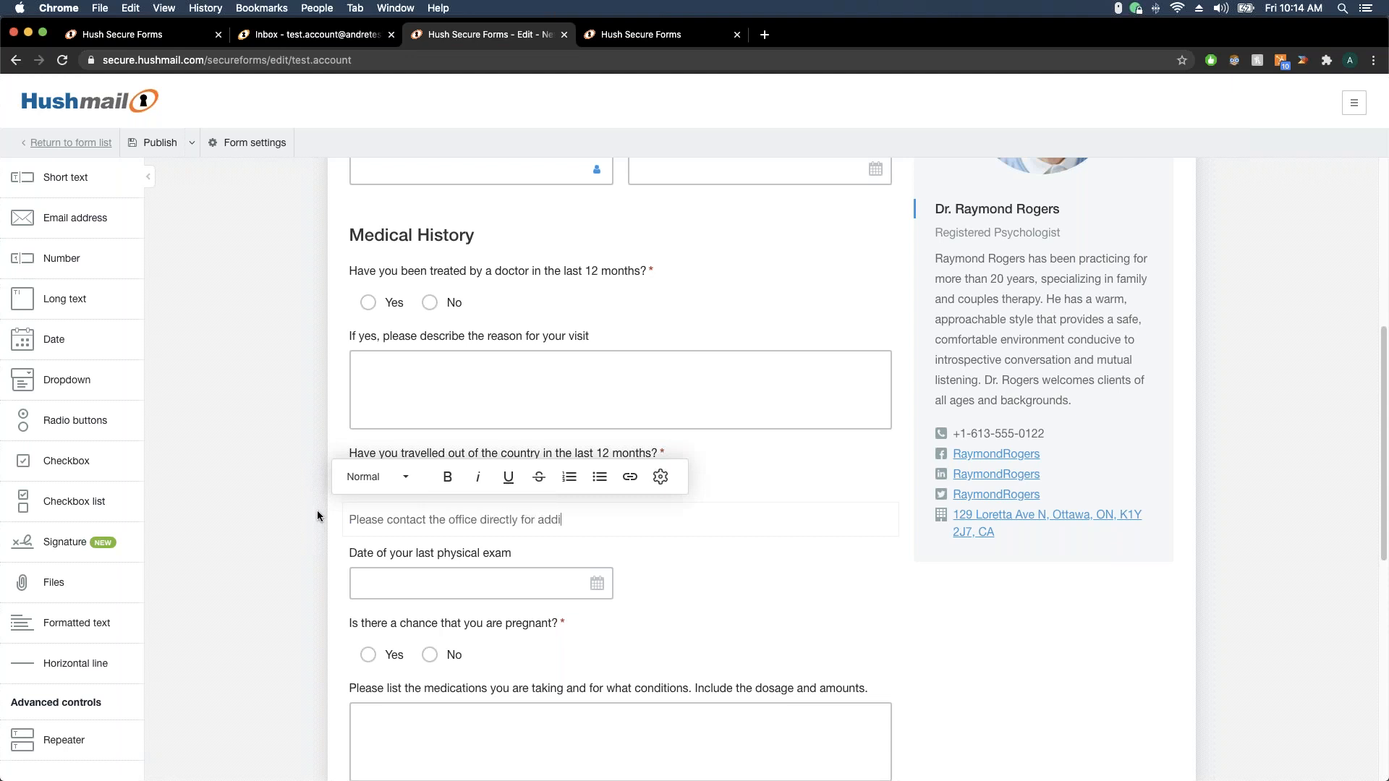
text(tional screening.)
click(739, 565)
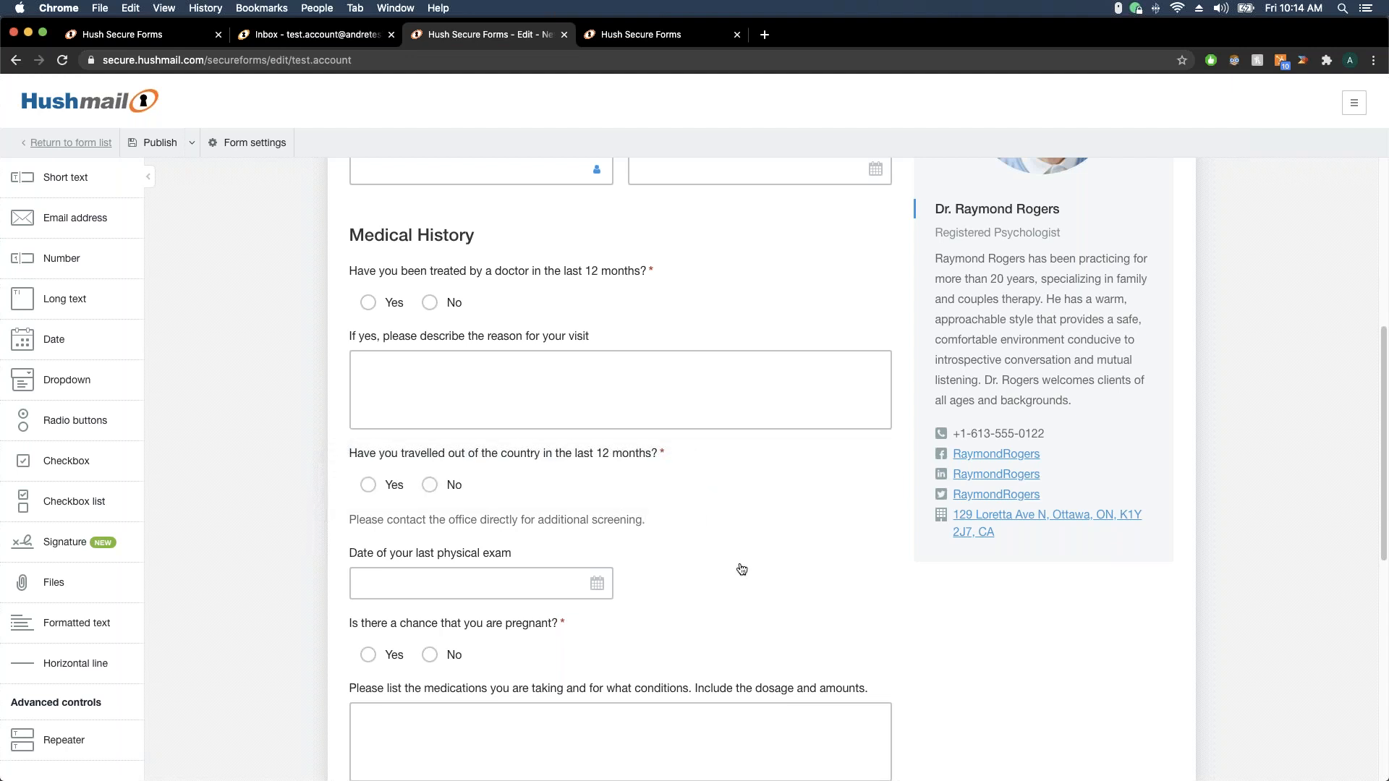
Format the screening sentence as bold Heading 2
click(625, 524)
drag(669, 517, 334, 520)
click(444, 477)
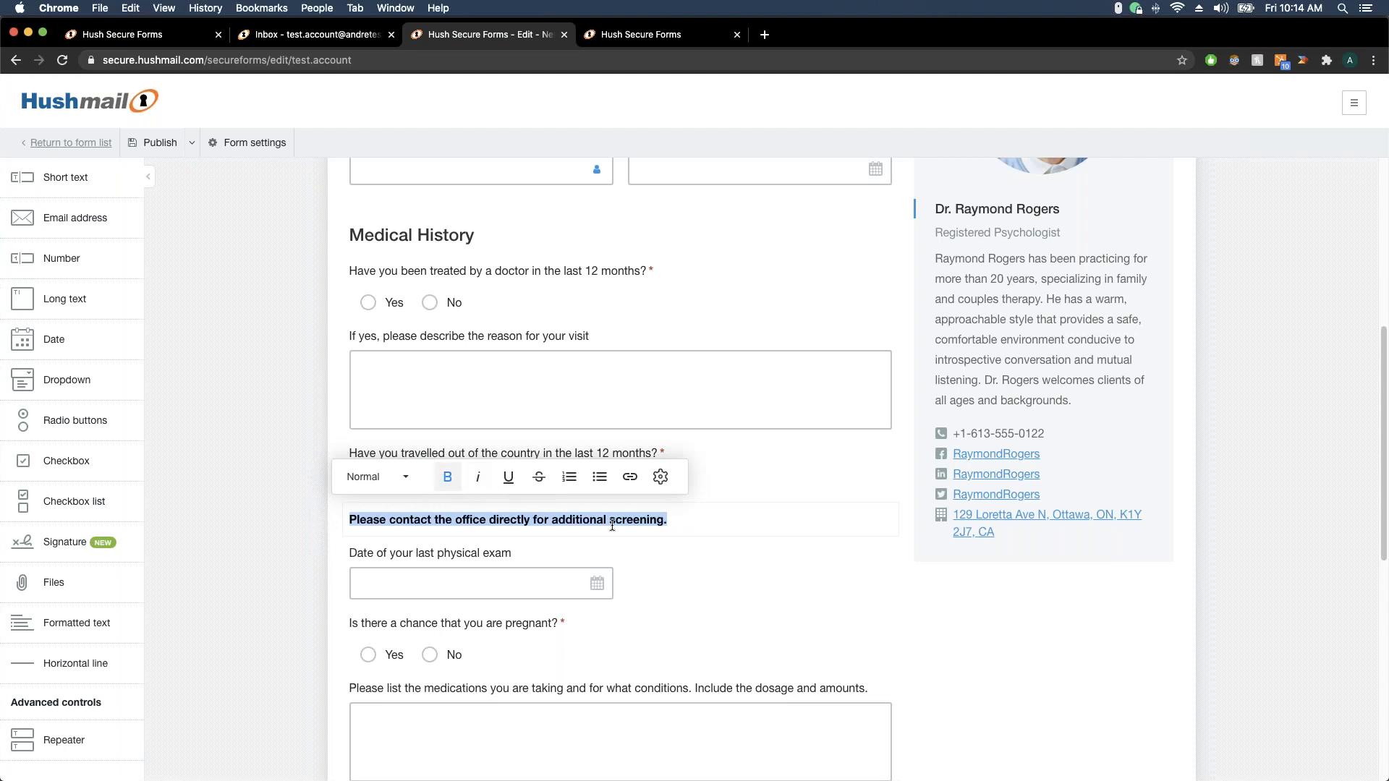
click(397, 477)
click(410, 564)
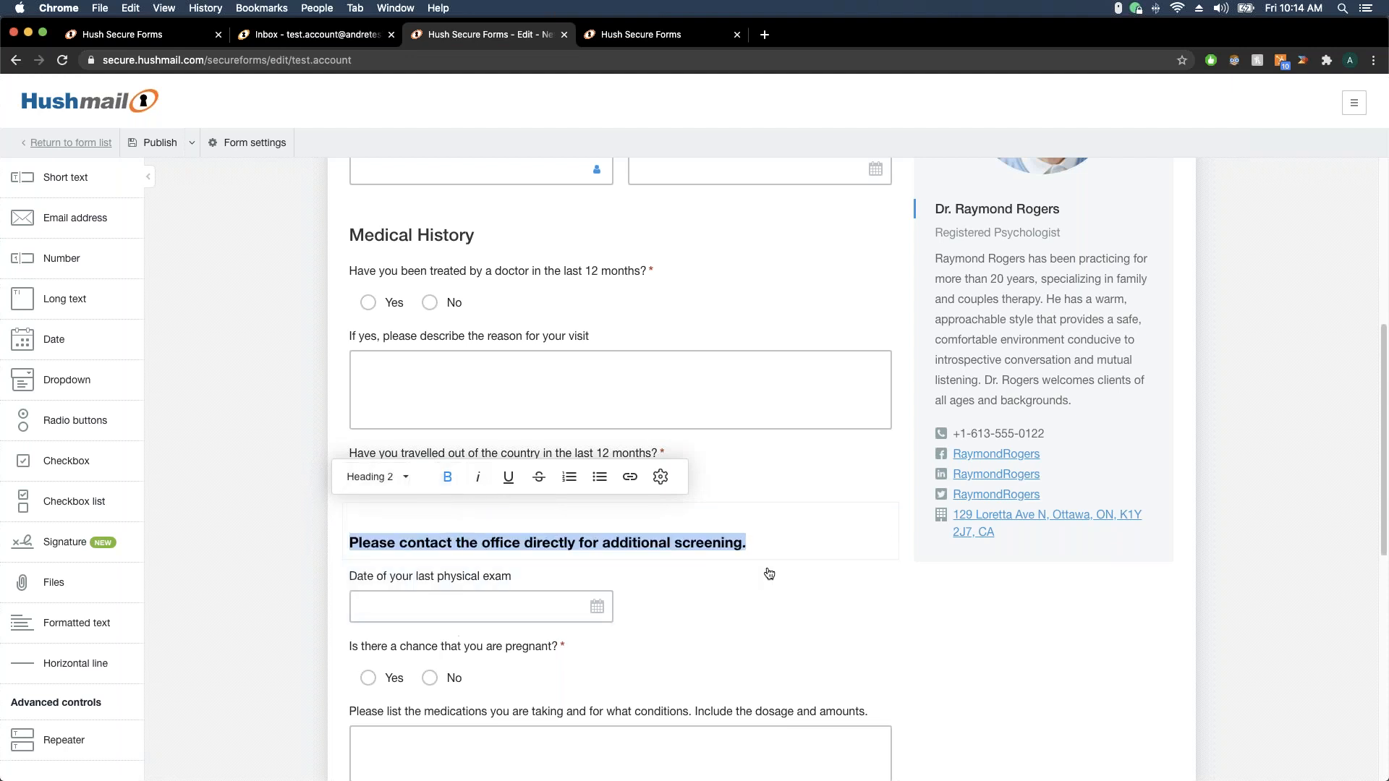
click(796, 589)
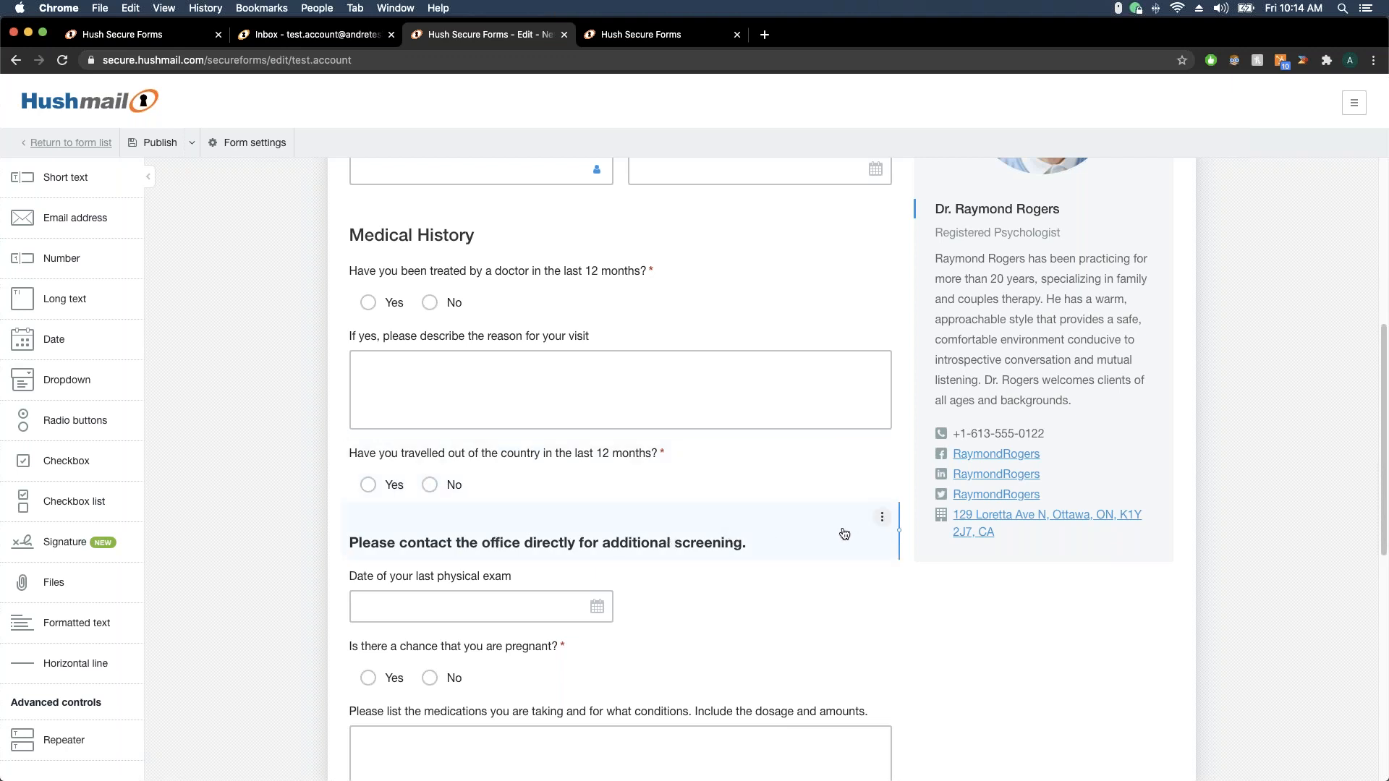
Add a visibility condition so the screening note shows only when 'Yes' is selected for the travel-out-of-the-country question
click(883, 520)
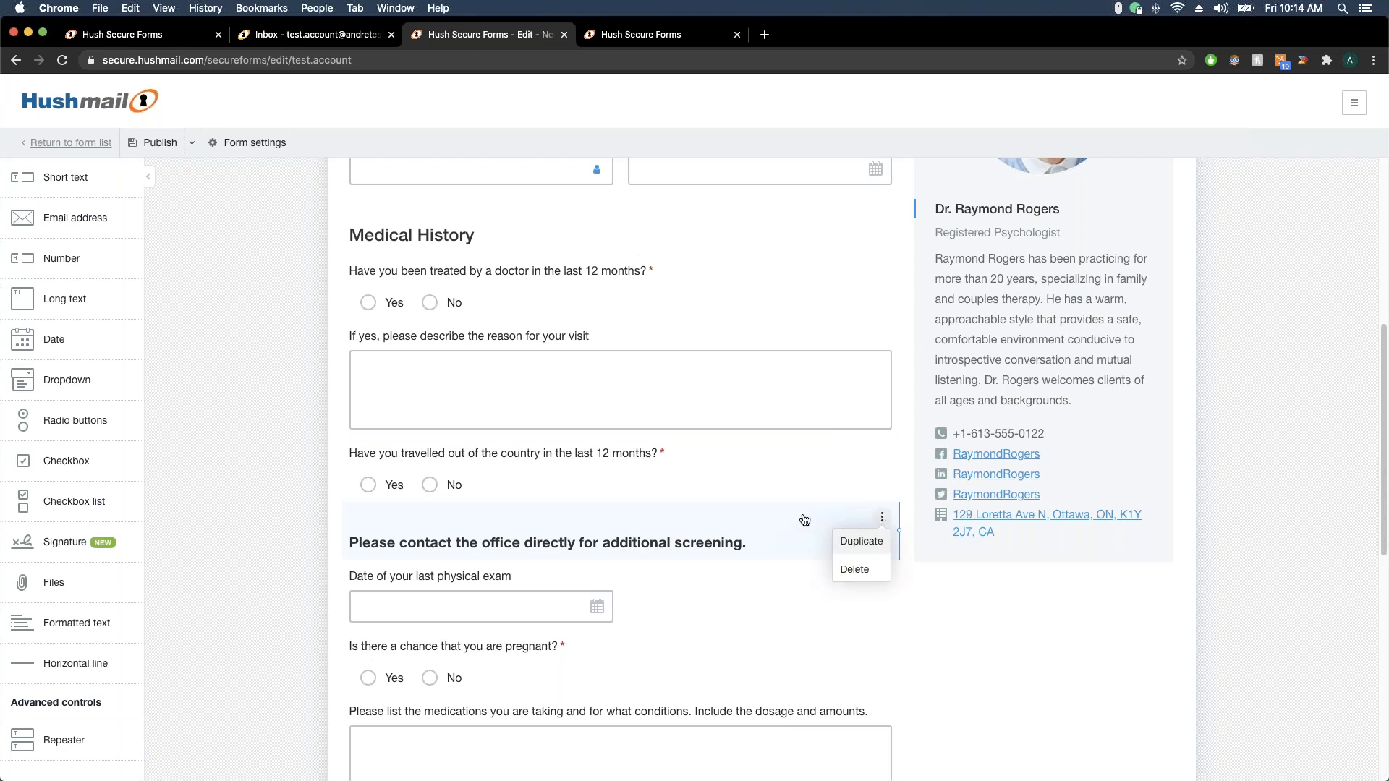
click(711, 539)
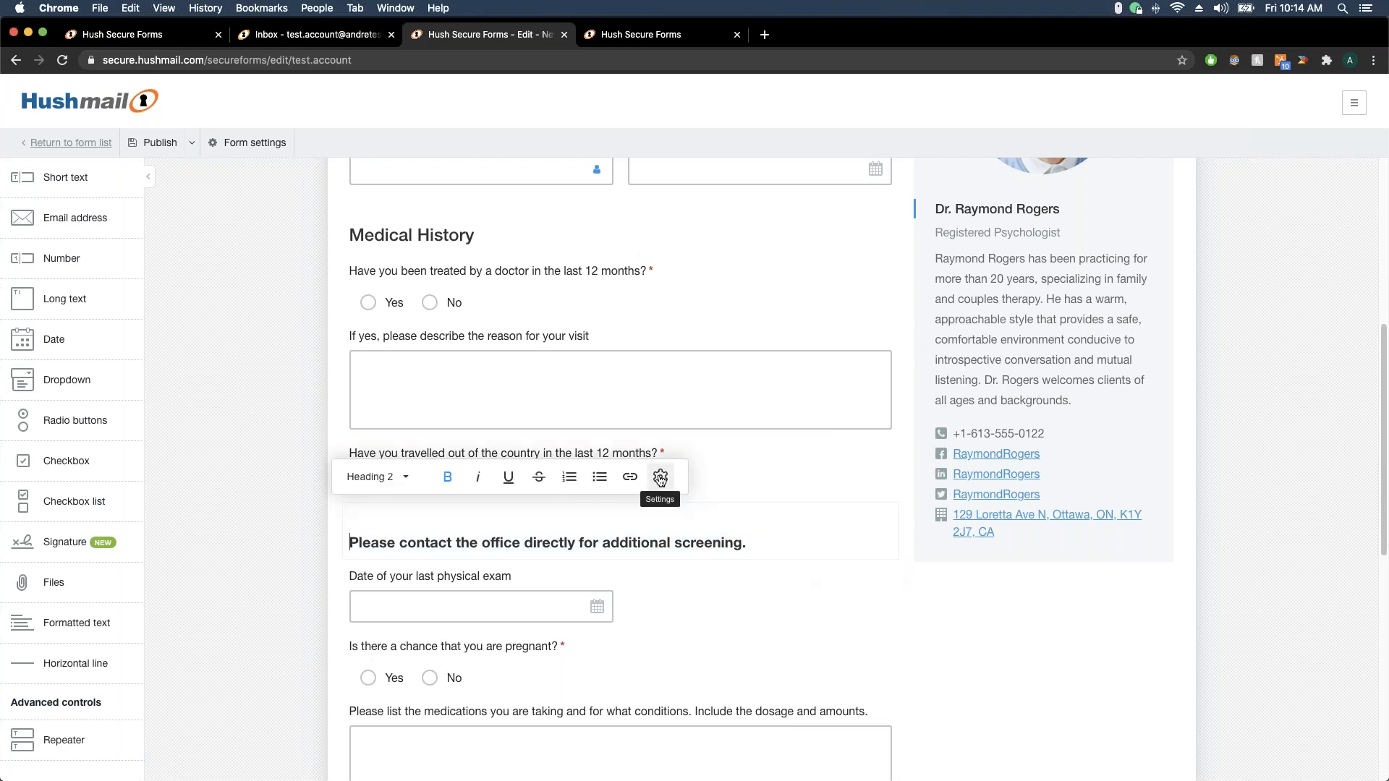
click(658, 471)
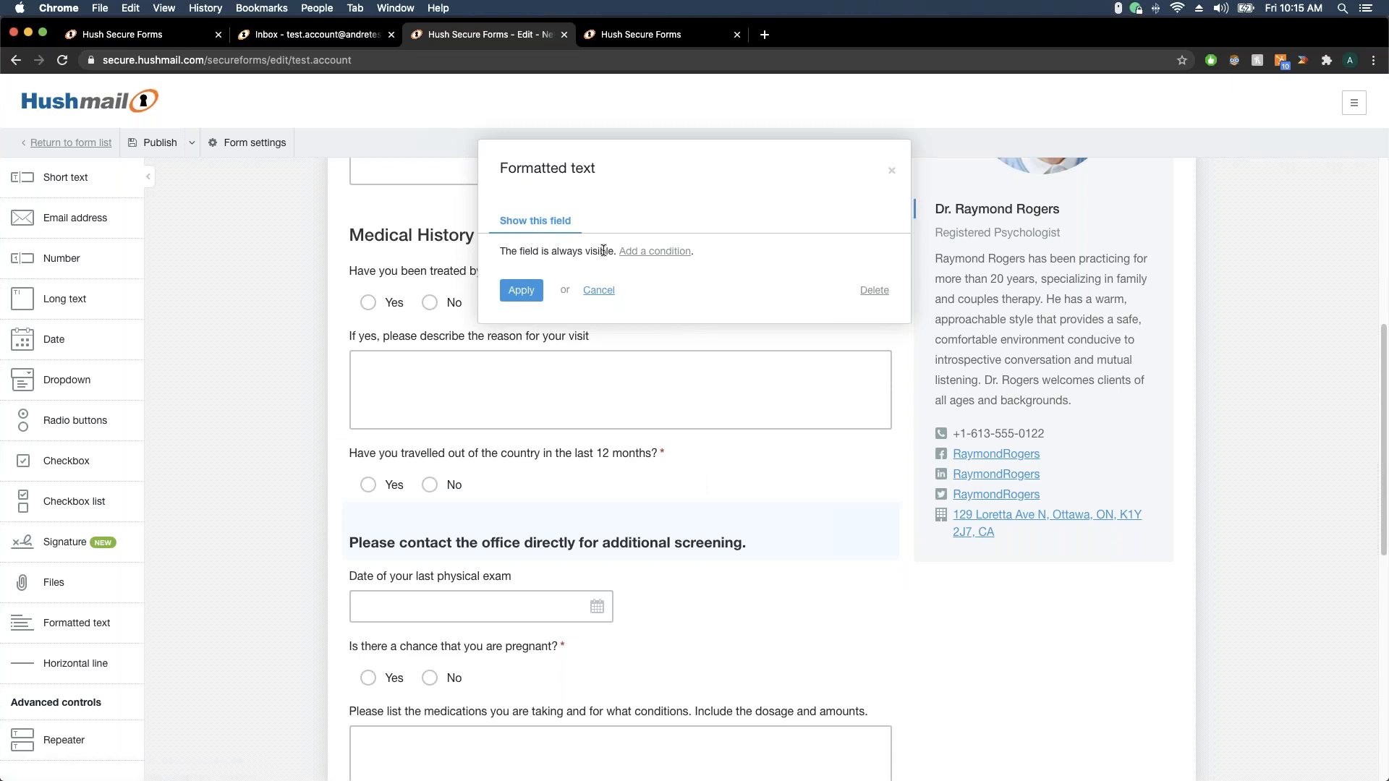
click(651, 251)
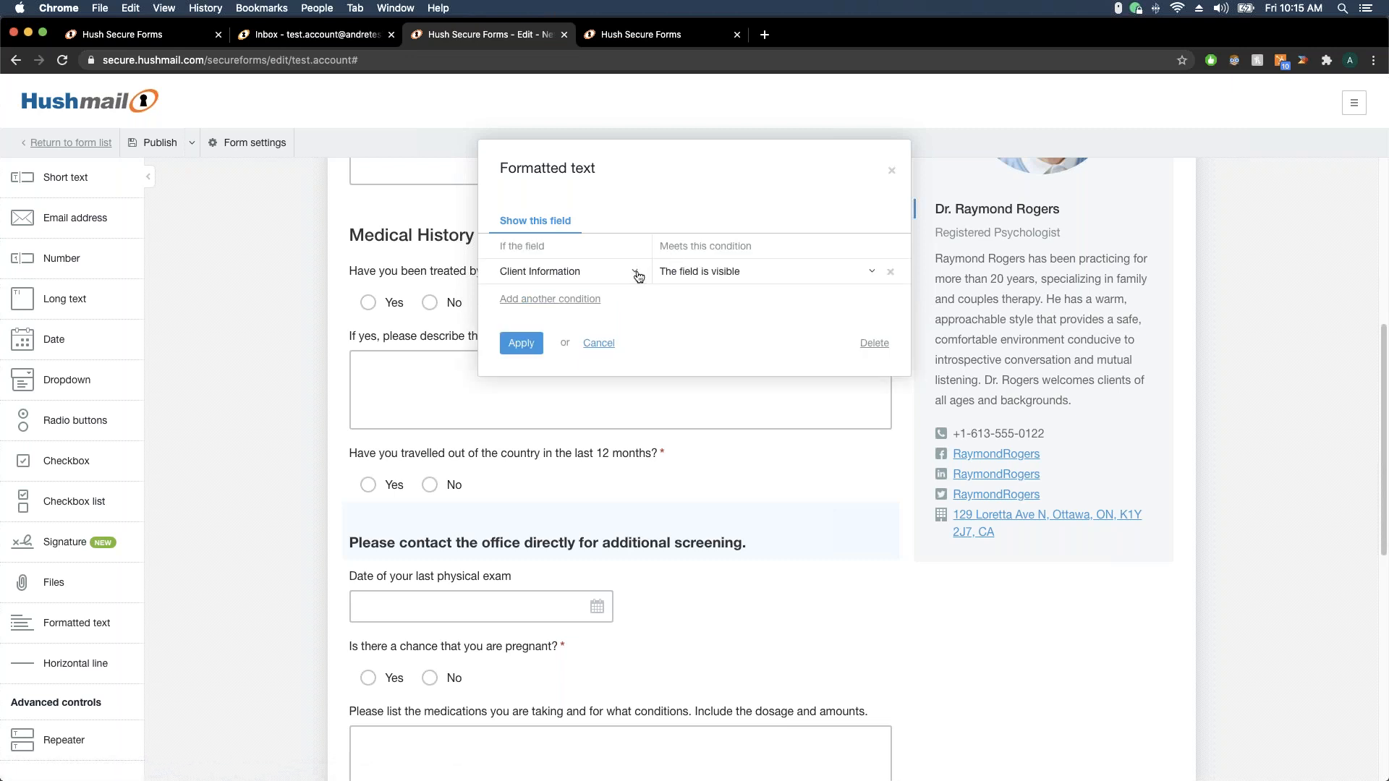
click(634, 270)
scroll(592, 405, down, 5)
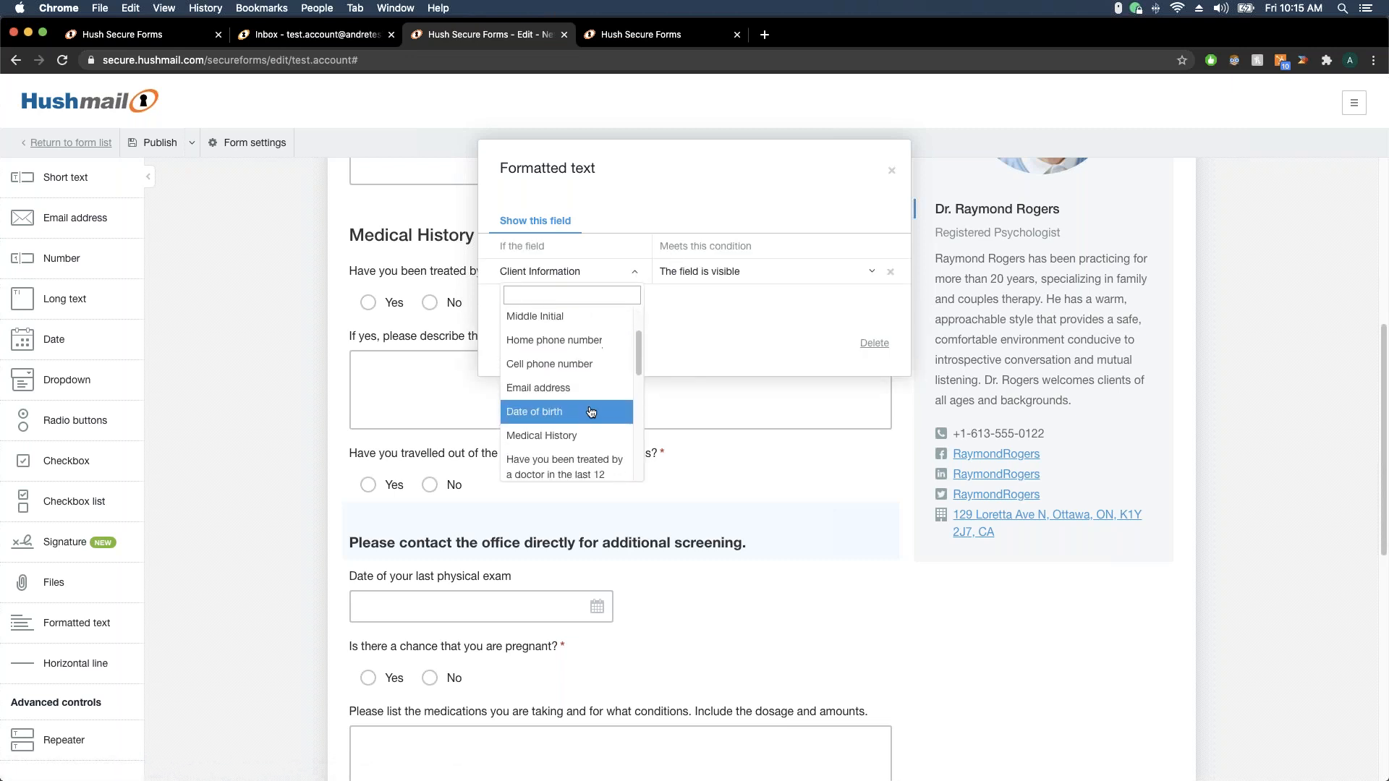
scroll(592, 411, down, 3)
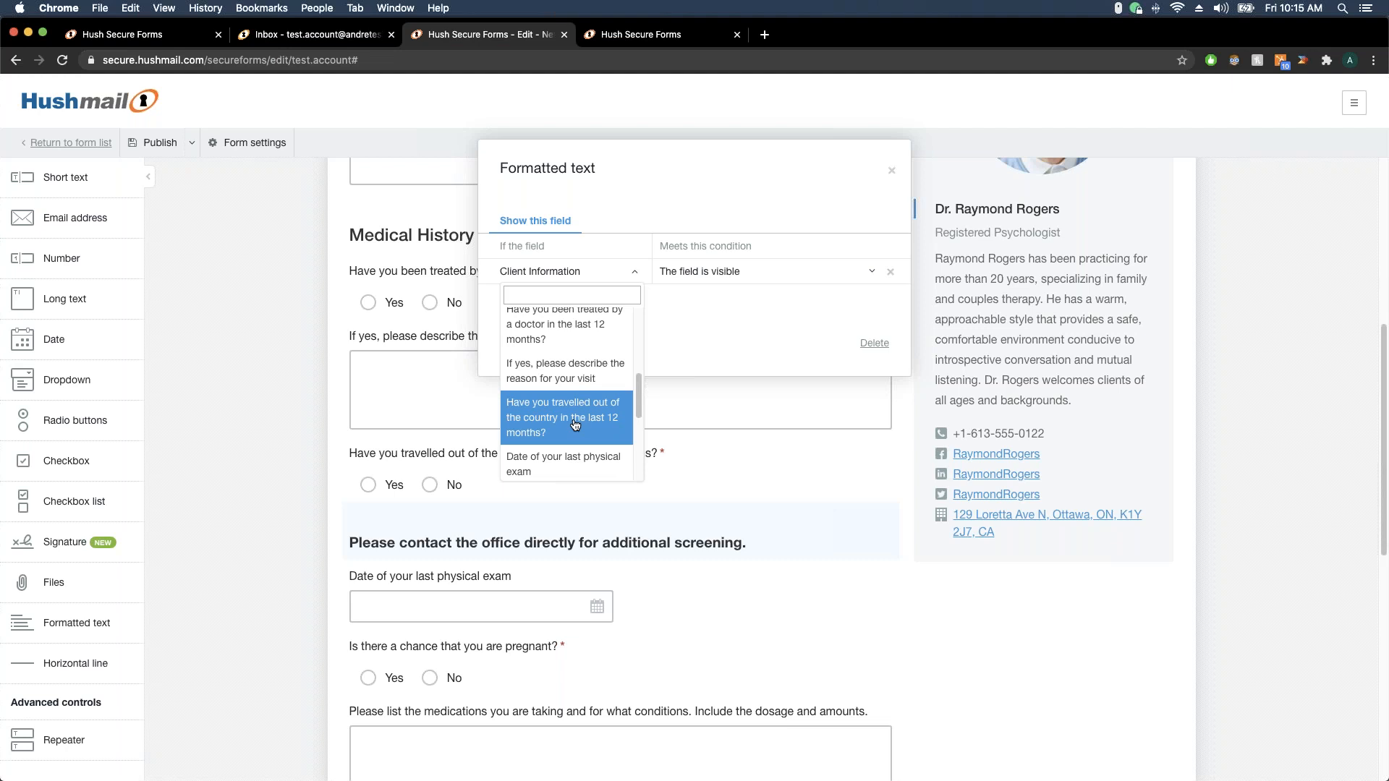
click(575, 424)
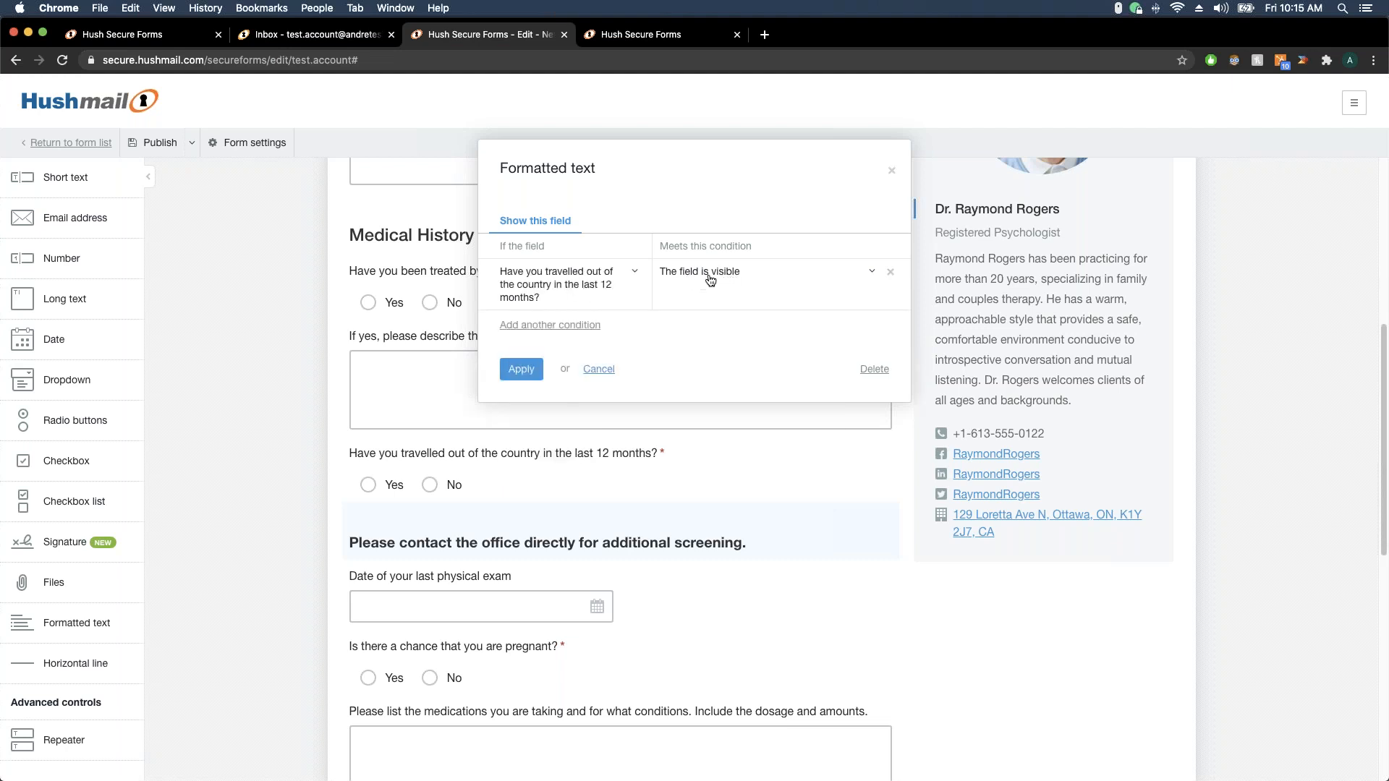
click(871, 274)
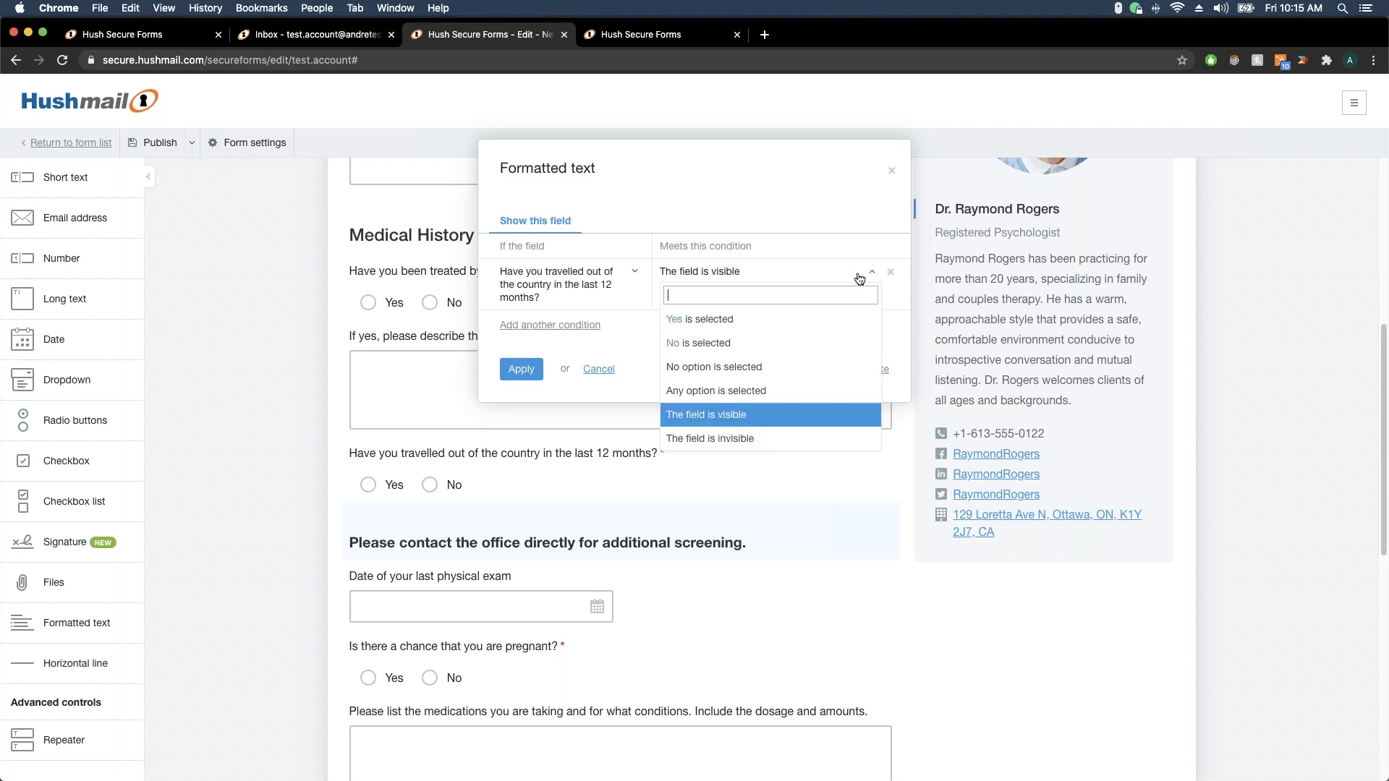
click(743, 319)
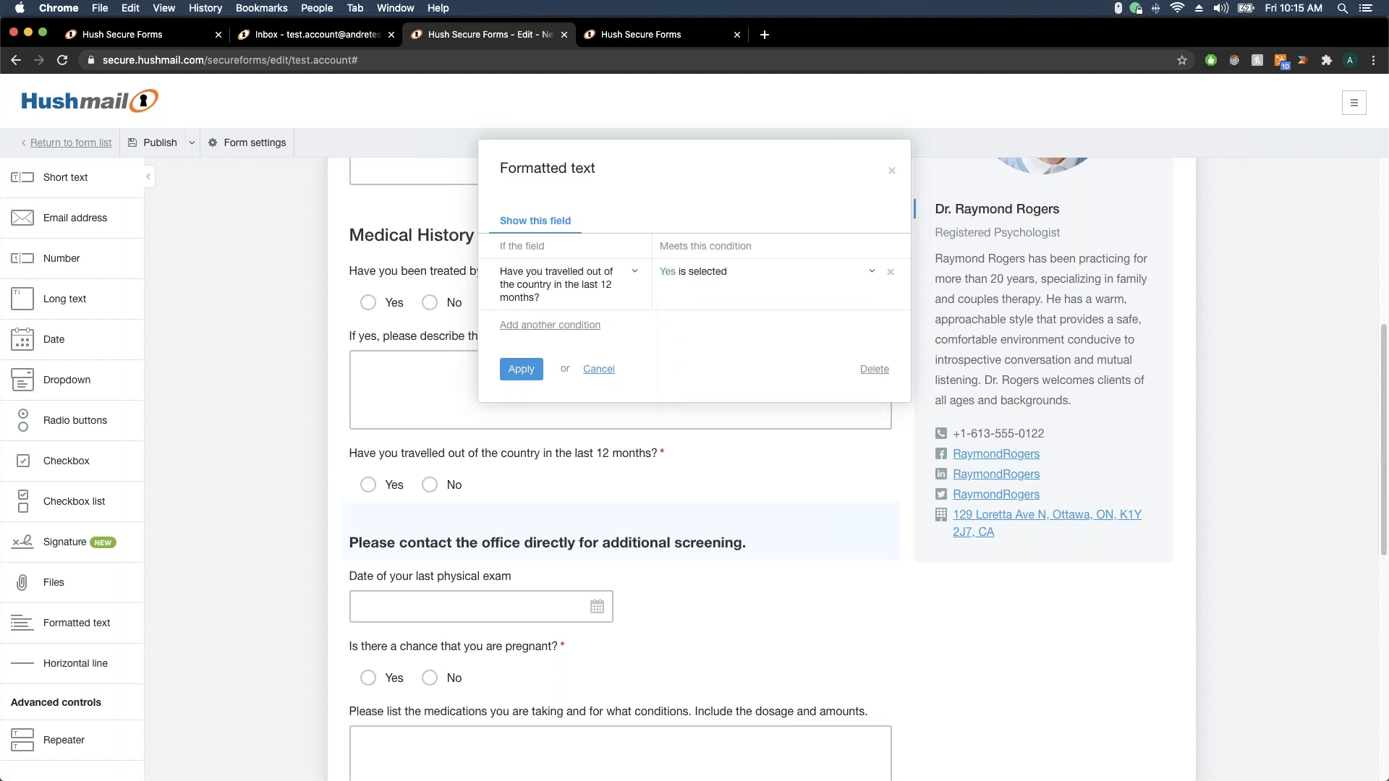
click(521, 369)
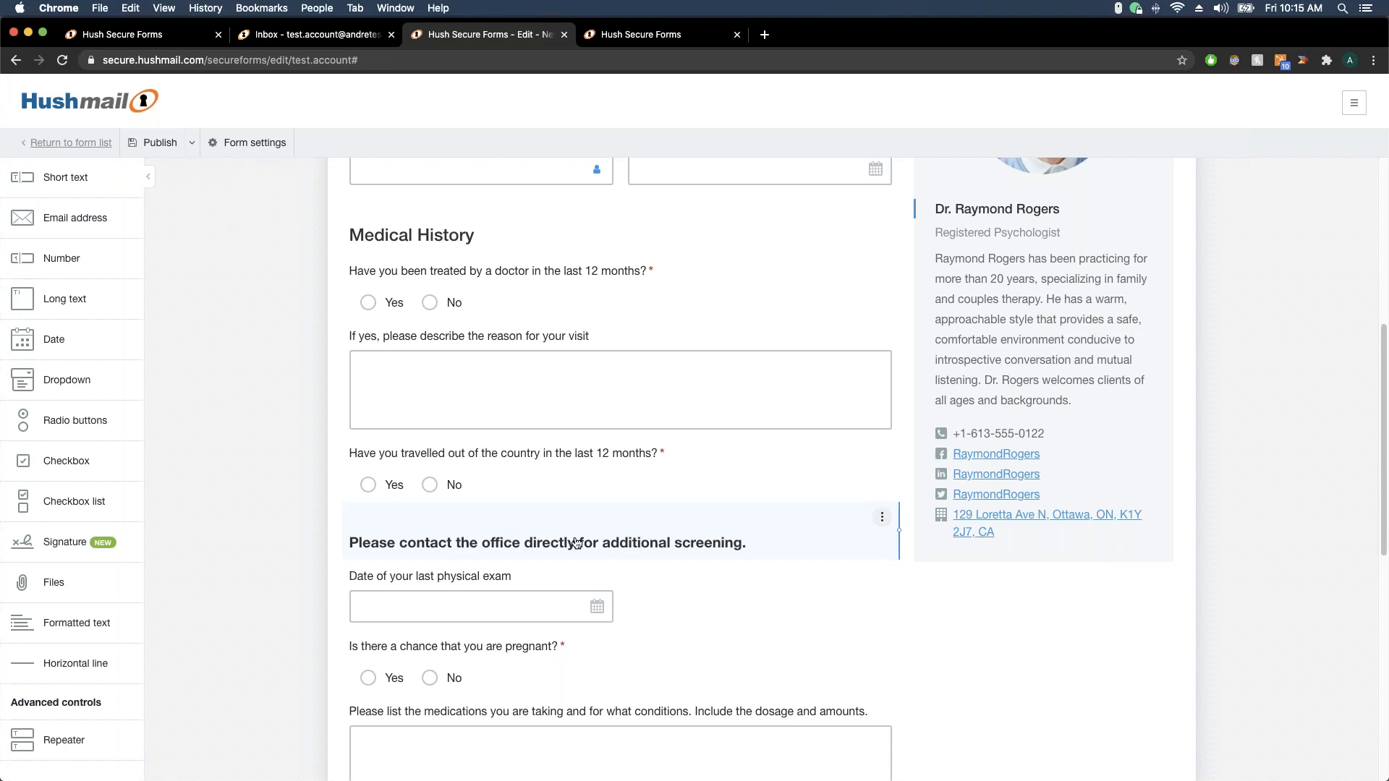
scroll(709, 582, down, 5)
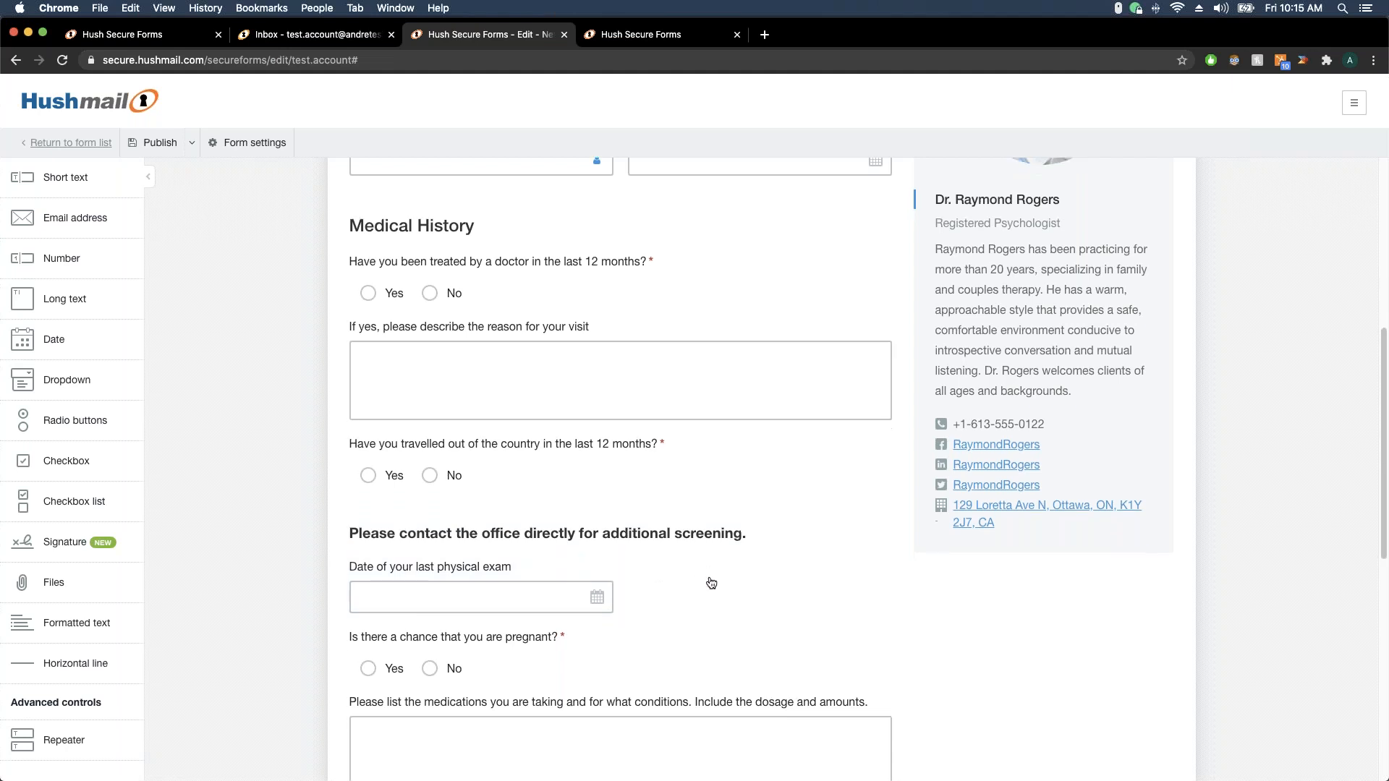
scroll(709, 582, up, 5)
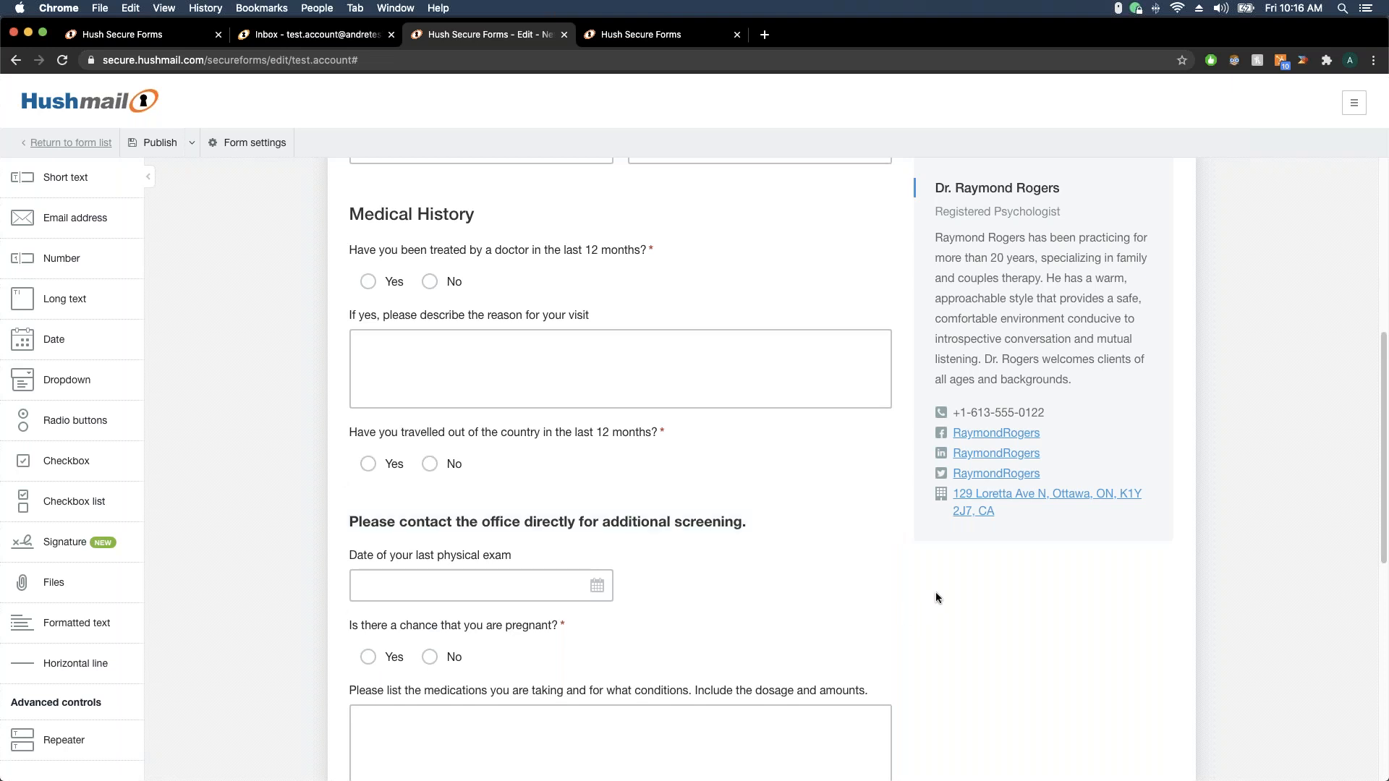
scroll(935, 592, down, 10)
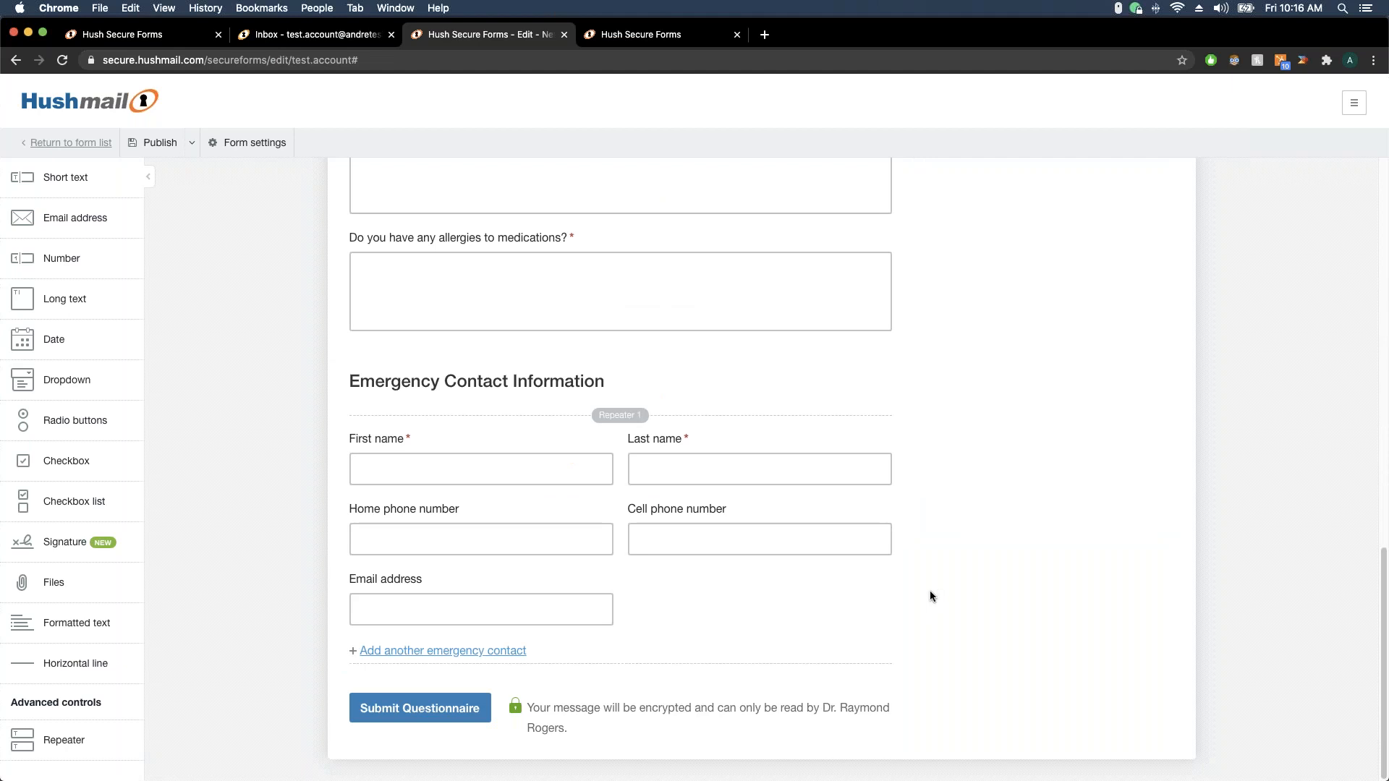
scroll(868, 477, up, 5)
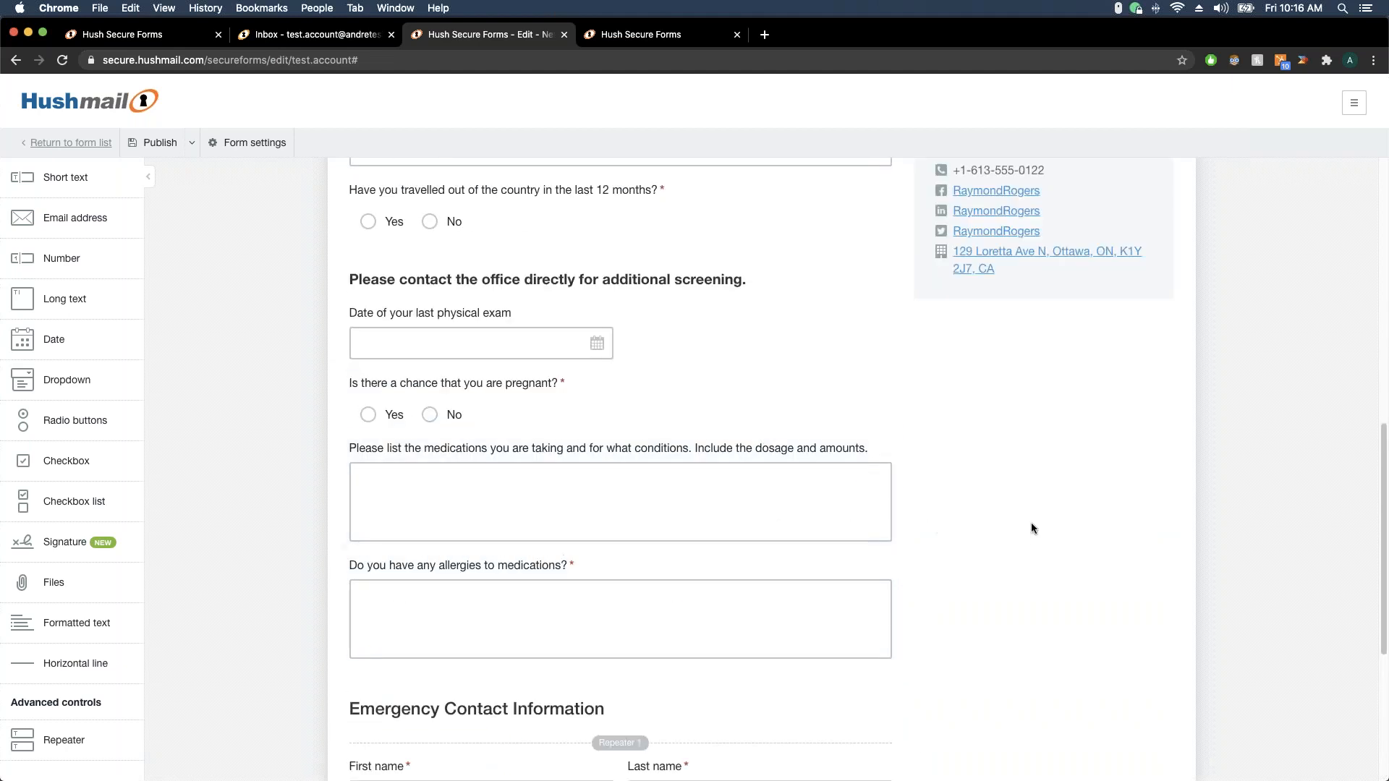
scroll(1000, 524, down, 5)
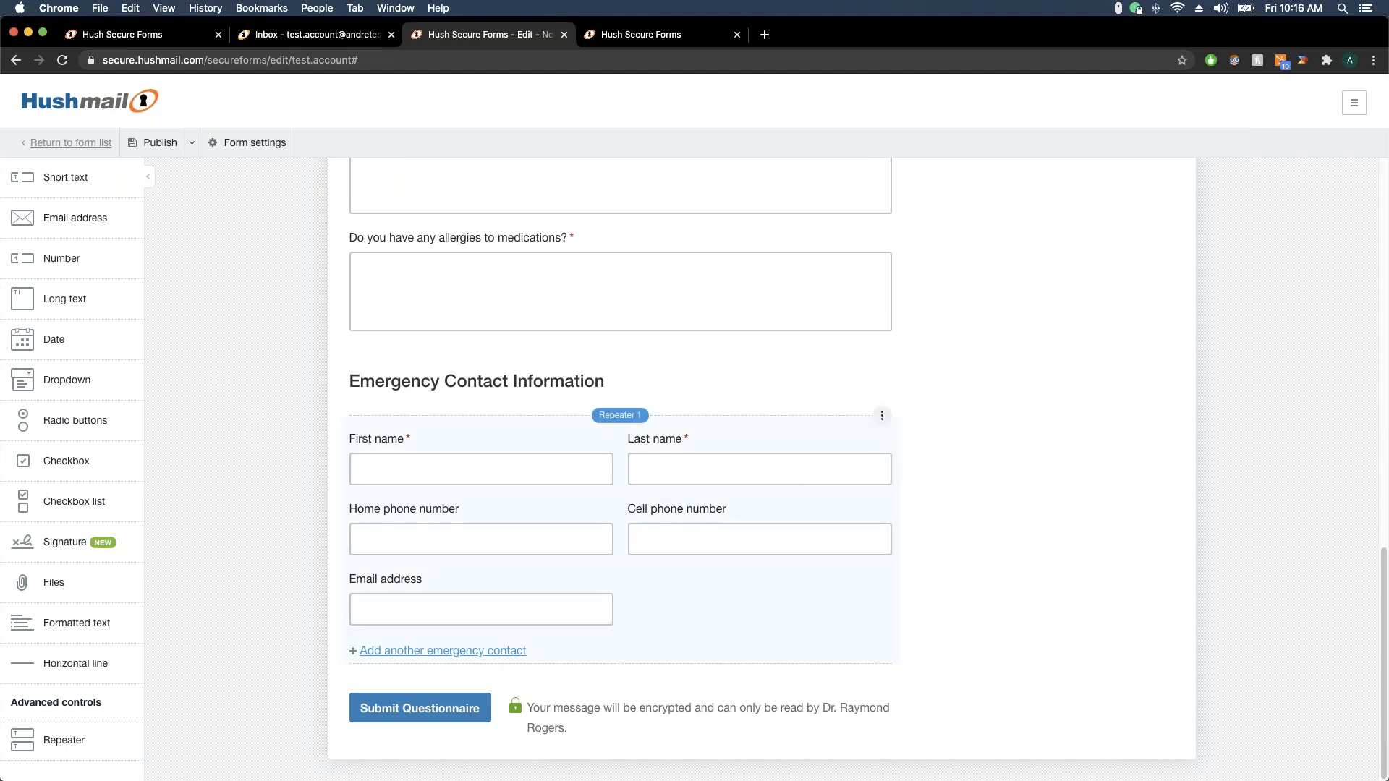
Add a text block below the emergency contacts reading 'Here are our terms and conditions.' and link 'terms and conditions' to hushmail.com
drag(73, 623, 442, 668)
drag(518, 695, 296, 697)
text(Here are our terms and conditions.)
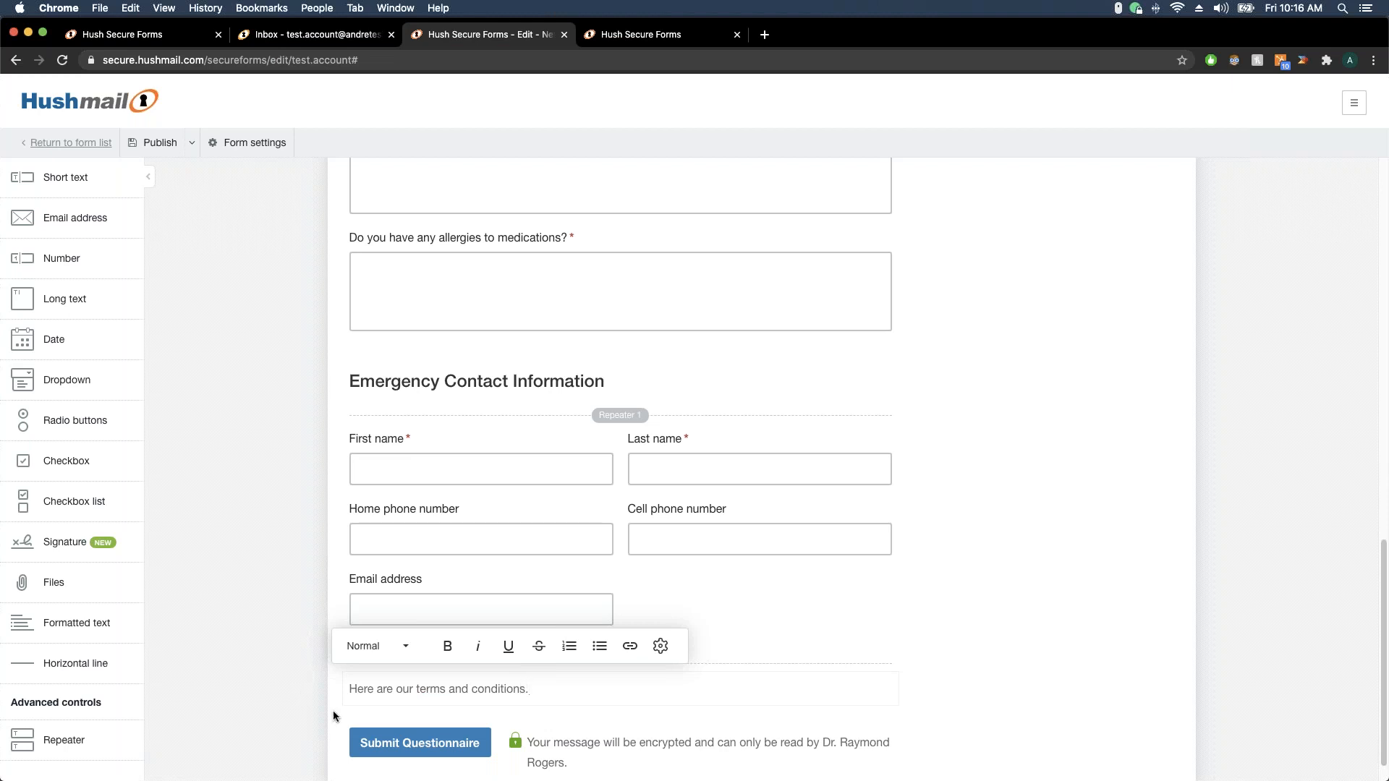
drag(415, 688, 526, 691)
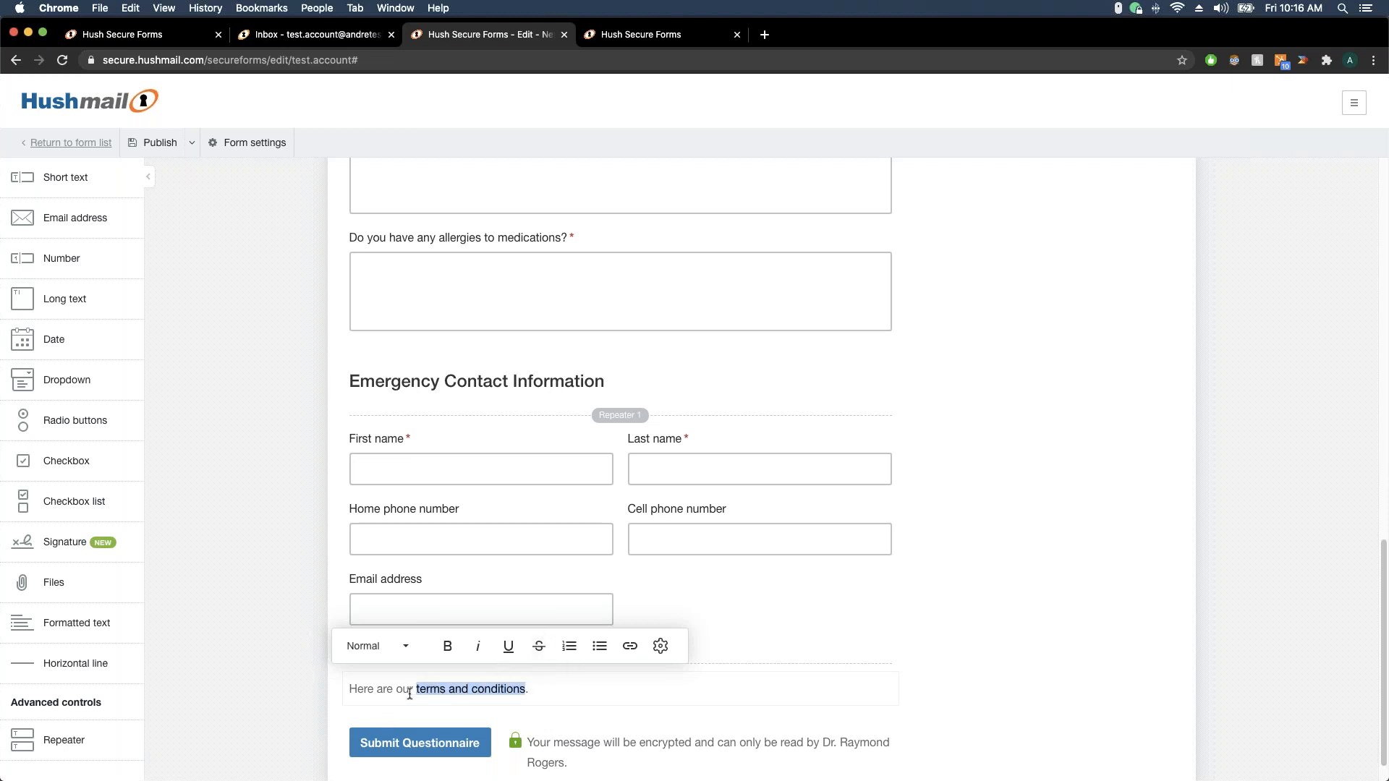
click(630, 647)
scroll(632, 653, down, 1)
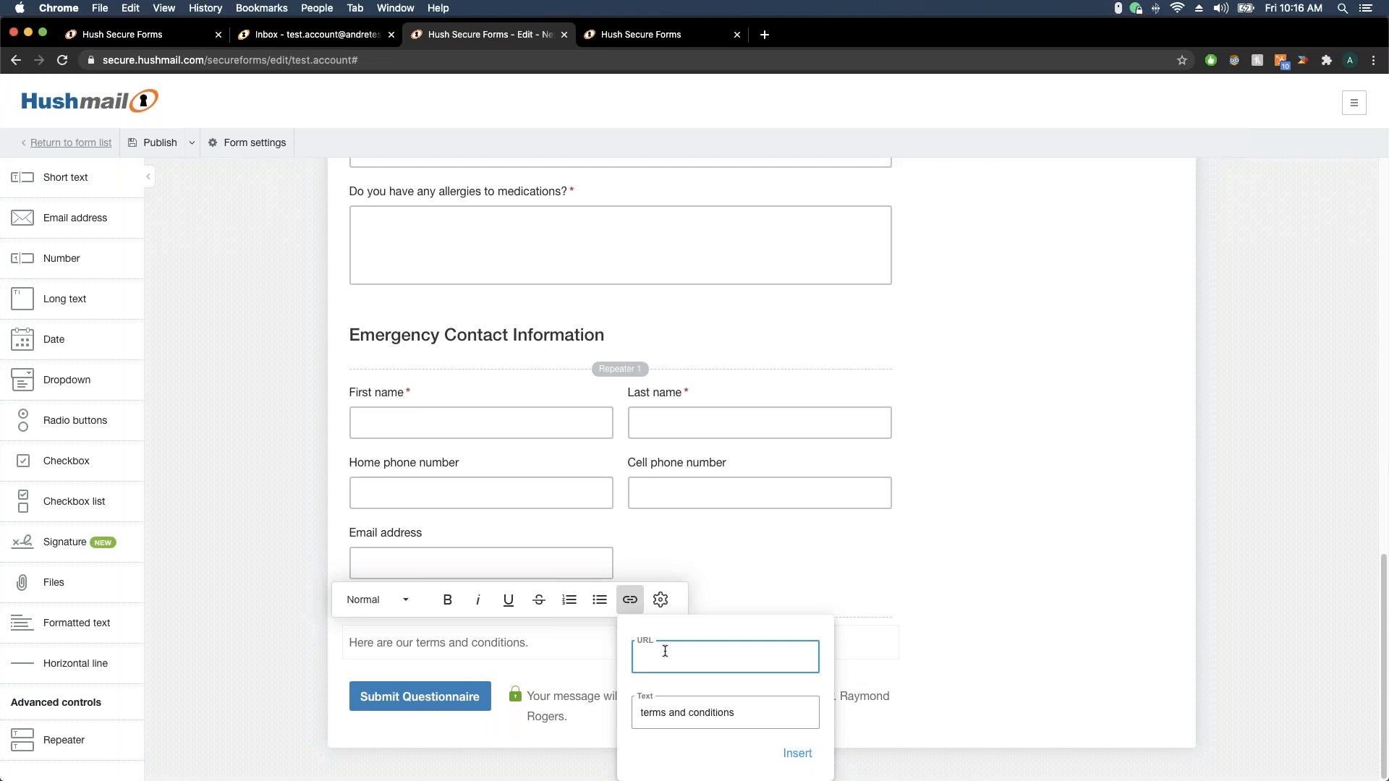
text(hushmail.com)
click(797, 753)
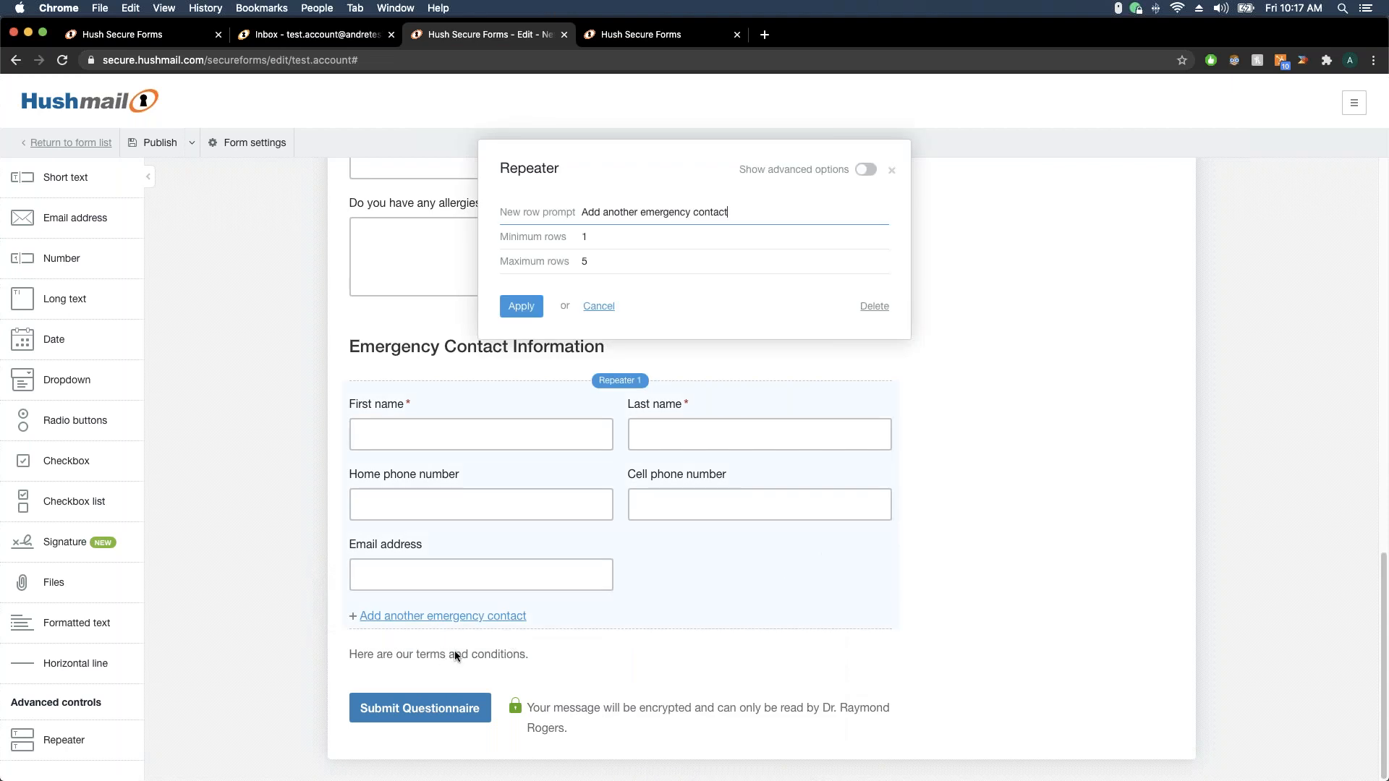
Reapply the hushmail.com link to the words 'terms and conditions' so it sticks
click(488, 657)
click(599, 306)
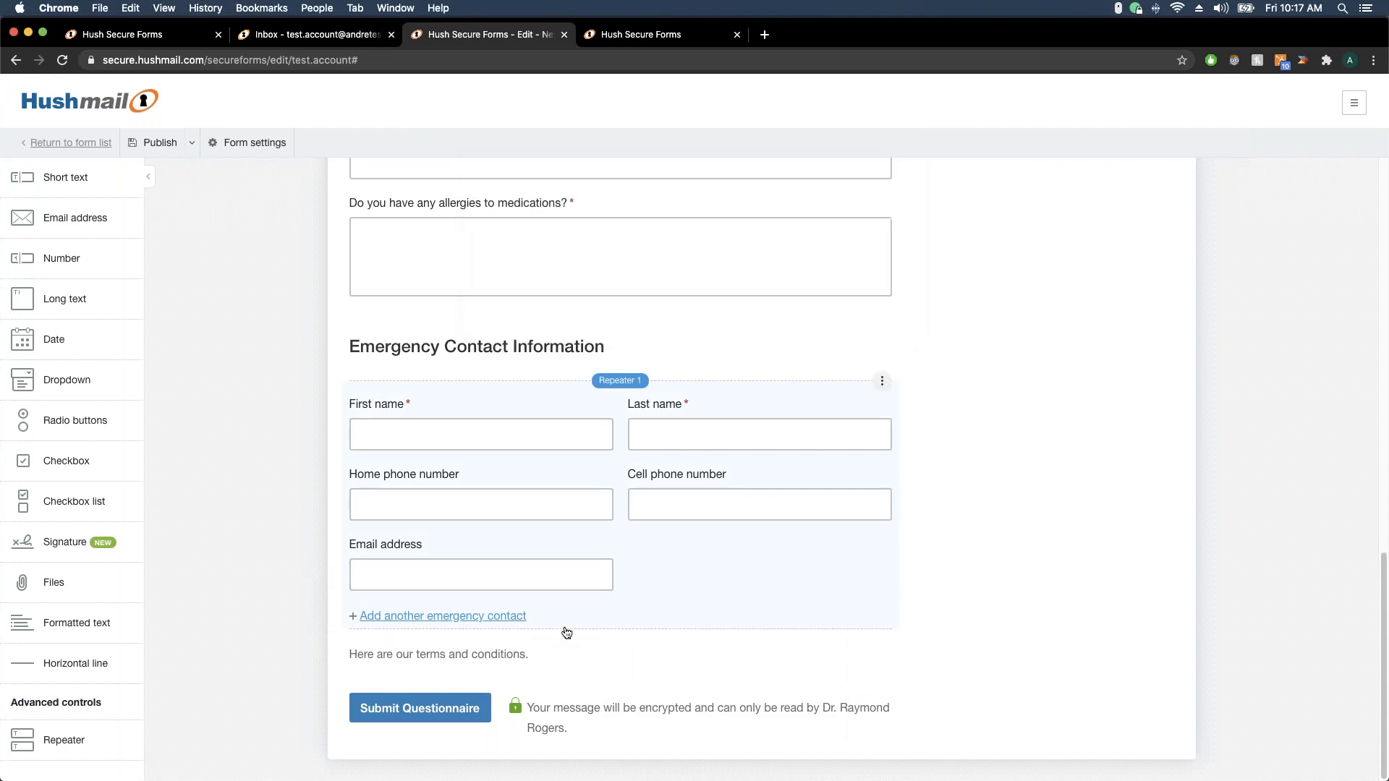
click(533, 655)
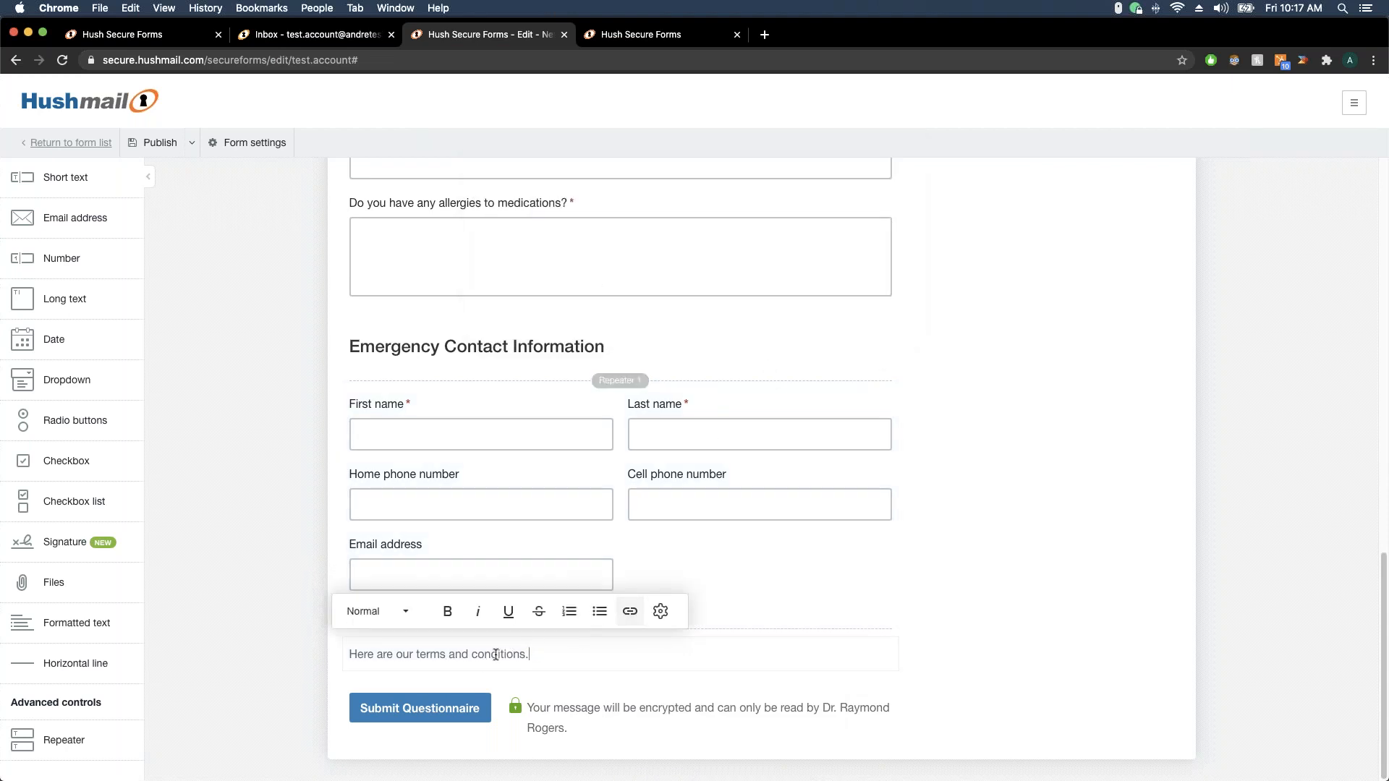
click(630, 612)
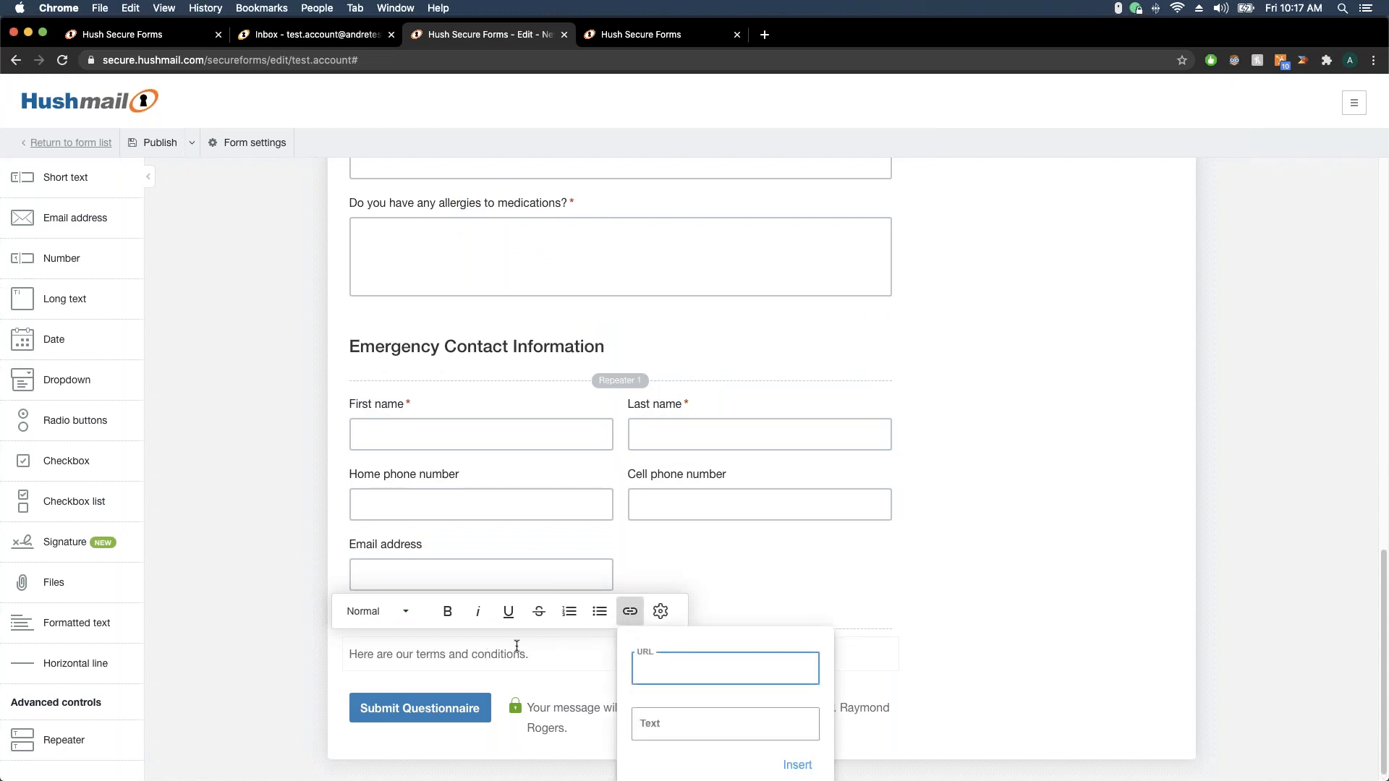
key(Escape)
drag(530, 656, 417, 655)
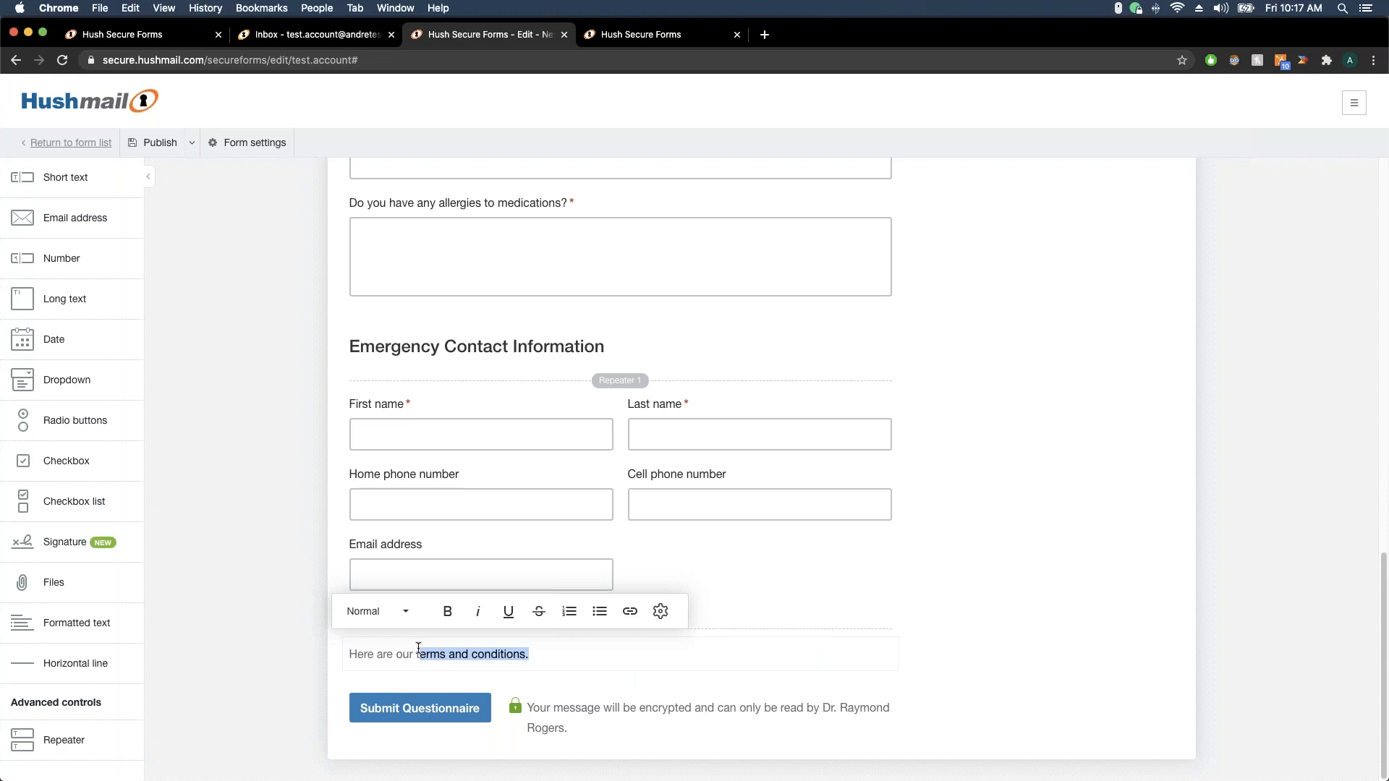
click(630, 611)
text(hushmail.com)
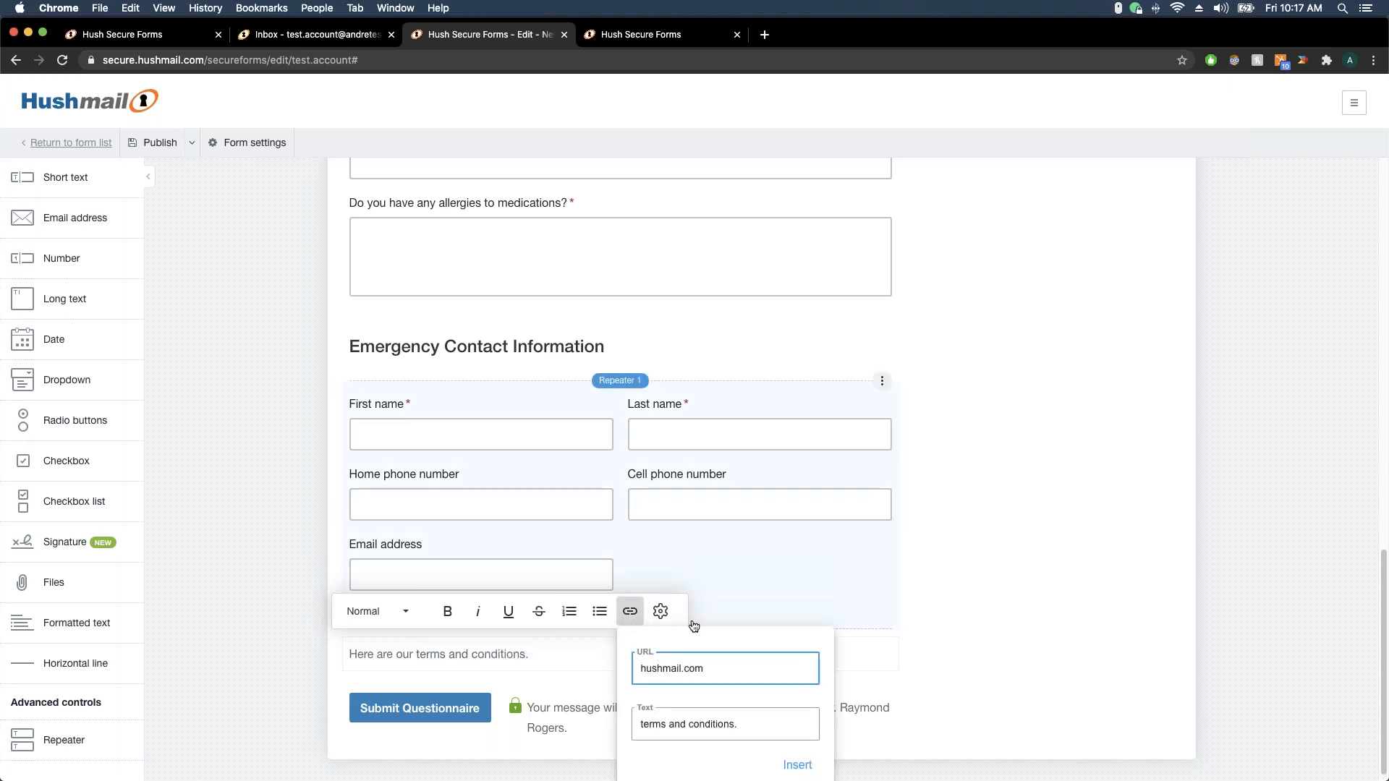
click(798, 765)
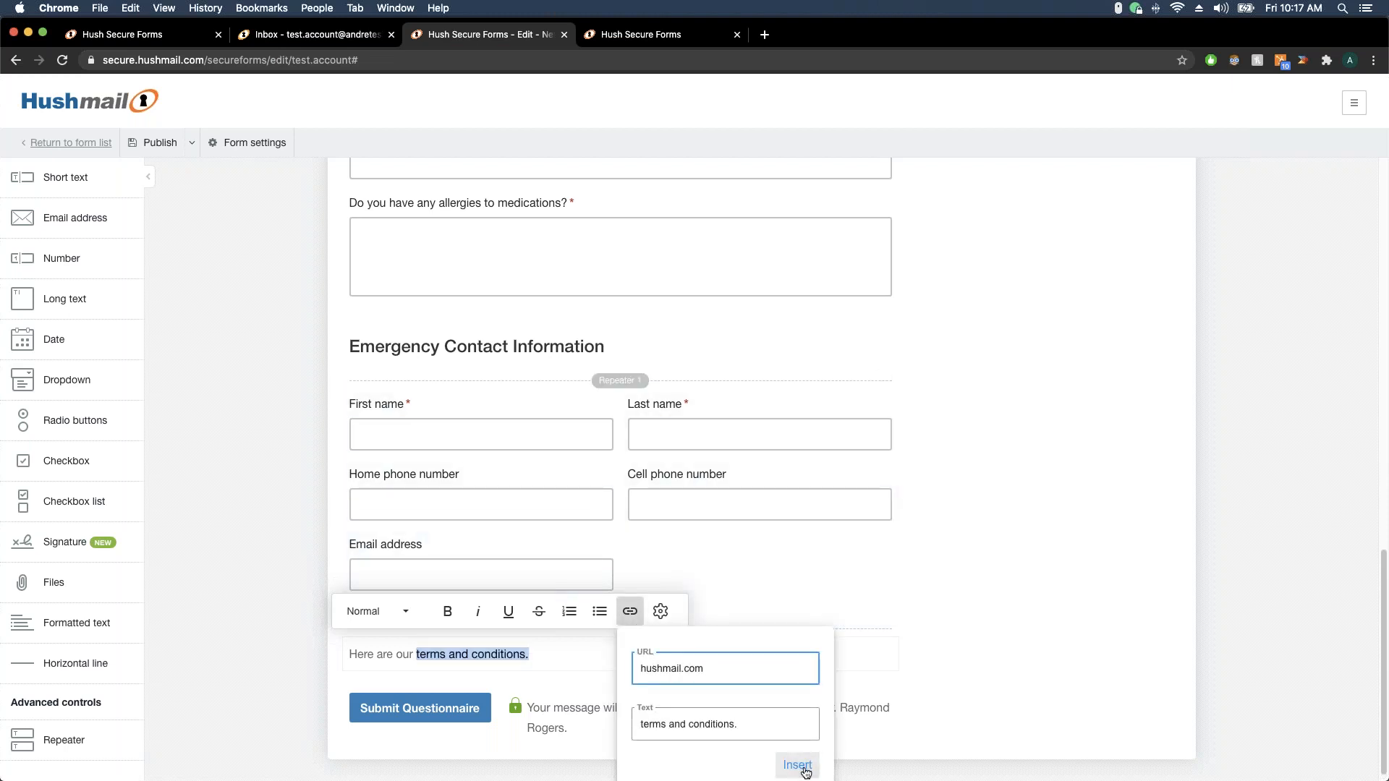
click(586, 660)
key(Return)
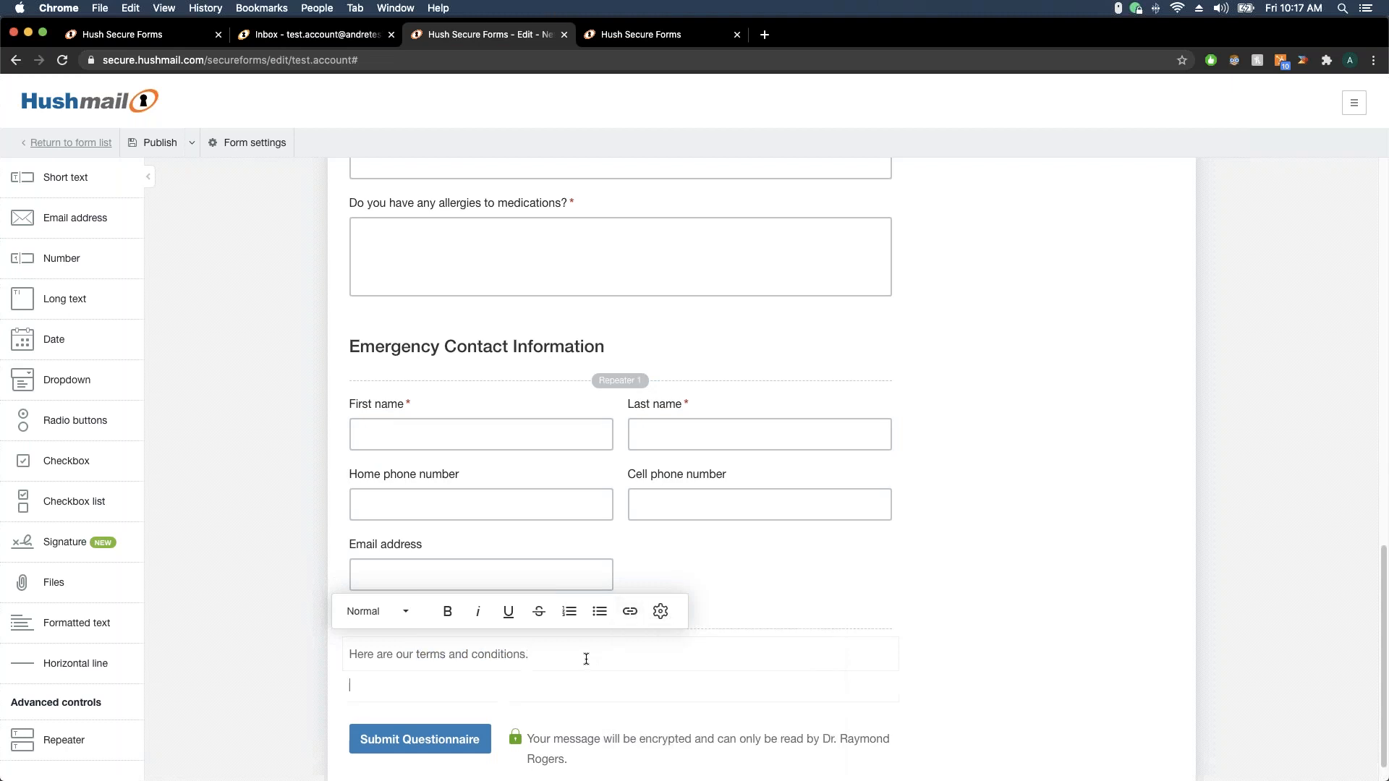
Add another text block beneath the terms note reading 'I agree to ther terms outlined above'
click(912, 585)
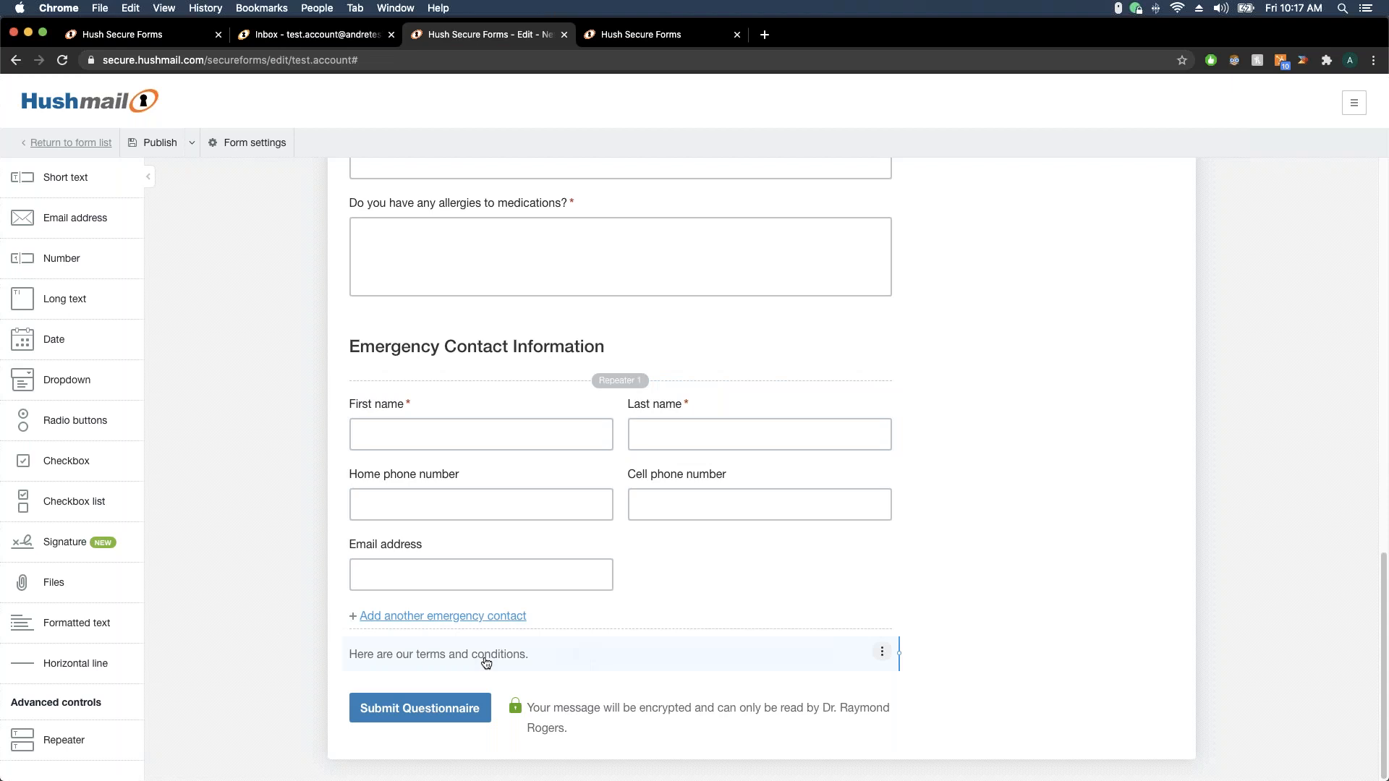
drag(63, 638, 447, 670)
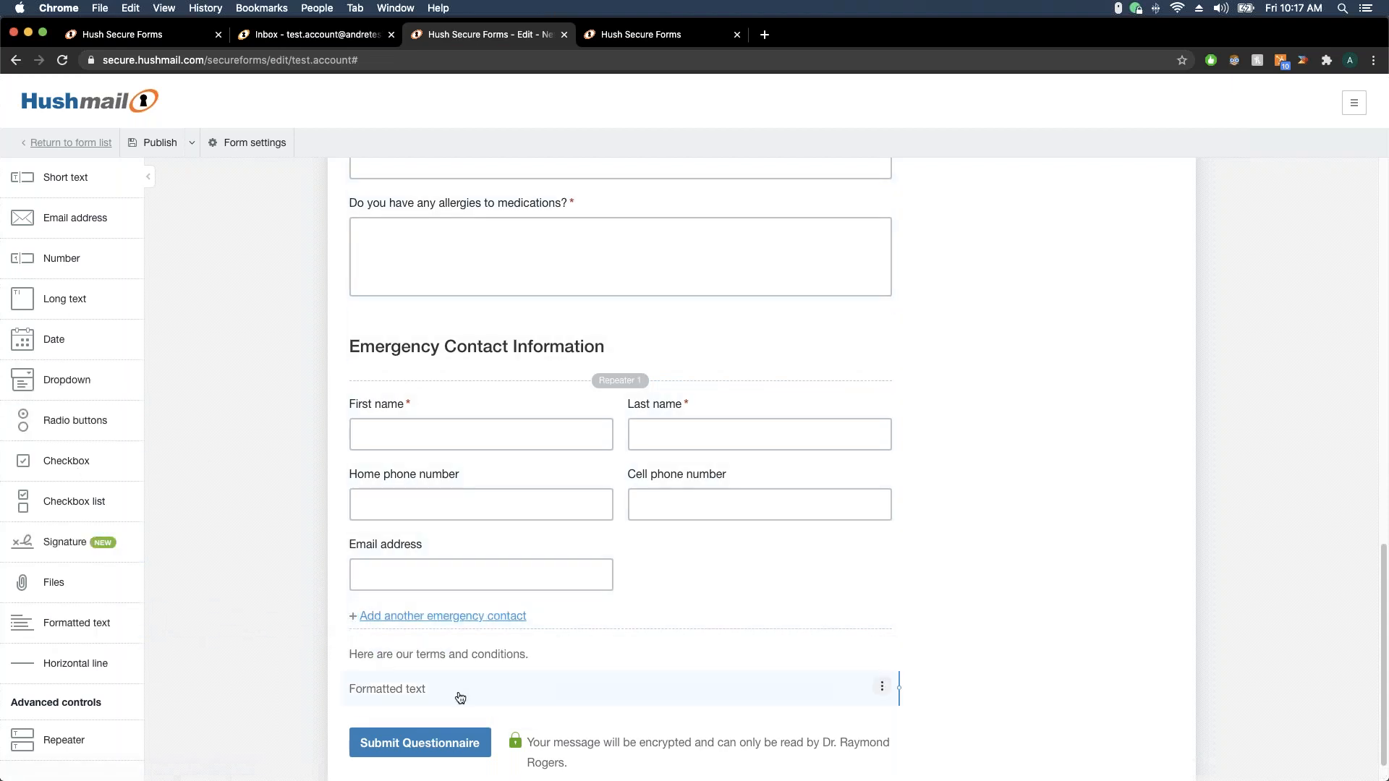
click(460, 696)
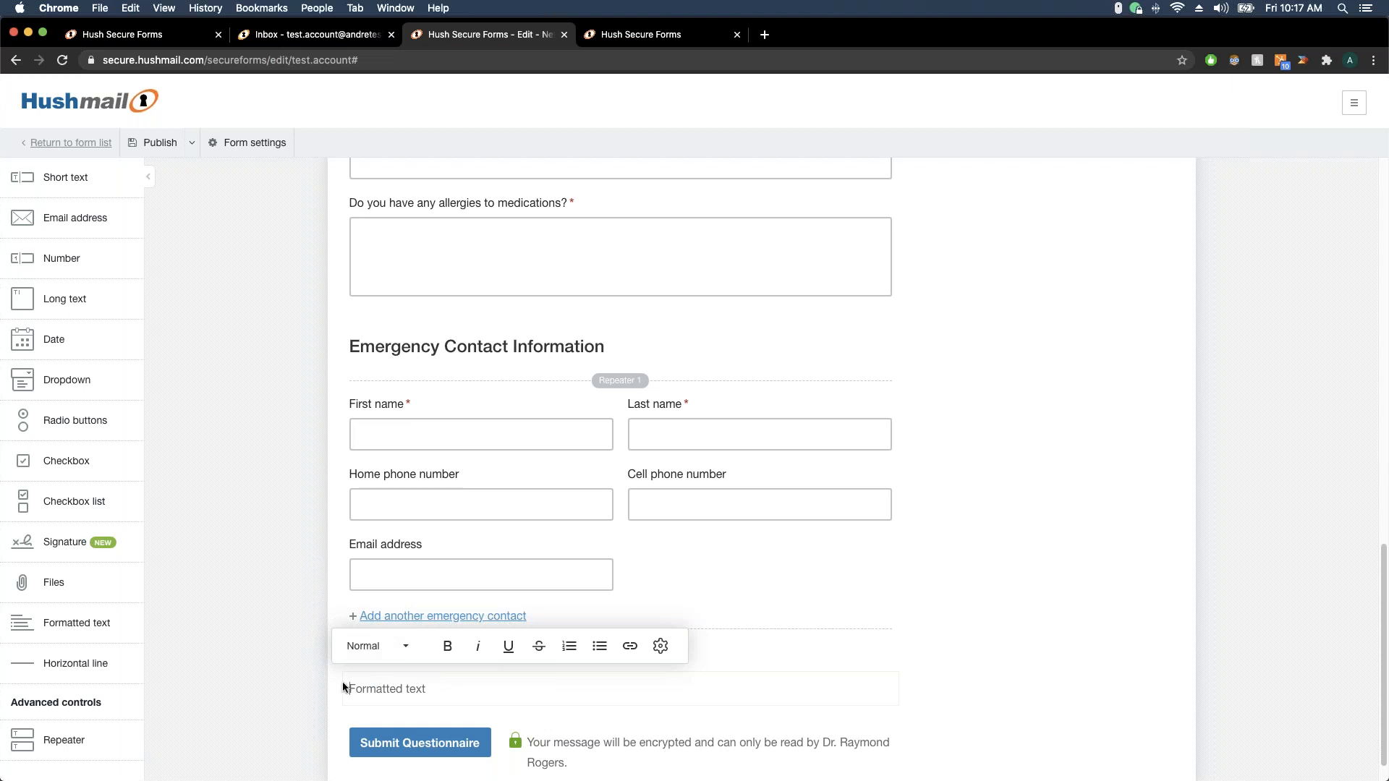
drag(340, 682, 492, 695)
text(I agree to ther terms outlined above.)
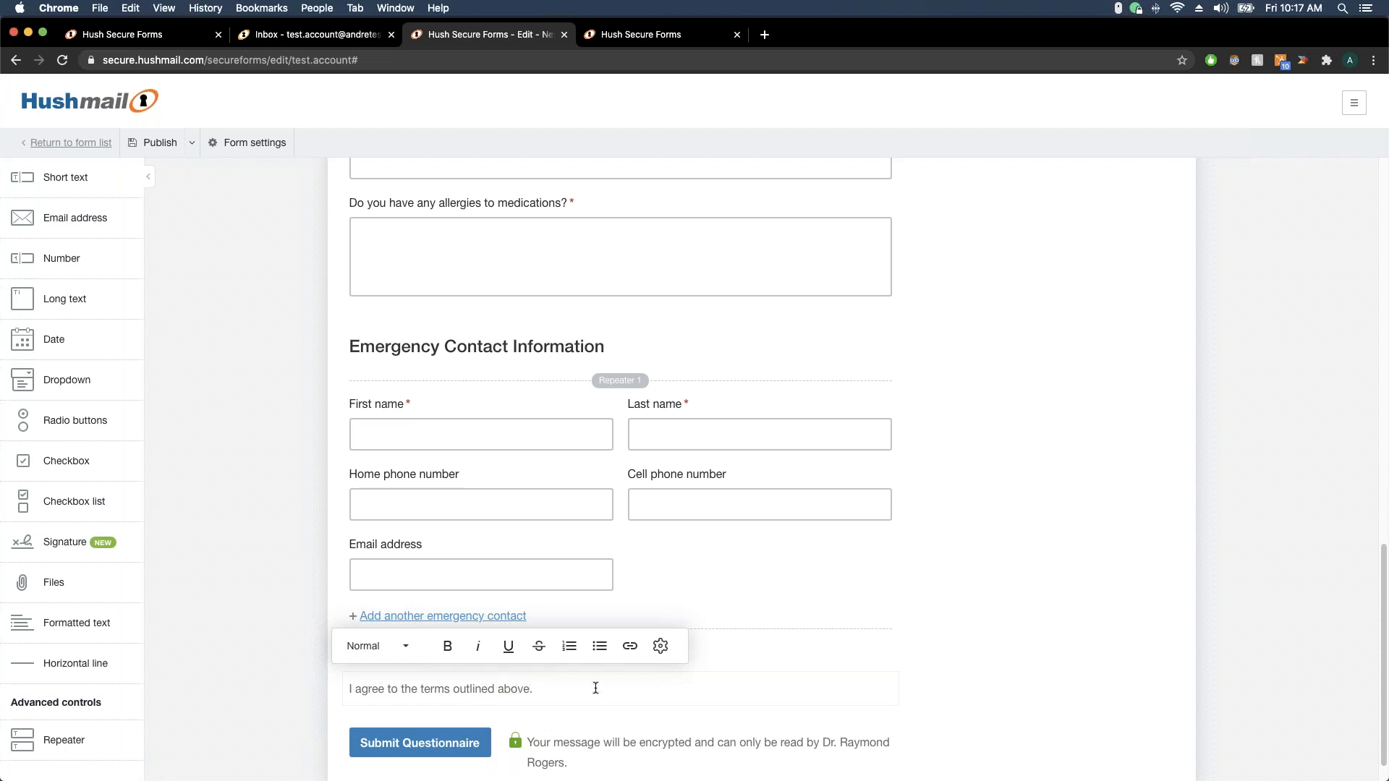
click(977, 658)
scroll(886, 649, down, 1)
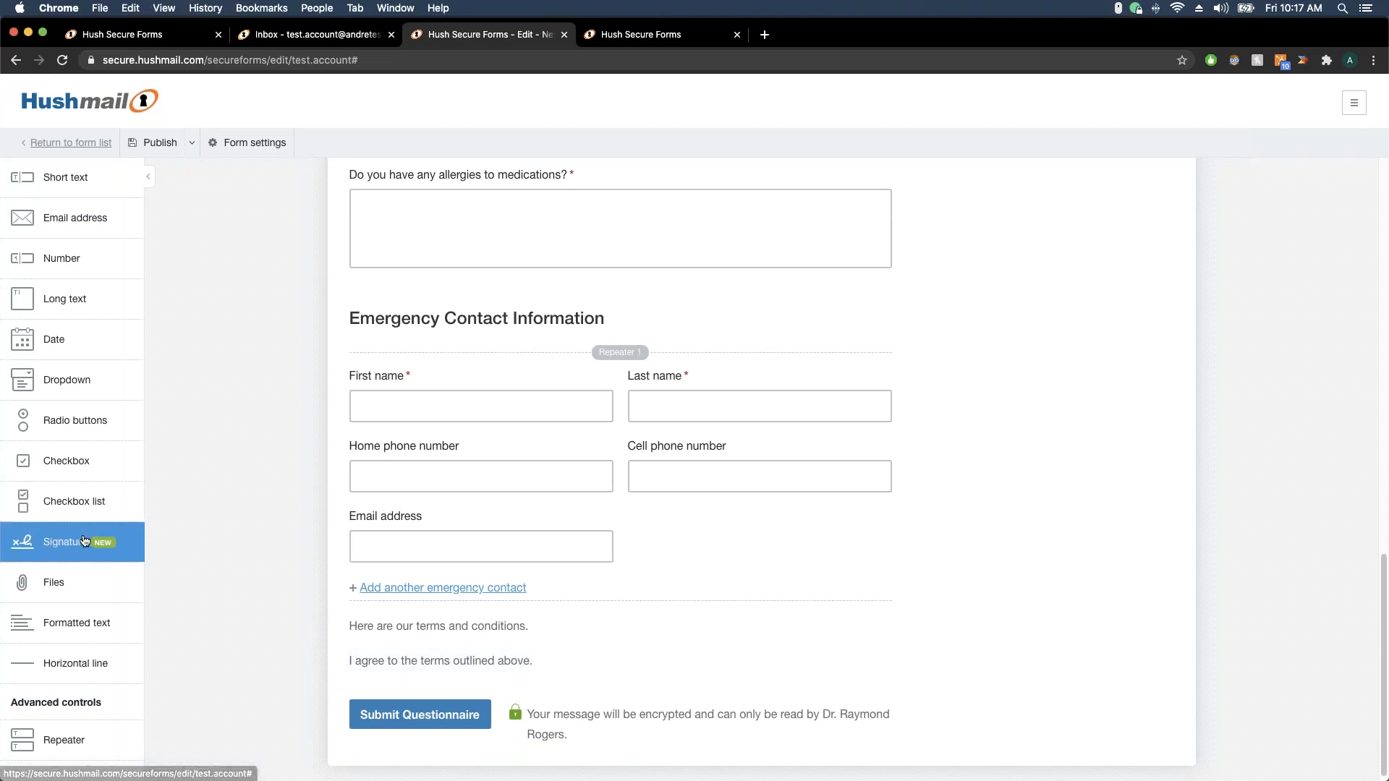
Drag a Signature field into the form directly beneath the agreement line
drag(84, 541, 423, 681)
scroll(535, 700, down, 2)
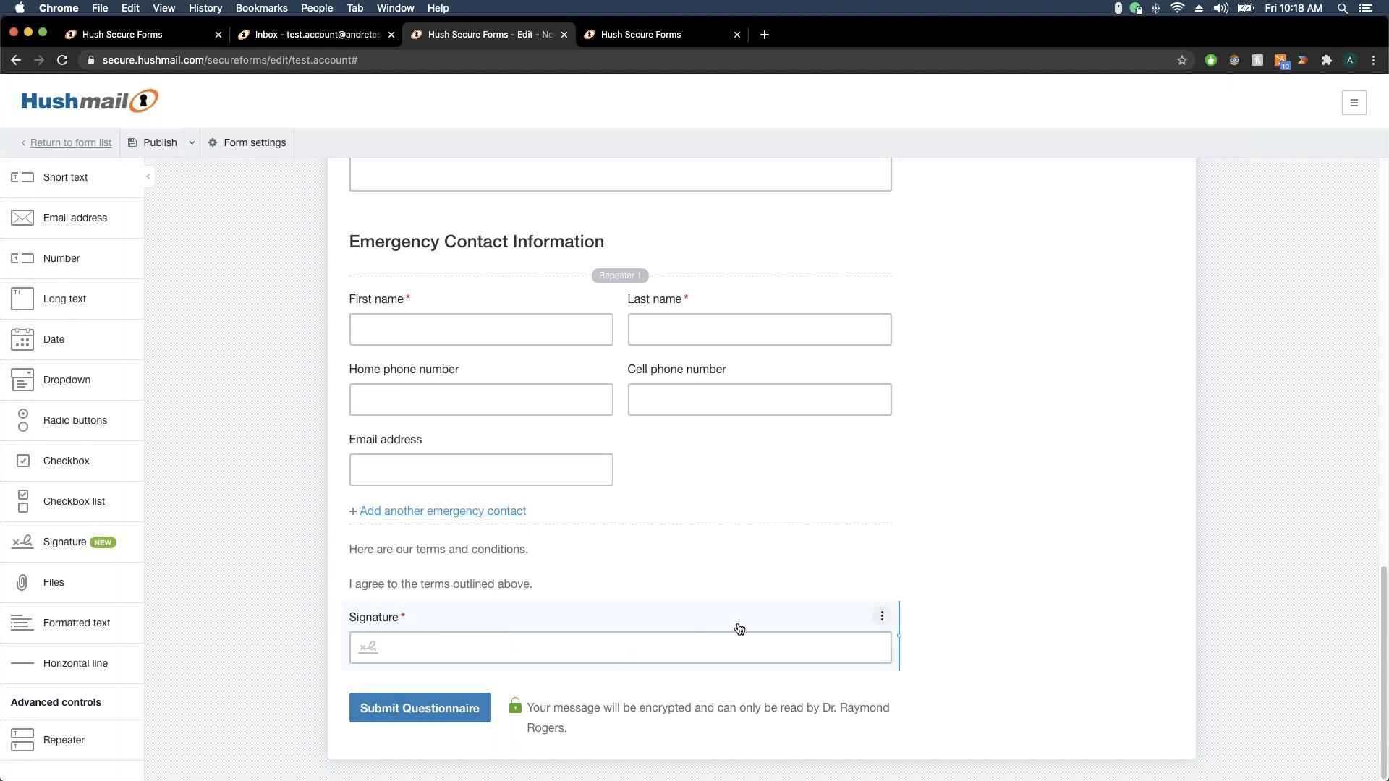
scroll(739, 628, up, 20)
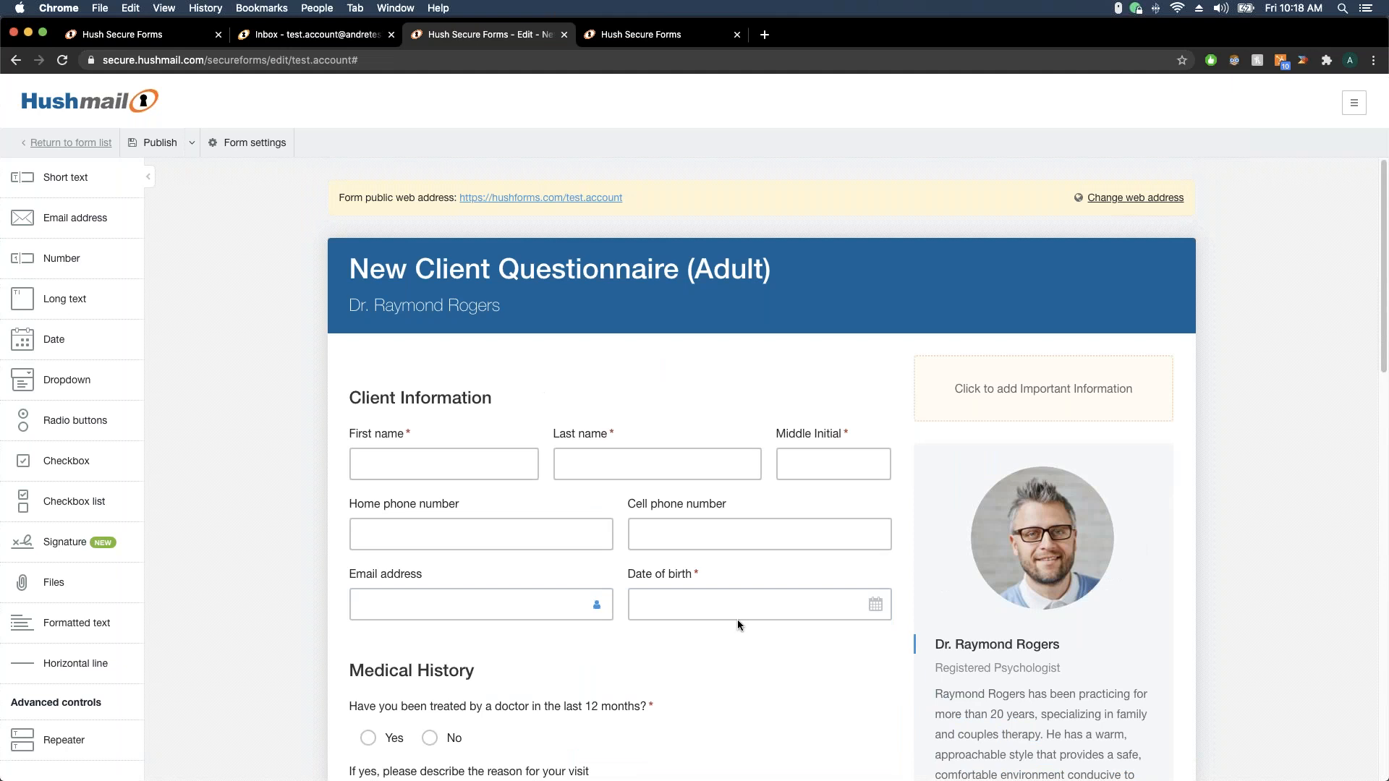
Publish the form changes, accepting that the public web address gets deactivated, and dismiss the notice
click(147, 147)
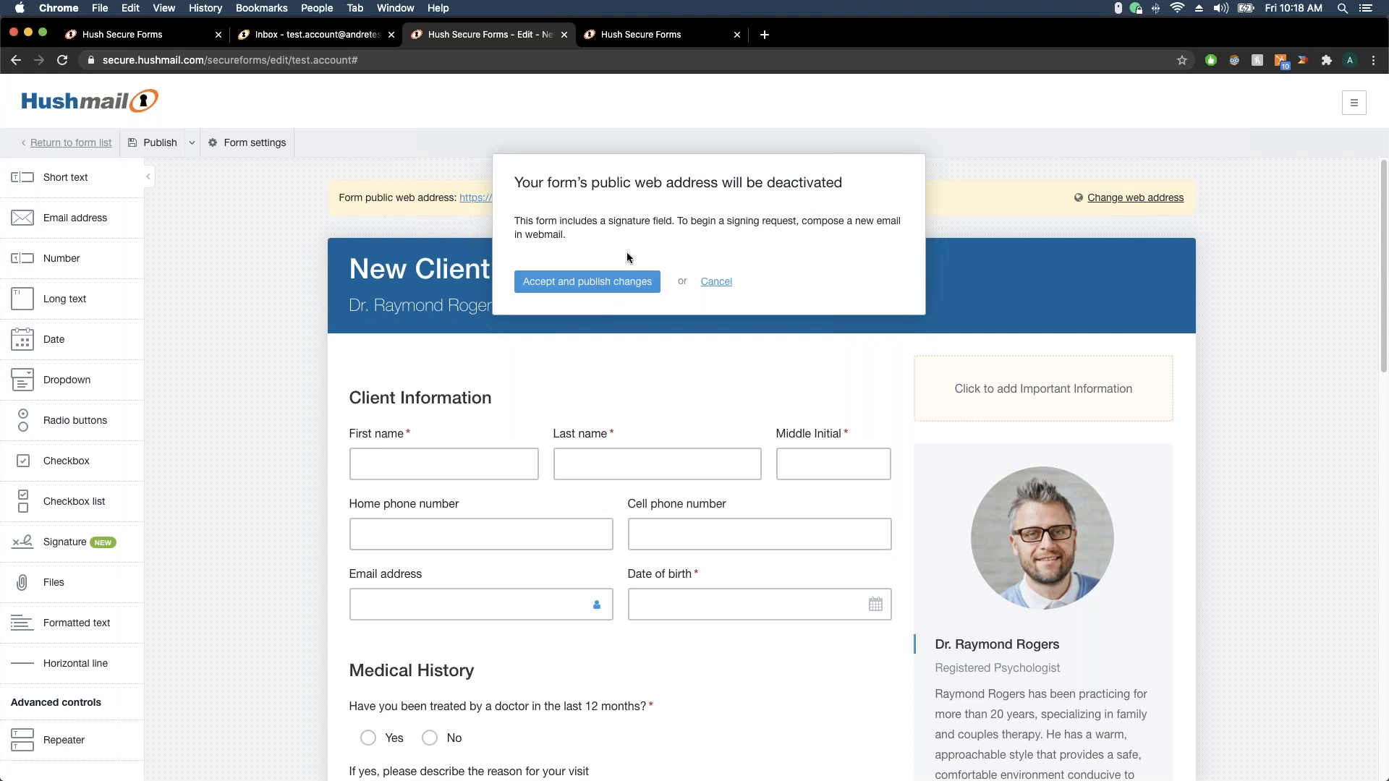
click(588, 290)
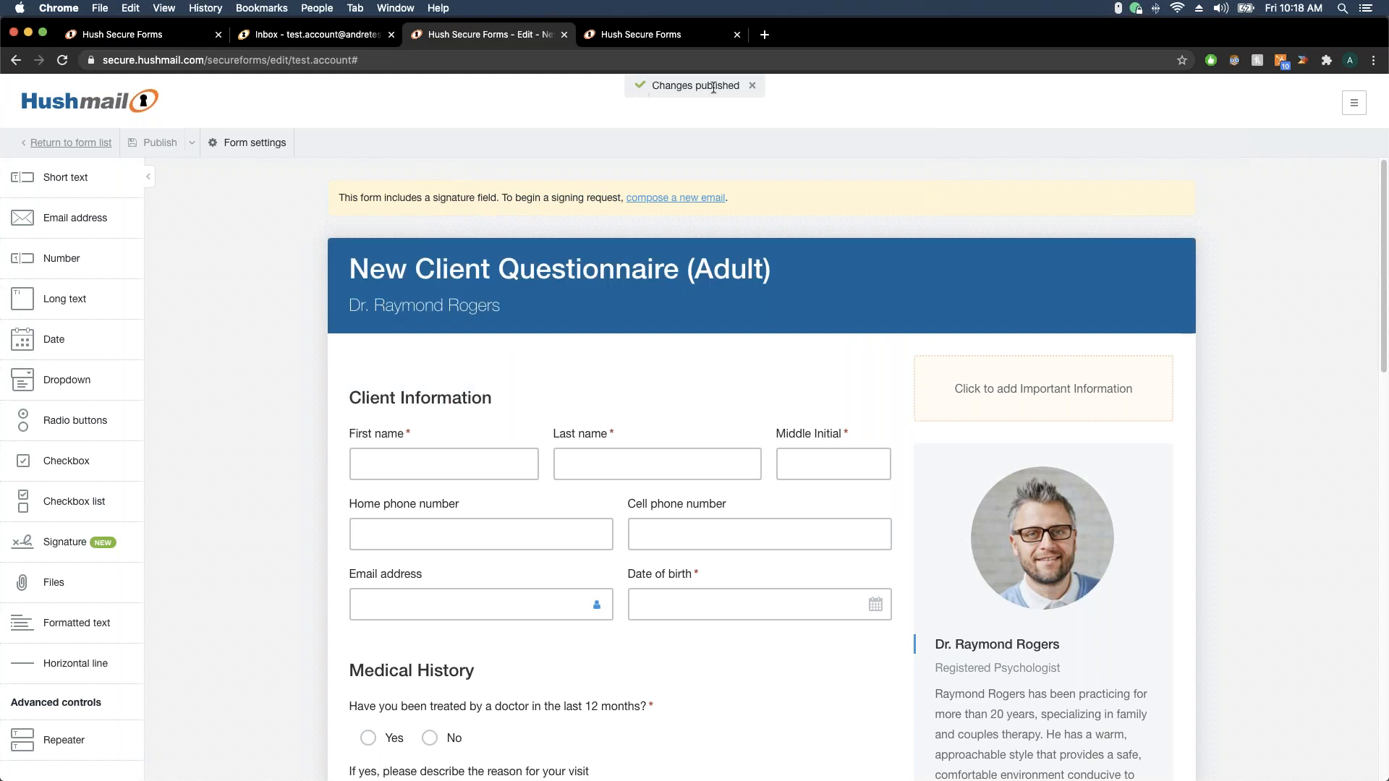
click(752, 85)
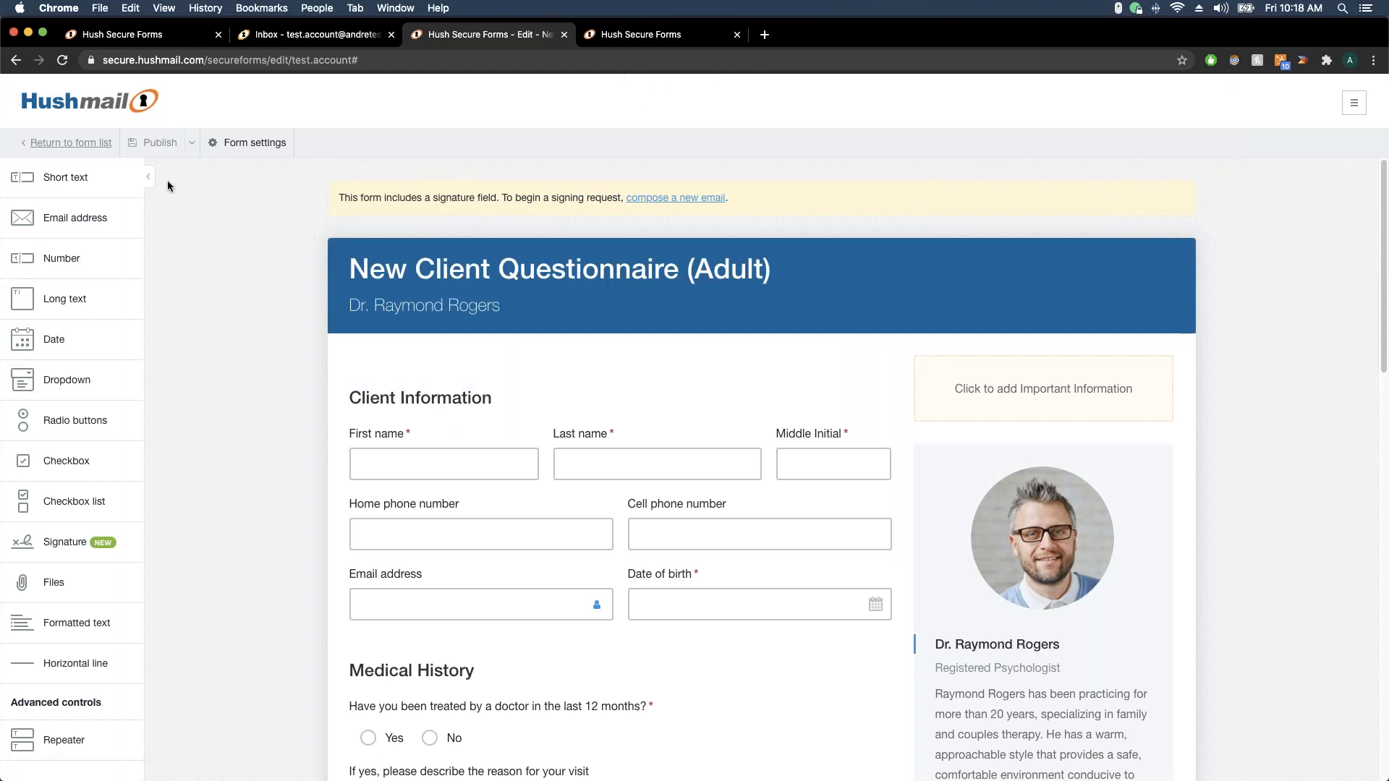
From the form list, send New Client Questionnaire (Adult) as a new secure email
click(81, 144)
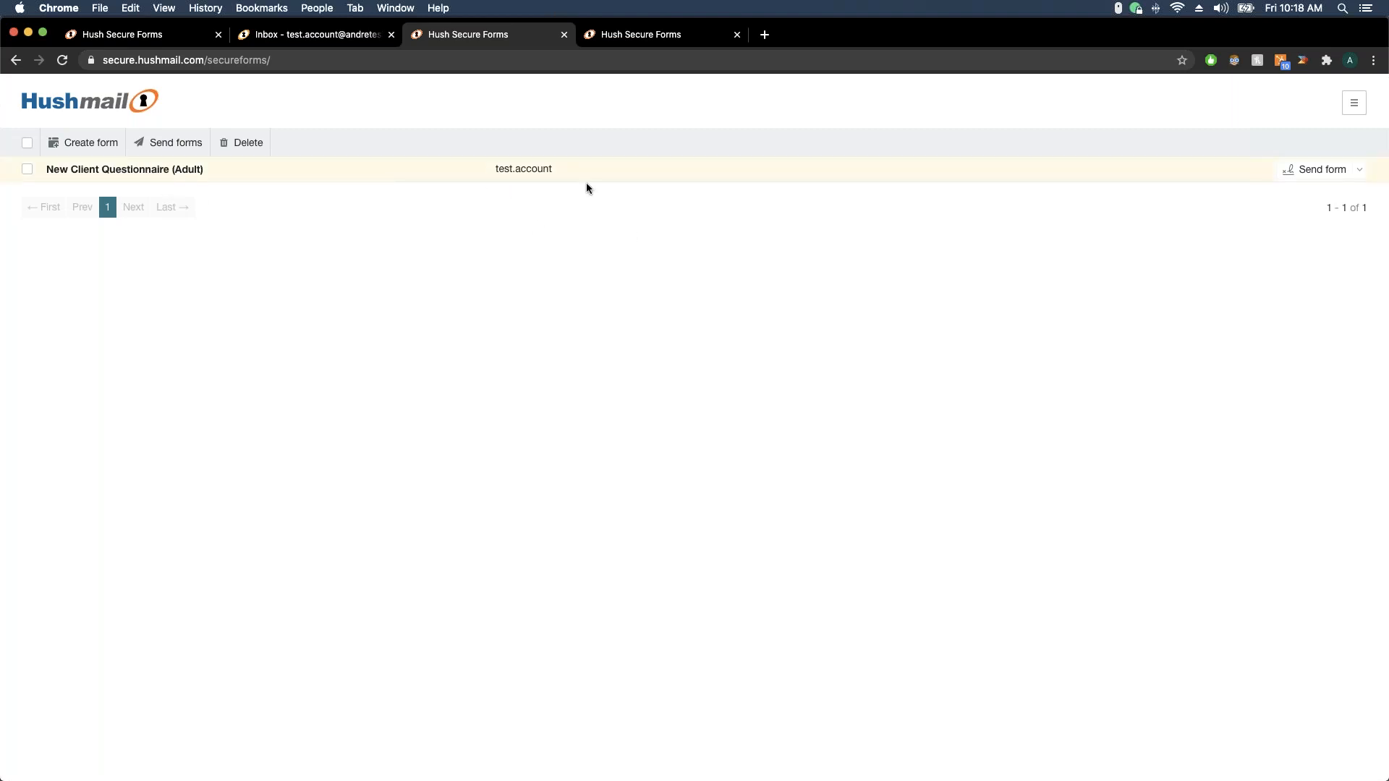
click(1304, 179)
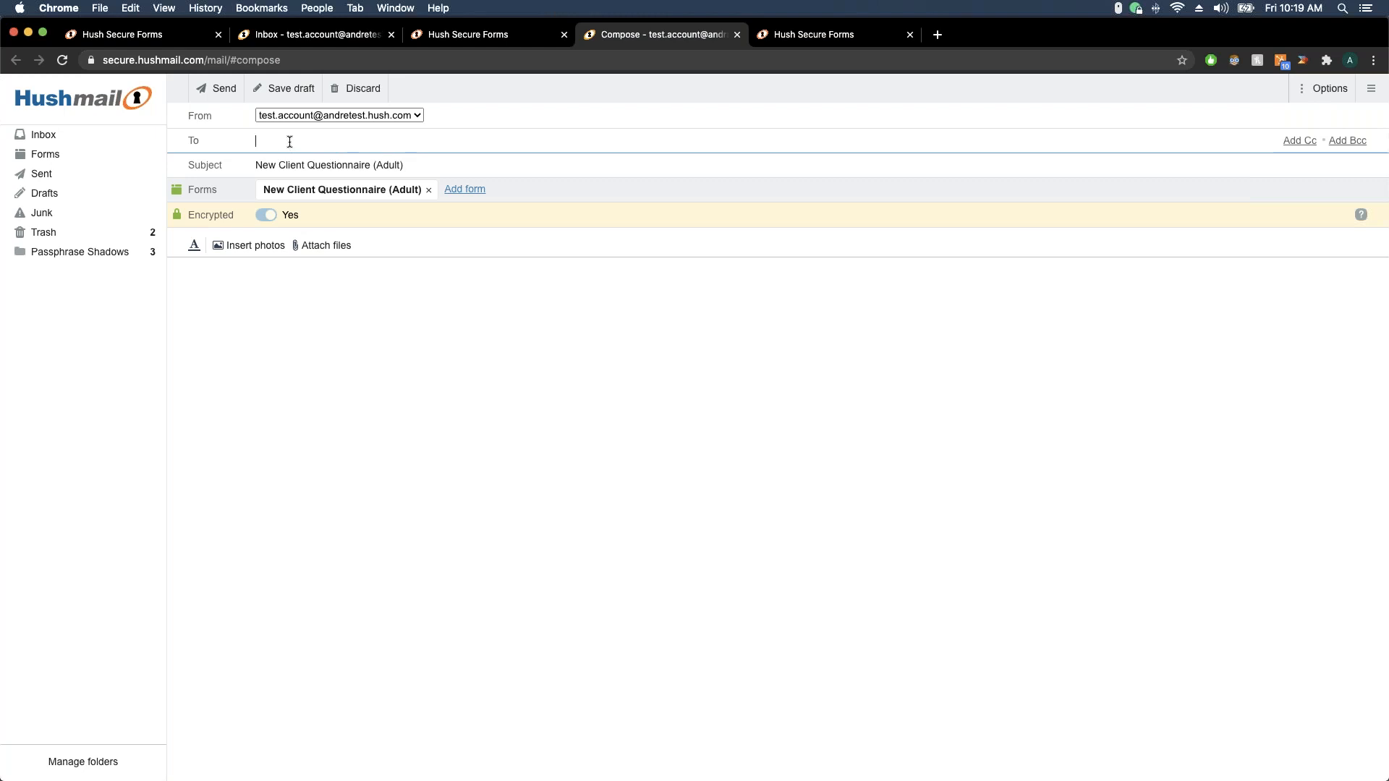
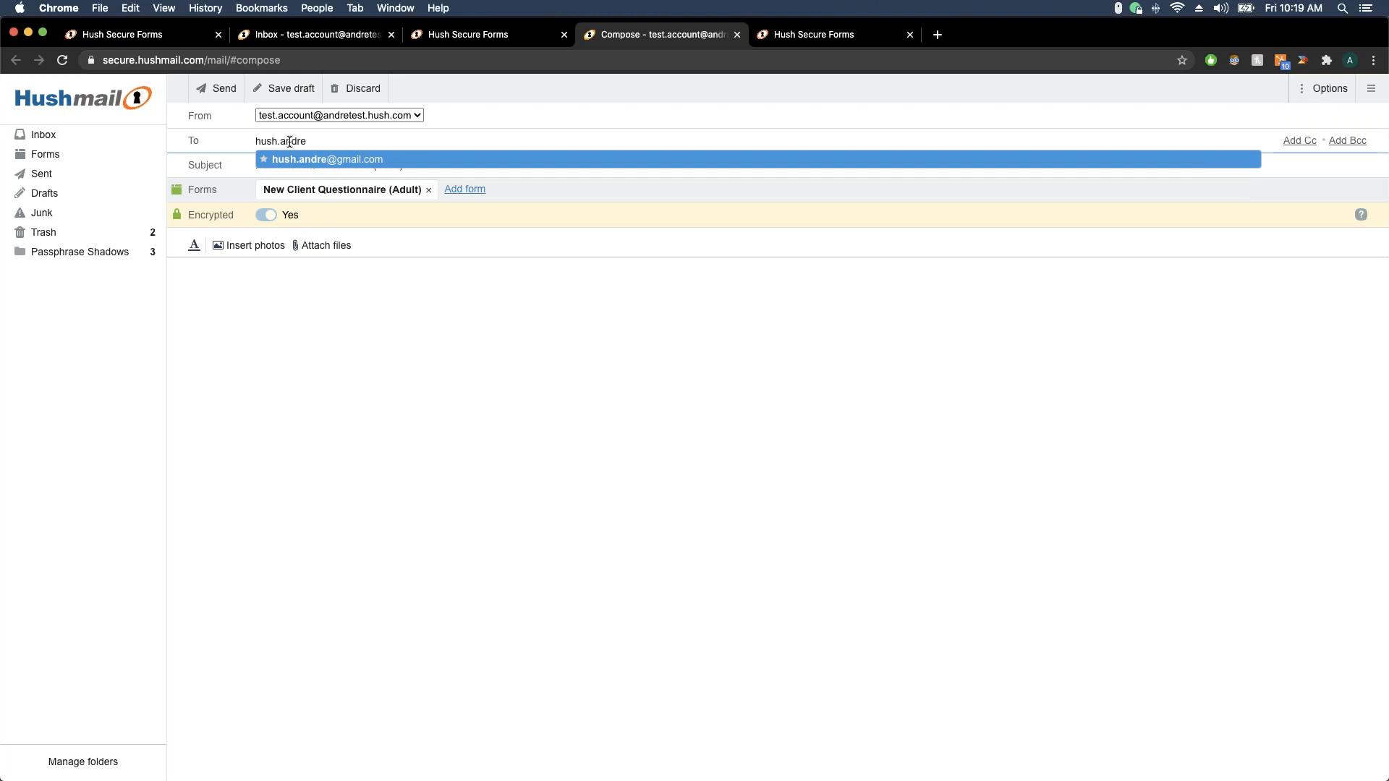
Address the email to the client's suggested address, write 'Please fill out the form below' with a sign-off, and send
key(Return)
click(337, 288)
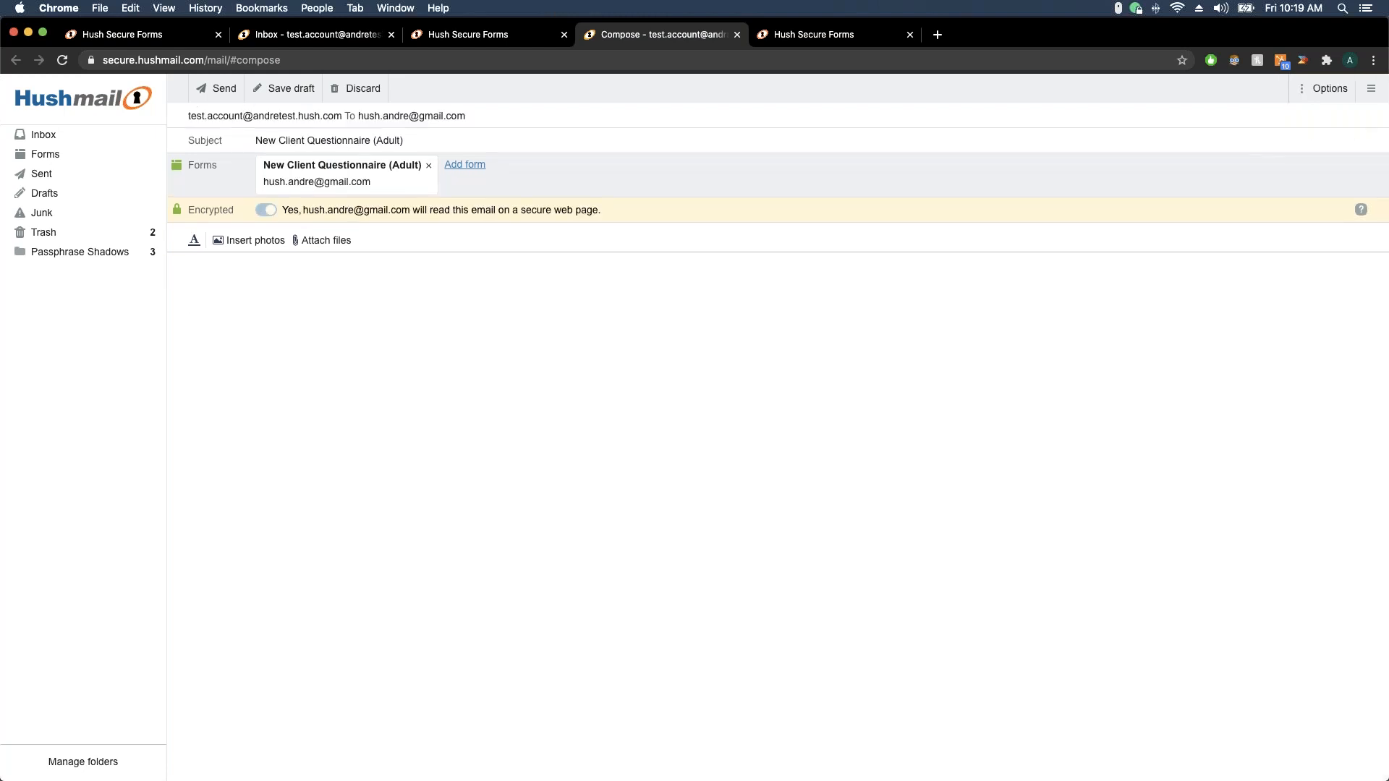
text(Hello,  )
text(Please fill out the )
text(form)
text( below)
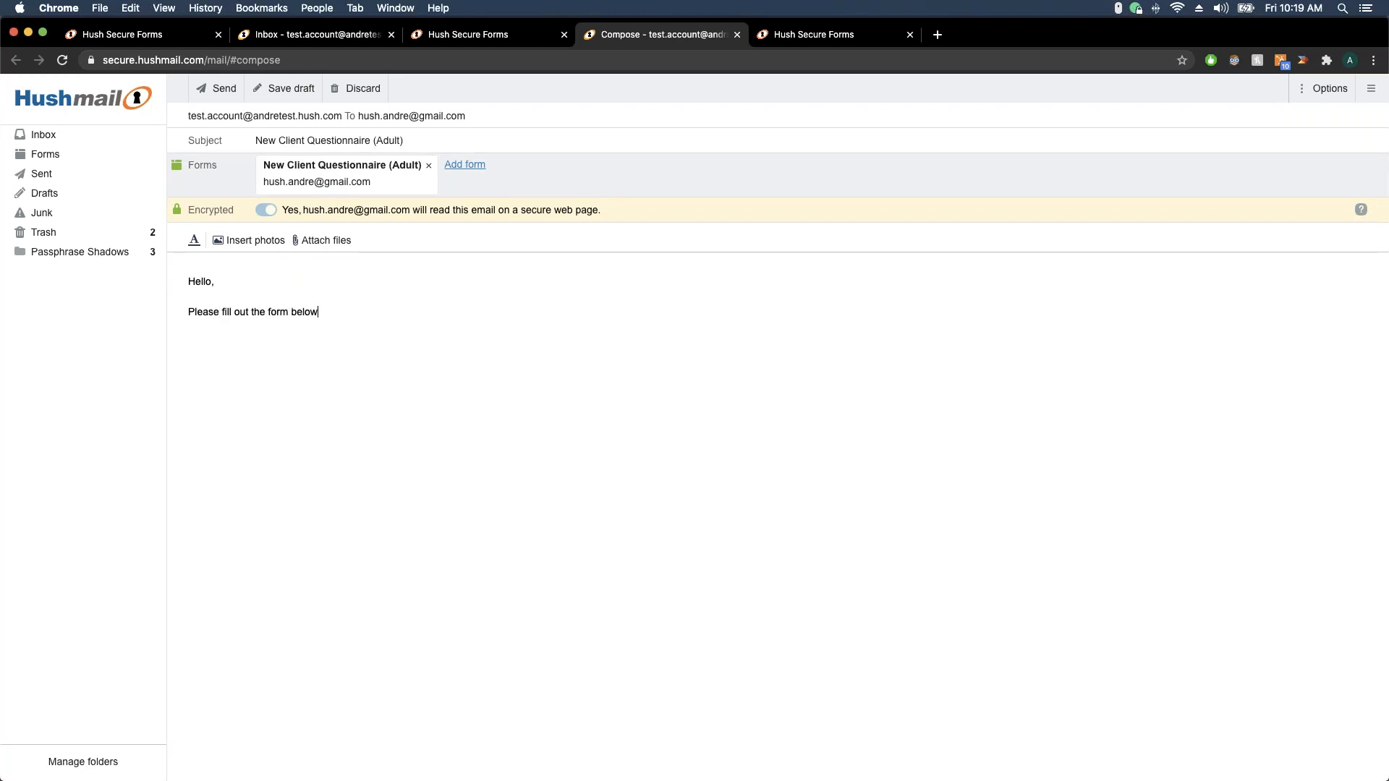
key(Return)
key(Return)
text(Thank you,  )
text(Andre)
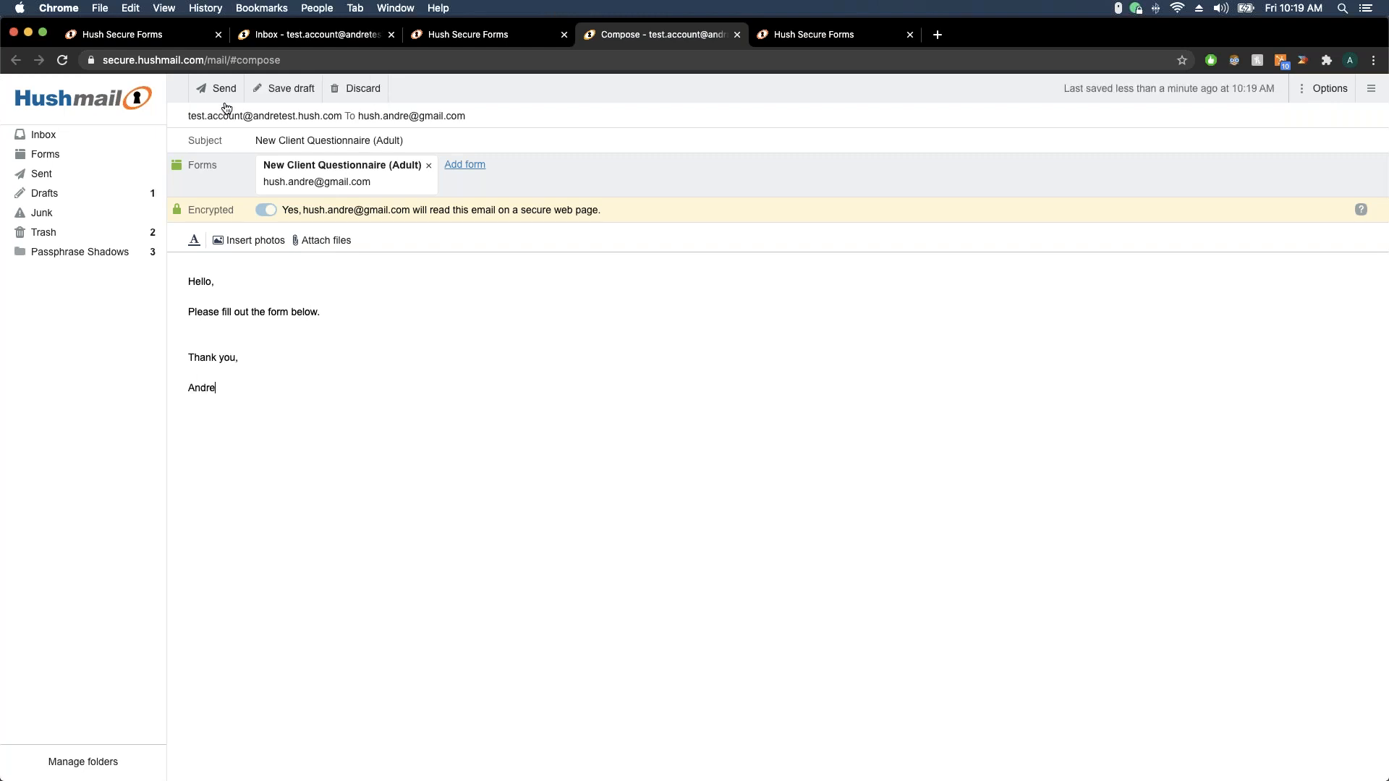
click(223, 100)
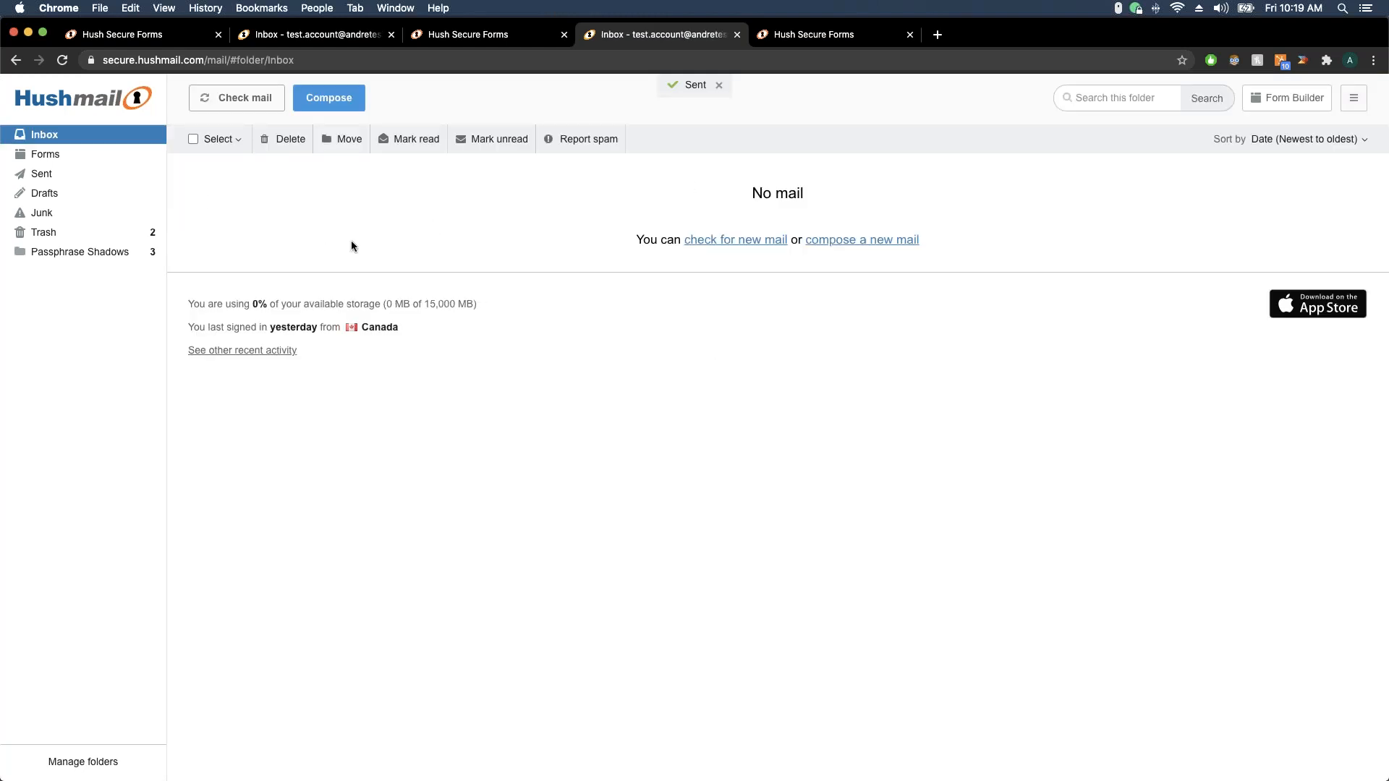
Open the Forms folder to check New Client Questionnaire (Adult) is Waiting since August 7 2020 10:19 AM
click(719, 86)
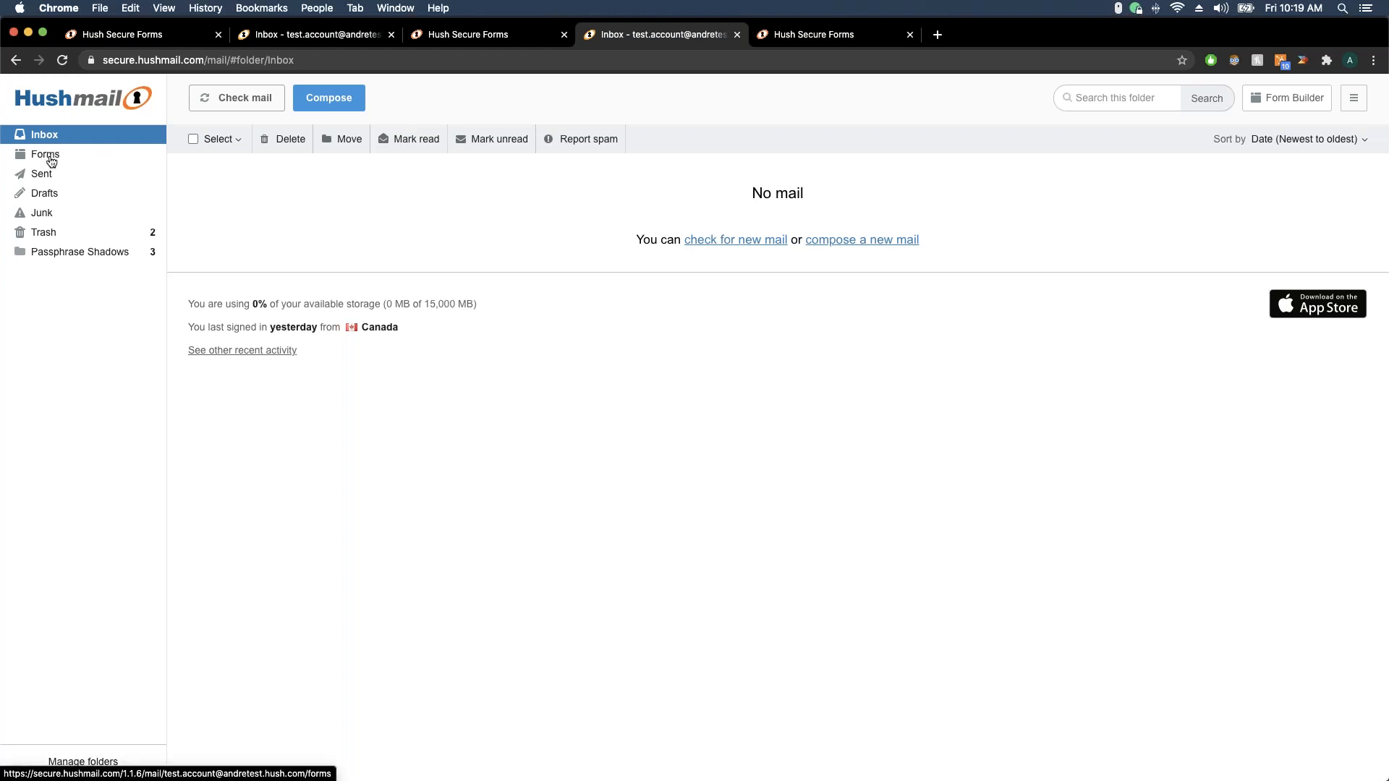
click(46, 155)
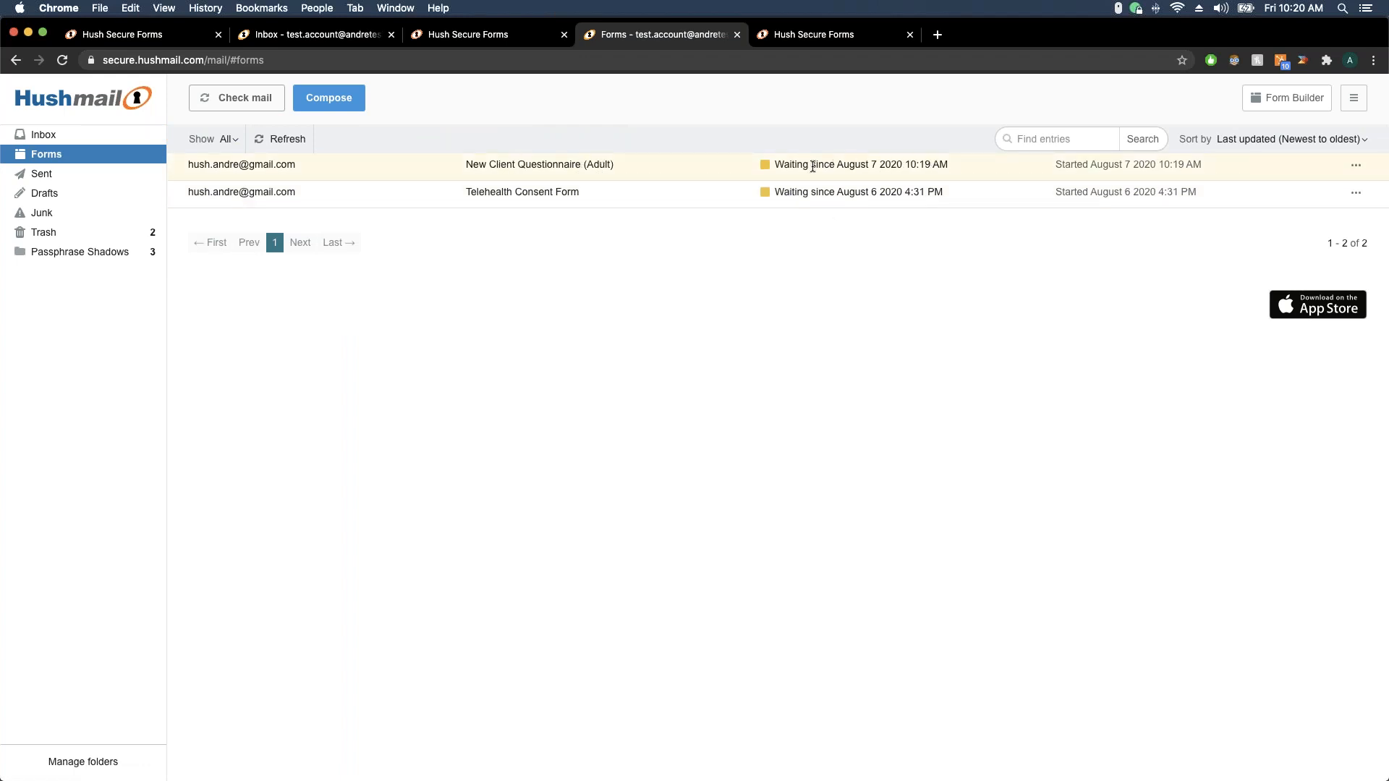
drag(776, 166, 954, 168)
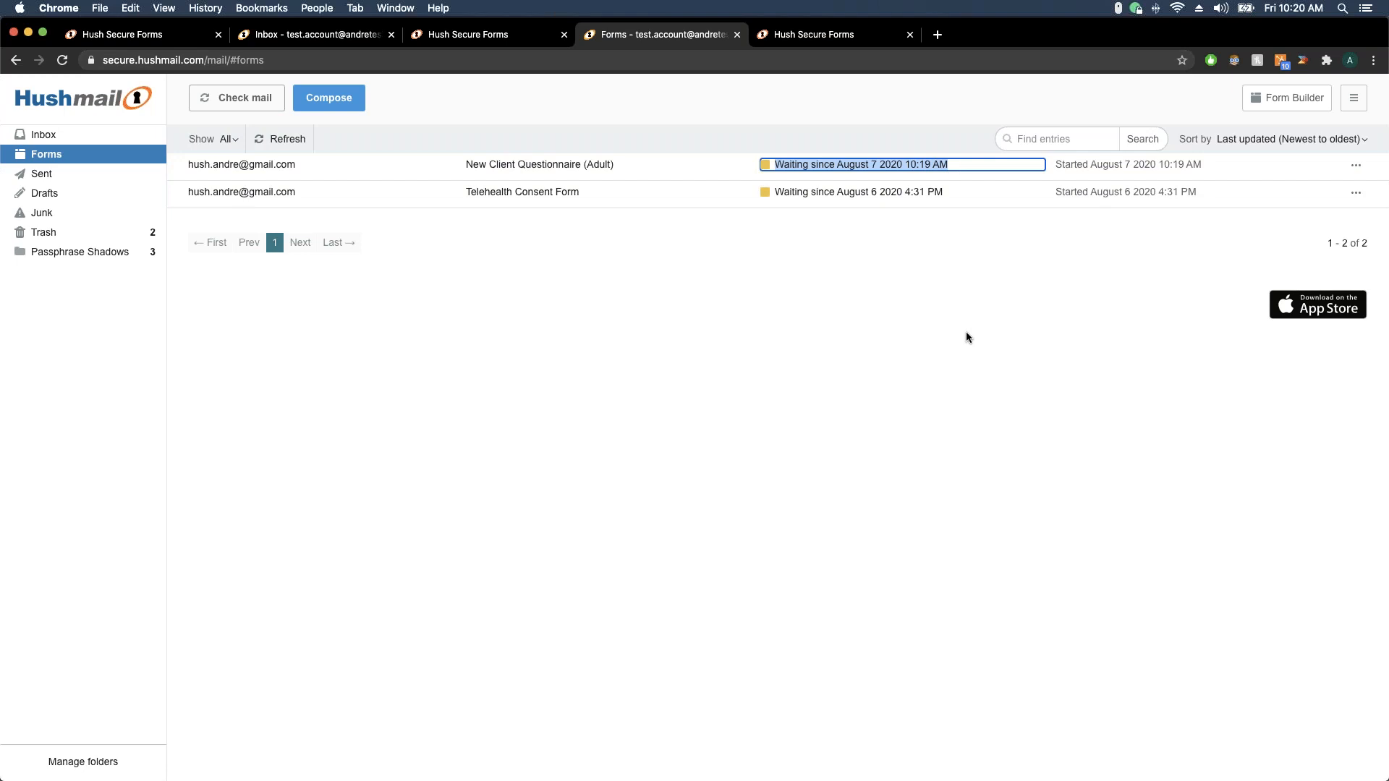
click(734, 276)
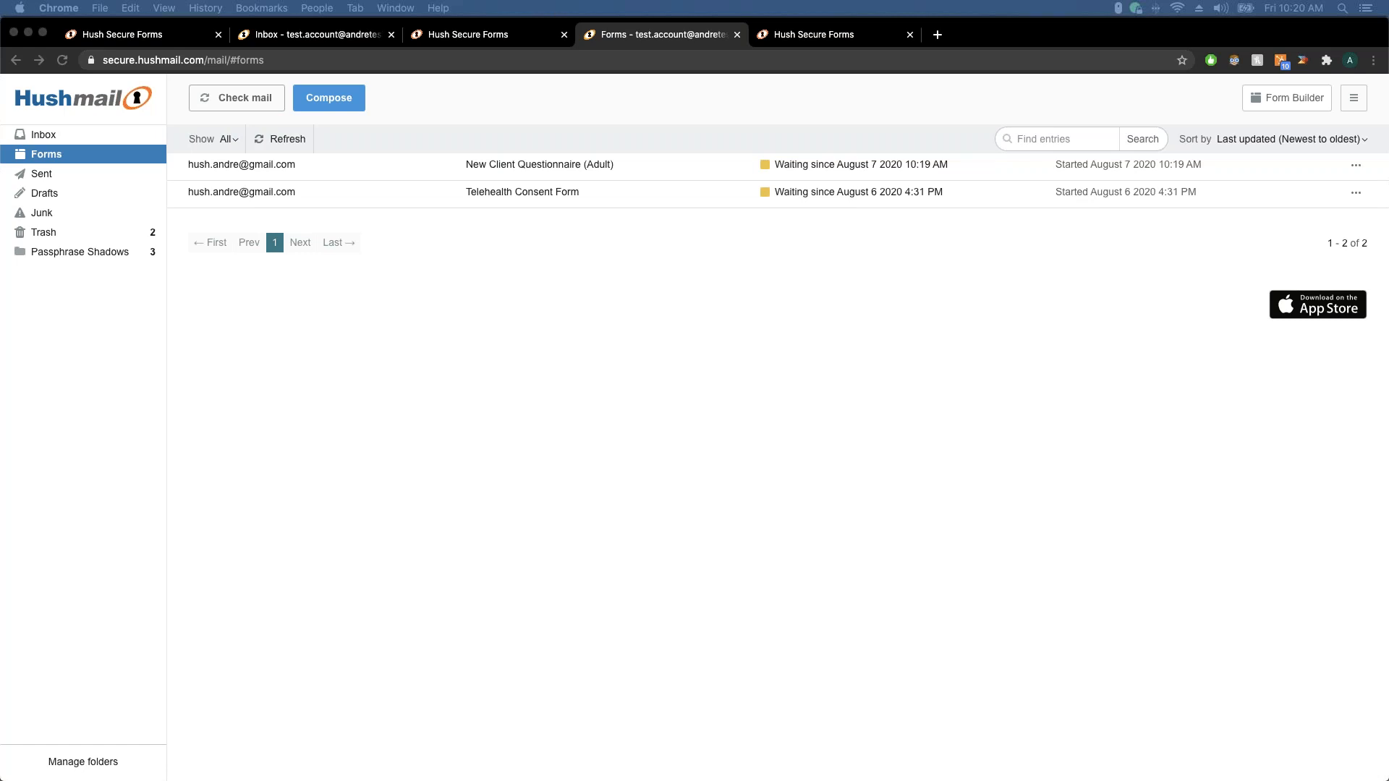
Bring the recipient's Gmail window into view and maximise it
drag(0, 163, 481, 117)
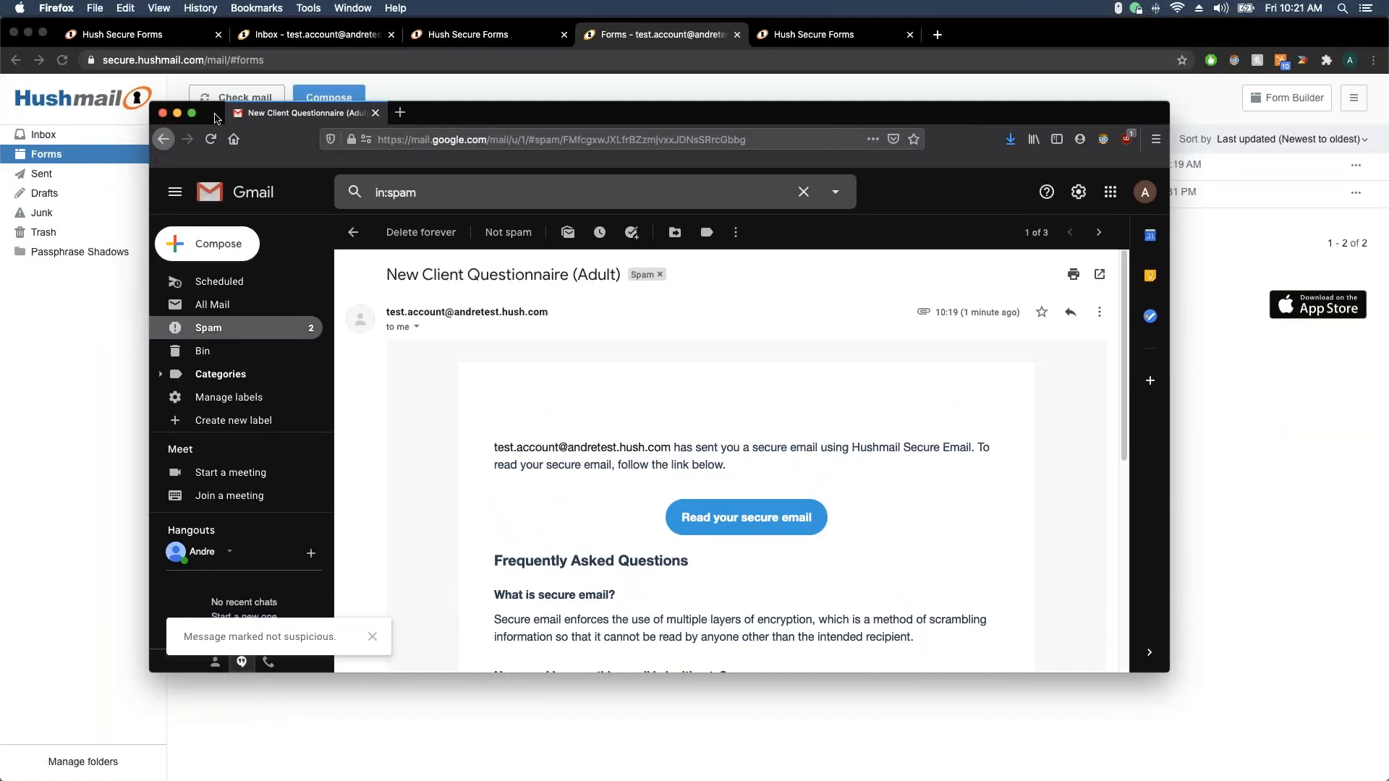
click(191, 112)
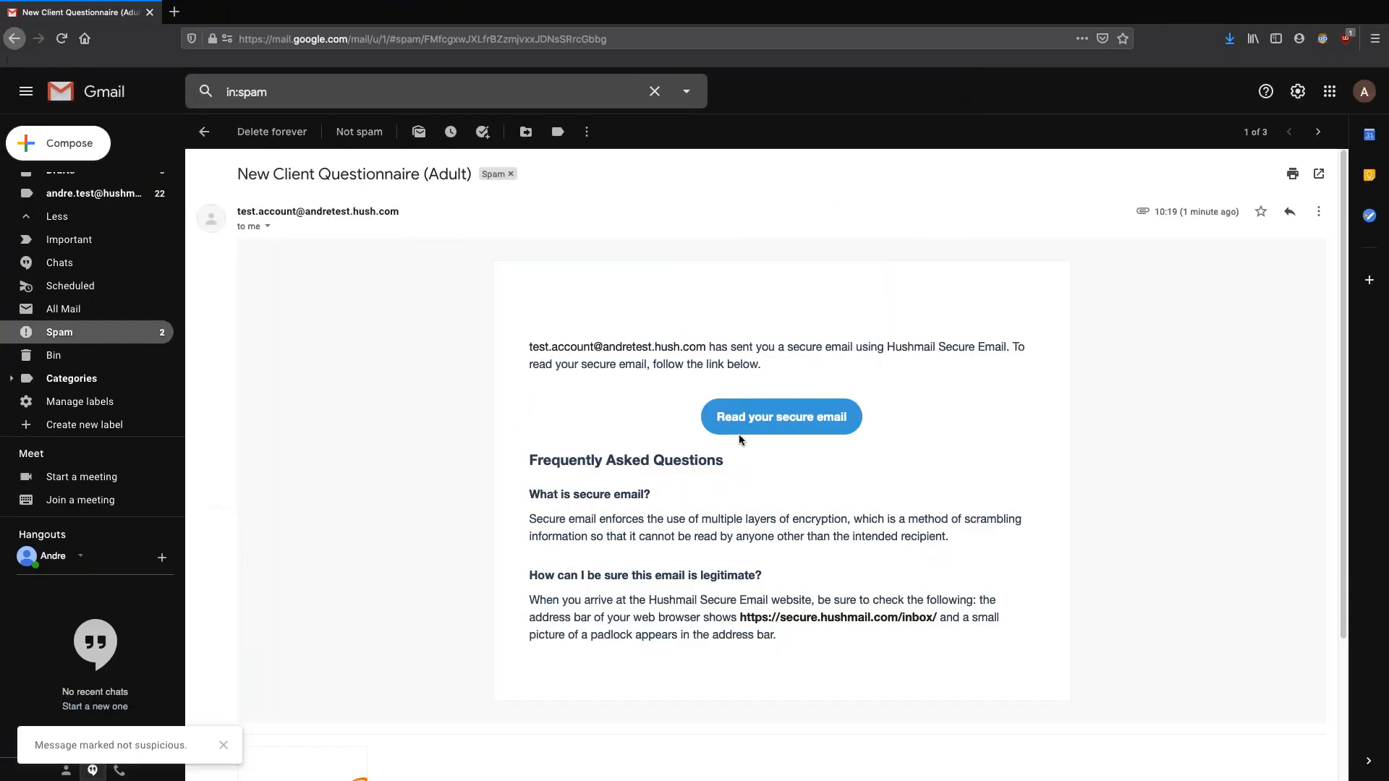
scroll(653, 312, down, 5)
scroll(521, 390, up, 5)
scroll(521, 389, down, 5)
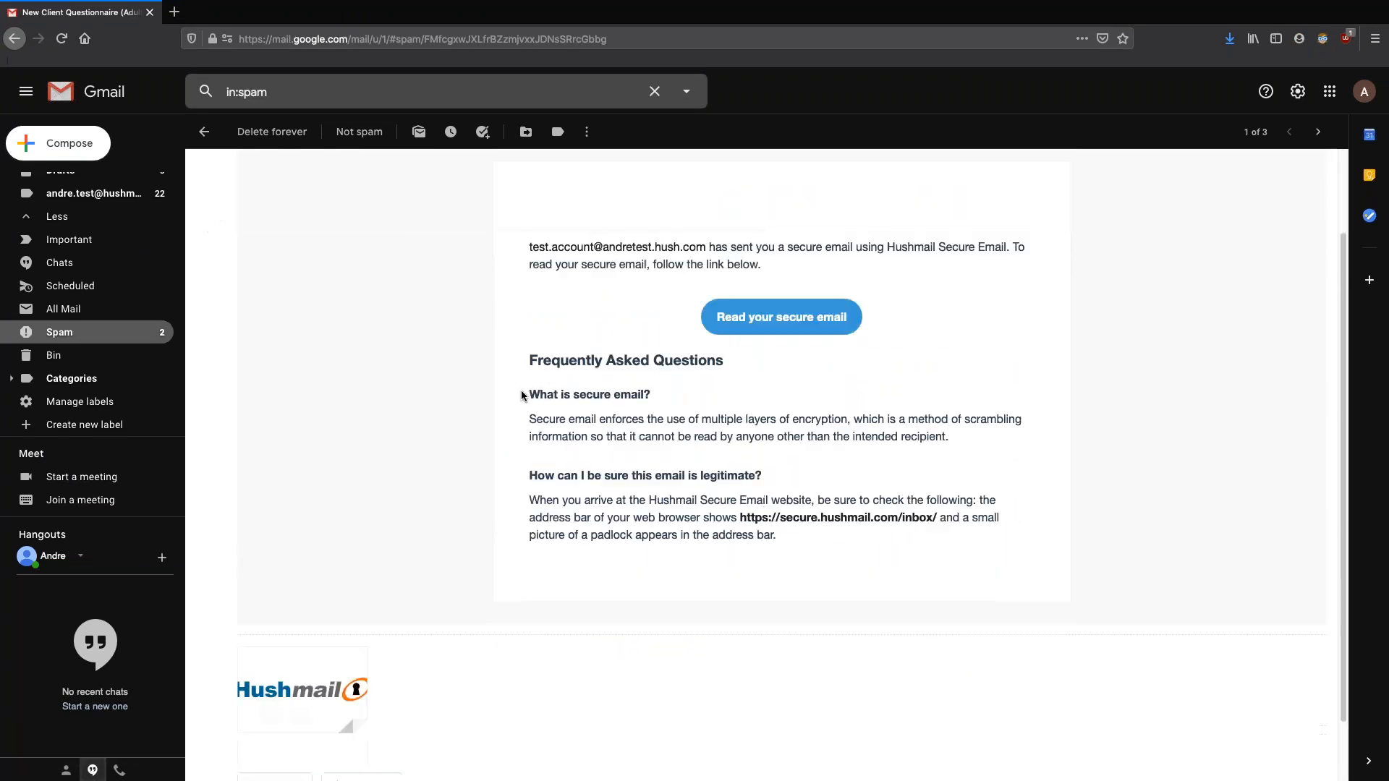
scroll(533, 548, up, 5)
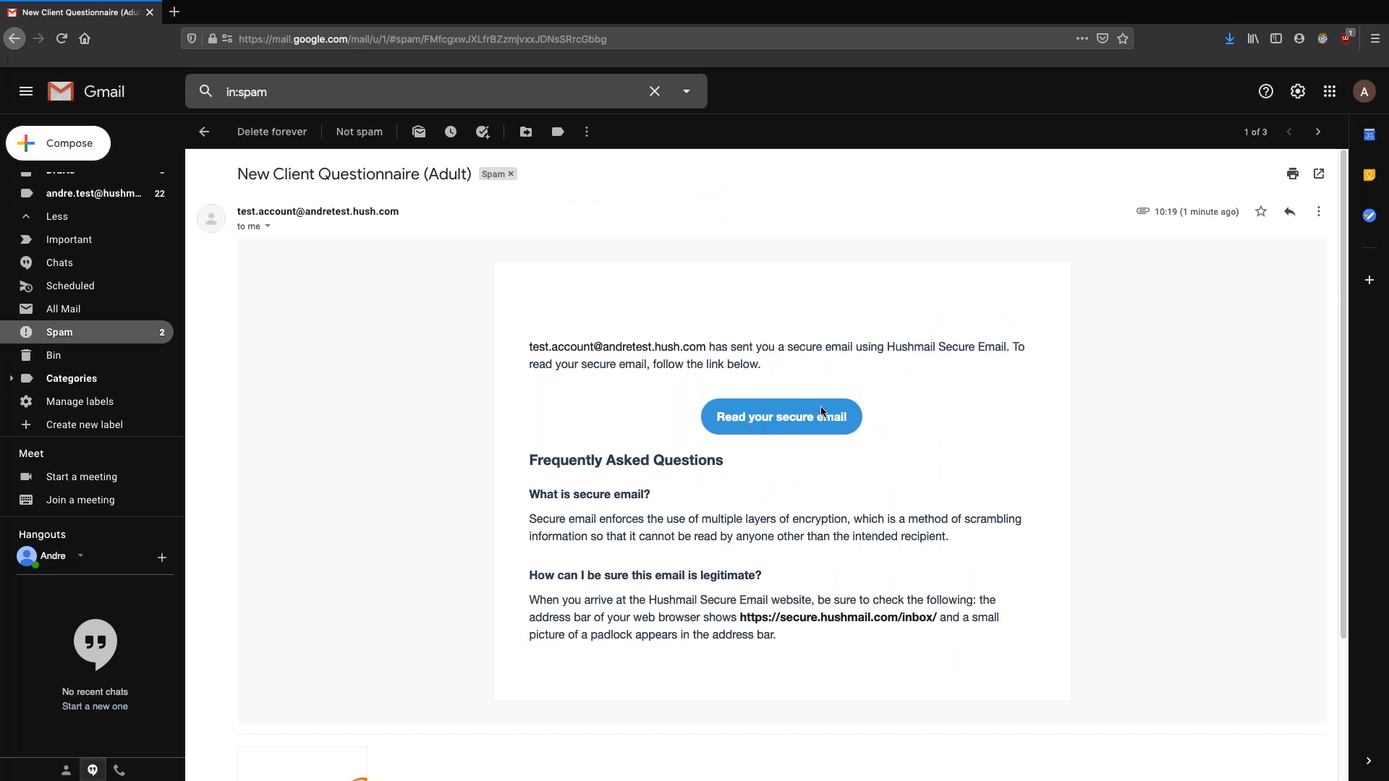
Remove the Spam label from the questionnaire email, open it from the Inbox, and follow its secure-message link
click(509, 175)
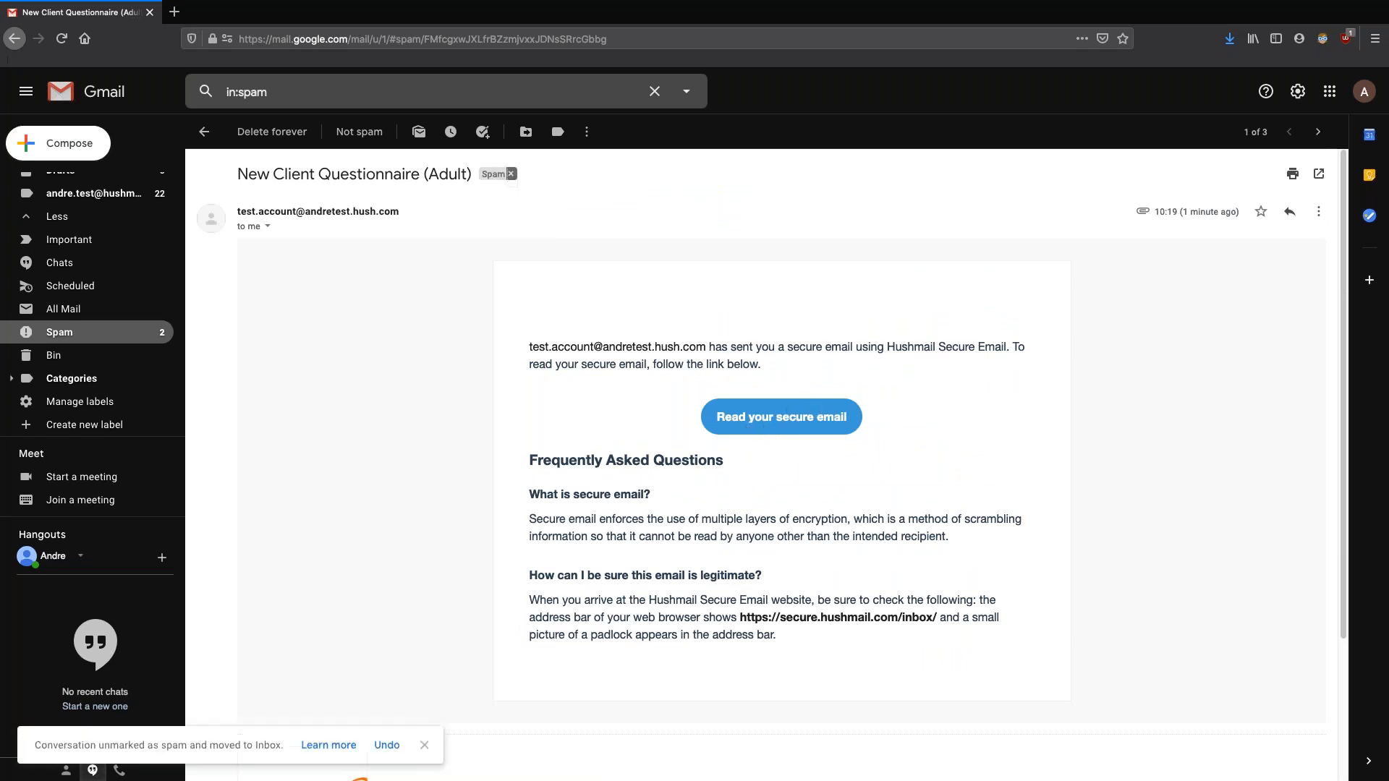
scroll(93, 222, up, 3)
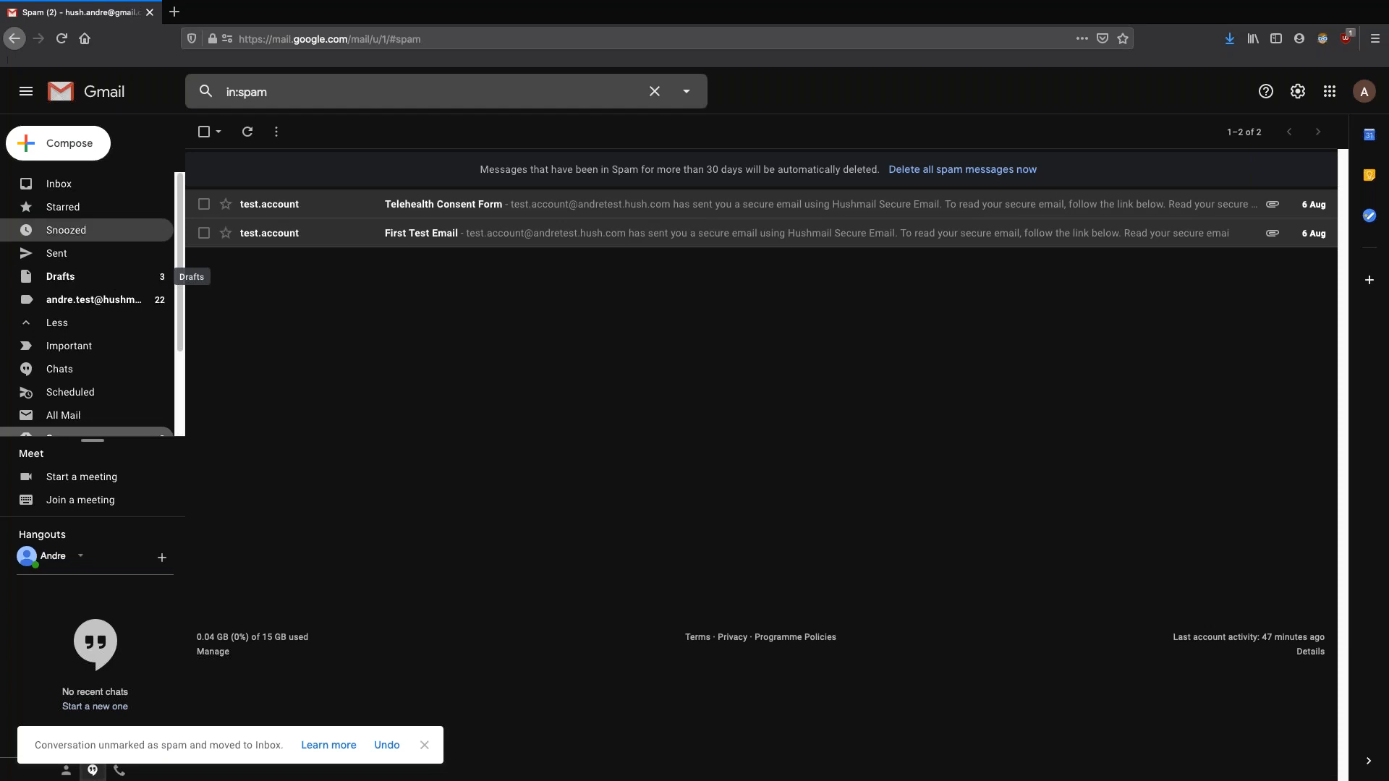
click(120, 190)
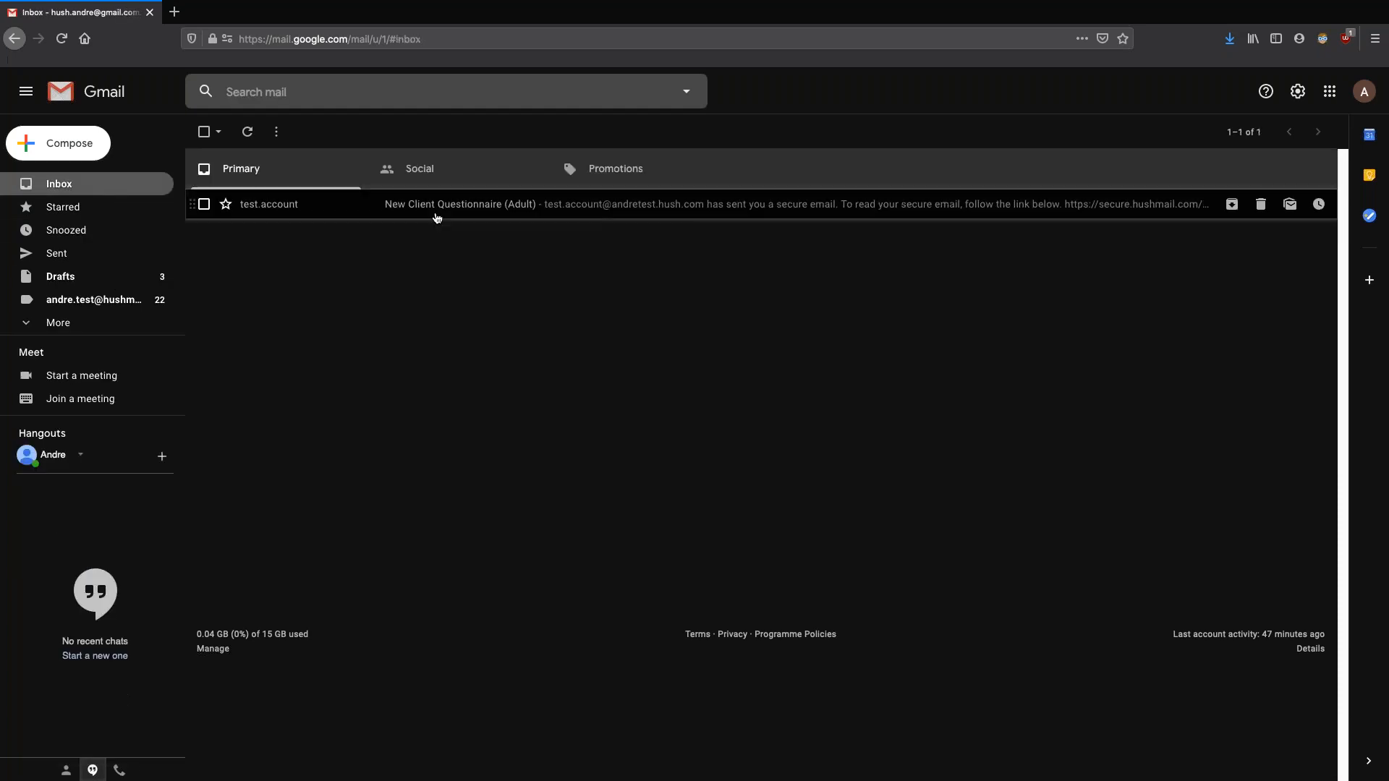
click(462, 209)
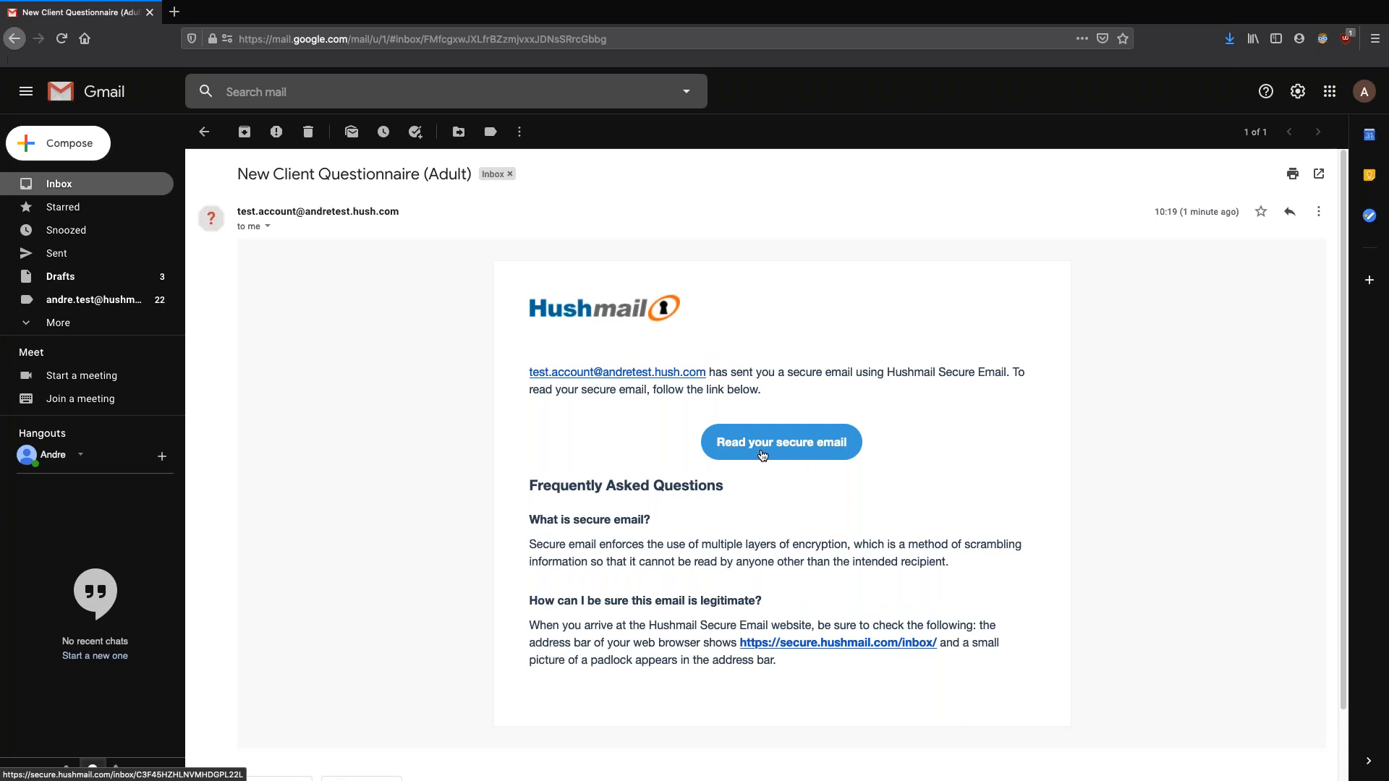
click(763, 451)
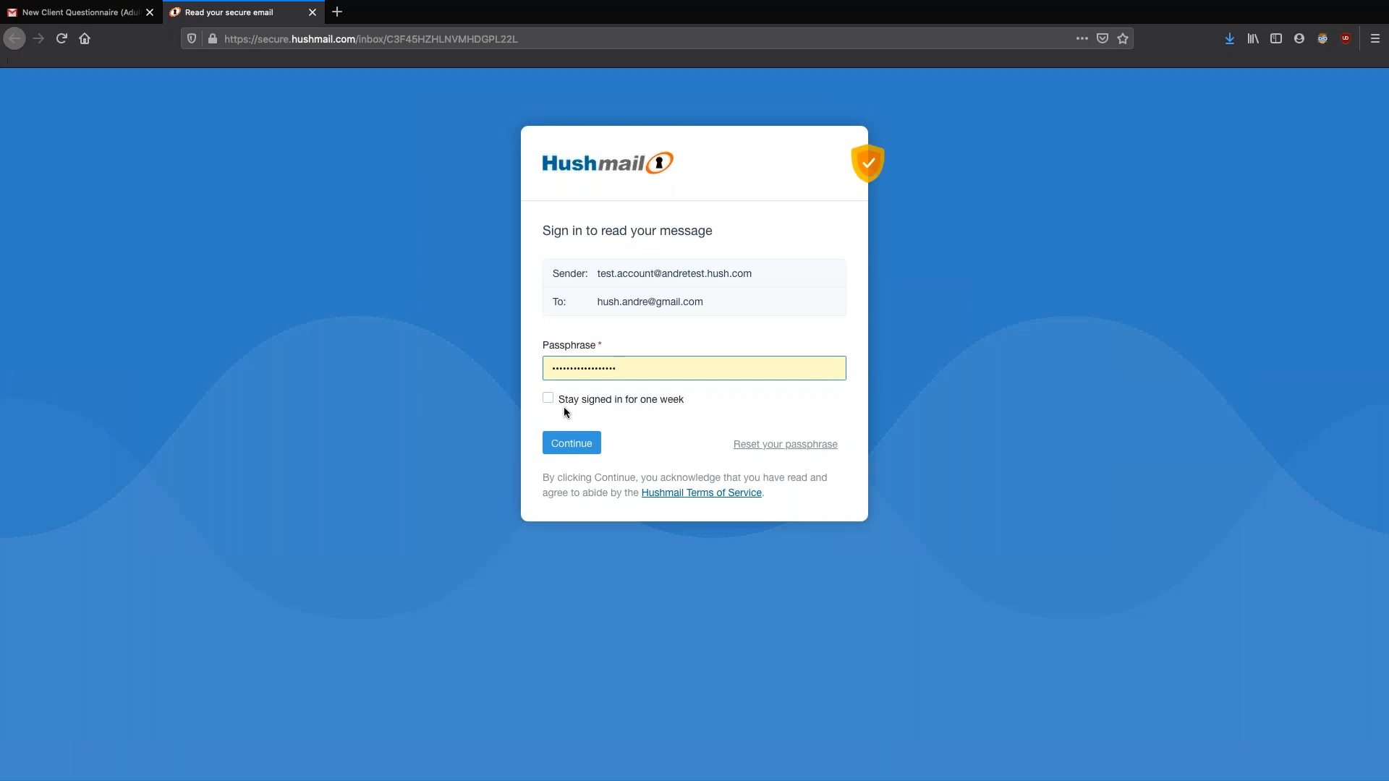
Sign in to the secure message with the account passphrase and look over the questionnaire
double_click(637, 366)
text(•••••••••)
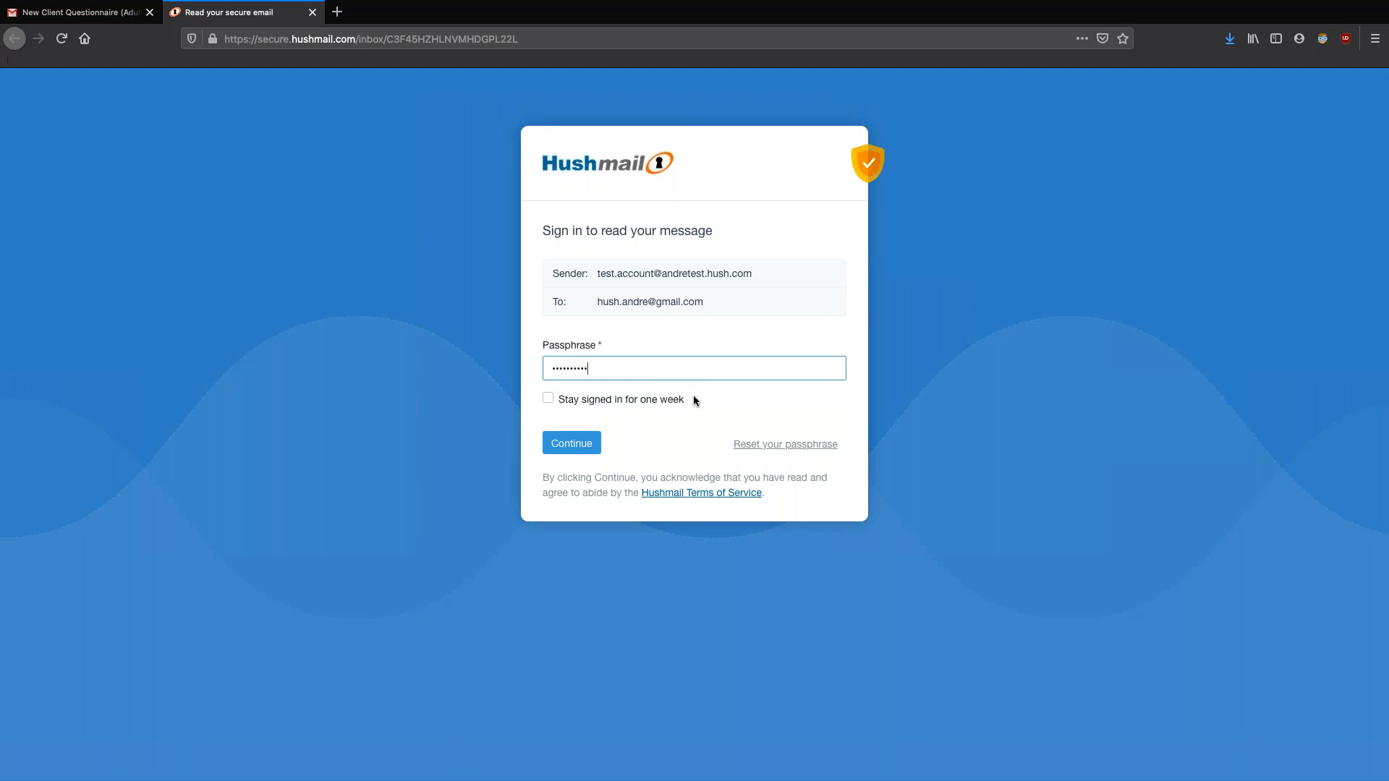
key(Return)
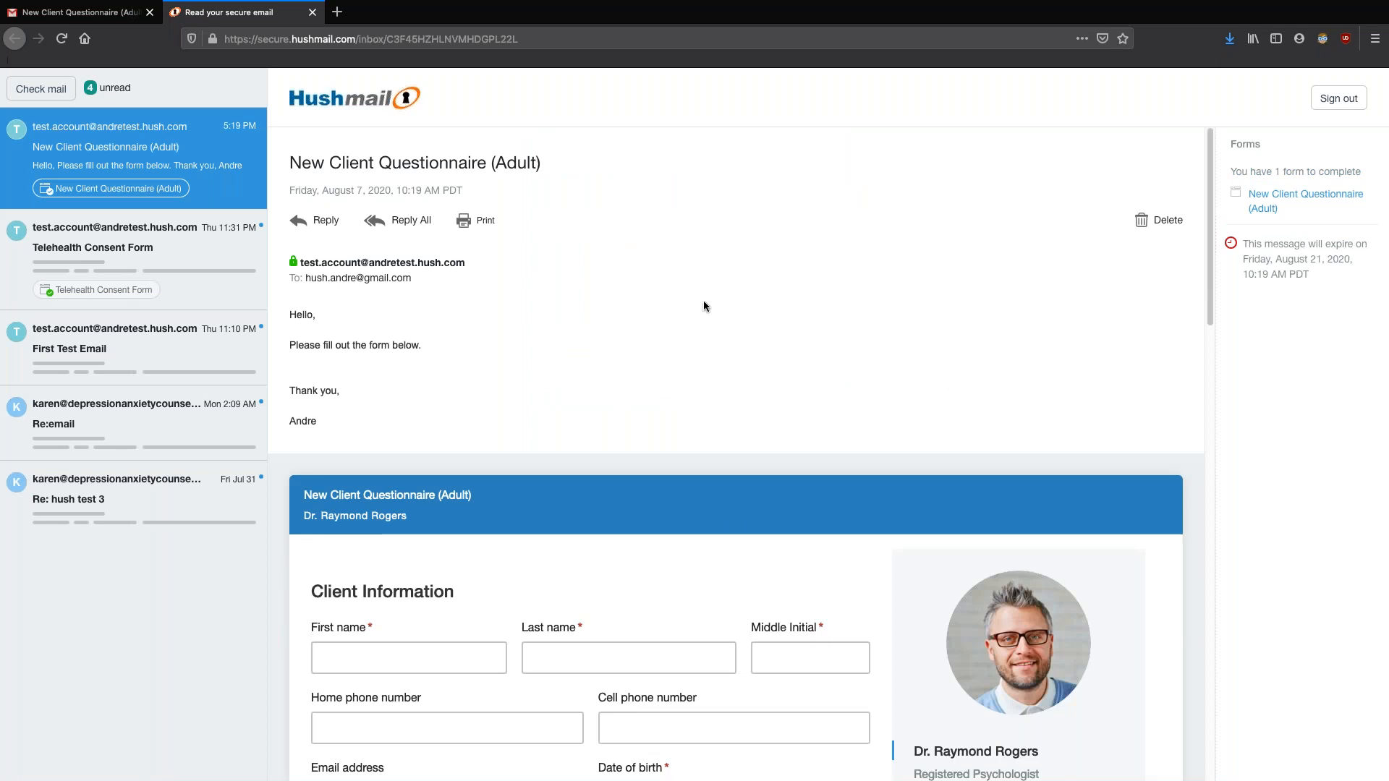
scroll(709, 346, down, 5)
scroll(709, 346, up, 5)
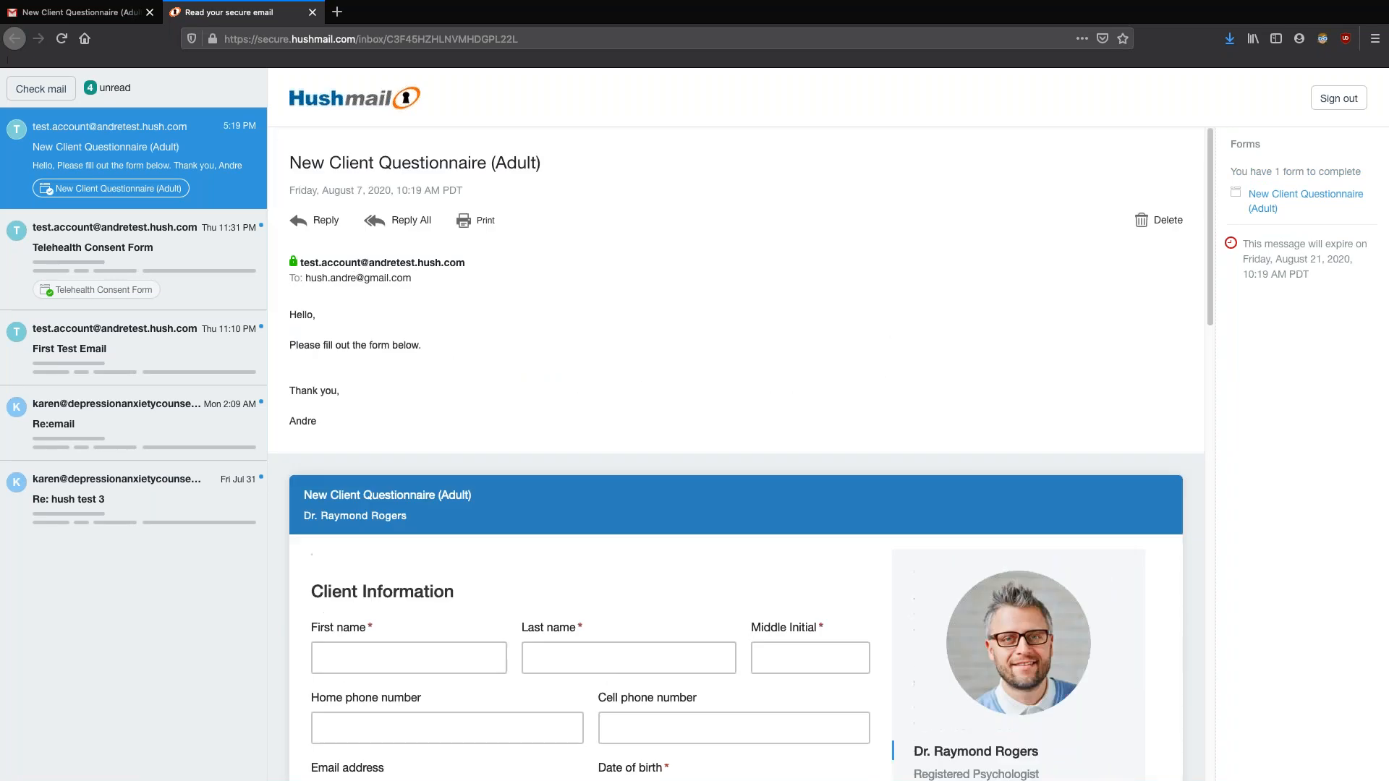
scroll(741, 454, down, 3)
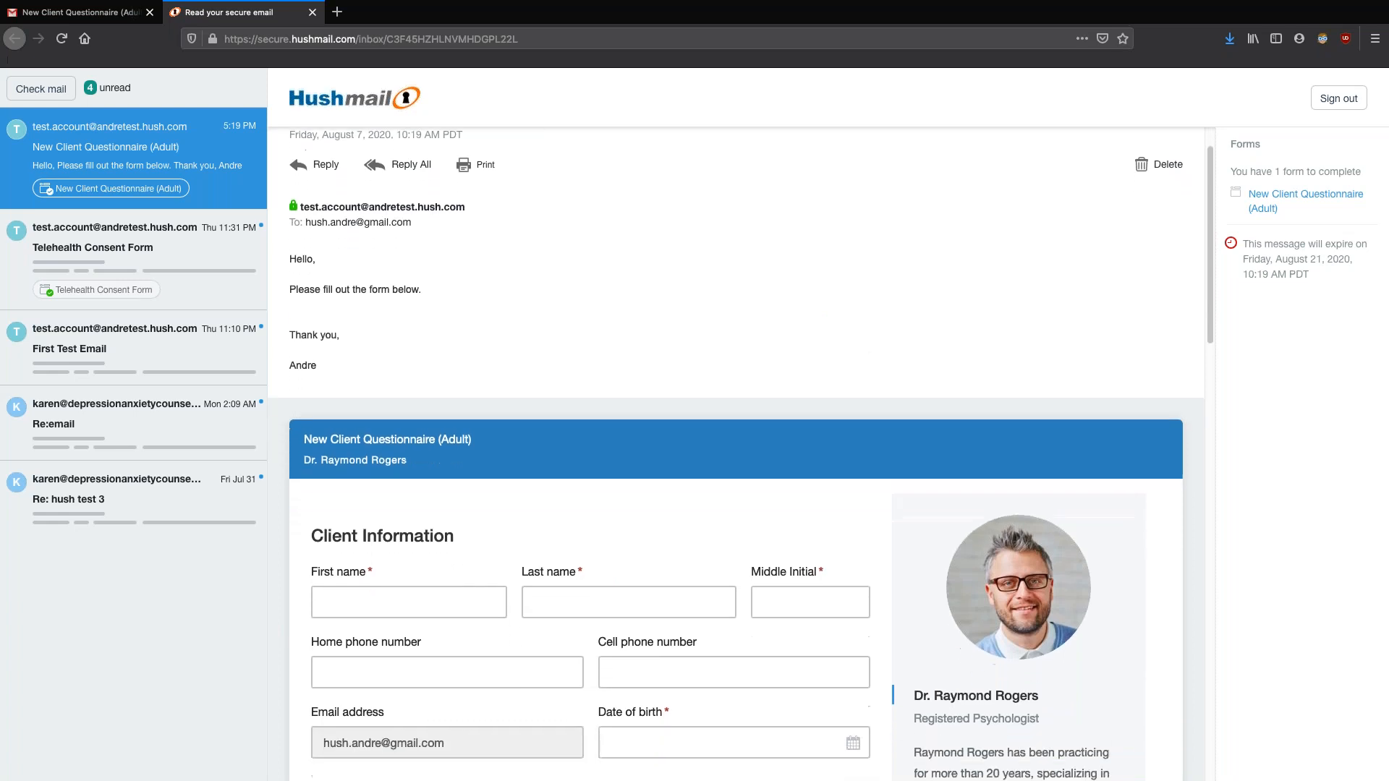
scroll(708, 344, up, 3)
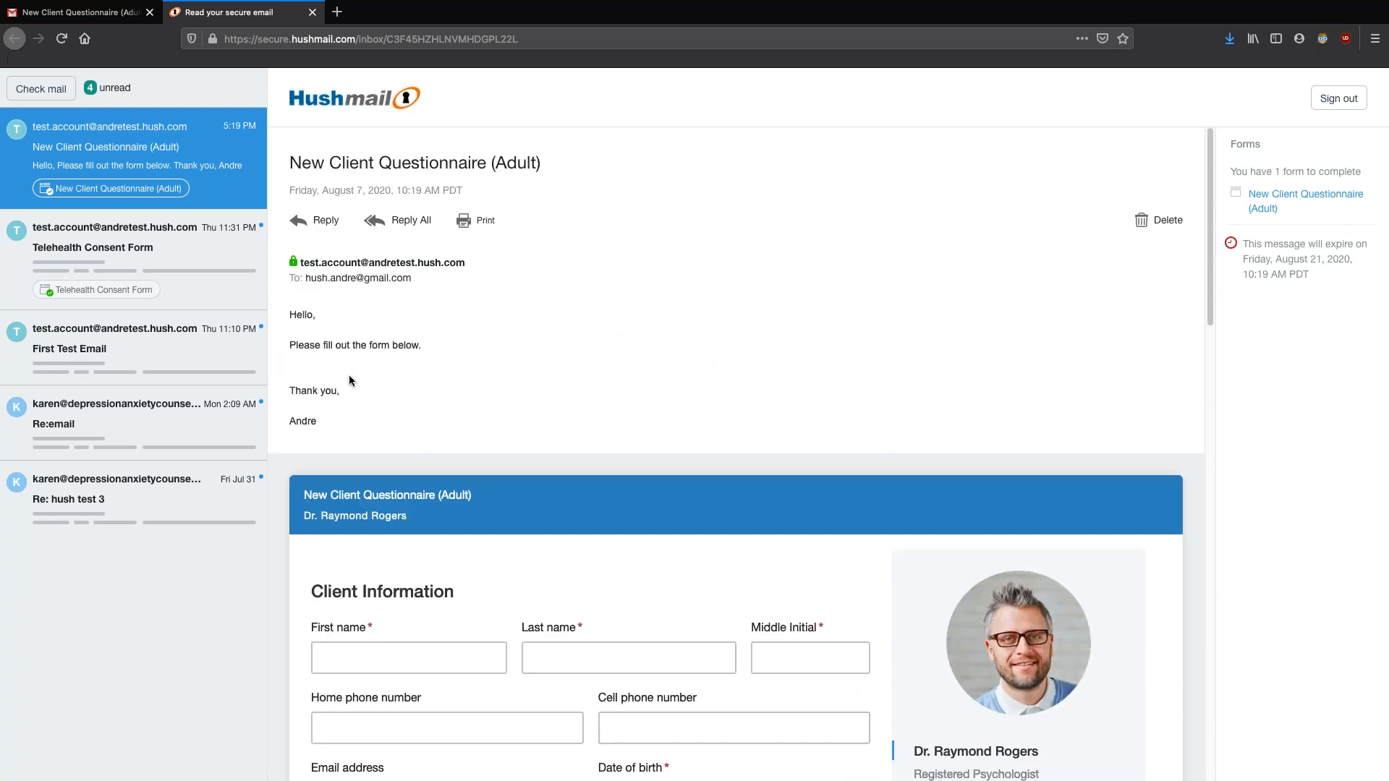
scroll(709, 411, down, 4)
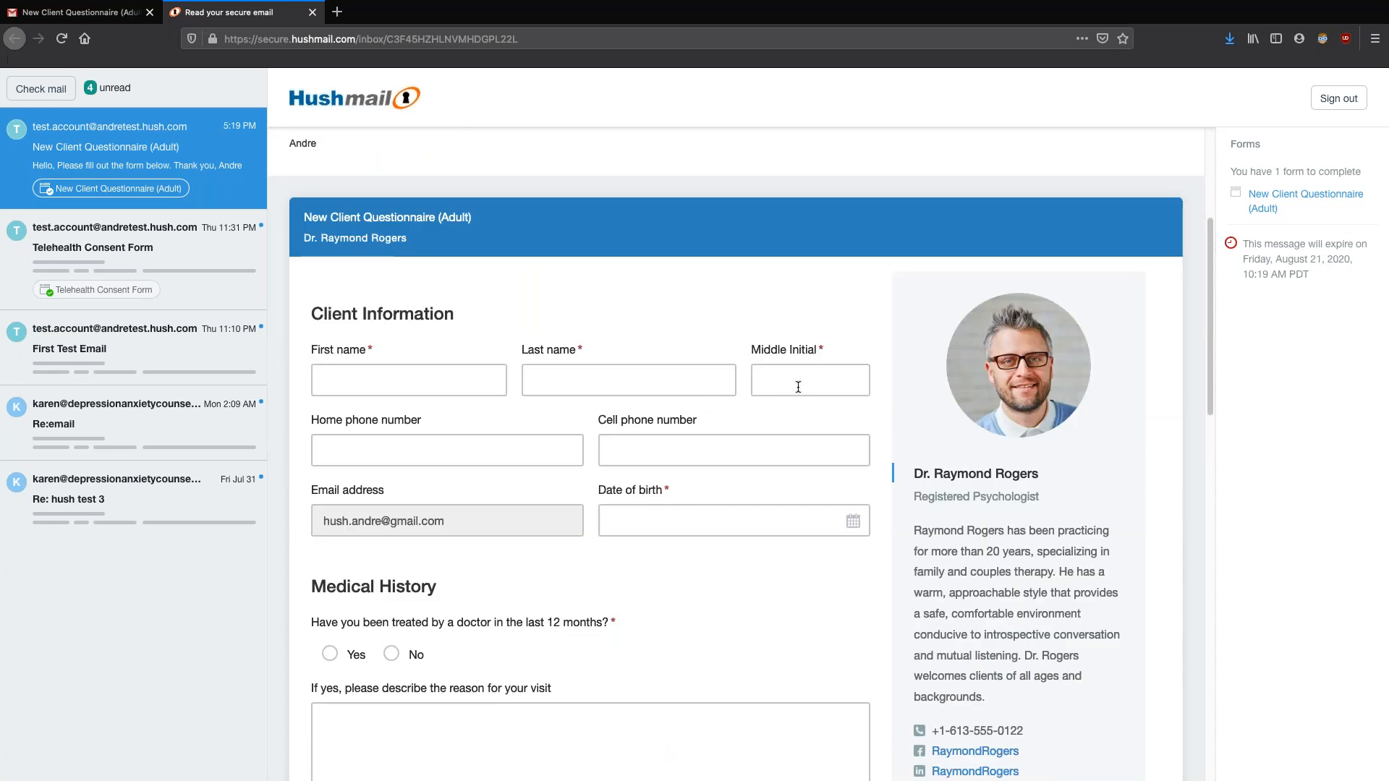
scroll(870, 399, down, 1)
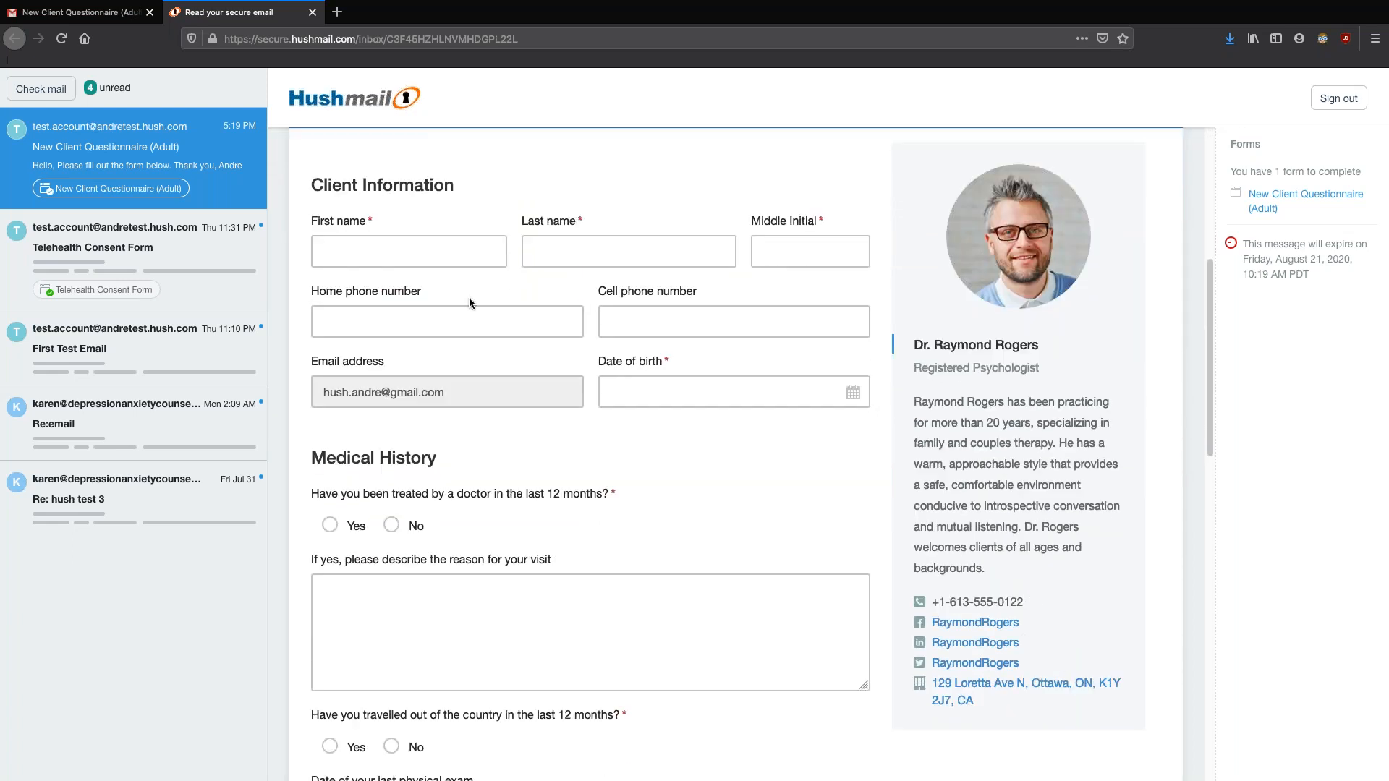
scroll(687, 519, down, 10)
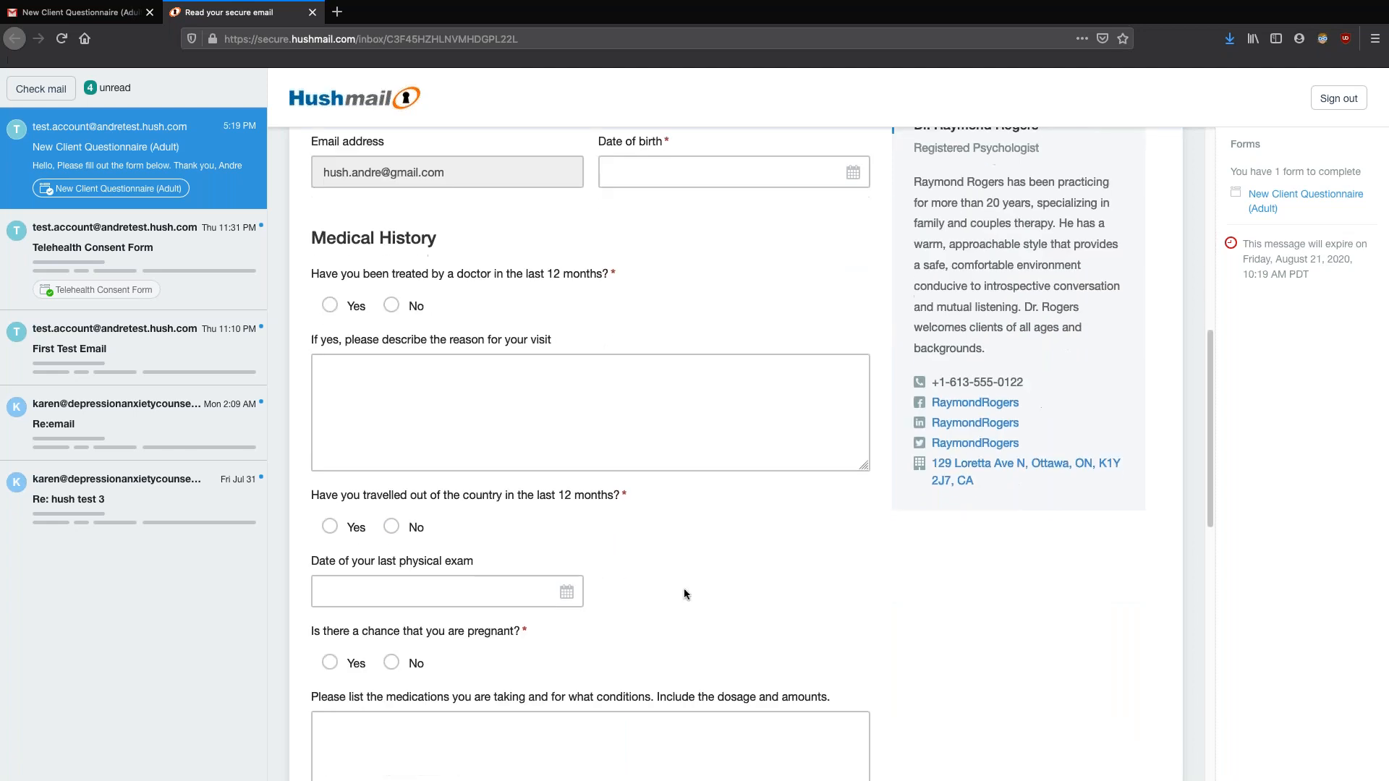
scroll(683, 592, down, 4)
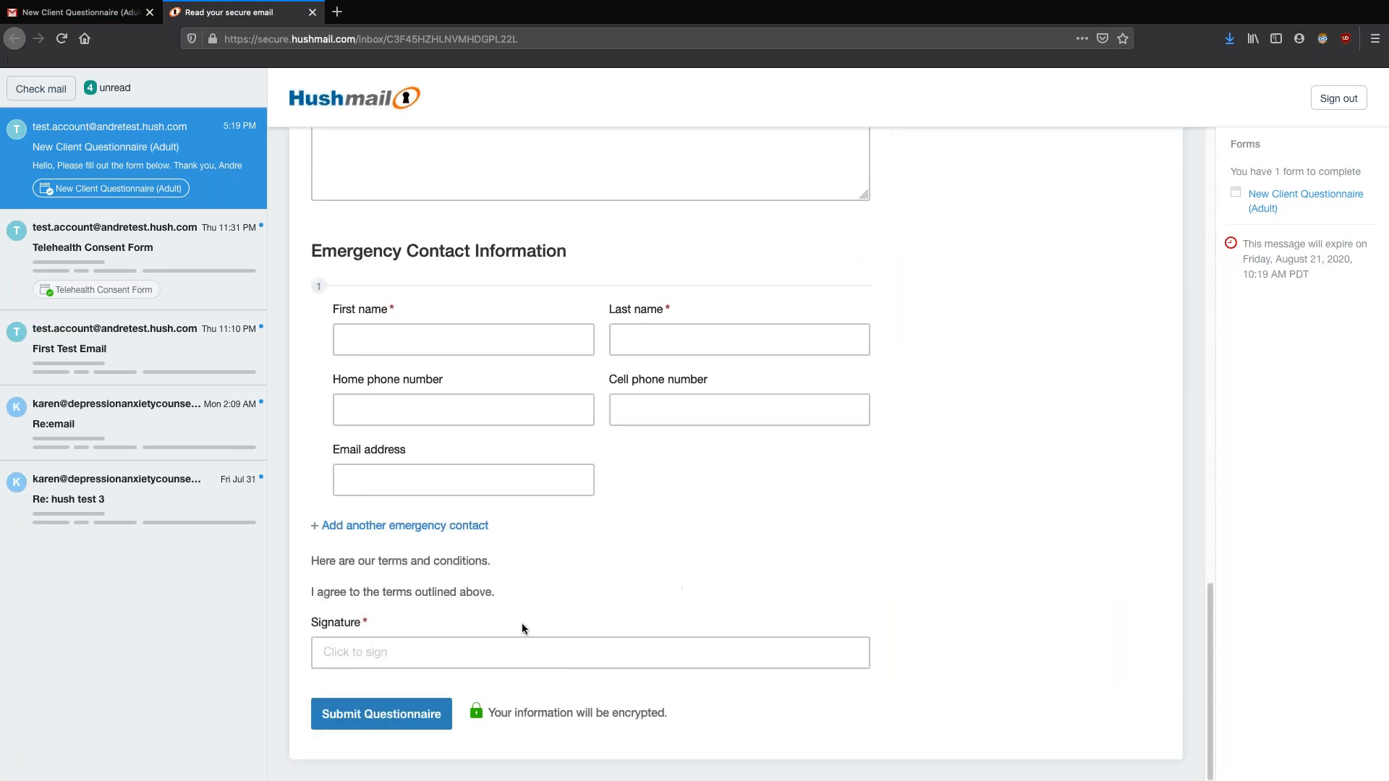
scroll(709, 575, up, 15)
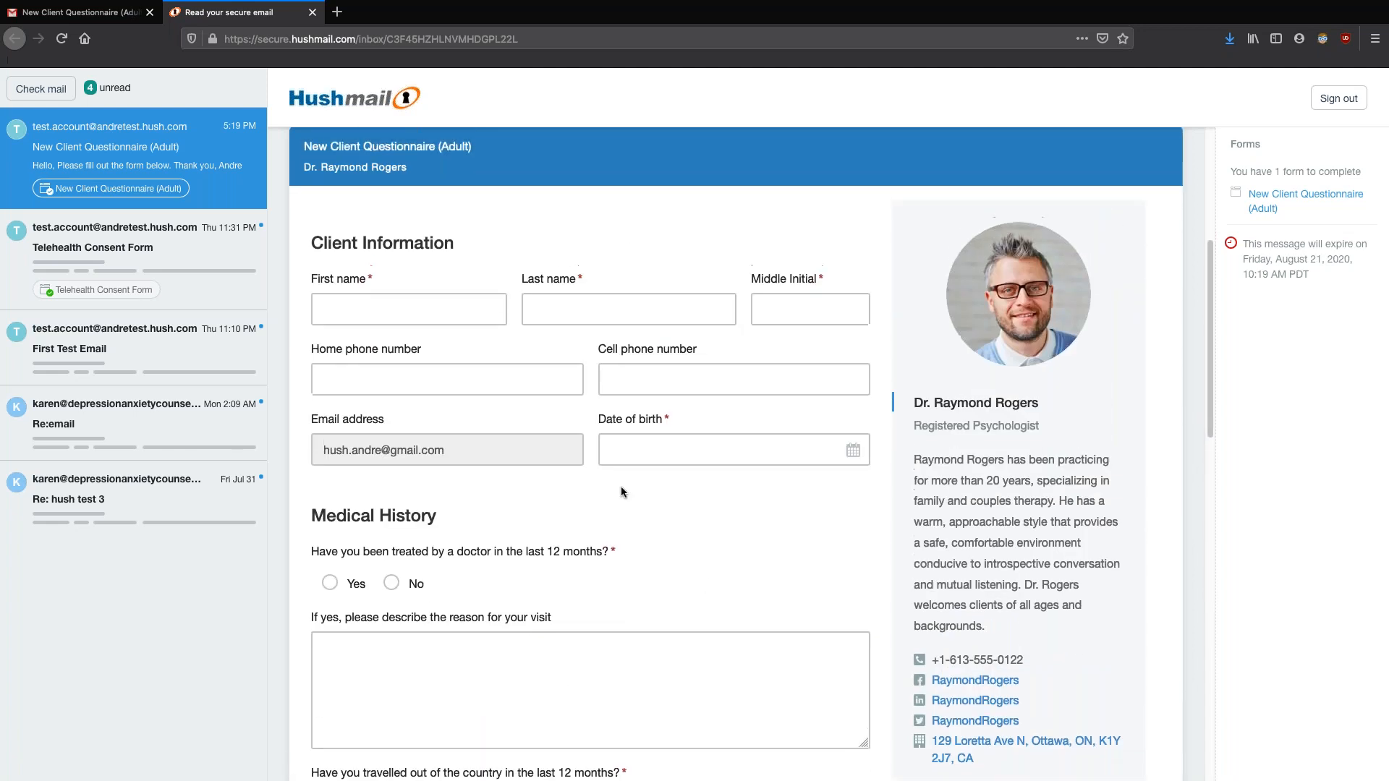
Enter the client's first name, last name and middle initial
click(446, 304)
text(Andre)
key(Tab)
text(Test)
key(Tab)
text(A)
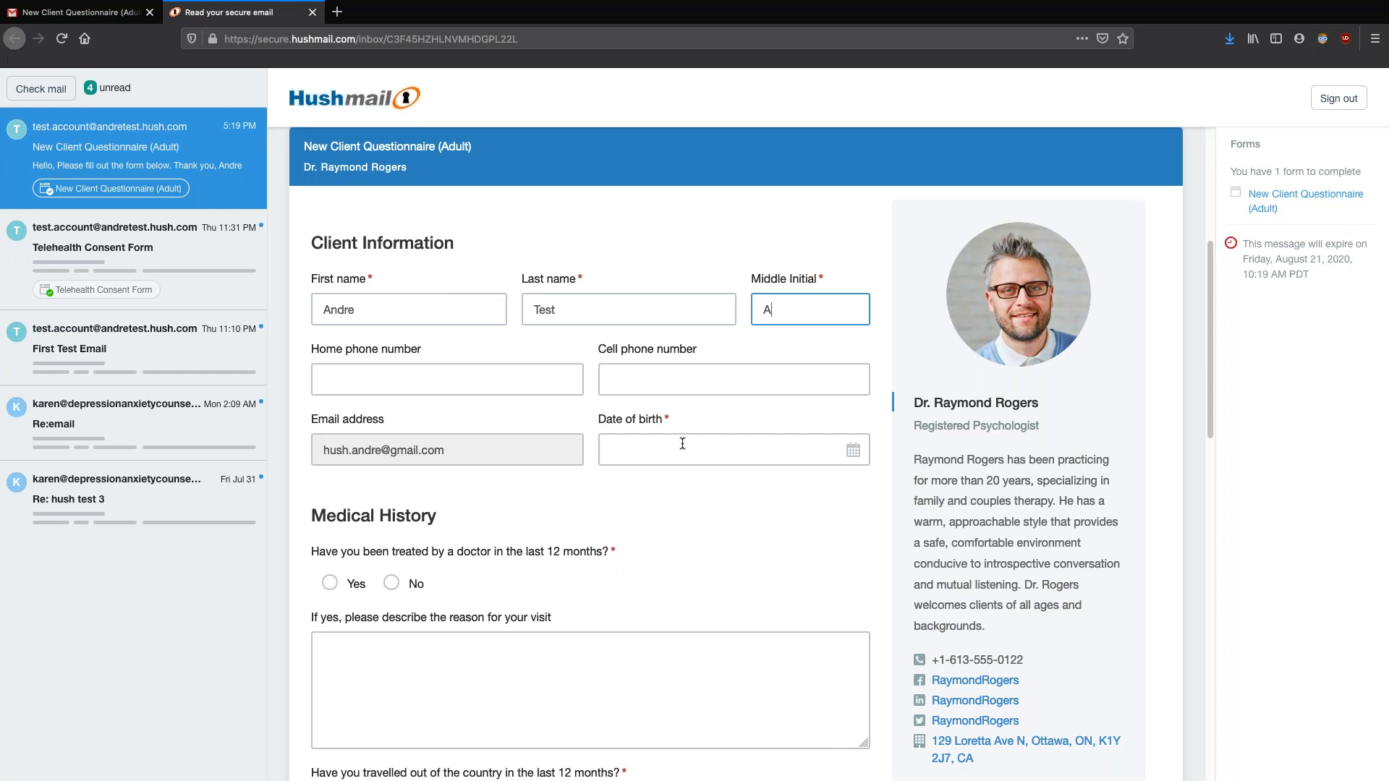
Answer Yes to travelling out of the country, revealing the screening note
click(781, 450)
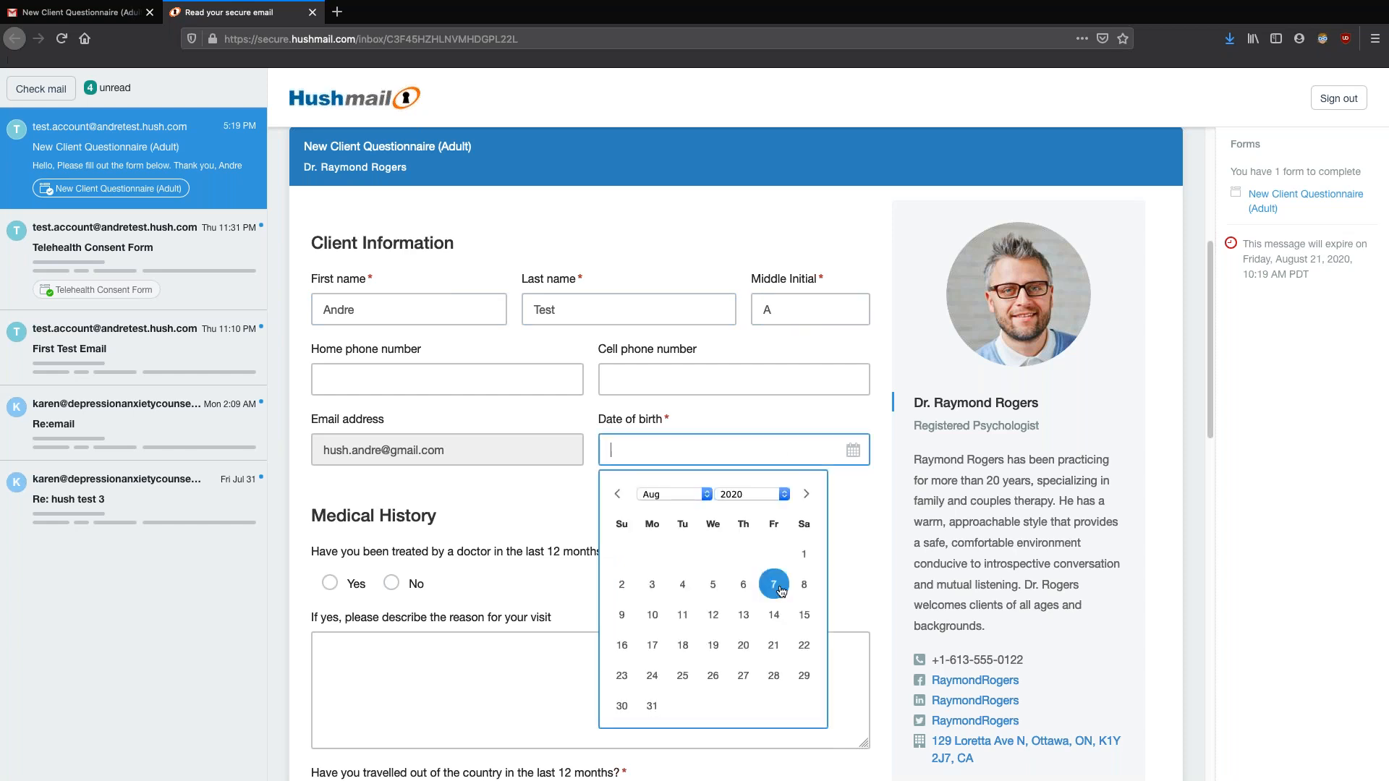
click(857, 518)
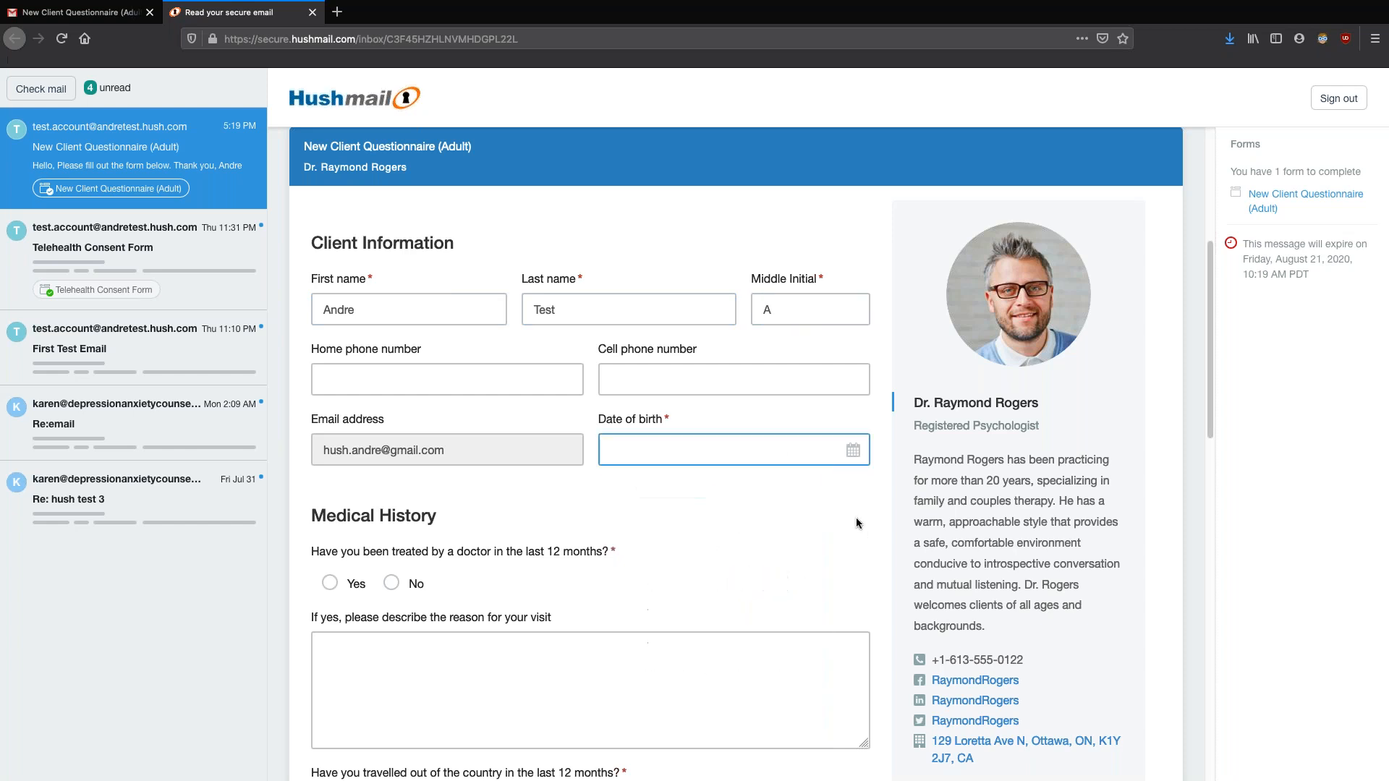
scroll(857, 518, down, 6)
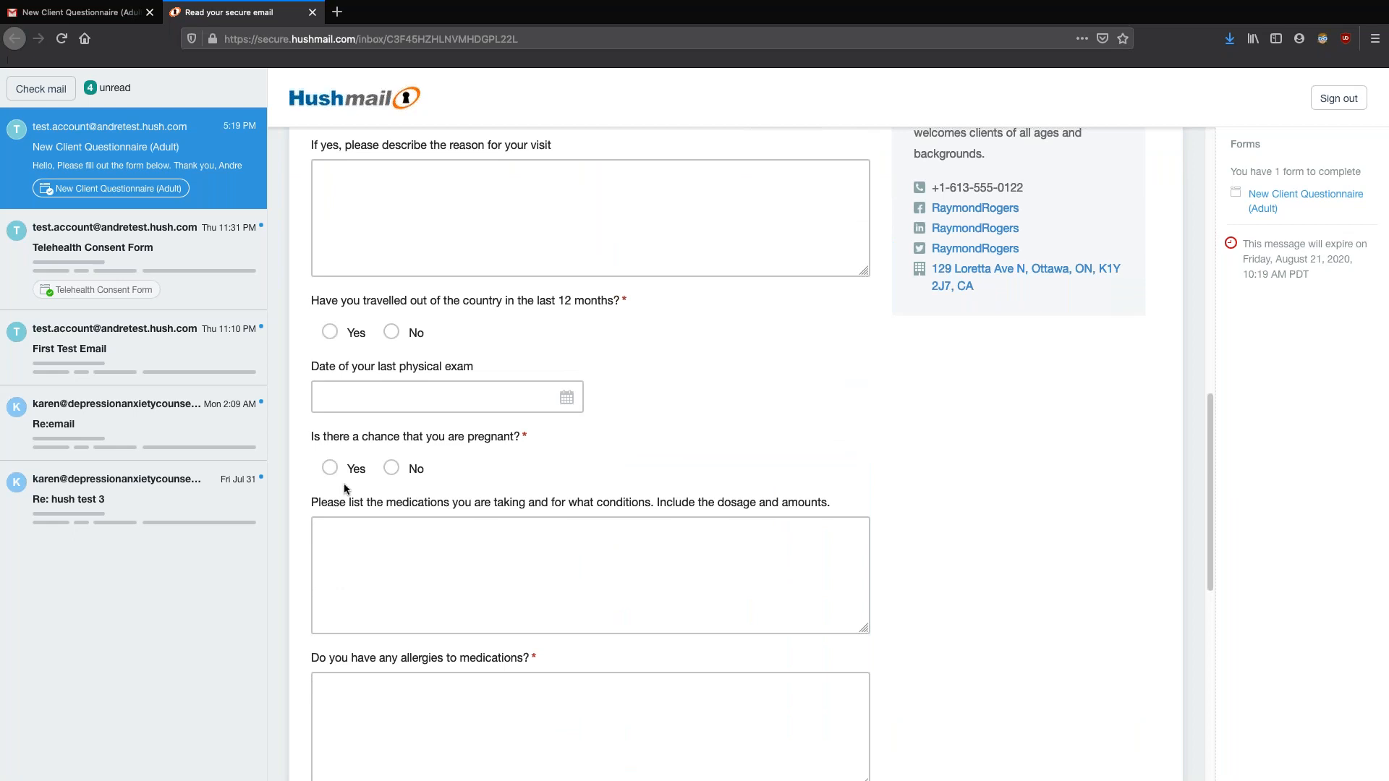
scroll(664, 440, up, 3)
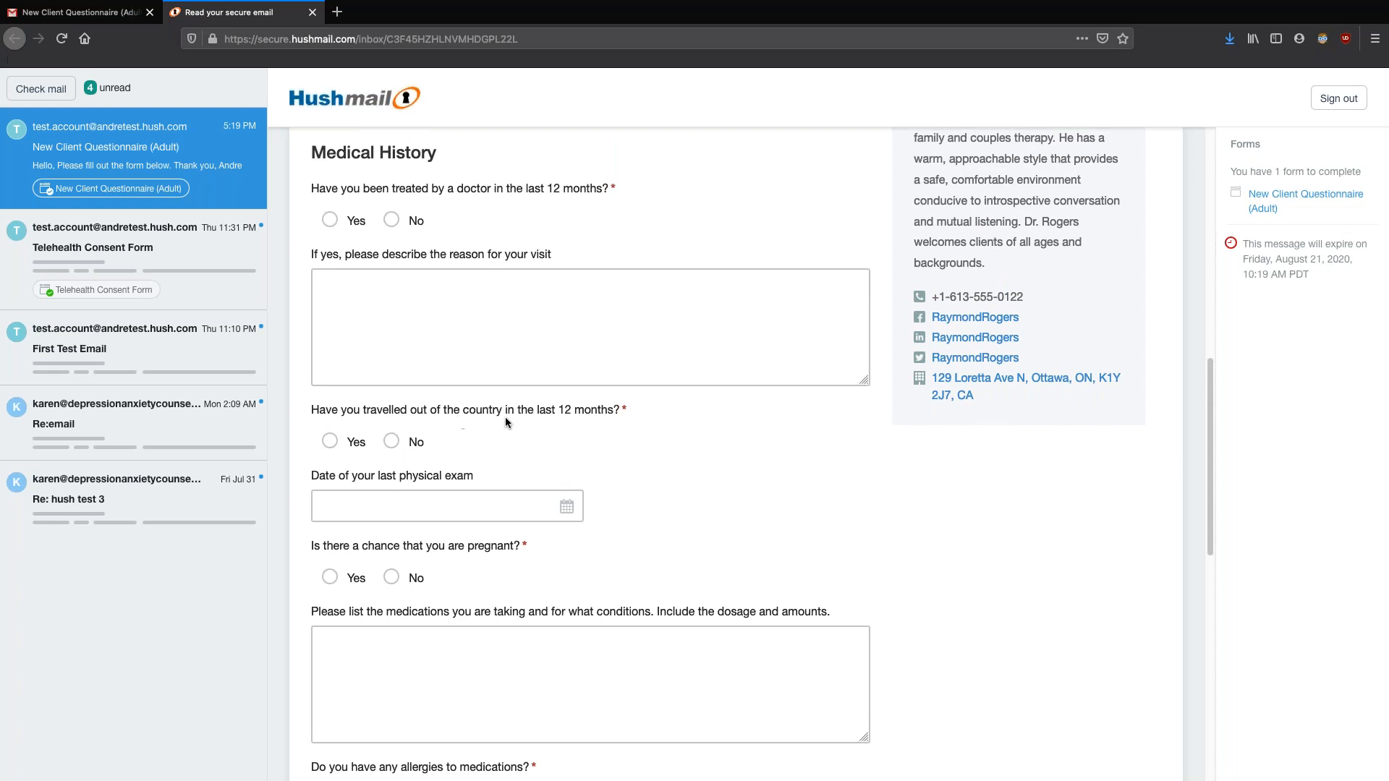
click(329, 441)
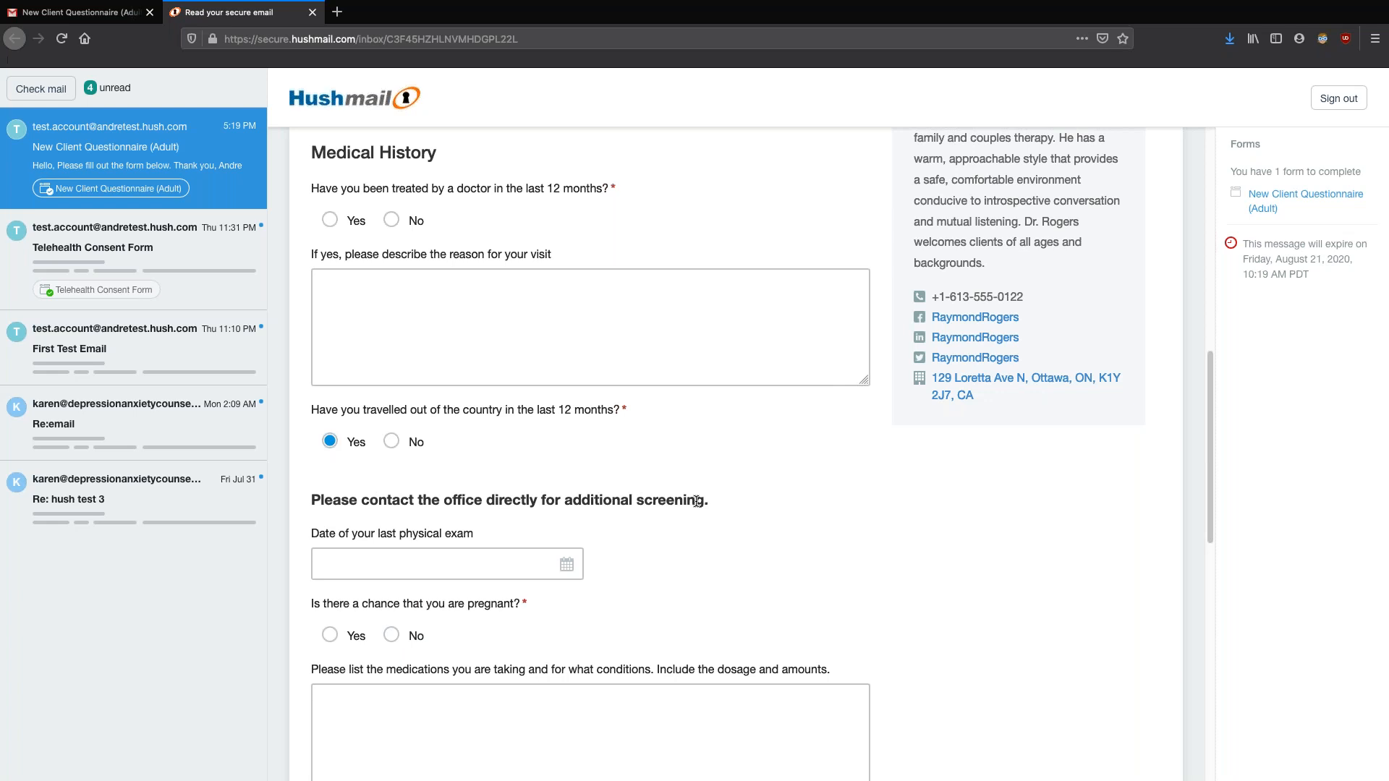
scroll(845, 494, down, 5)
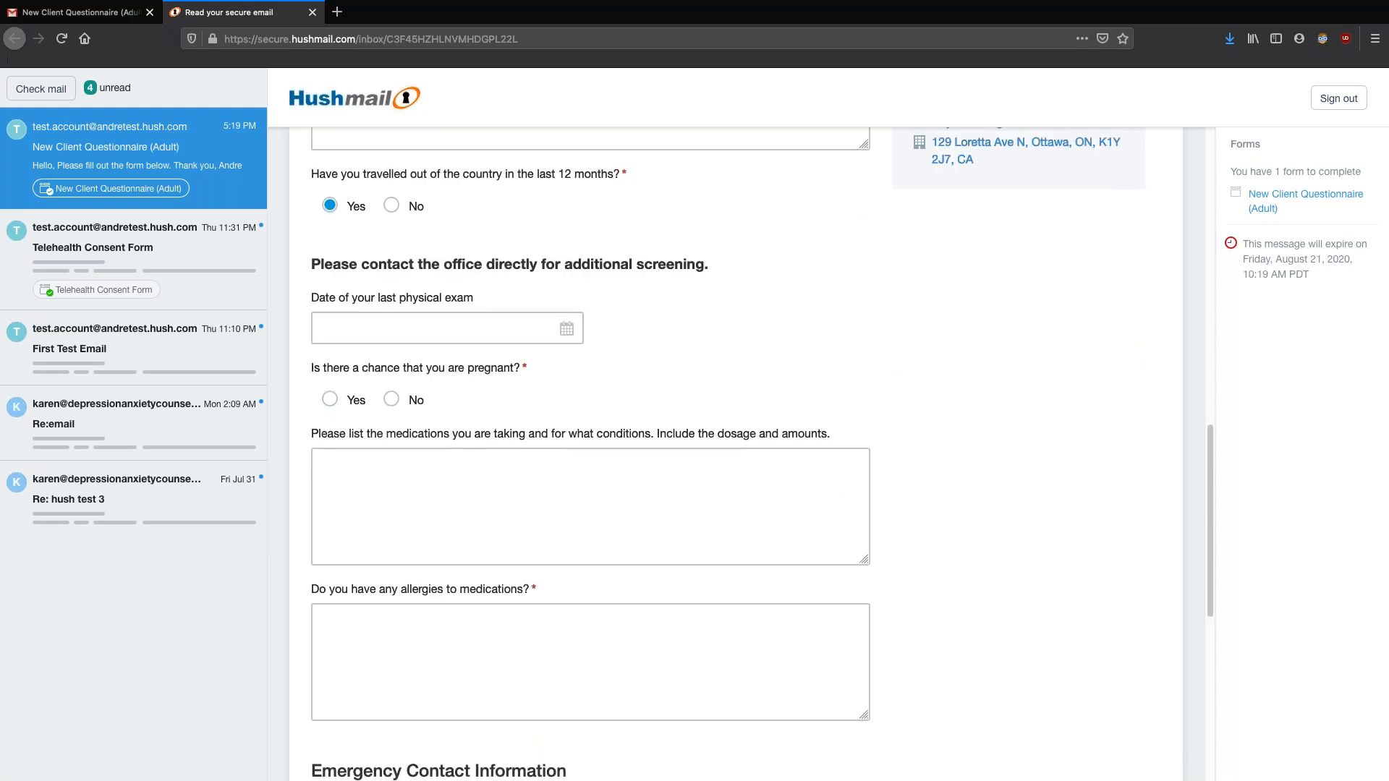
scroll(895, 454, up, 7)
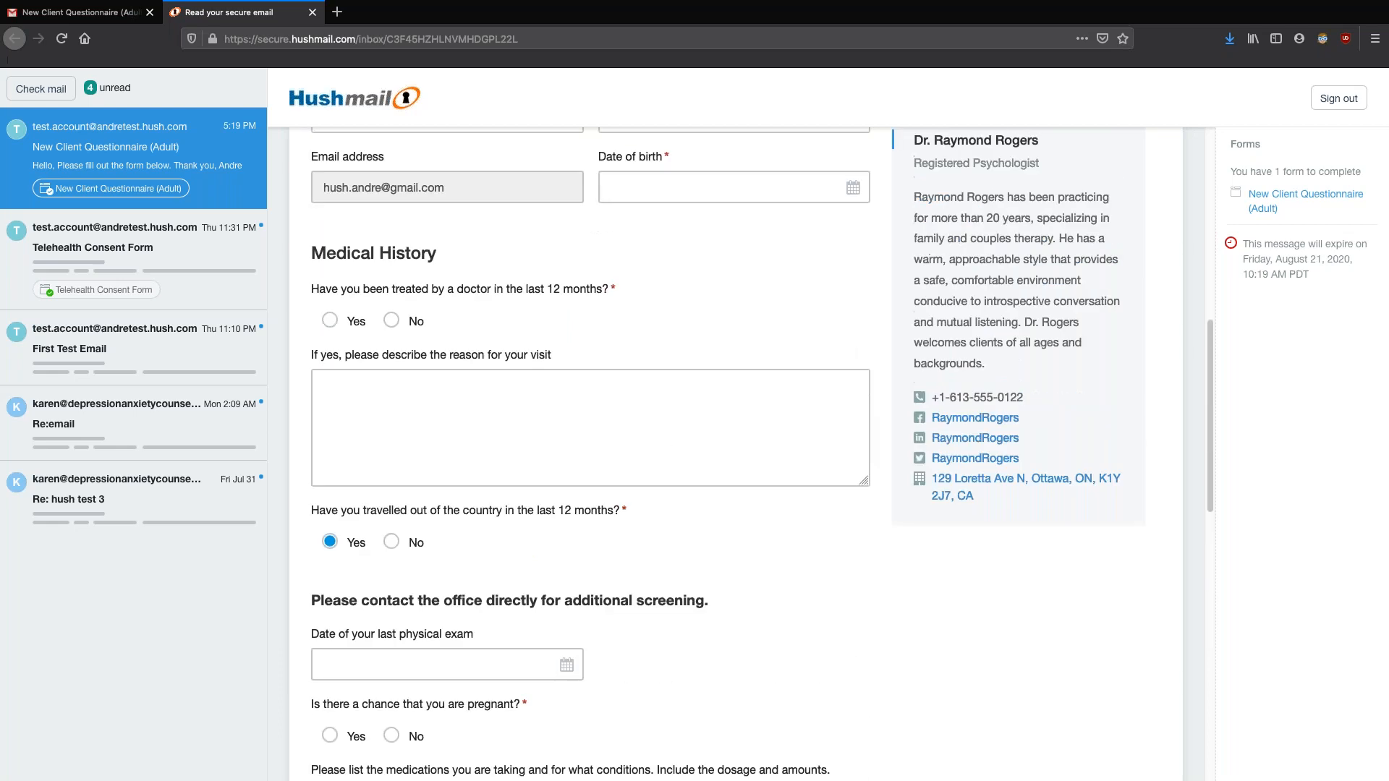
scroll(891, 568, down, 12)
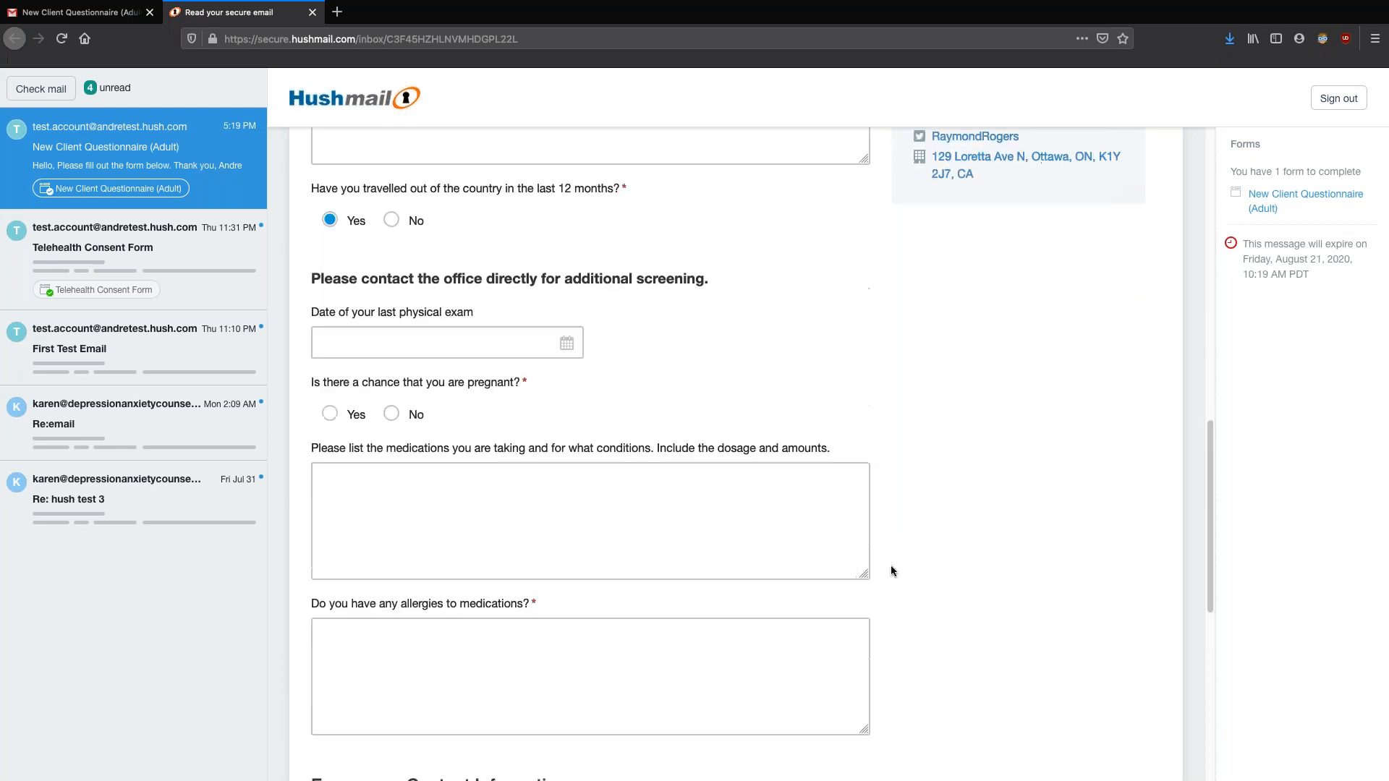
scroll(890, 570, down, 3)
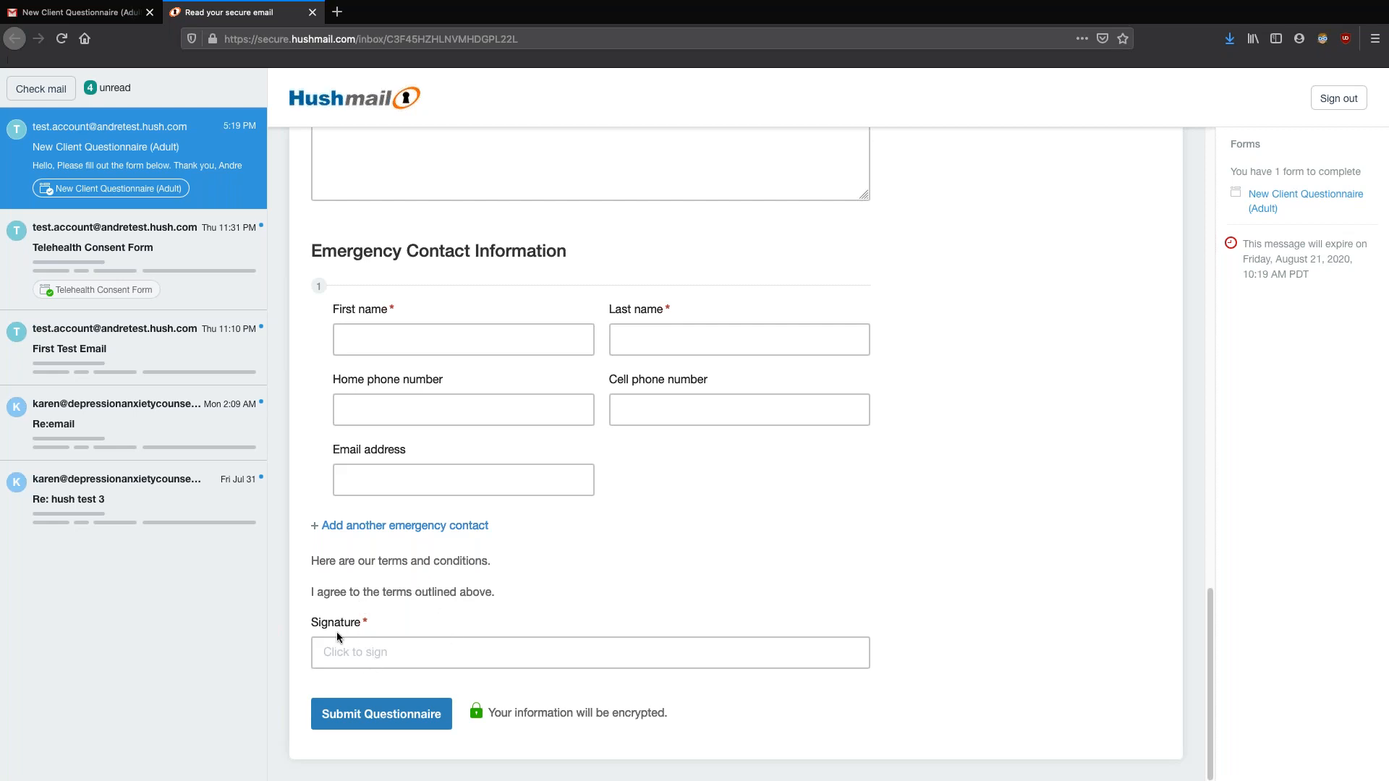
Open the signature entry and type the client's name as the signature
click(362, 663)
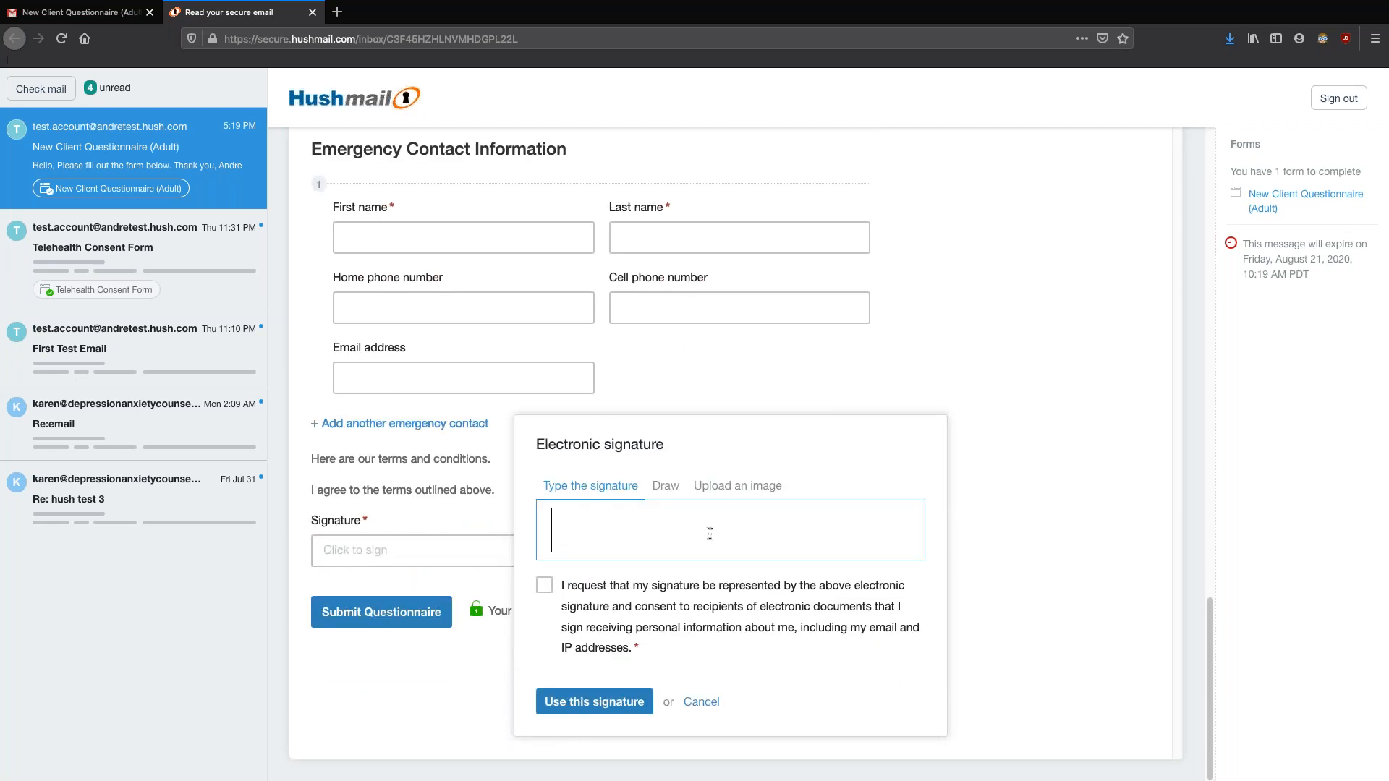
text(A)
key(BackSpace)
text(Andre Test)
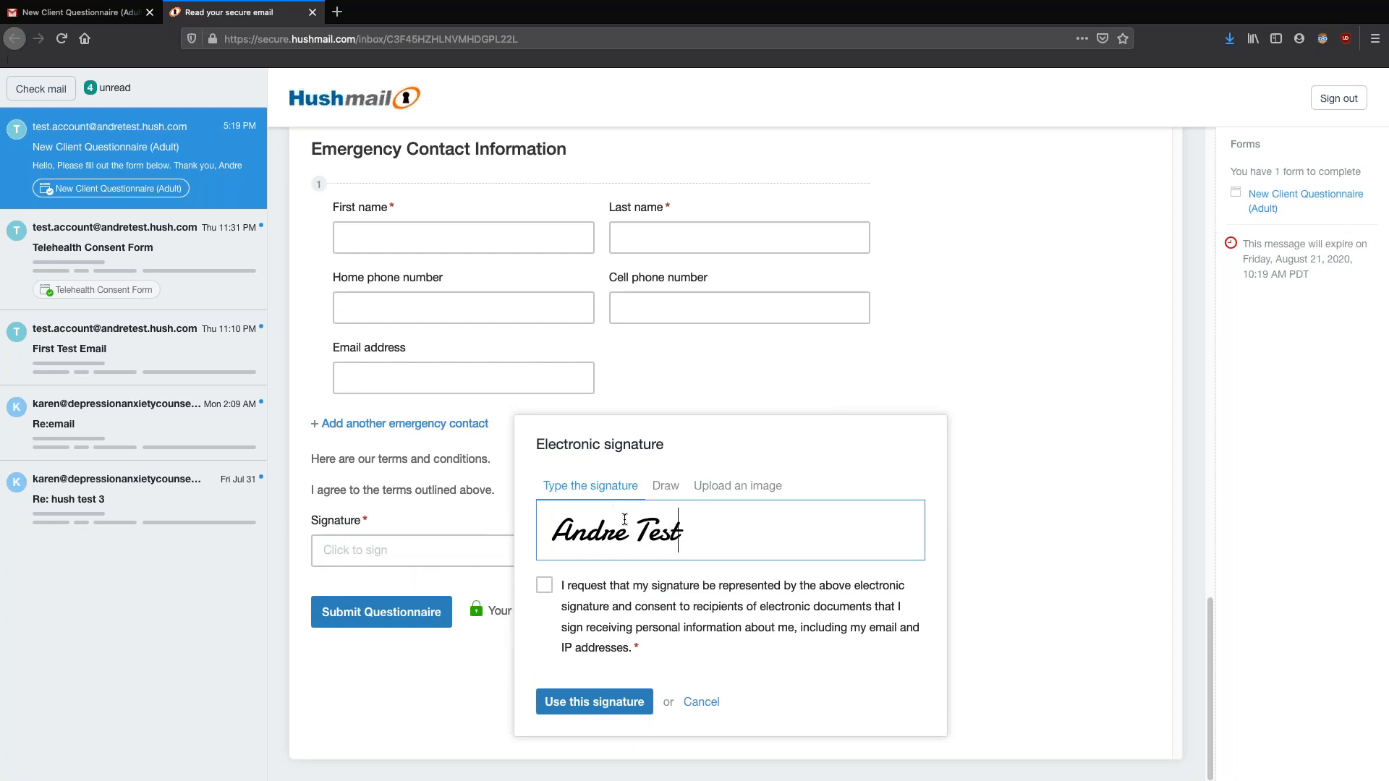
Try a hand-drawn signature, look at the image upload option, and return to Type
click(666, 490)
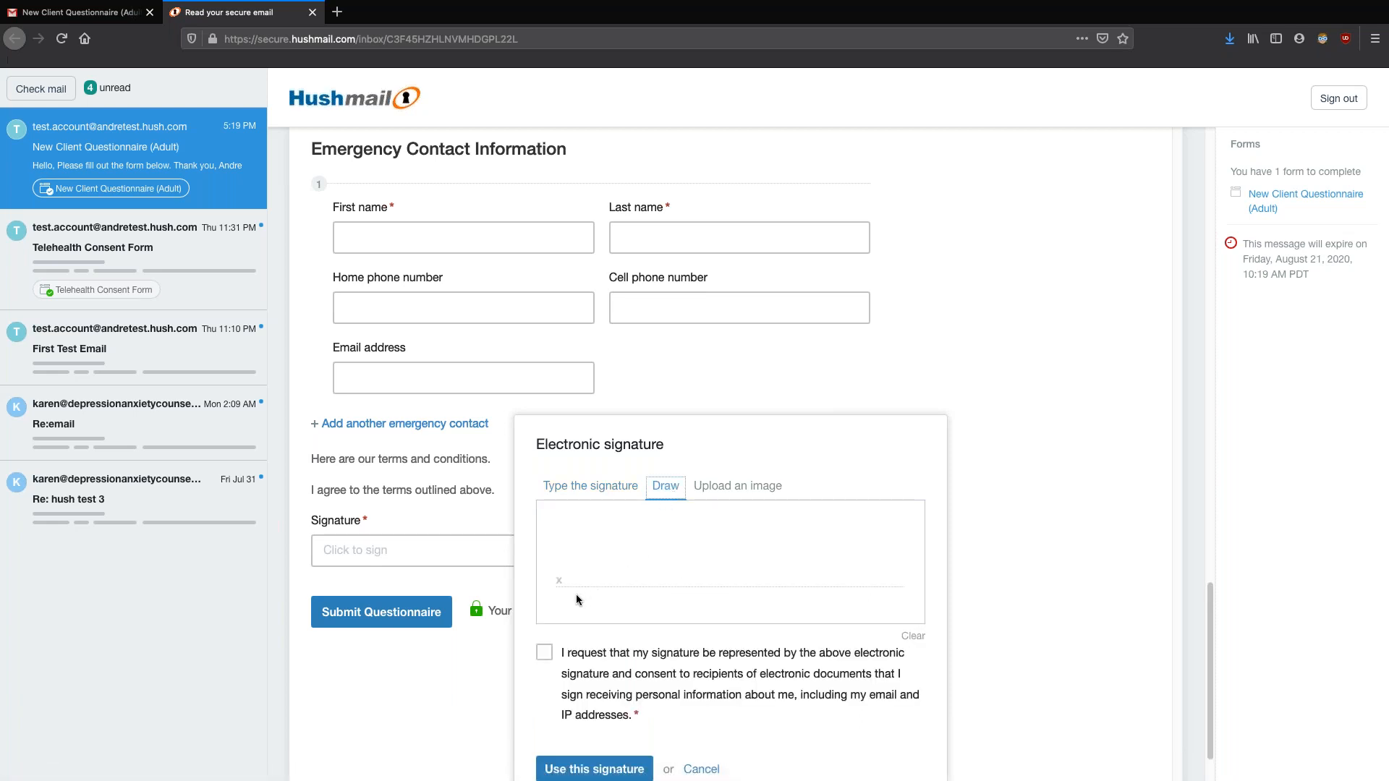
mouse_move(566, 609)
mouse_down()
mouse_move(629, 535)
mouse_move(682, 557)
mouse_up()
drag(561, 542, 650, 533)
click(674, 530)
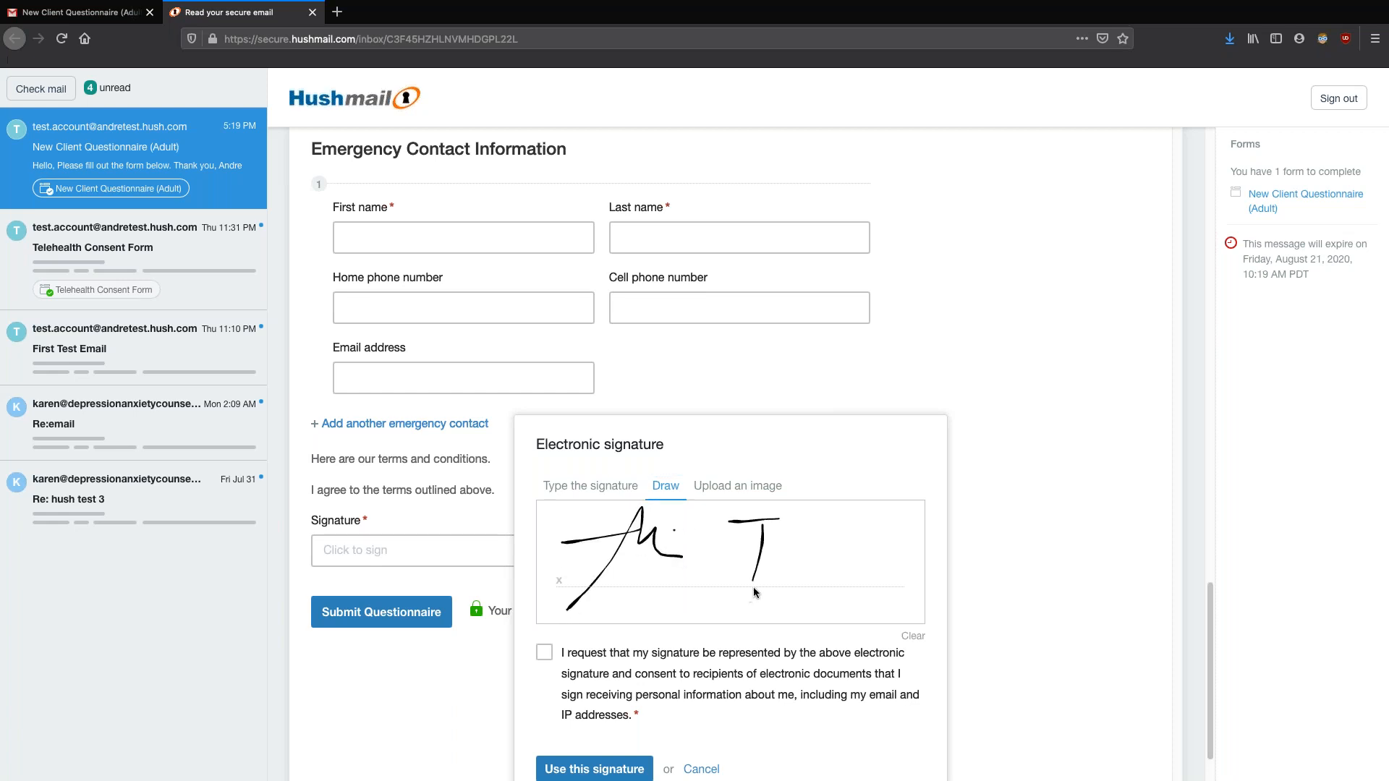
mouse_move(774, 565)
mouse_down()
mouse_move(794, 553)
mouse_move(839, 581)
mouse_up()
mouse_move(866, 525)
mouse_down()
mouse_move(862, 578)
mouse_move(892, 536)
mouse_up()
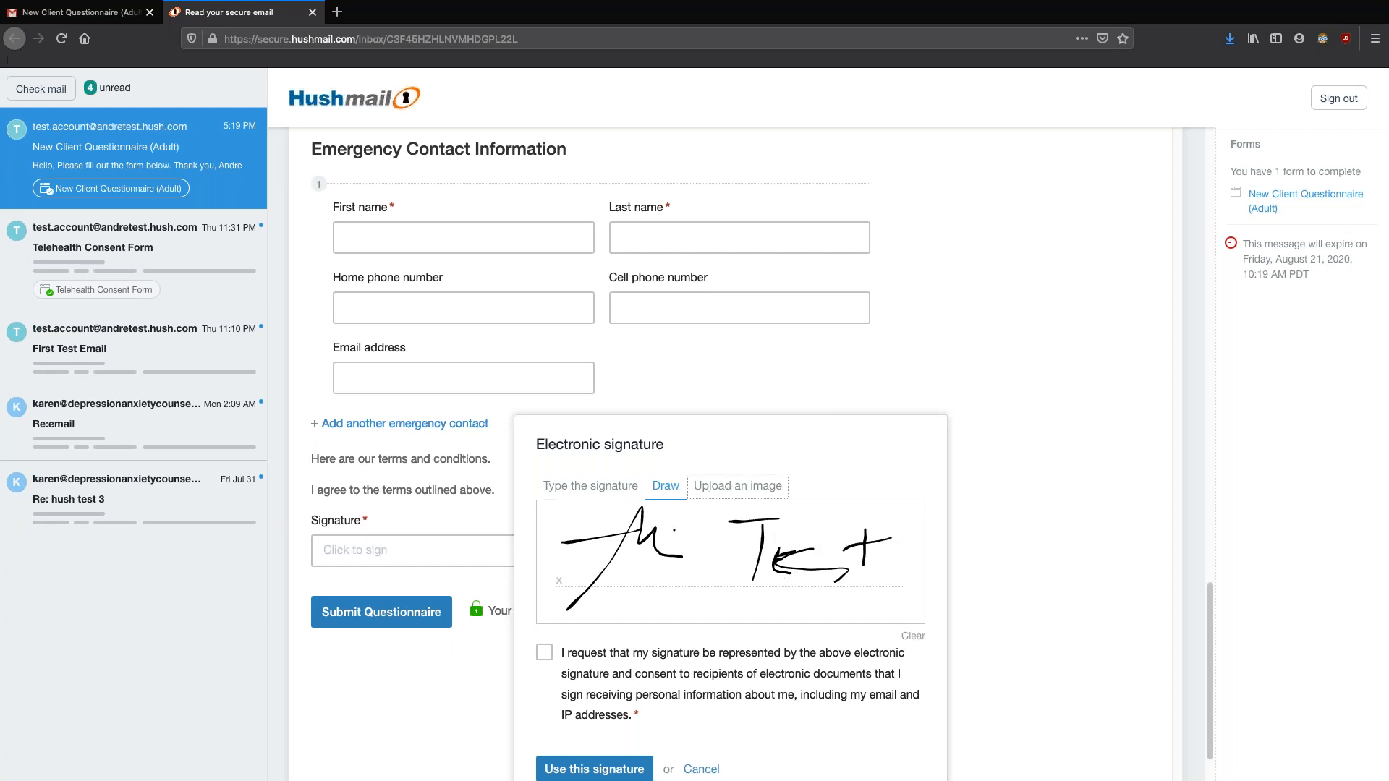
click(732, 488)
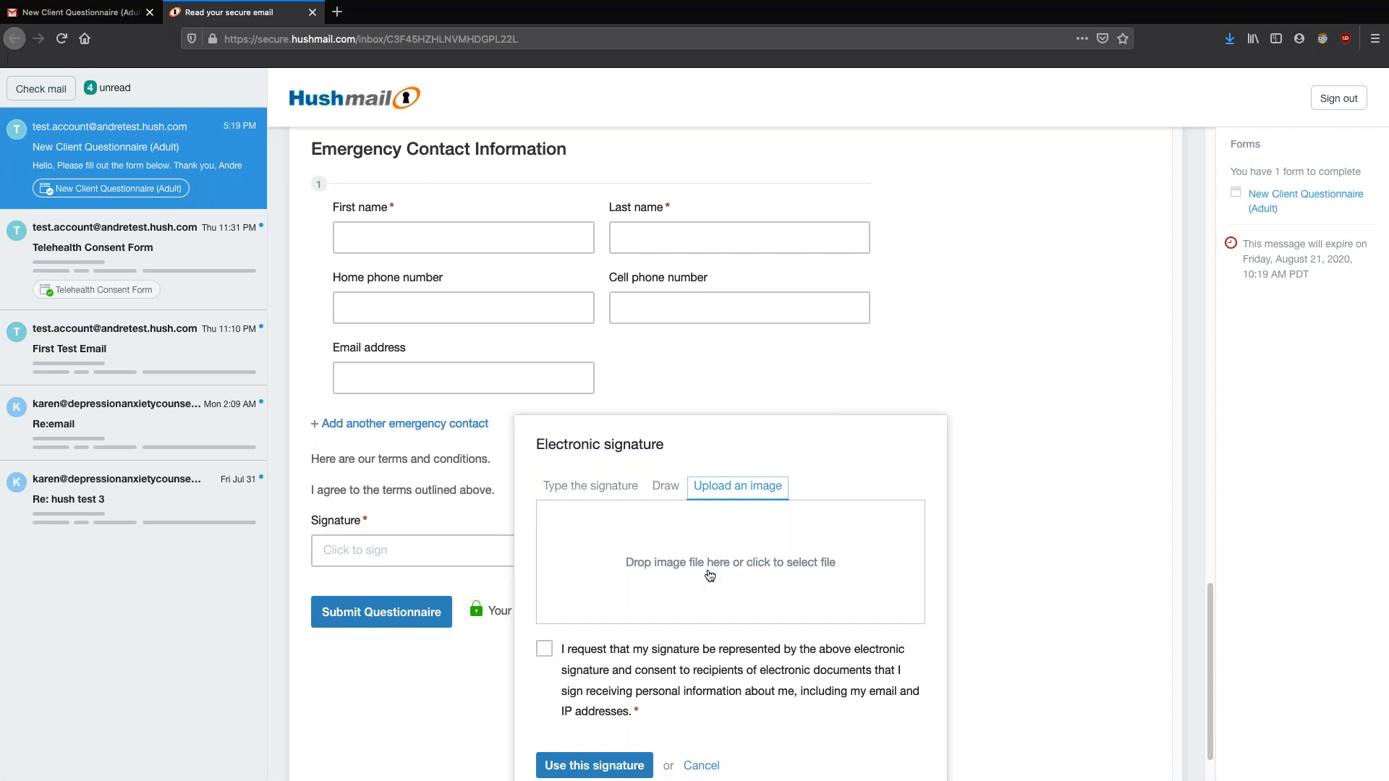
click(617, 493)
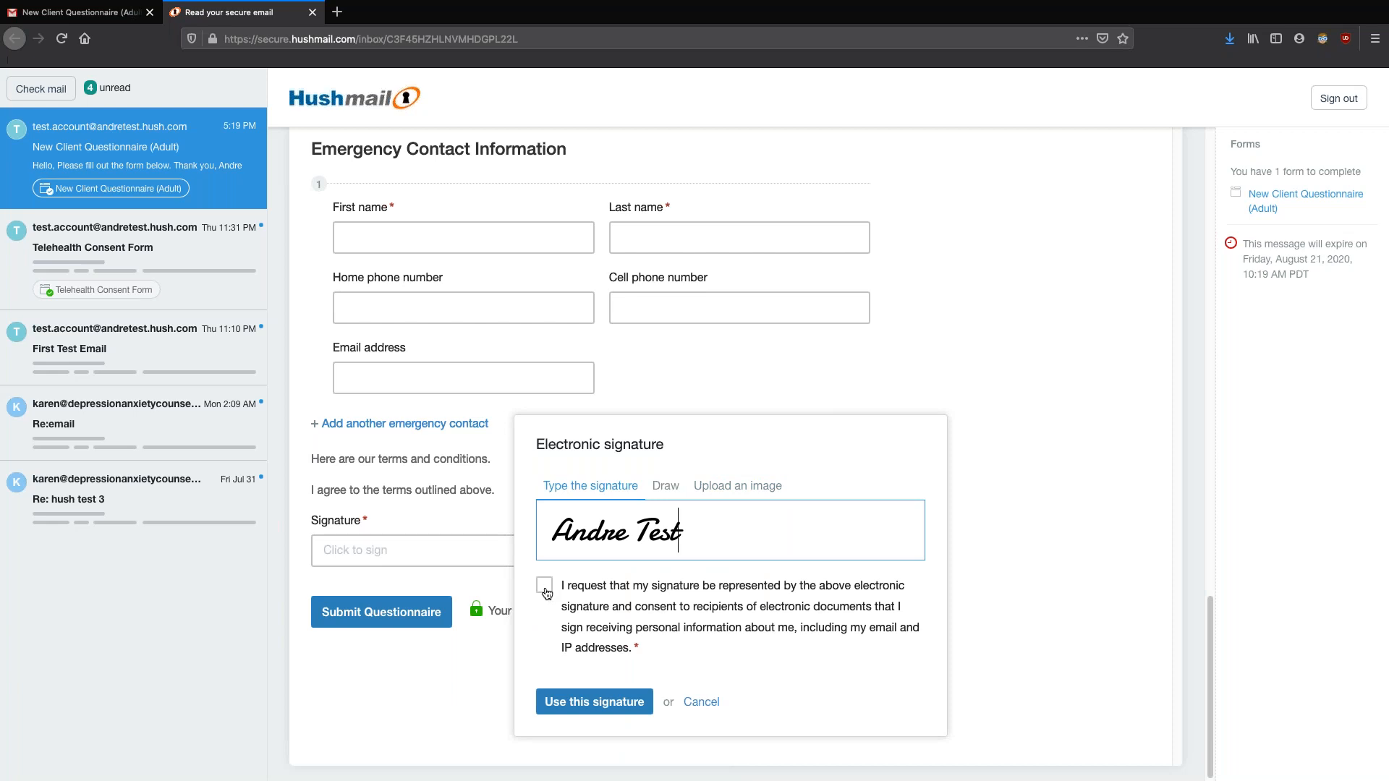
Agree to the electronic signature consent and apply the typed signature to the form
click(546, 589)
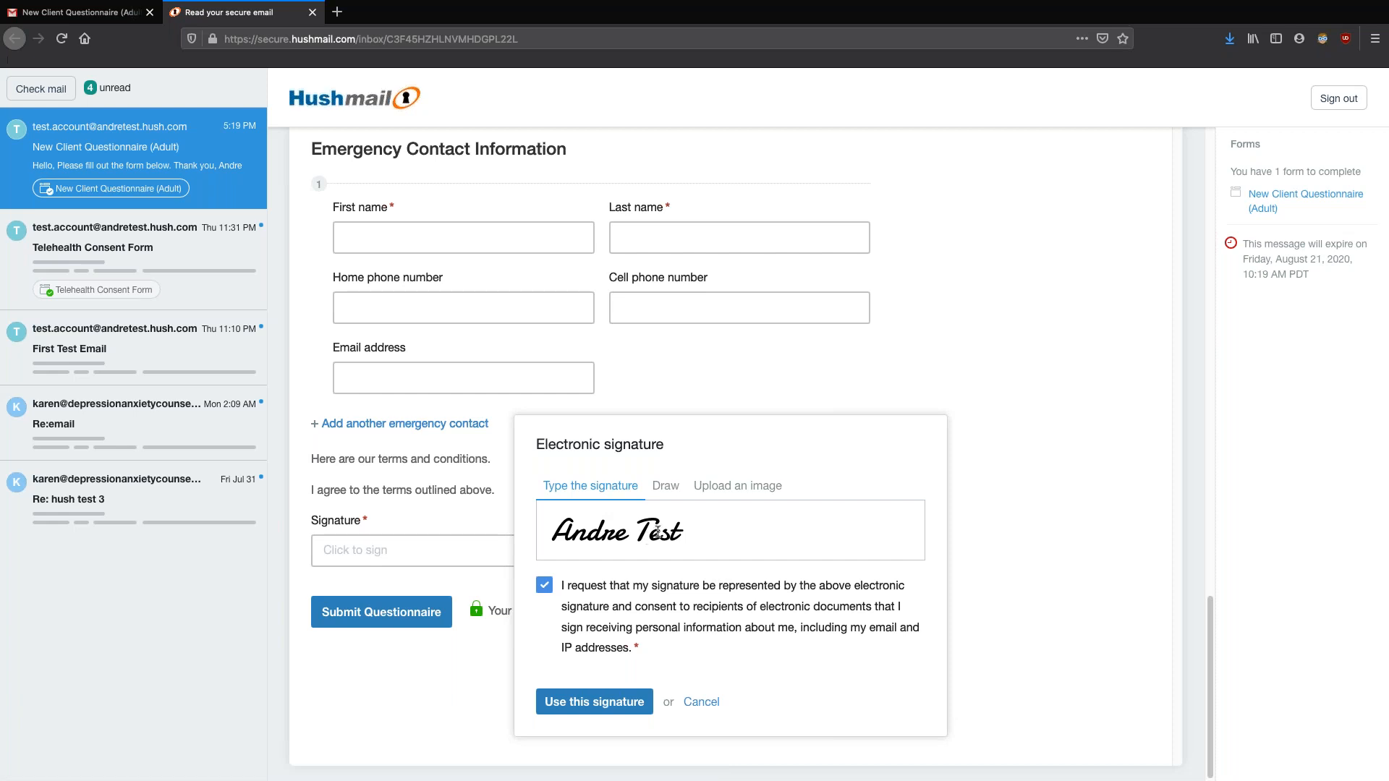
click(666, 490)
click(716, 488)
click(606, 490)
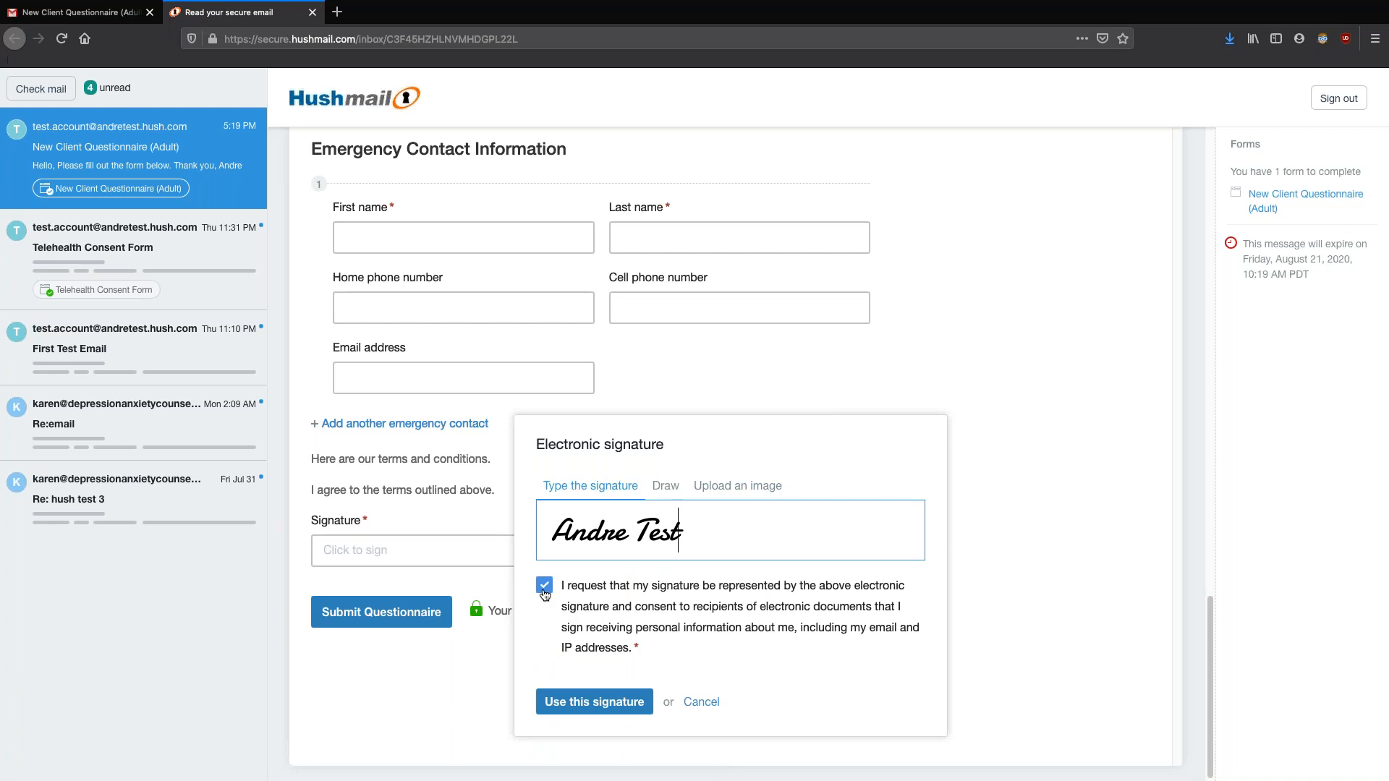
click(596, 701)
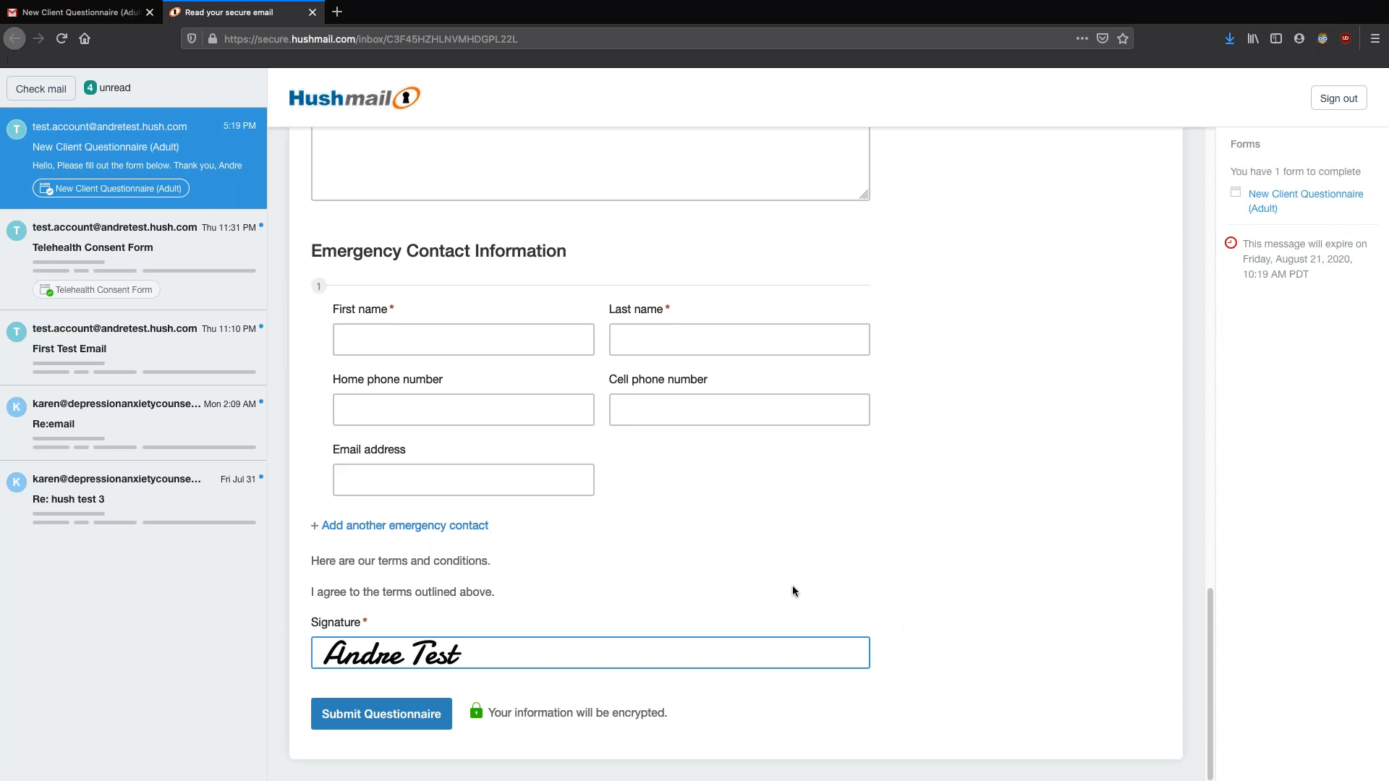
Submit the completed questionnaire and move the Firefox window aside
click(398, 725)
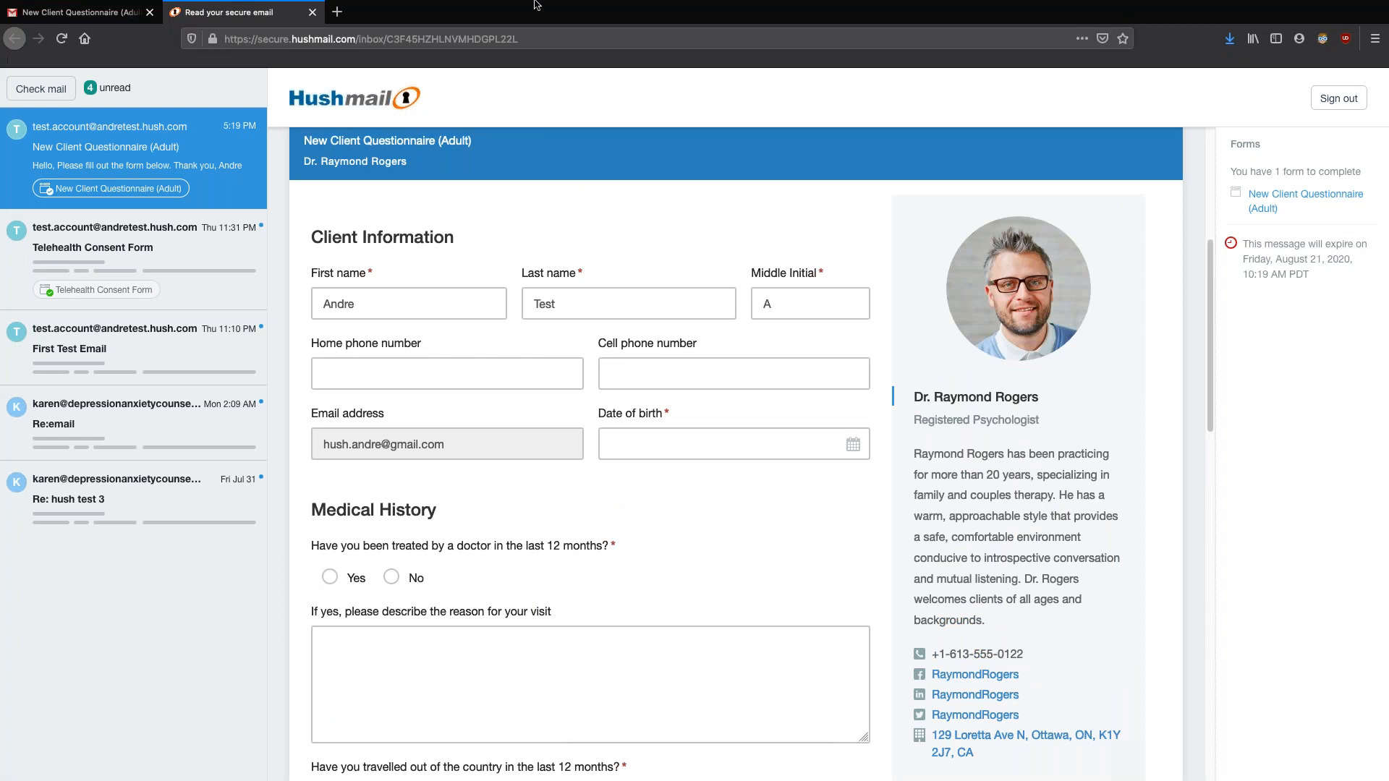
mouse_move(535, 5)
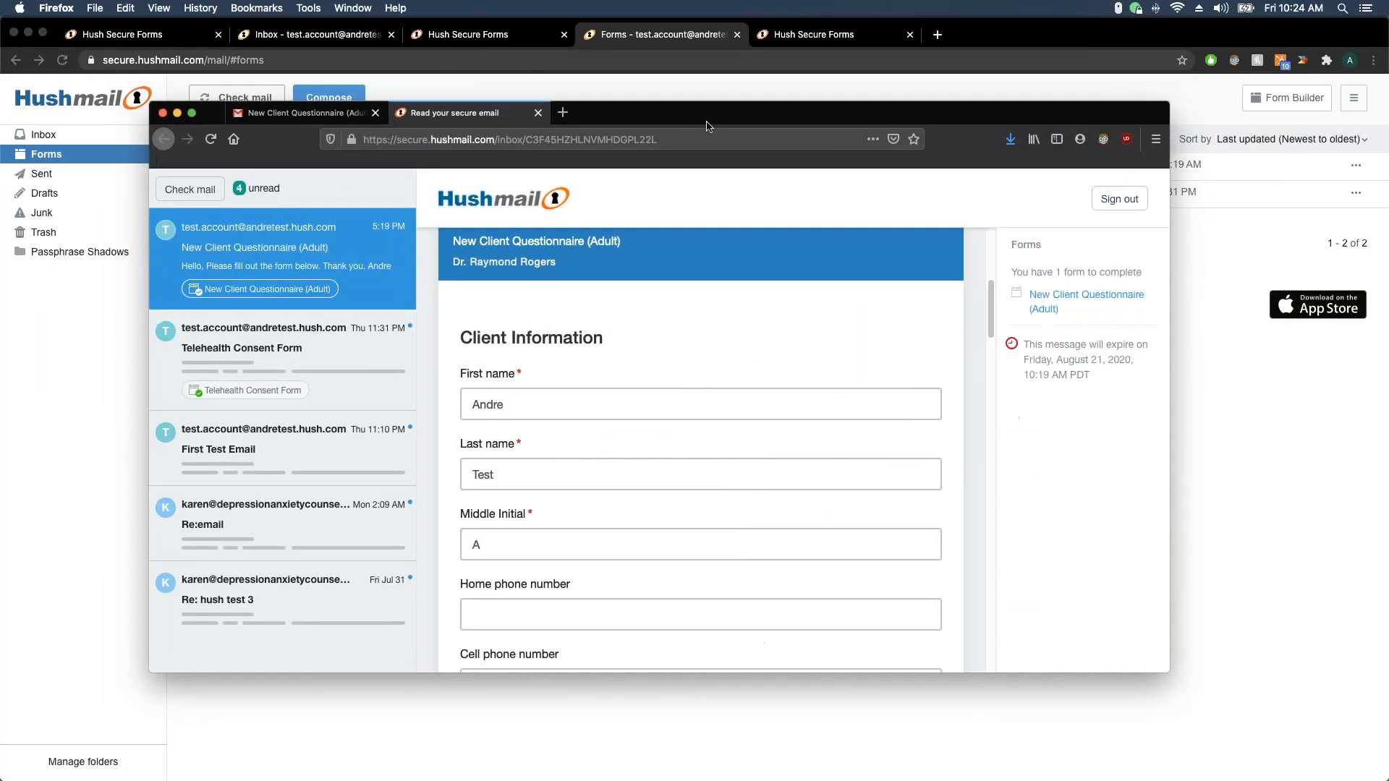
drag(706, 122, 0, 190)
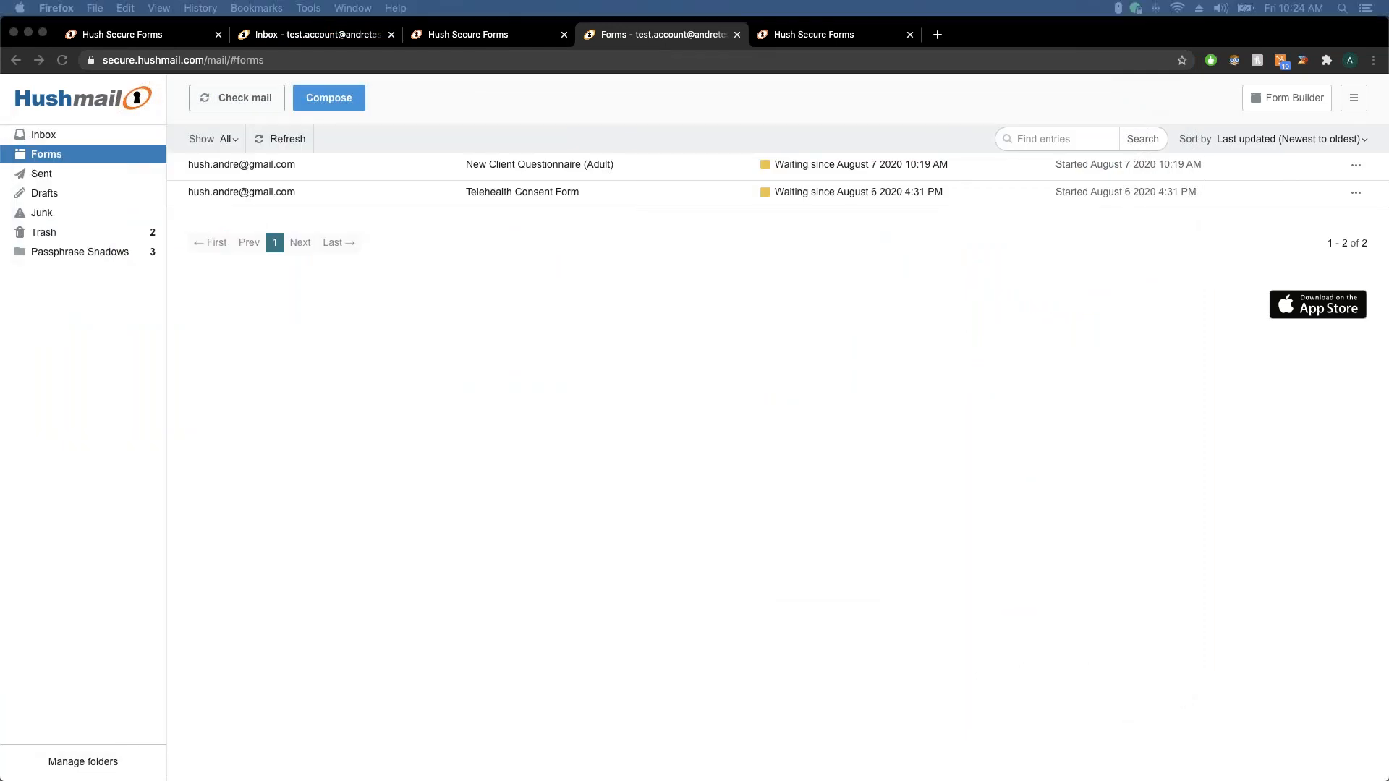
Start a new empty form from the Secure Forms template gallery
click(327, 38)
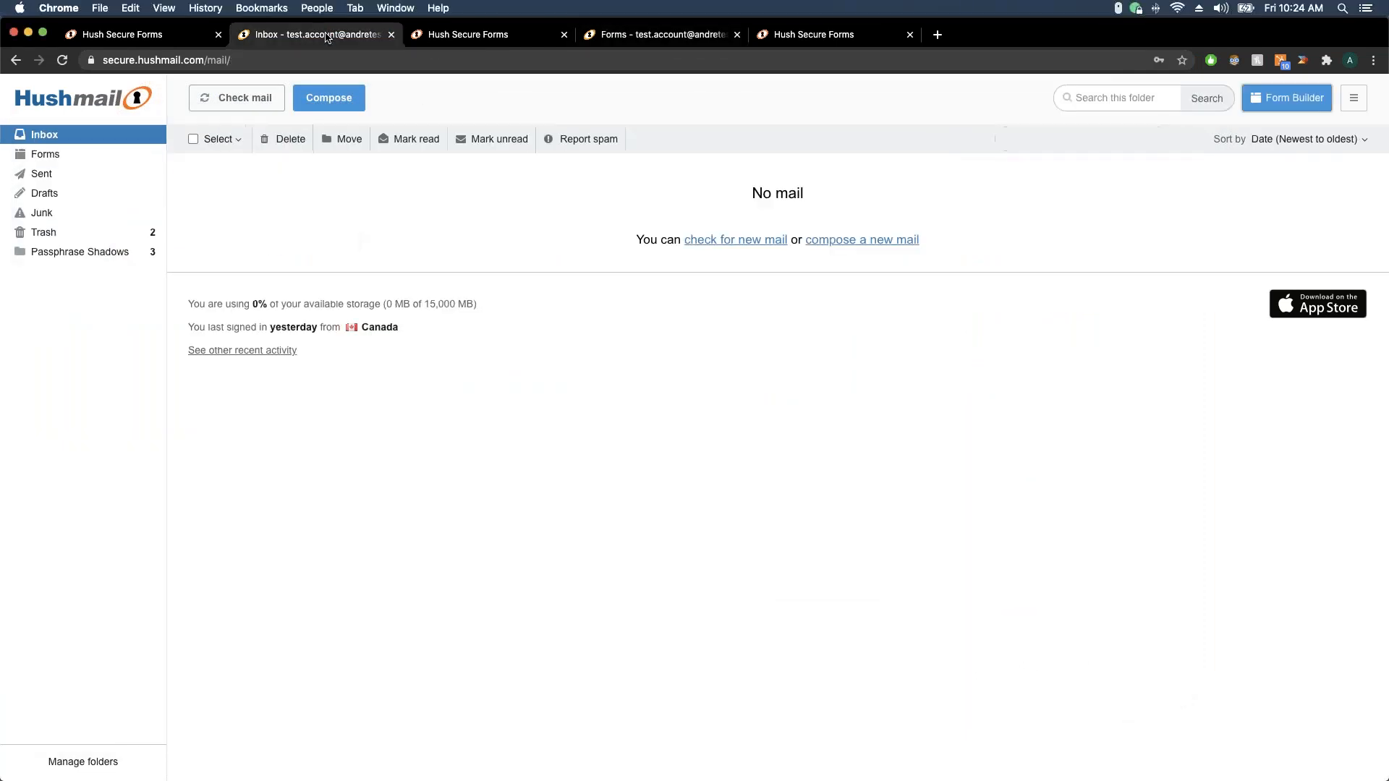
click(477, 34)
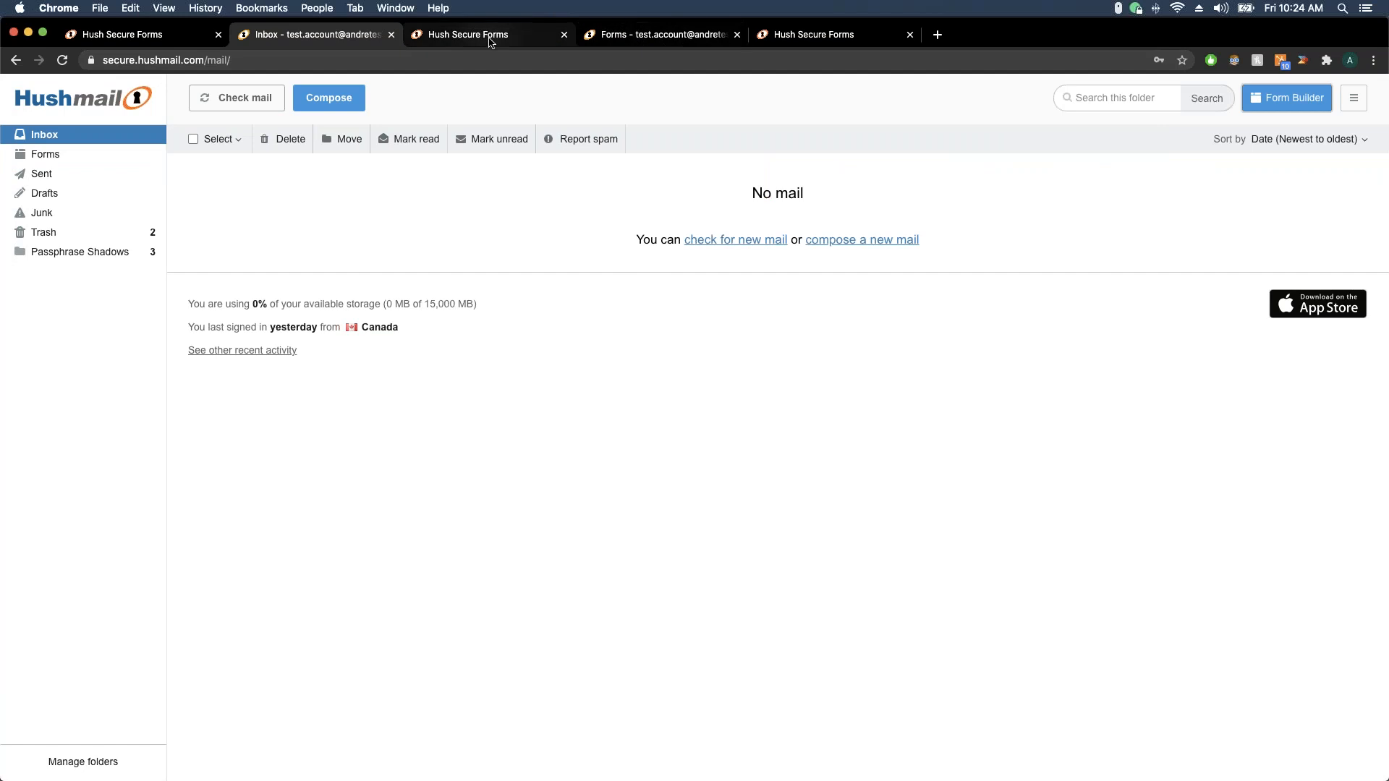
click(81, 145)
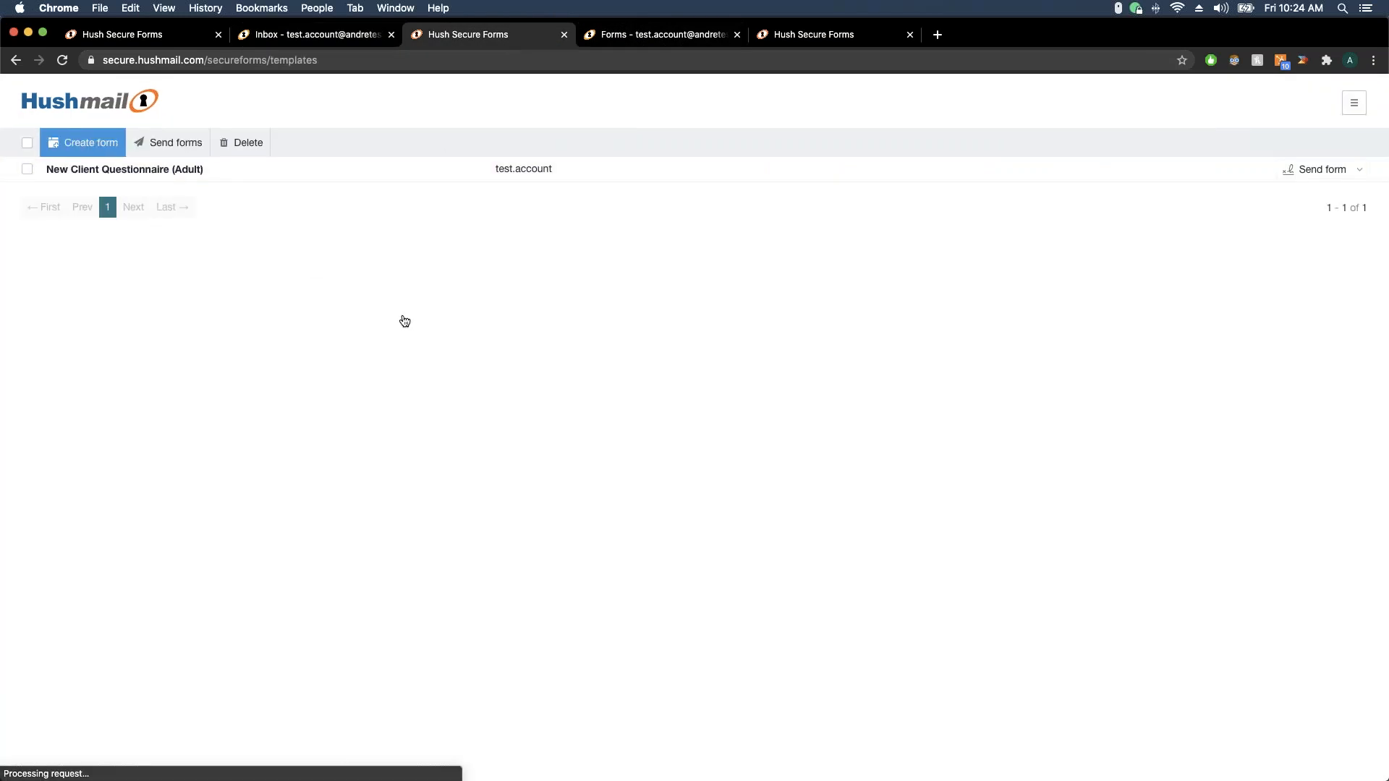
click(332, 479)
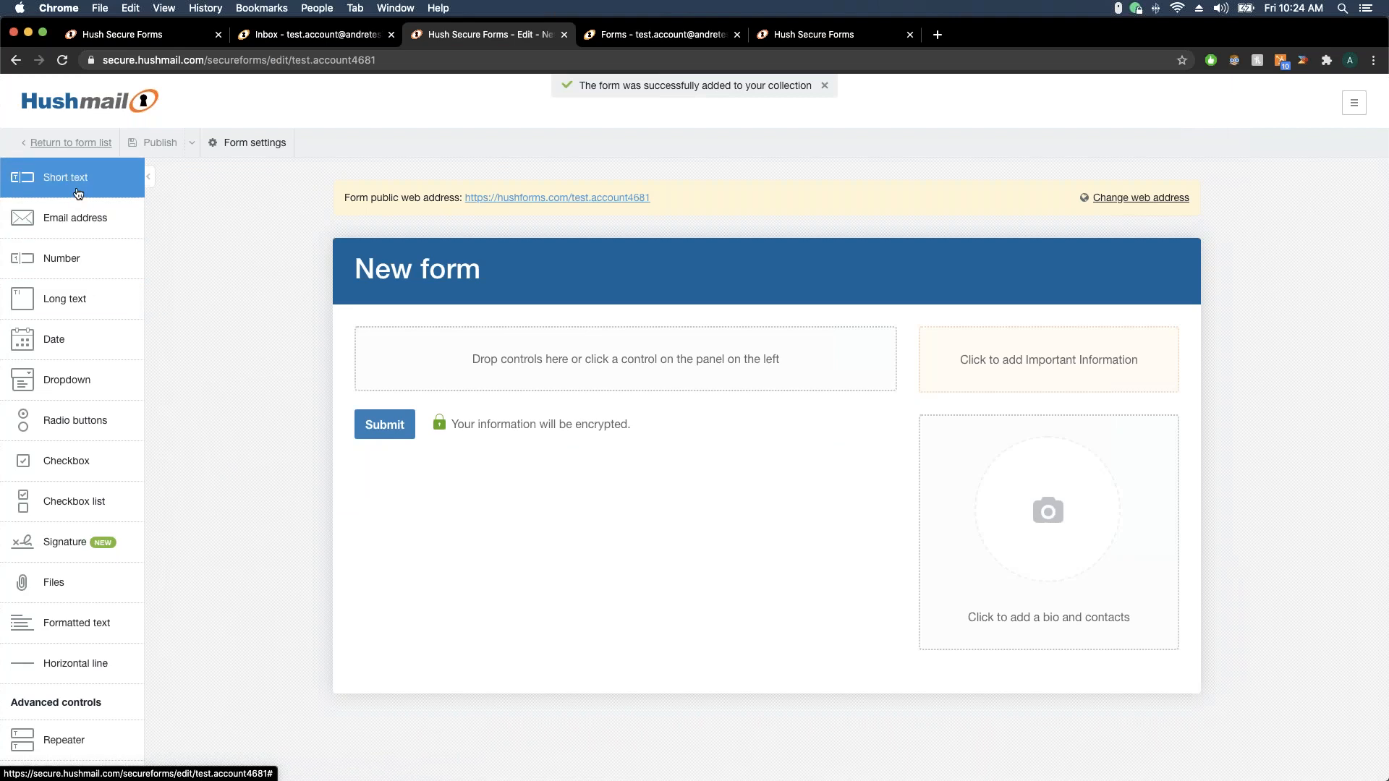
Add a required short-text field named Name, followed by a Signature field
drag(78, 193, 437, 368)
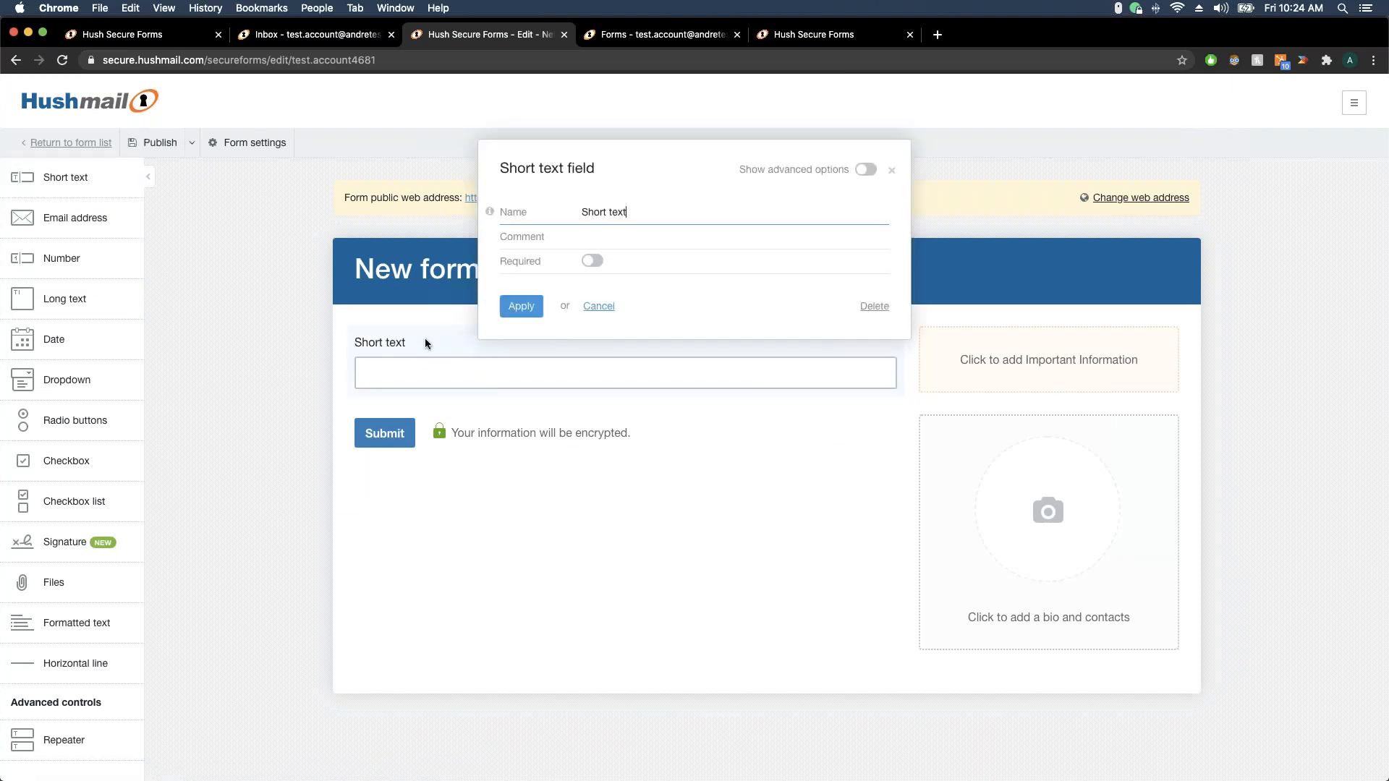
drag(643, 208, 556, 217)
text(Name)
click(592, 263)
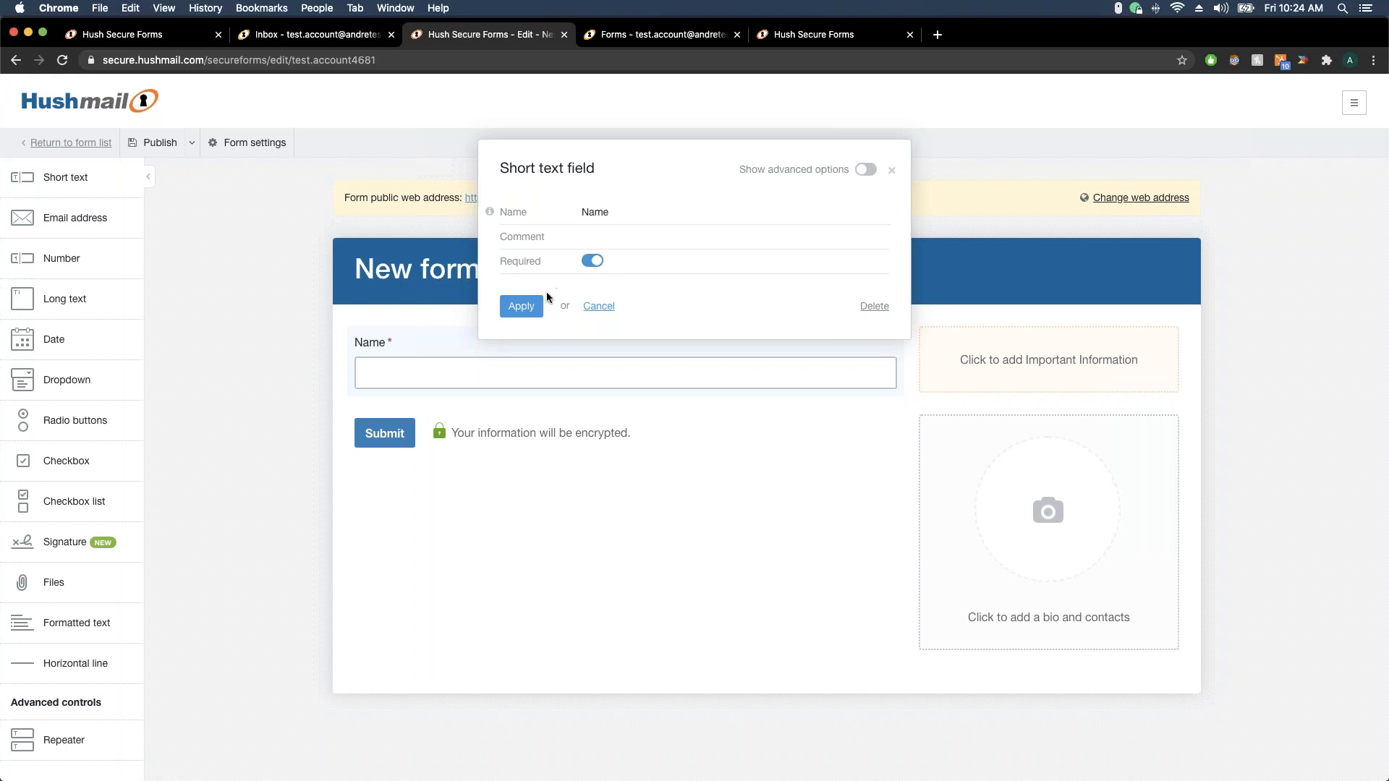
click(526, 304)
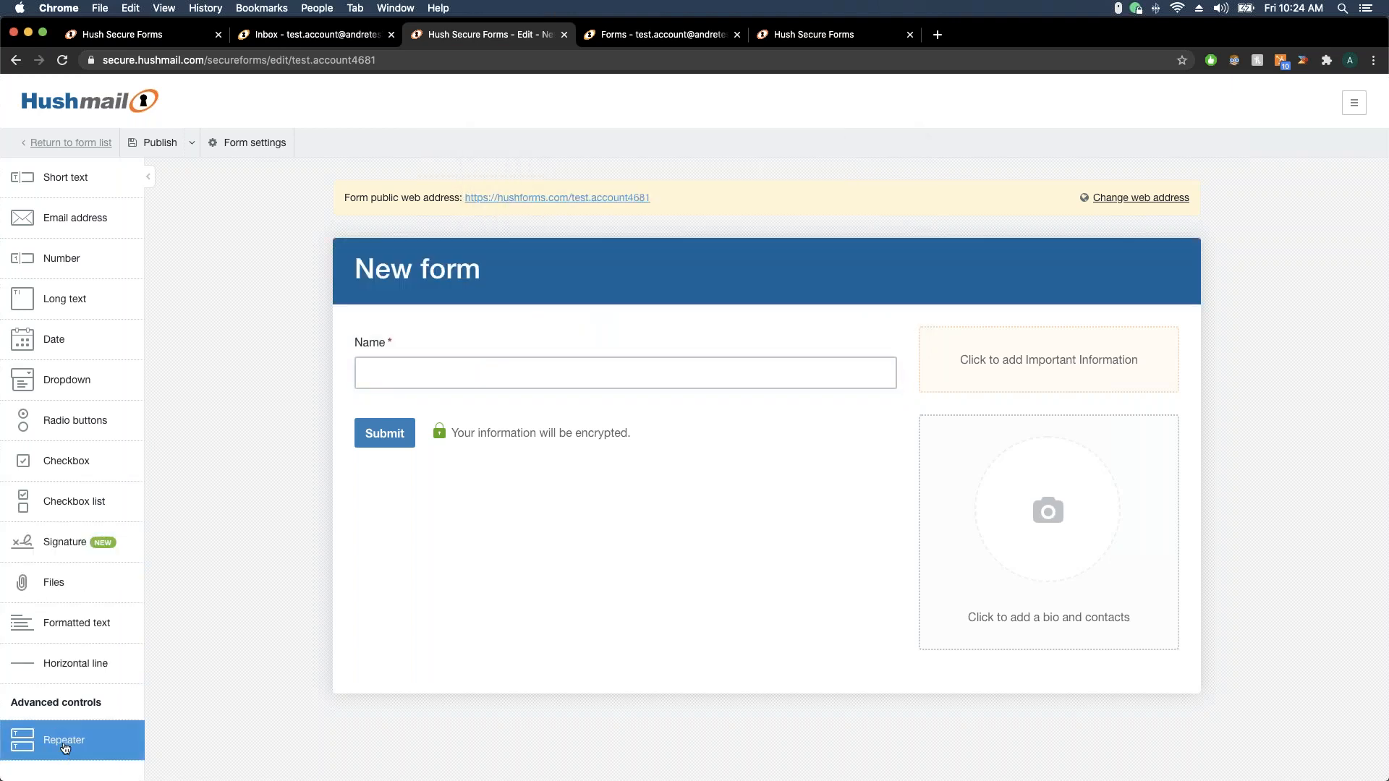
drag(97, 543, 437, 391)
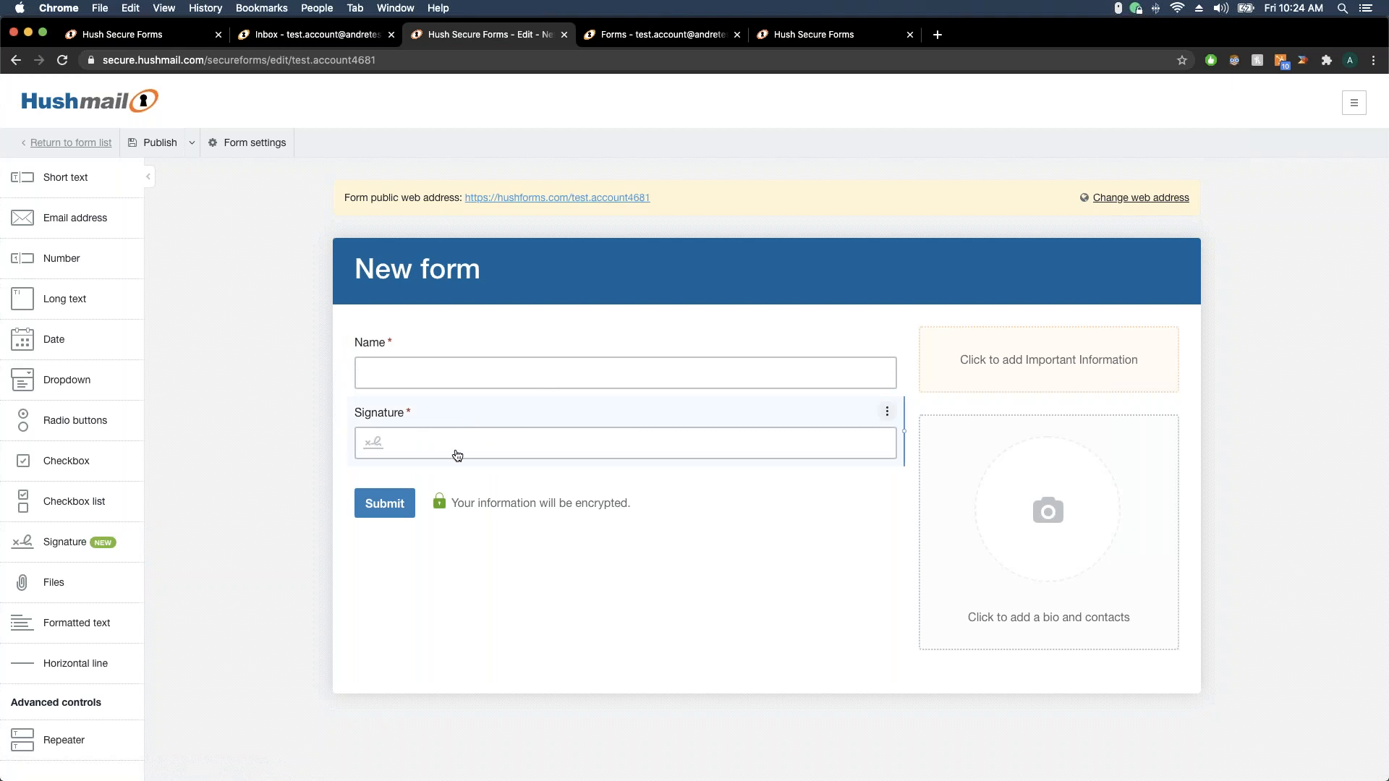
Retitle the form from 'New form' to 'Test form'
click(451, 270)
key(Left)
key(Left)
key(Left)
key(Left)
key(Left)
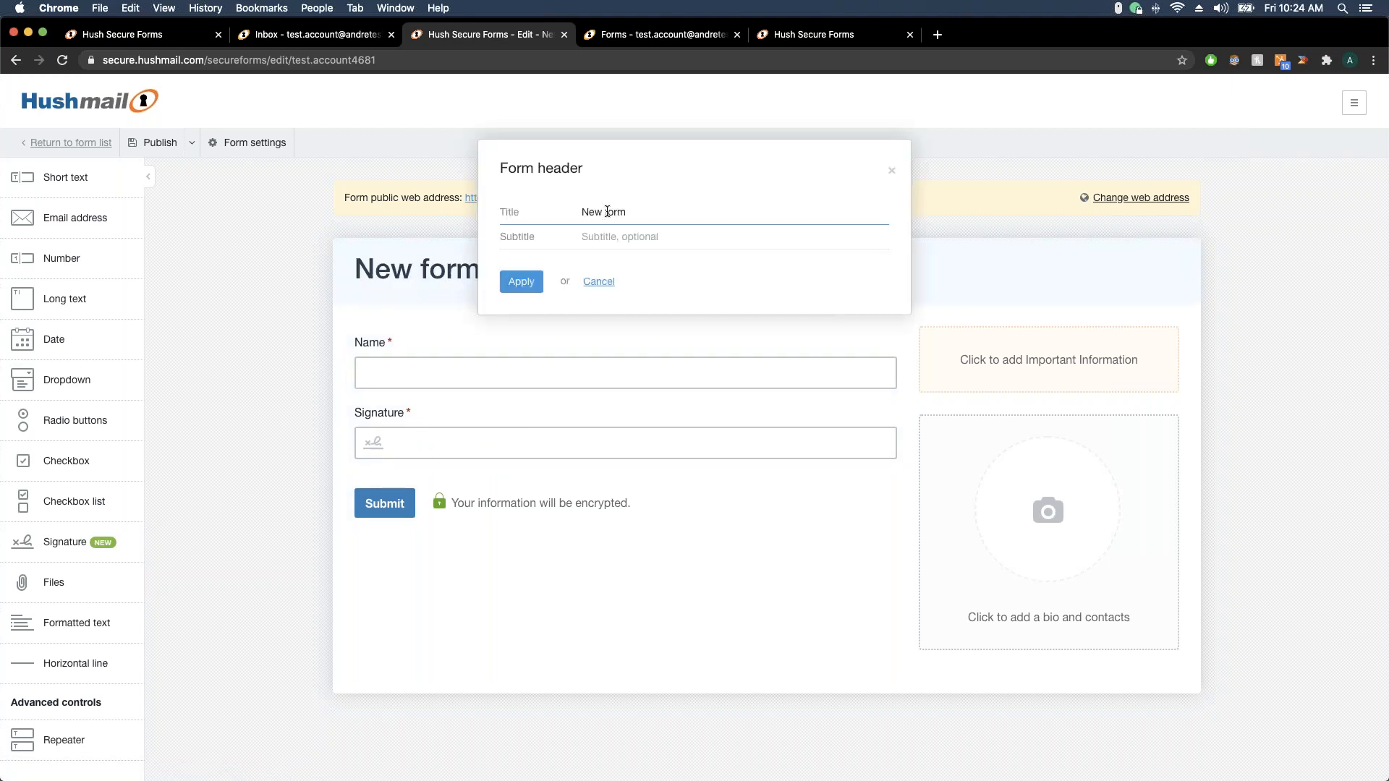
key(shift+Left)
key(shift+Left)
key(shift+Left)
text(Test)
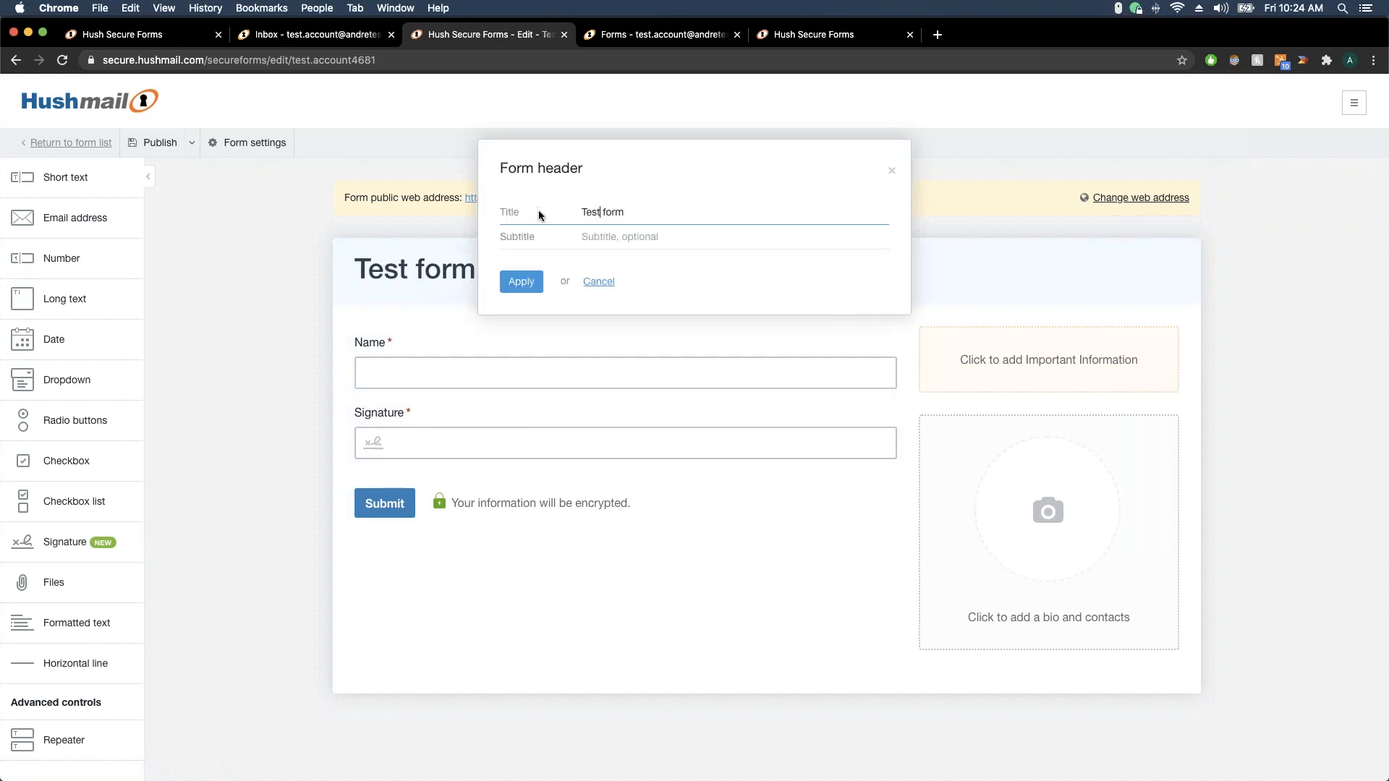
click(521, 281)
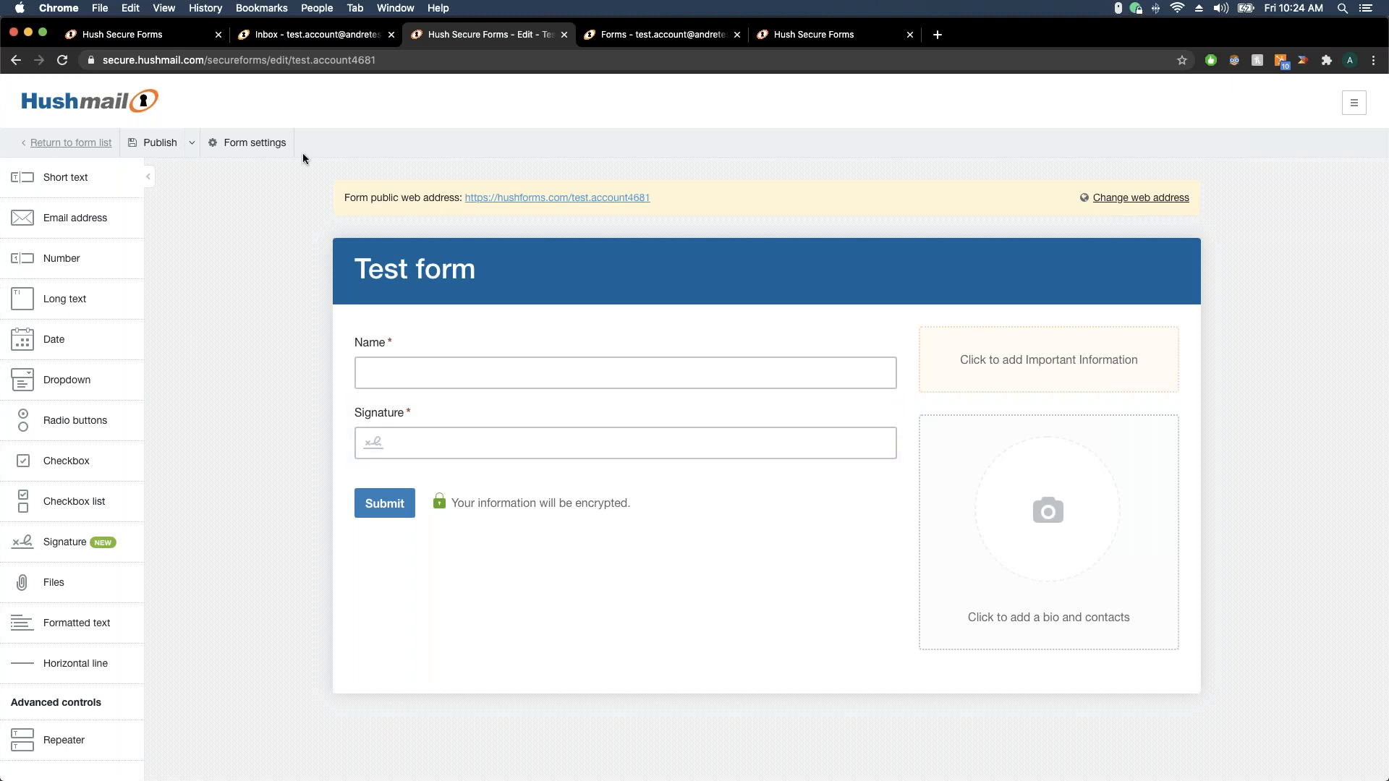
Publish the form, accepting public-address deactivation, and start an email sending it
click(157, 149)
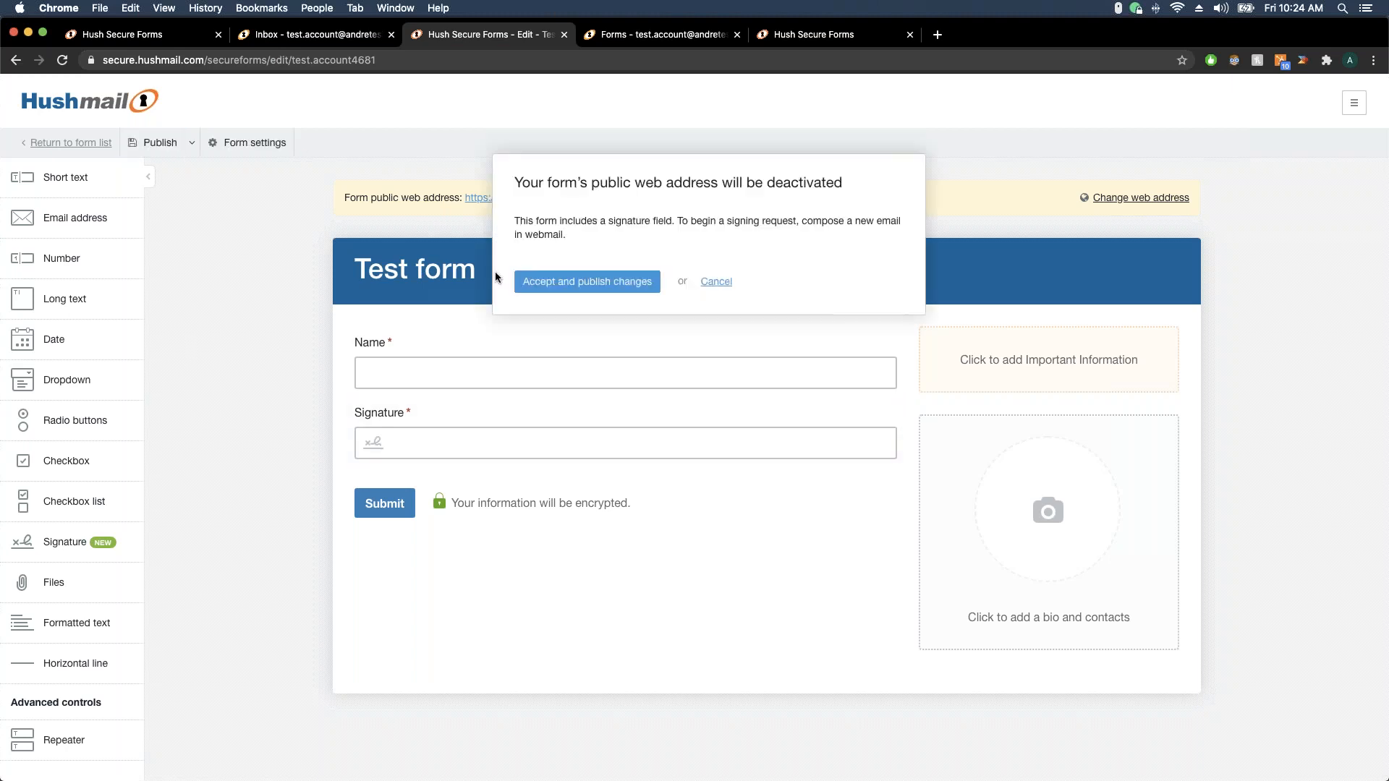
click(544, 281)
click(97, 144)
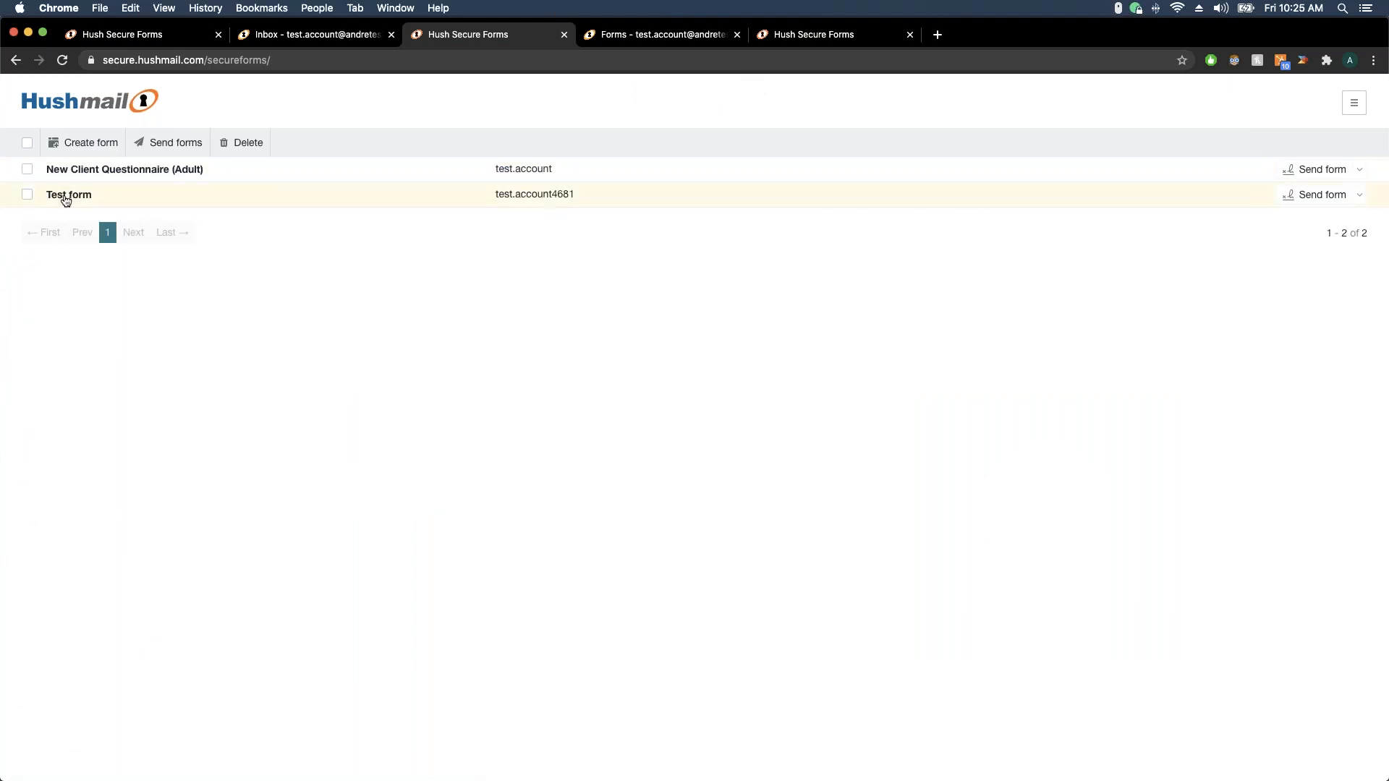
click(1299, 196)
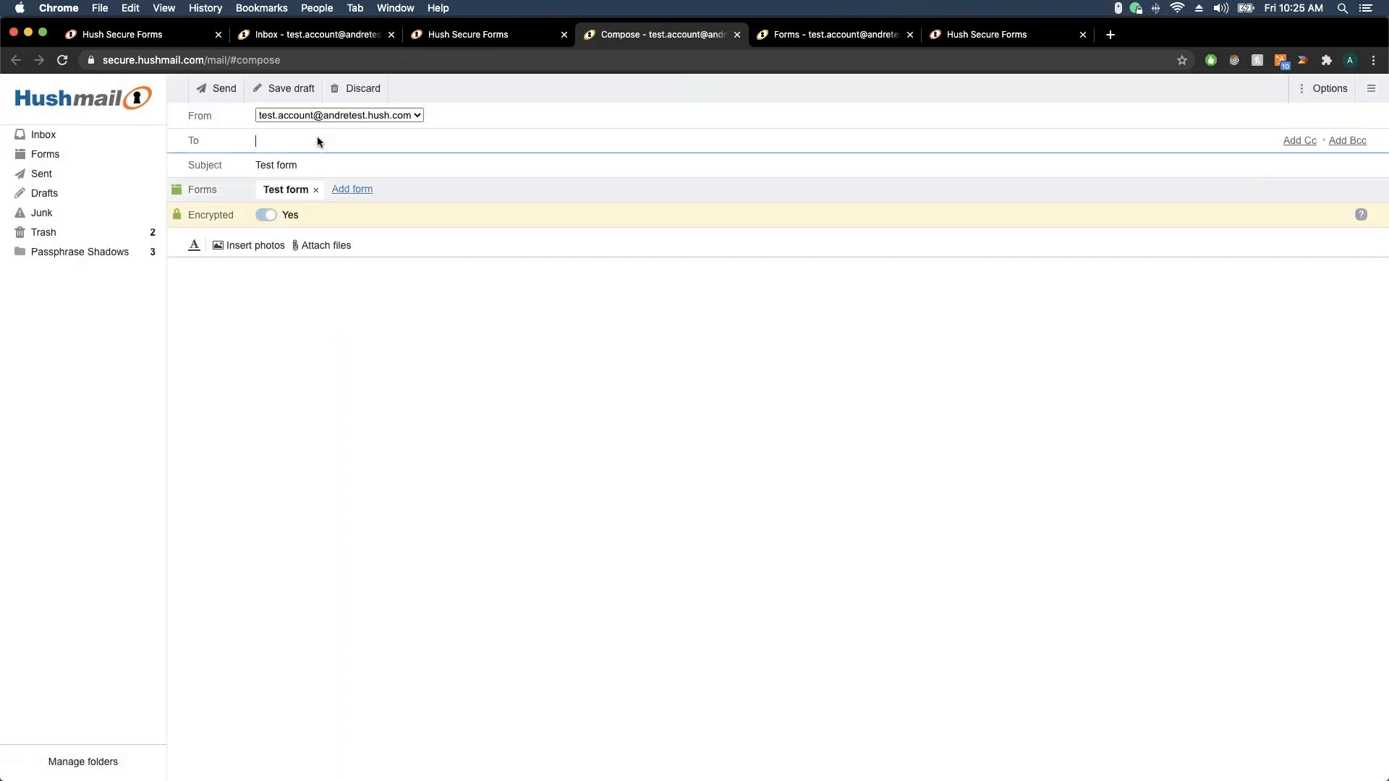
Send the Test form to the suggested recipient with the note 'Please fill out', then view Forms
text(hush.)
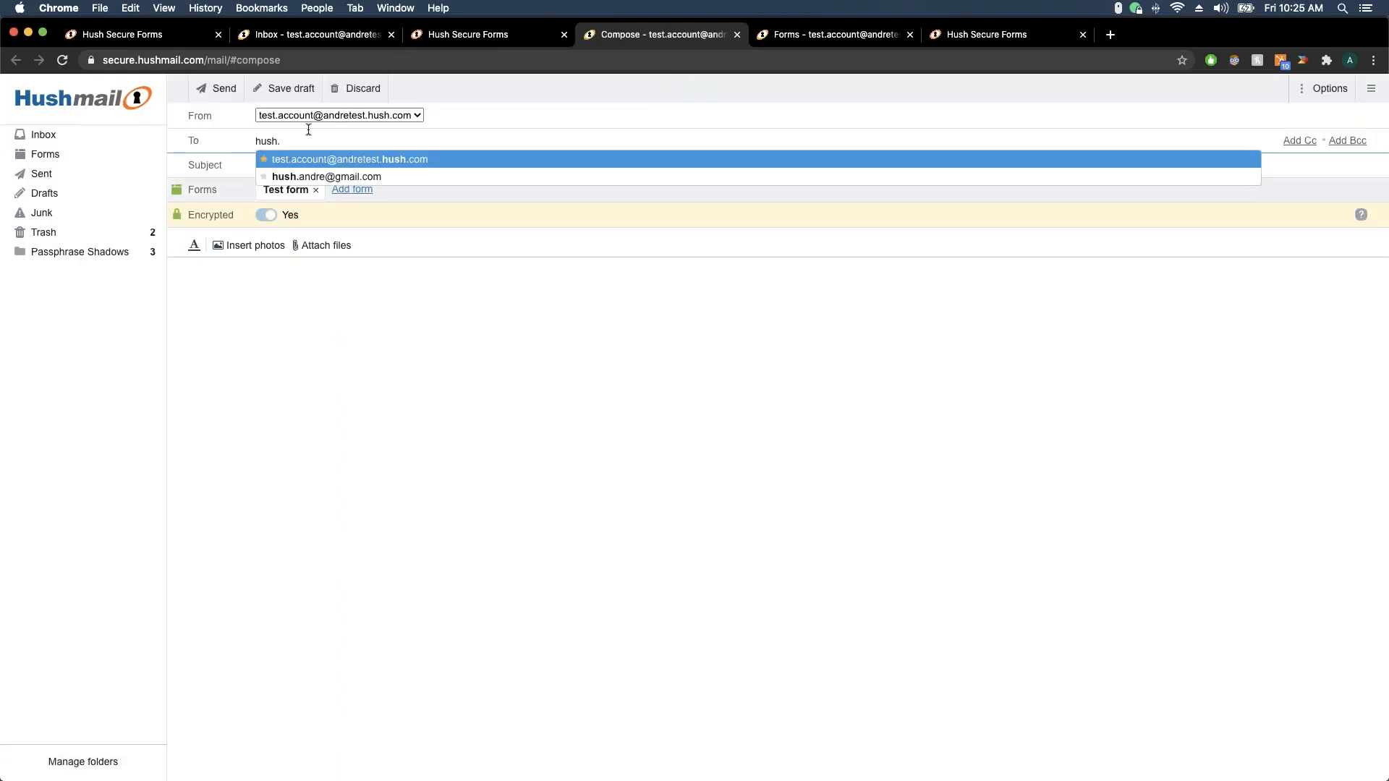
click(311, 177)
click(299, 302)
text(Tes)
text(Please fil)
text(l out.)
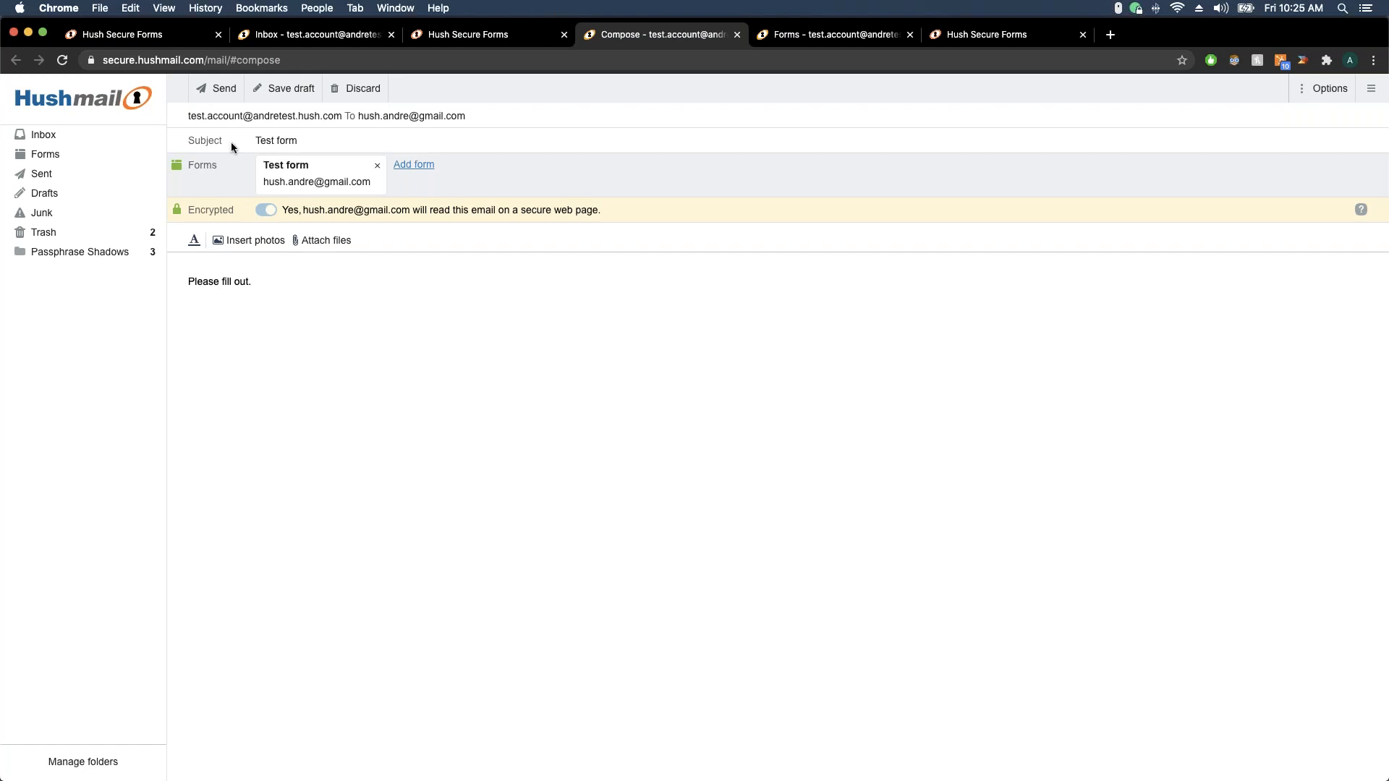
click(216, 88)
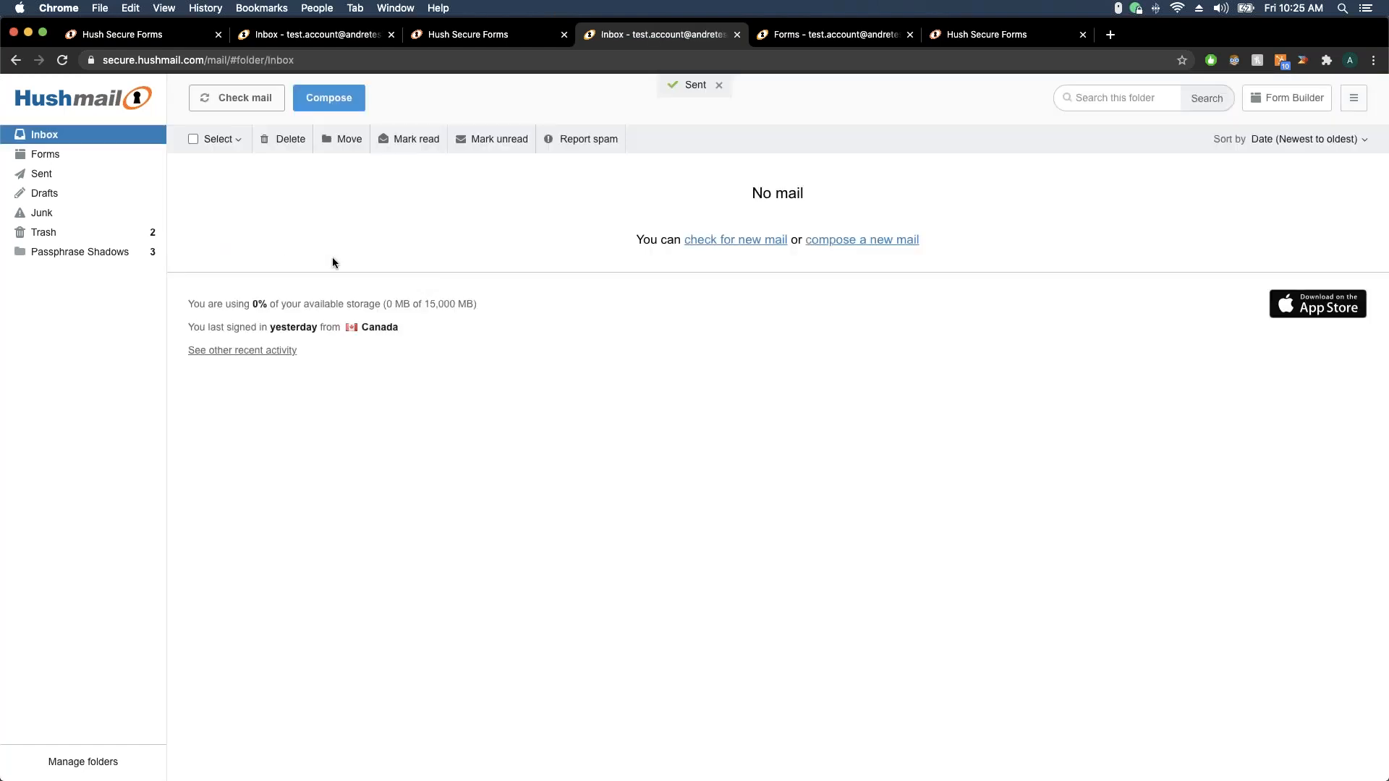
click(105, 154)
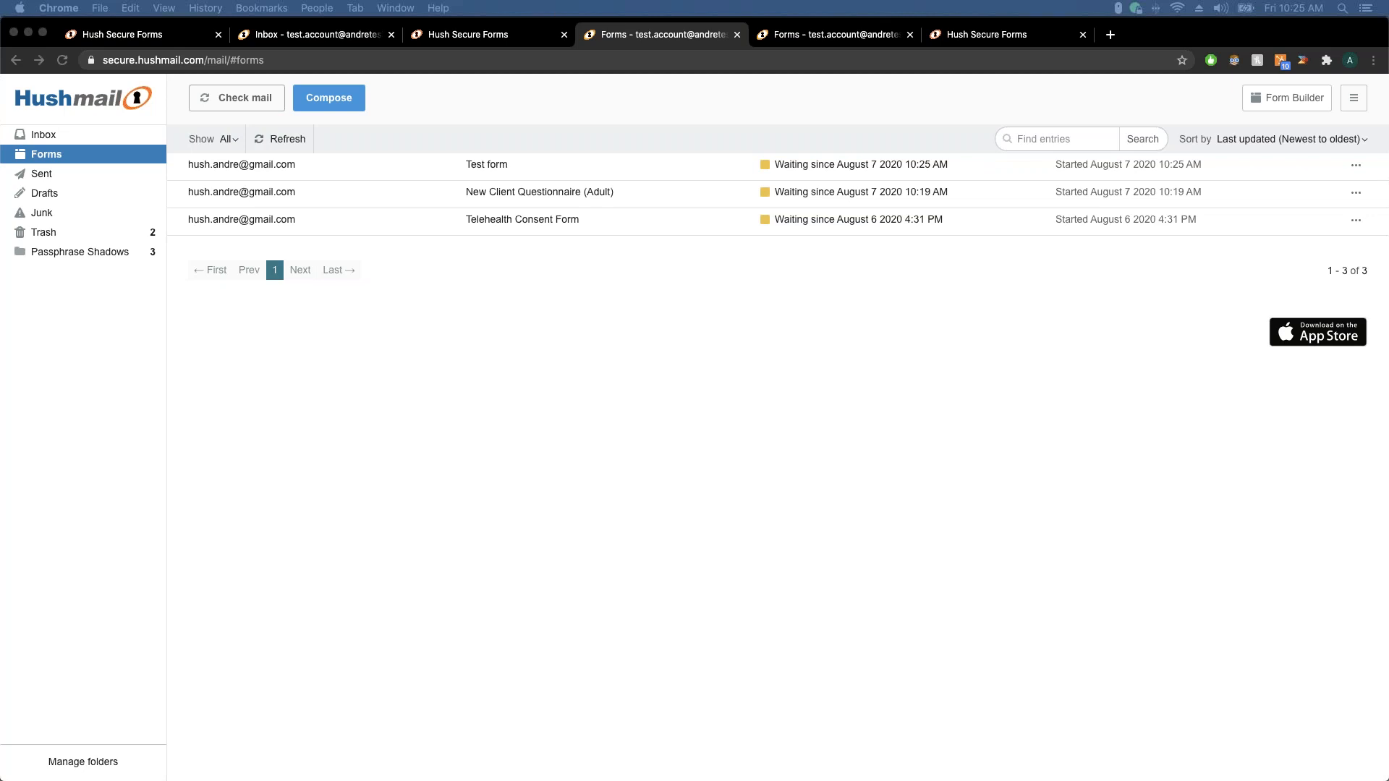
In Gmail, open the secure message and enter the client's name in the Name field
drag(0, 153, 691, 40)
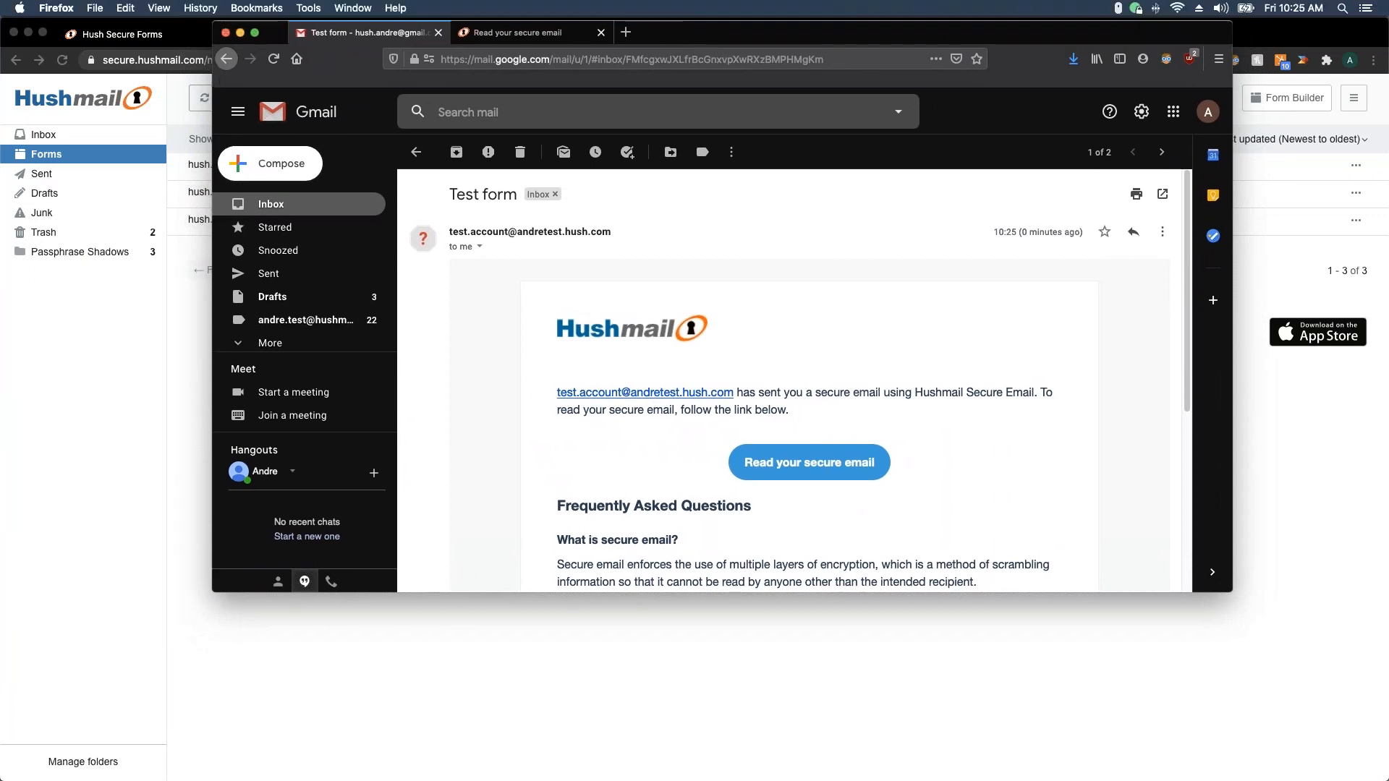
scroll(816, 453, down, 3)
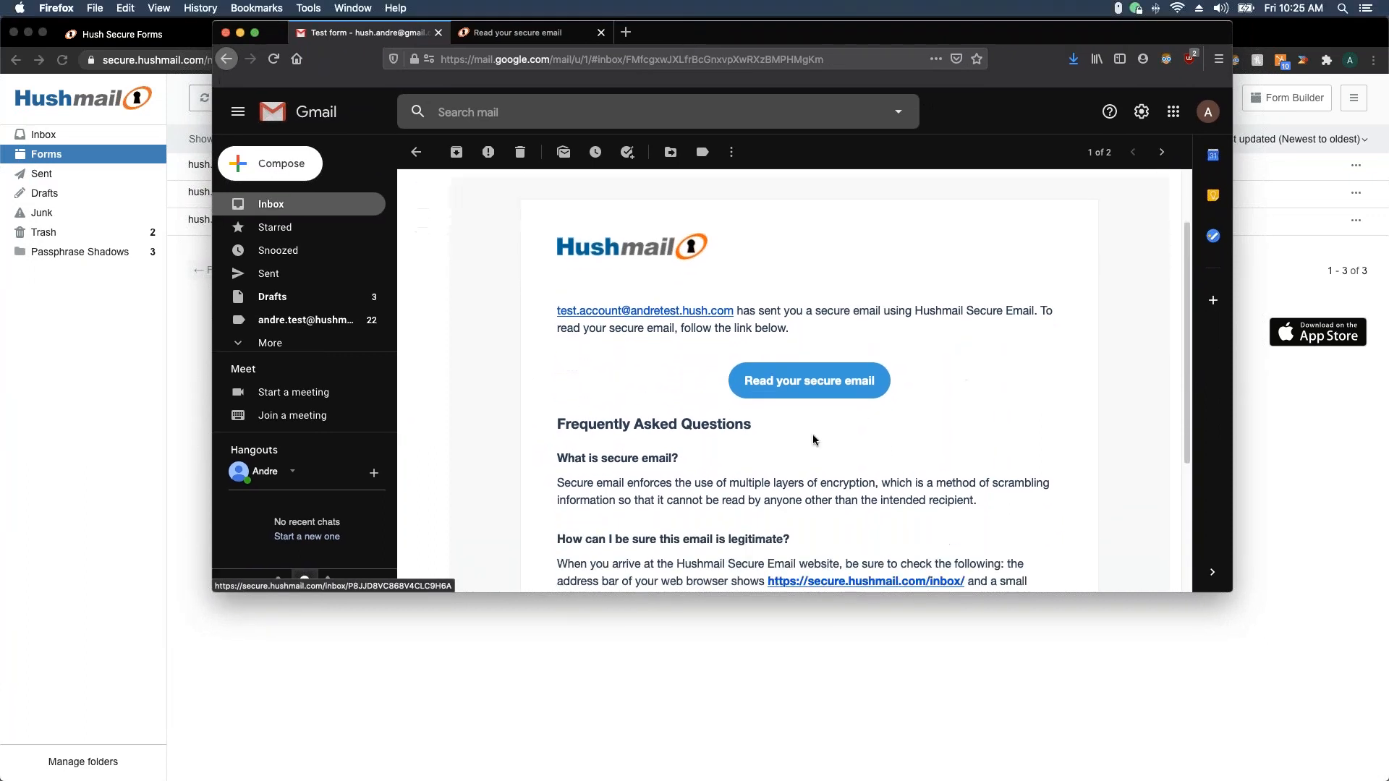
click(815, 390)
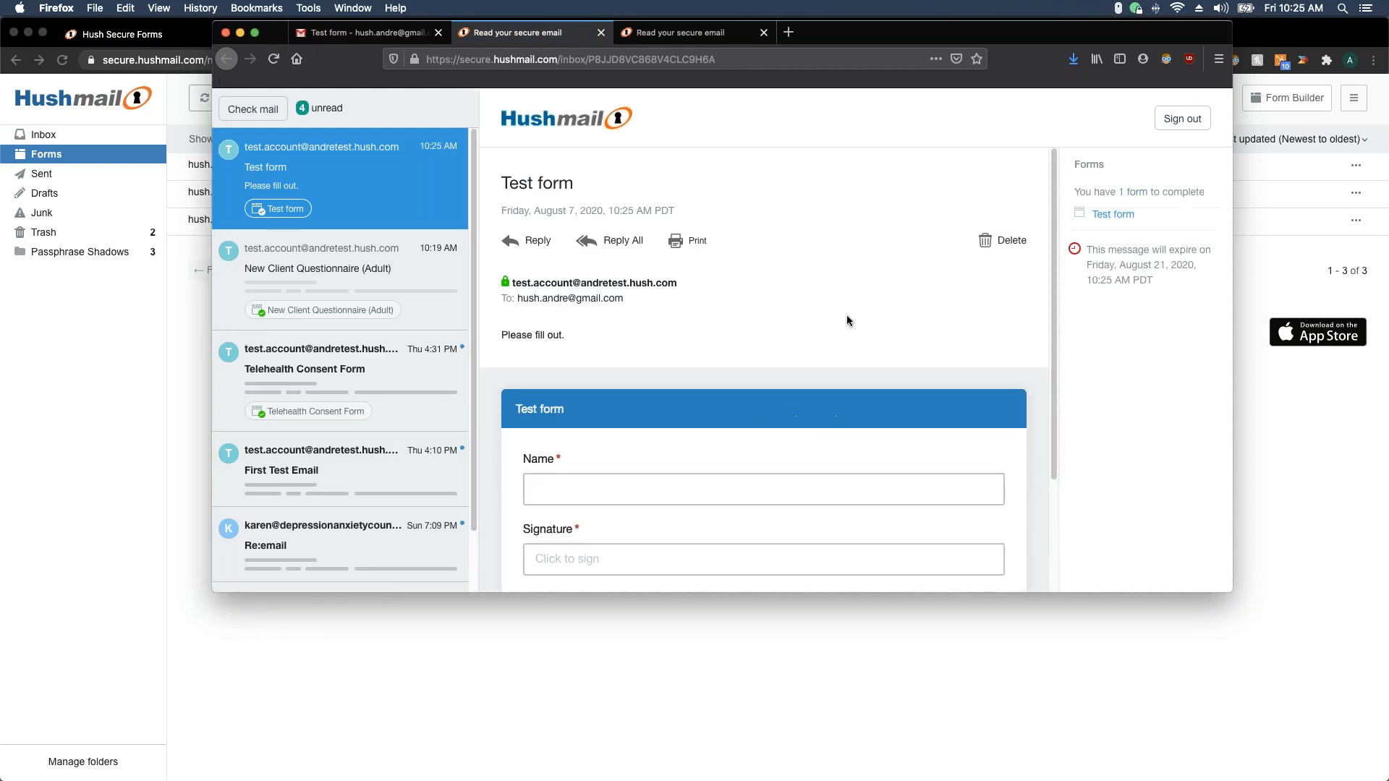
scroll(766, 384, down, 4)
click(657, 360)
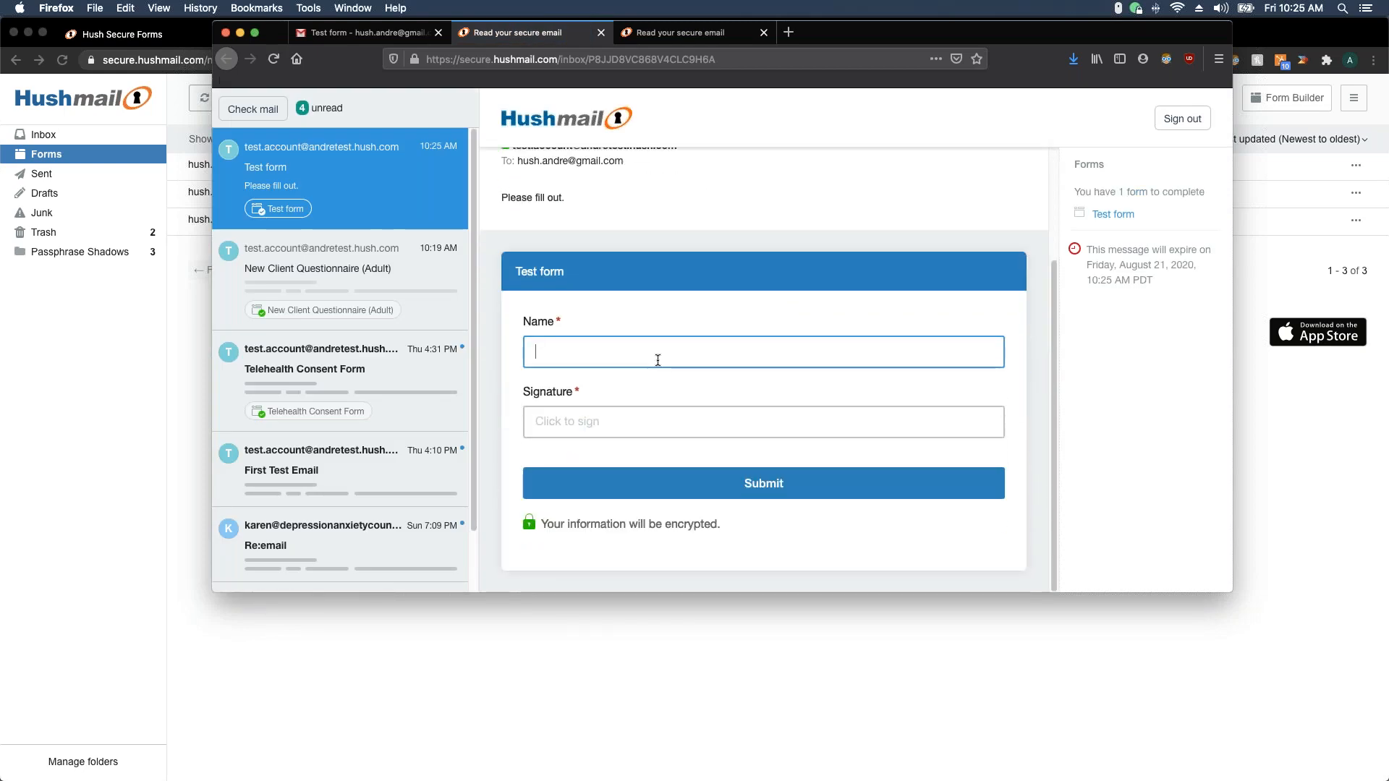
text(Andre Test)
Type the client's name as signature, consent to e-signing, apply it, and submit
click(634, 416)
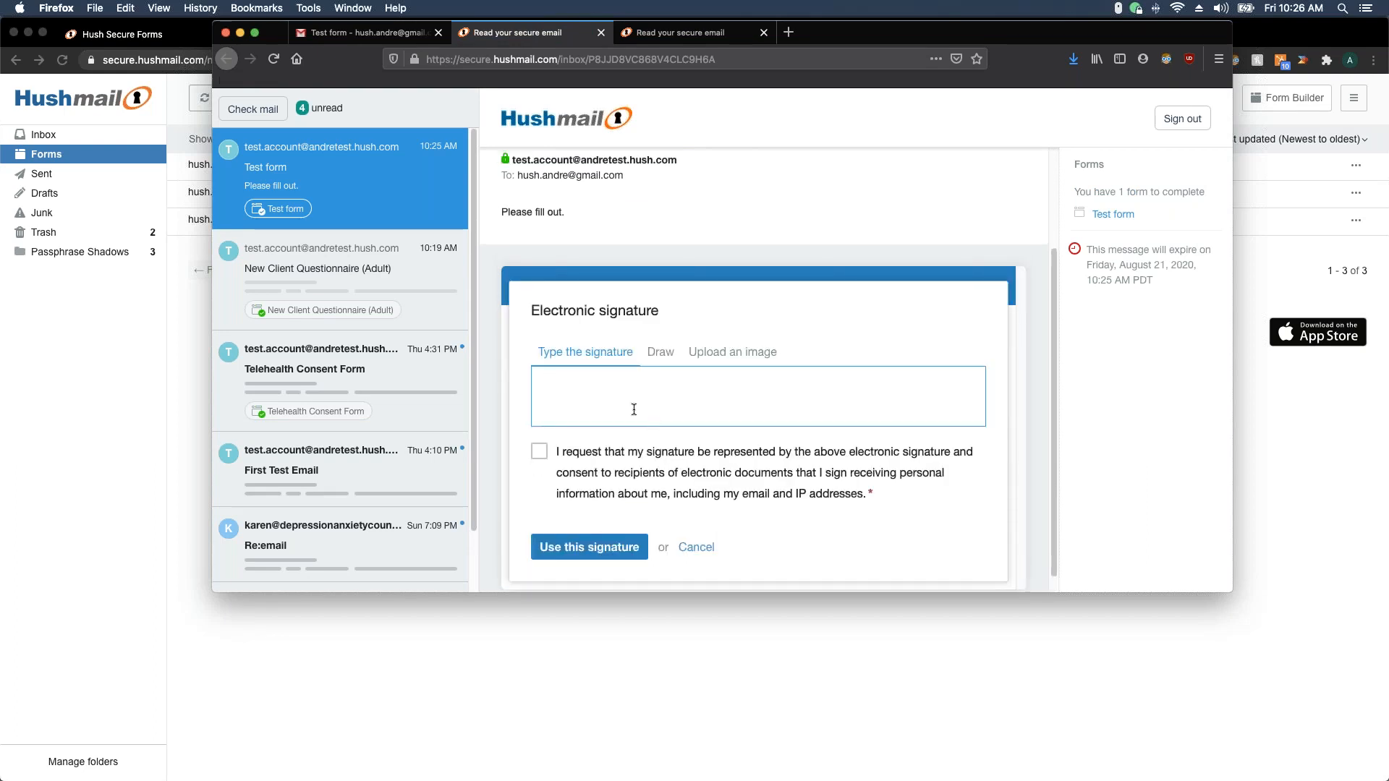
text(Andre Test)
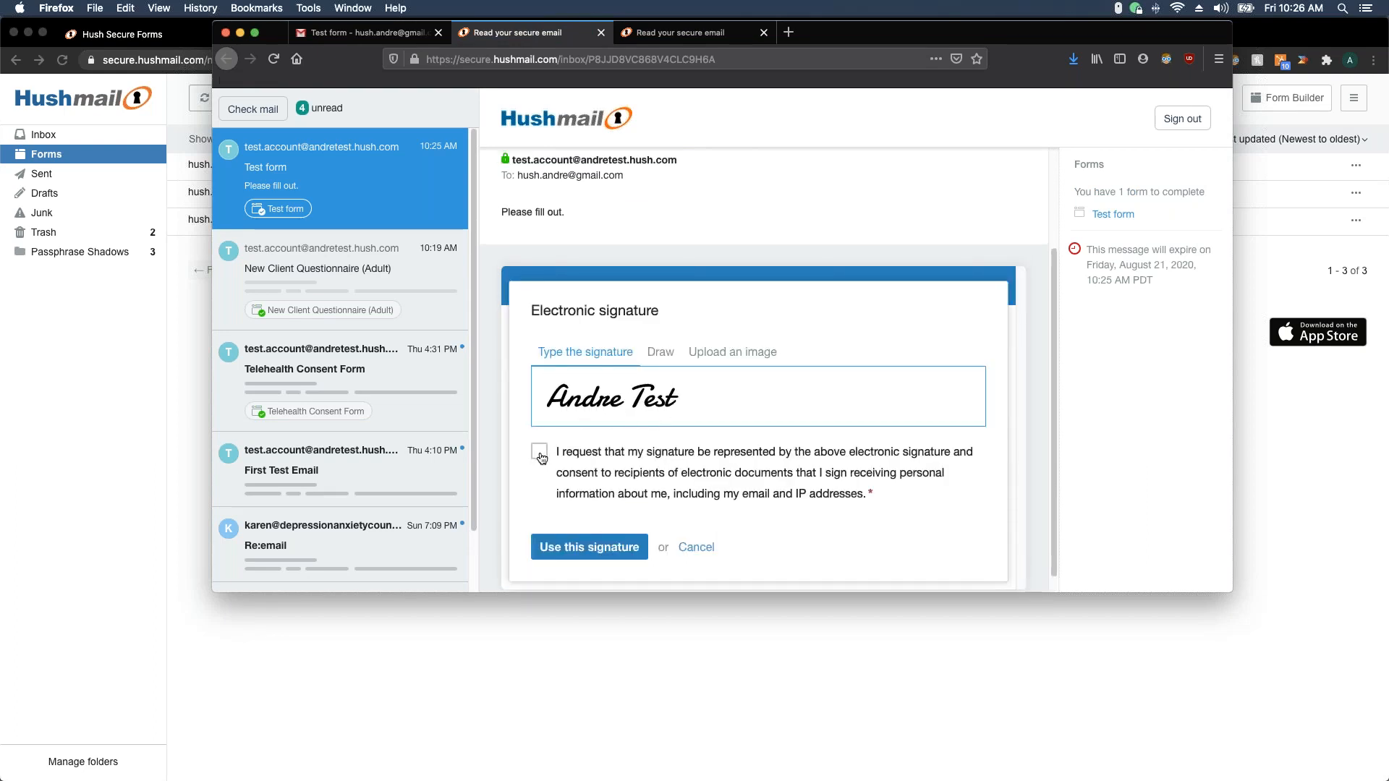
click(540, 454)
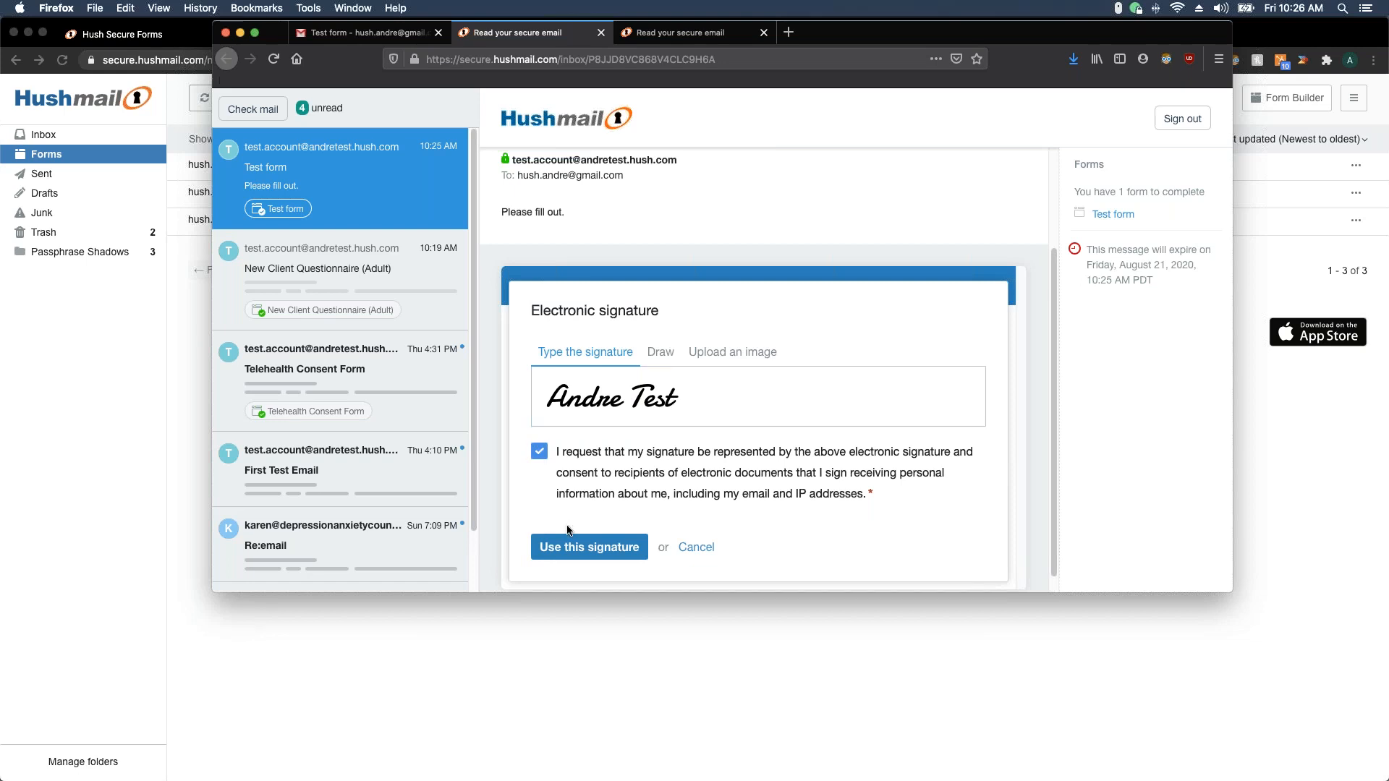
click(575, 551)
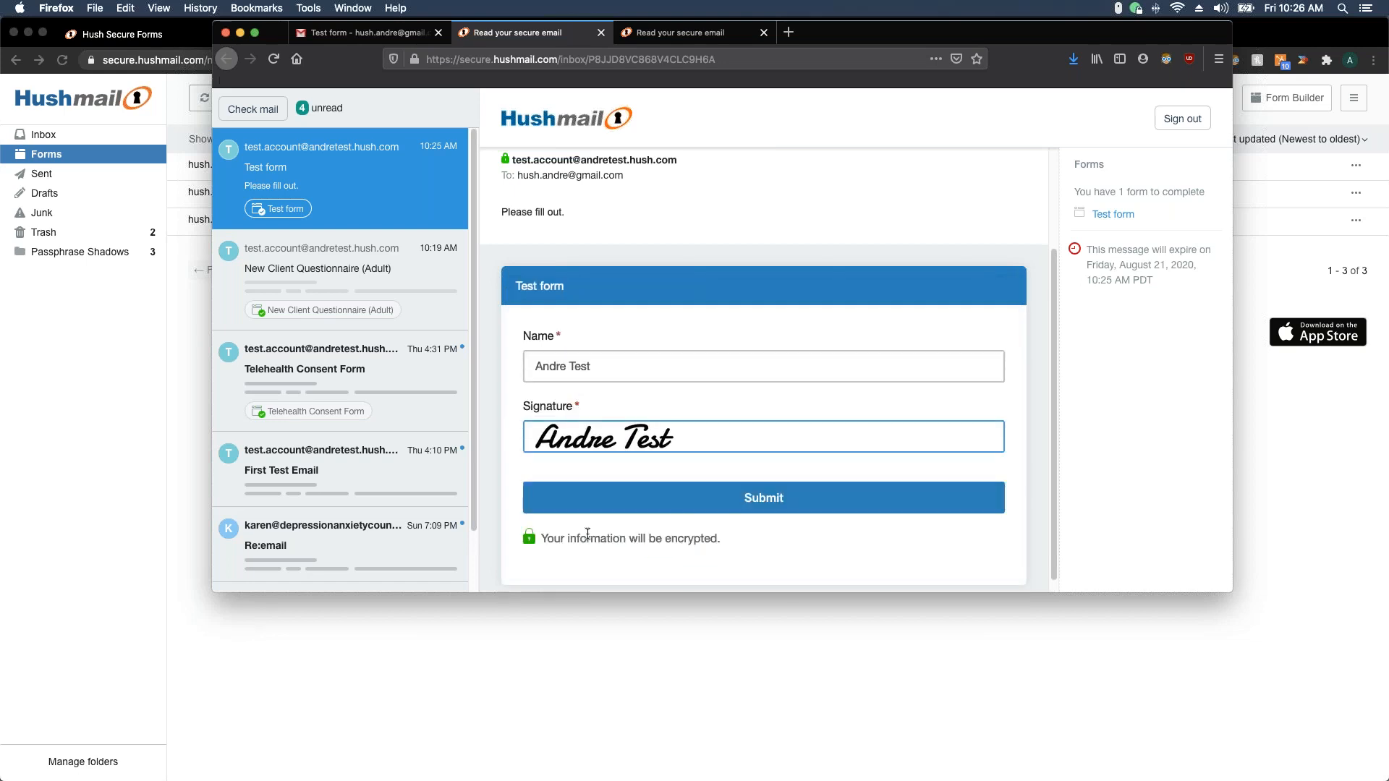
click(716, 502)
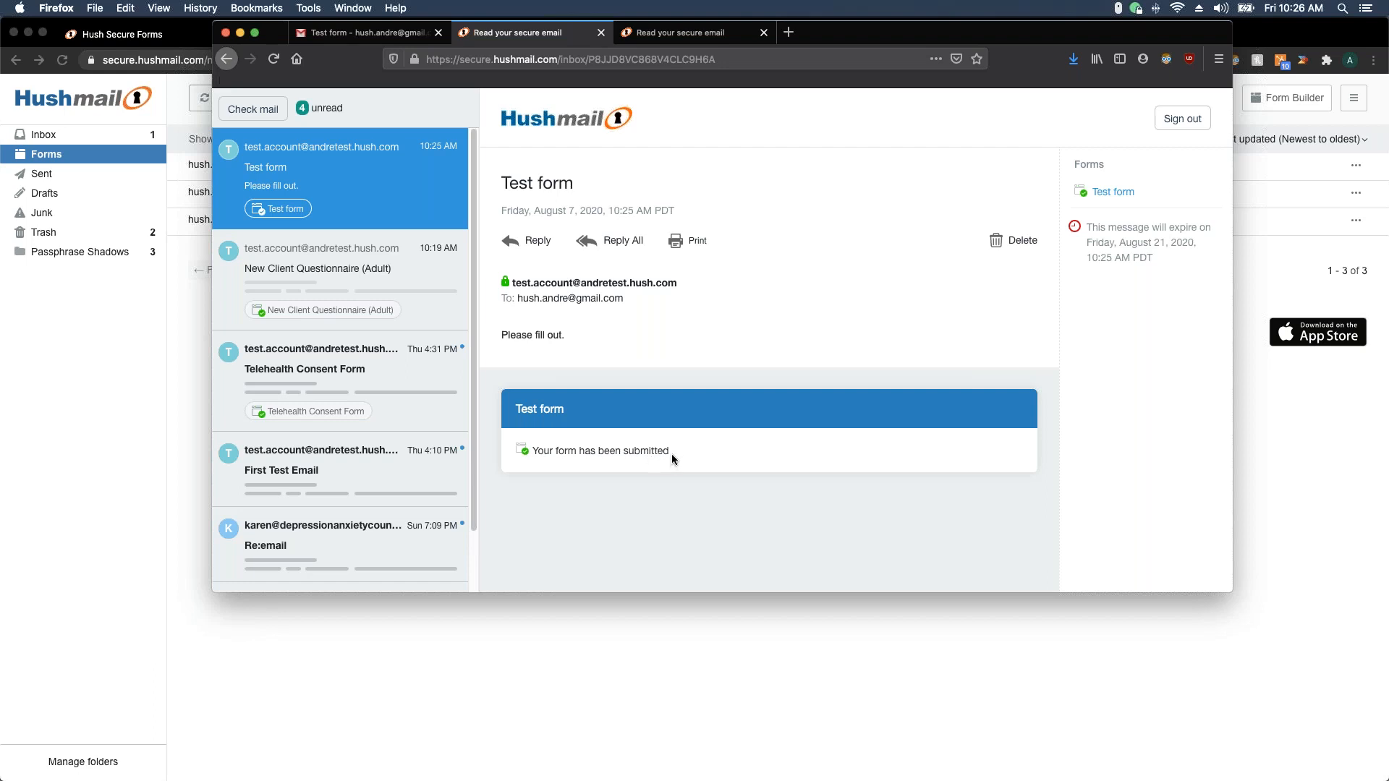
Open the returned Test form in the sender's Inbox, then refresh Forms to show it Completed
drag(897, 38, 0, 117)
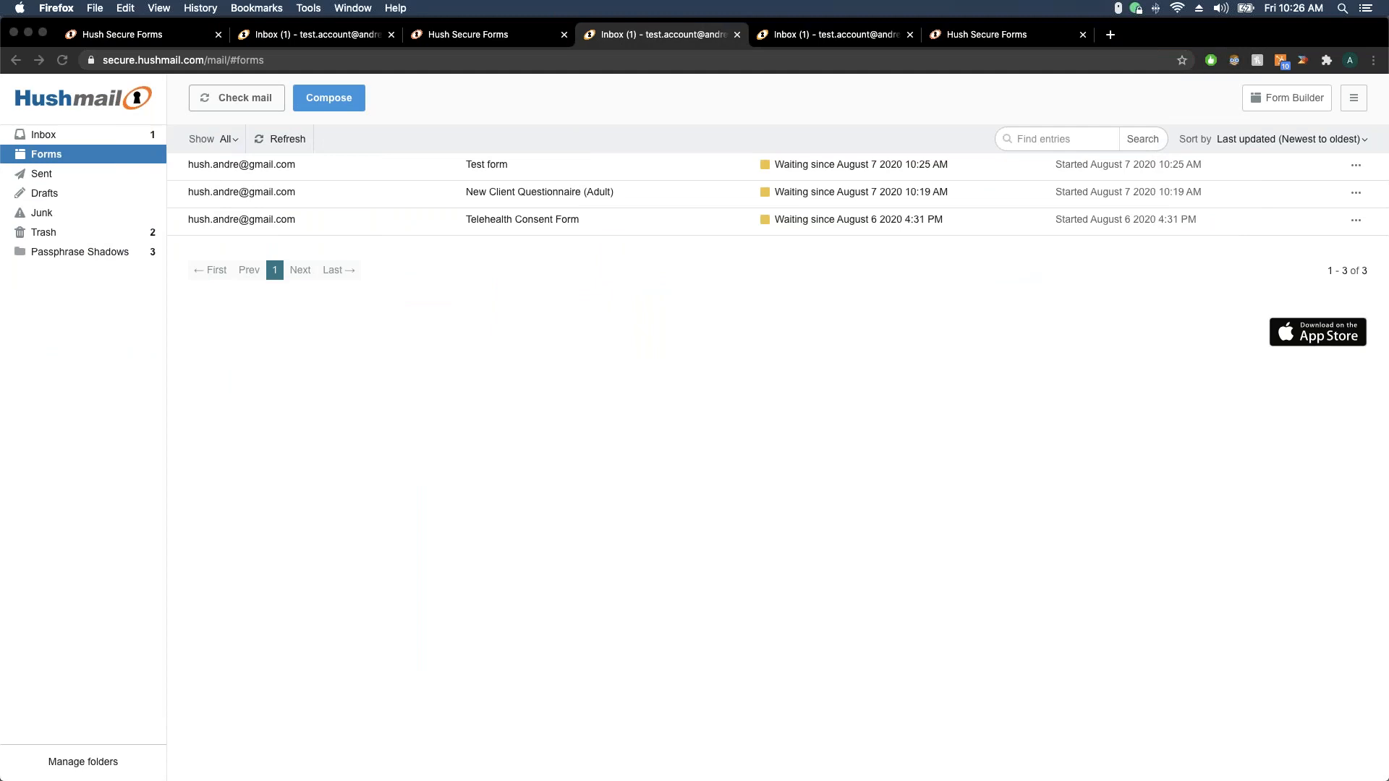
click(587, 394)
click(115, 136)
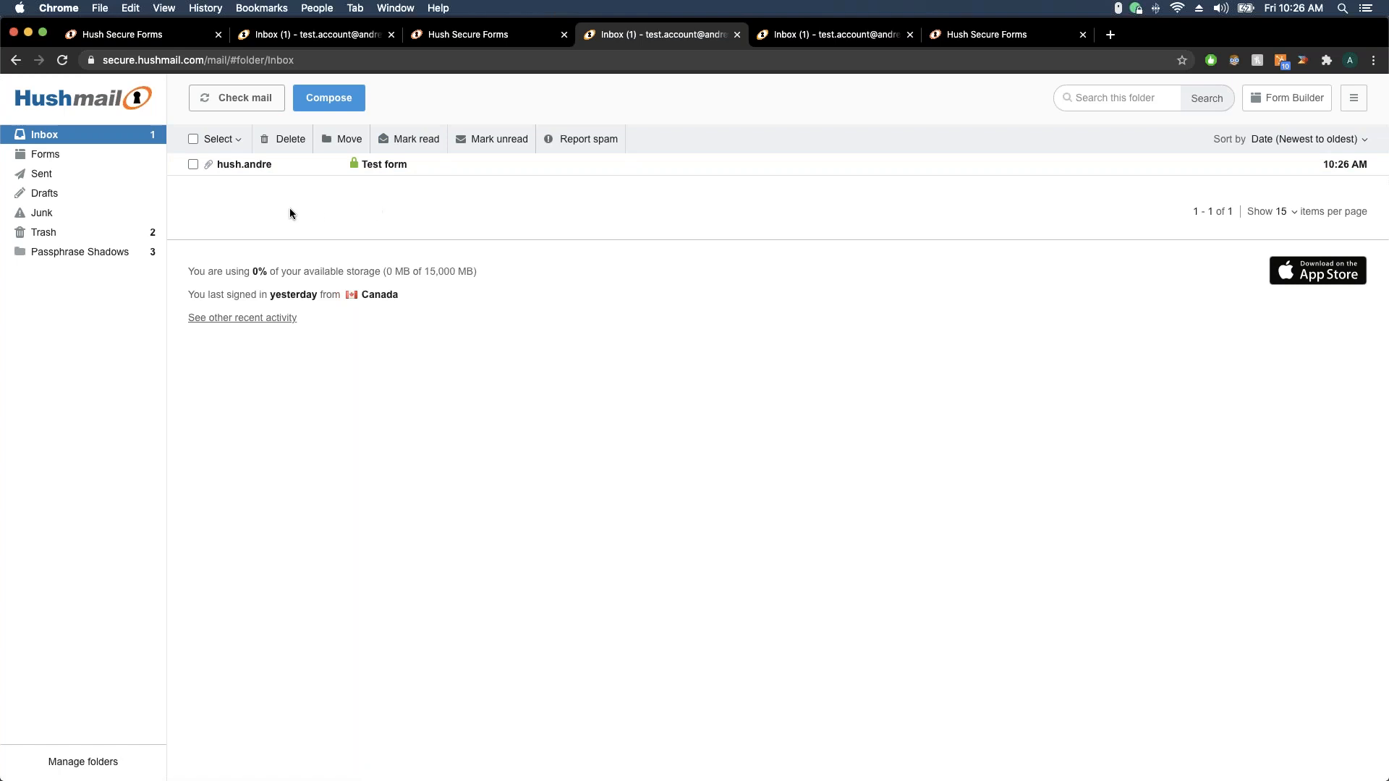
click(354, 173)
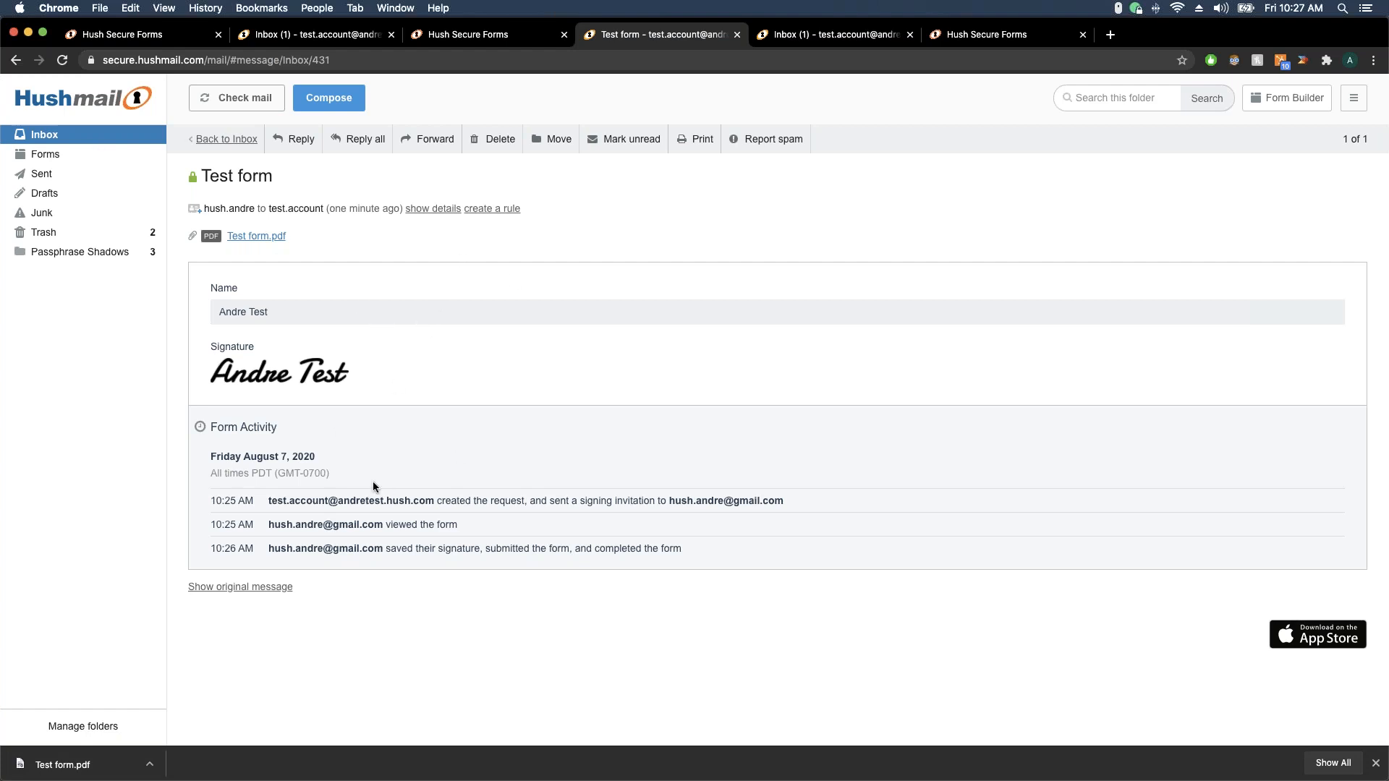
click(61, 155)
click(262, 141)
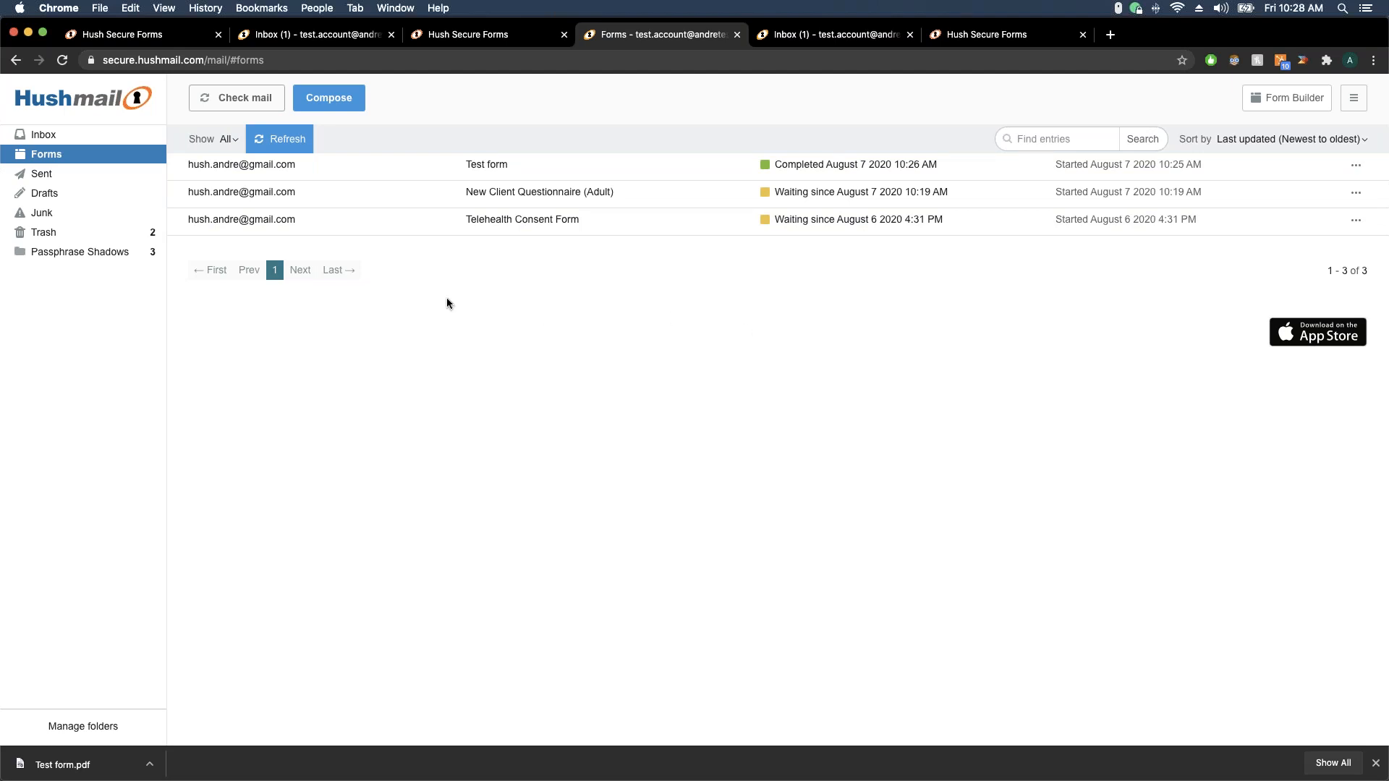
Reopen New Client Questionnaire (Adult) in the editor through the Form Builder forms list
click(43, 134)
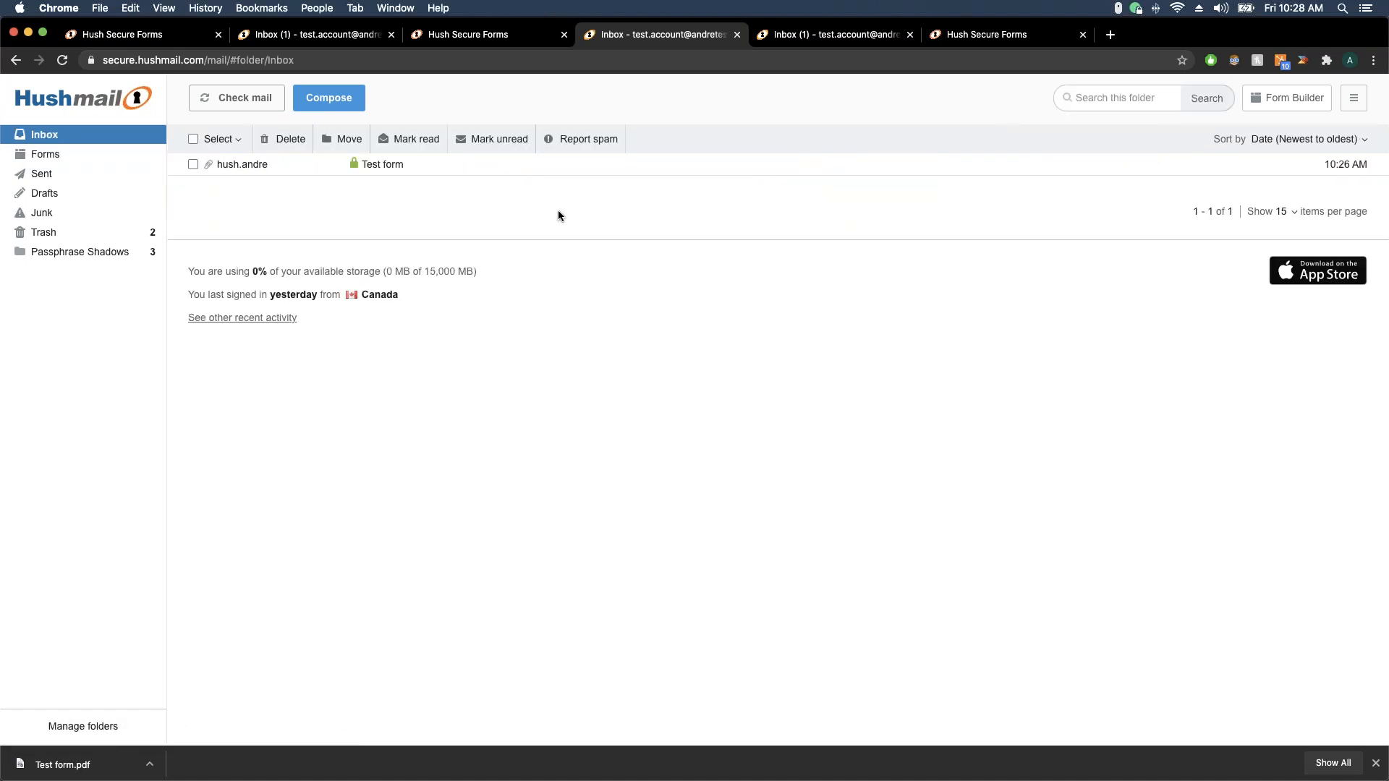
click(490, 36)
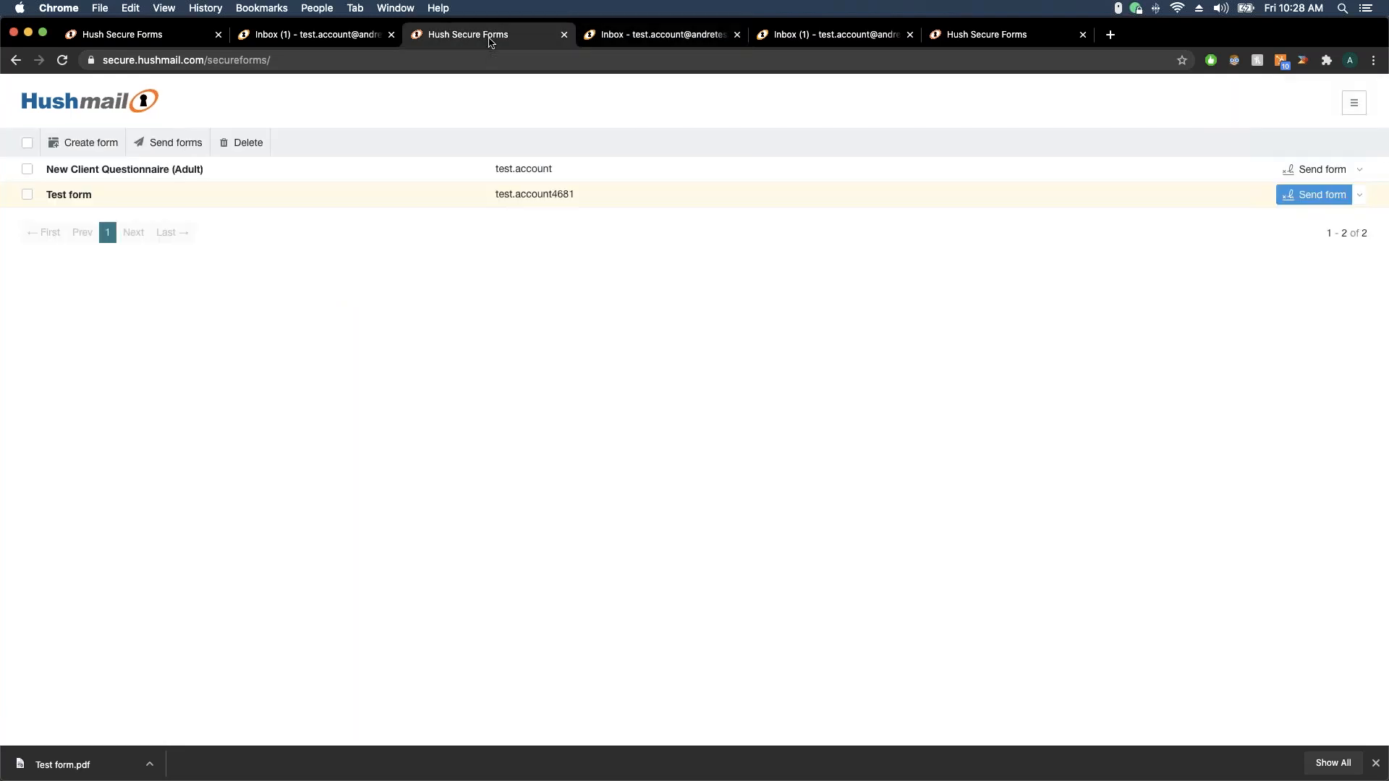
click(406, 173)
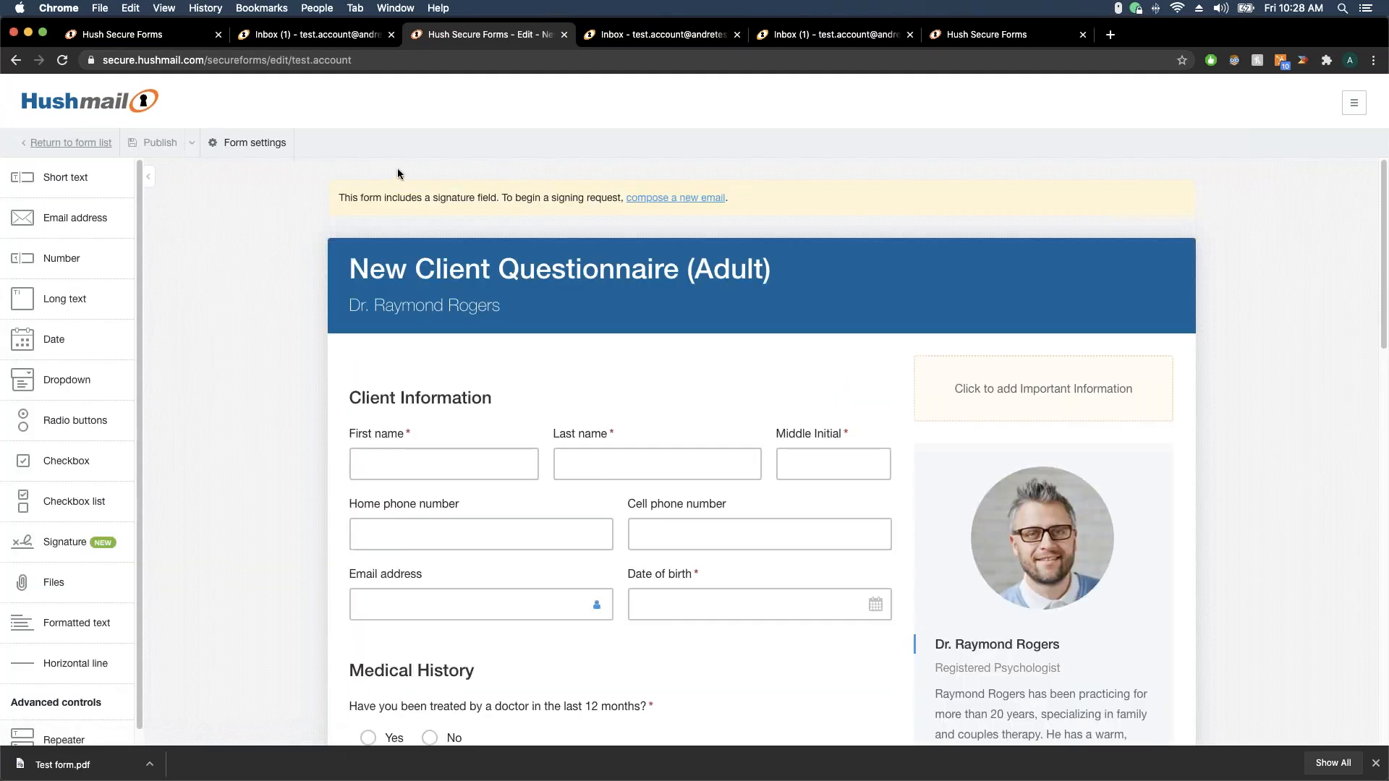
click(68, 142)
click(288, 44)
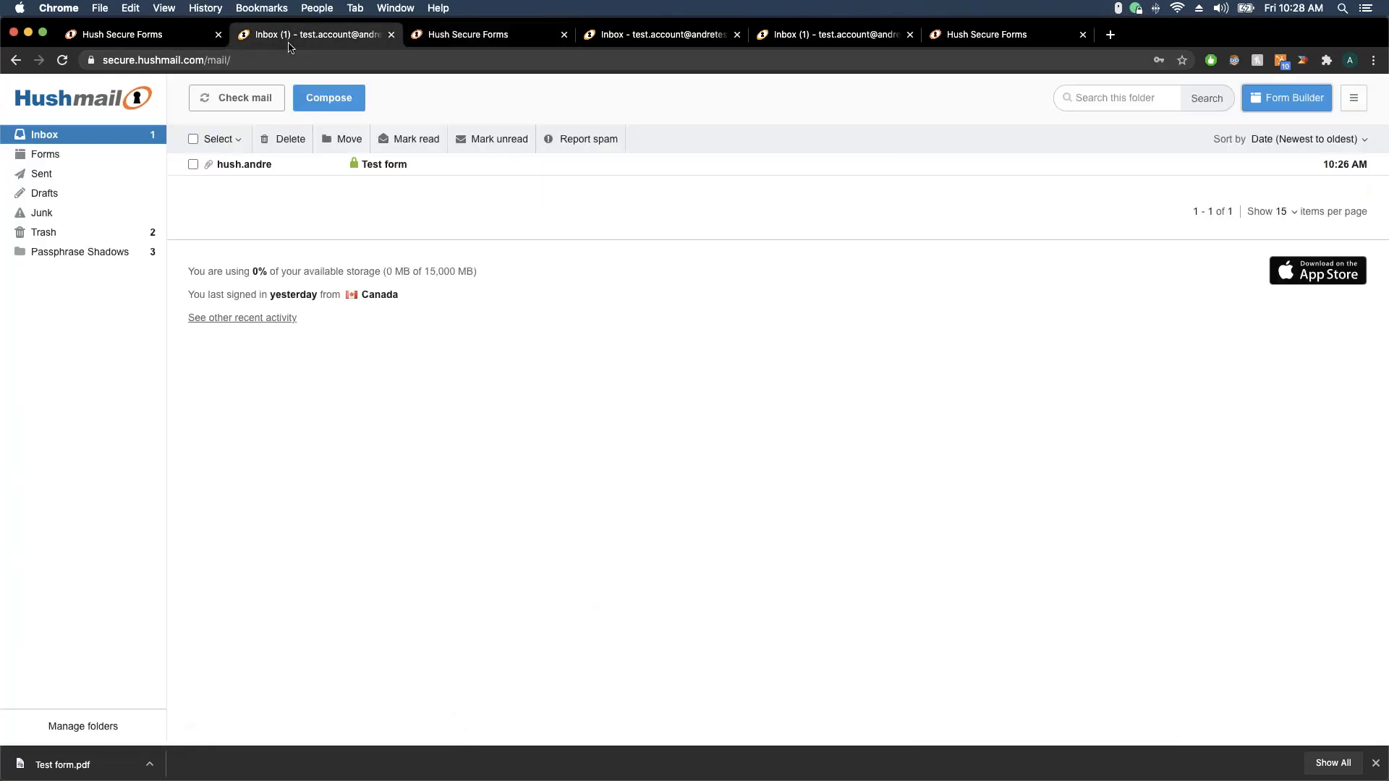
click(1298, 106)
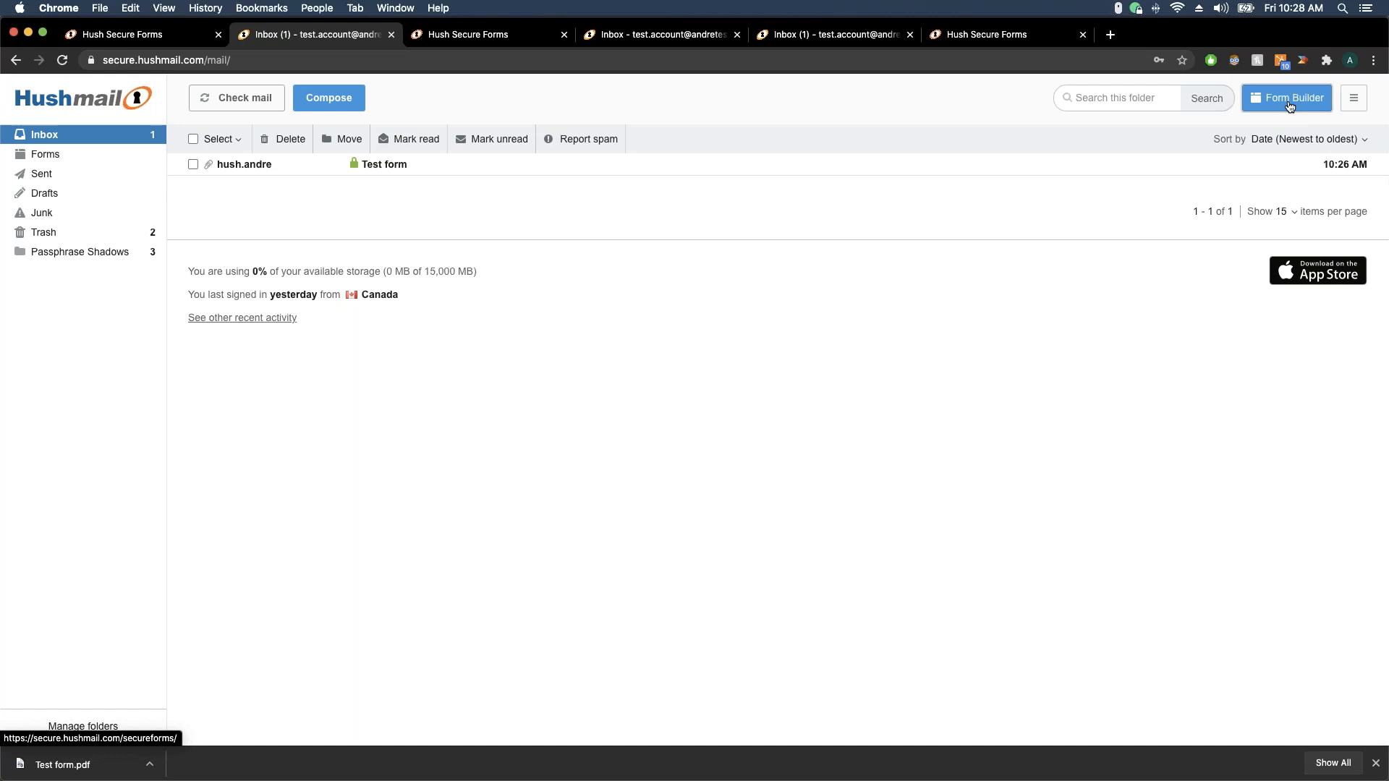
click(1255, 101)
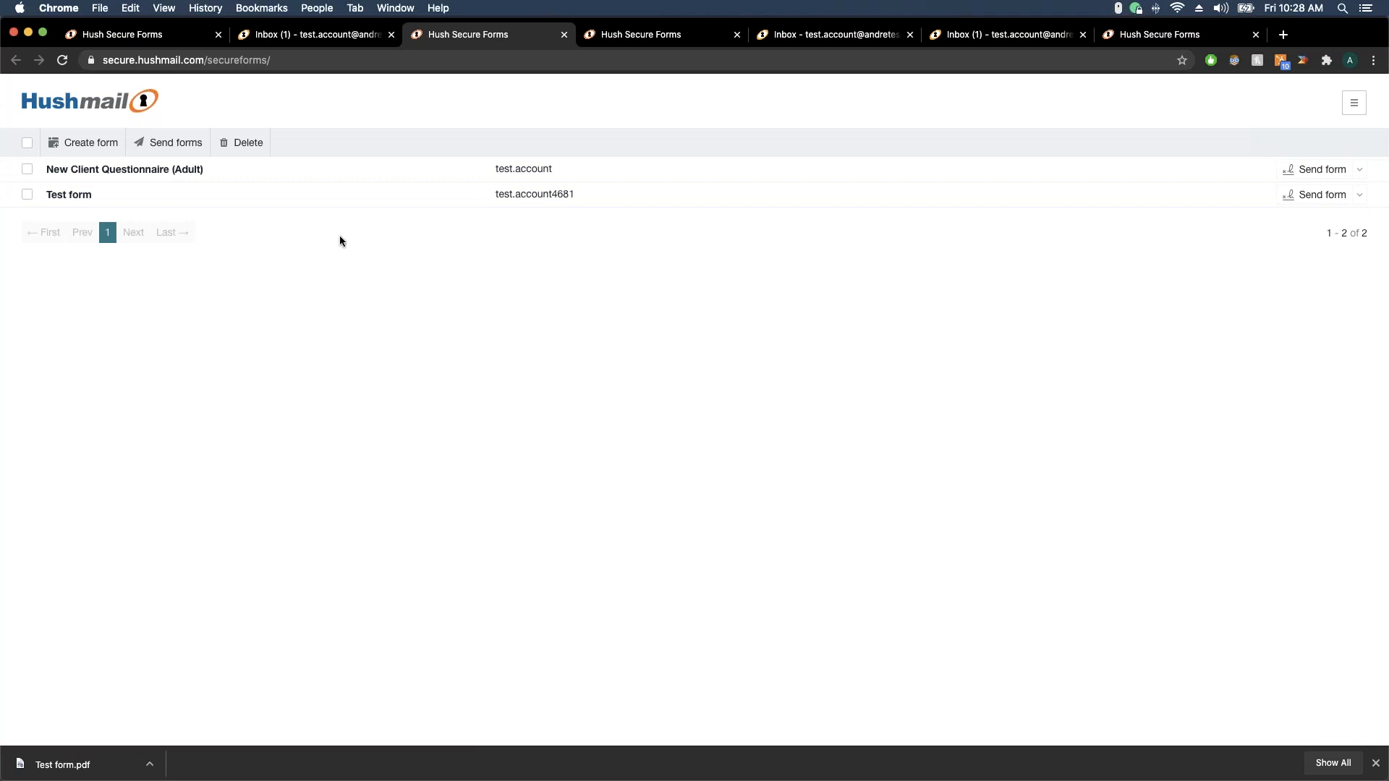
click(166, 170)
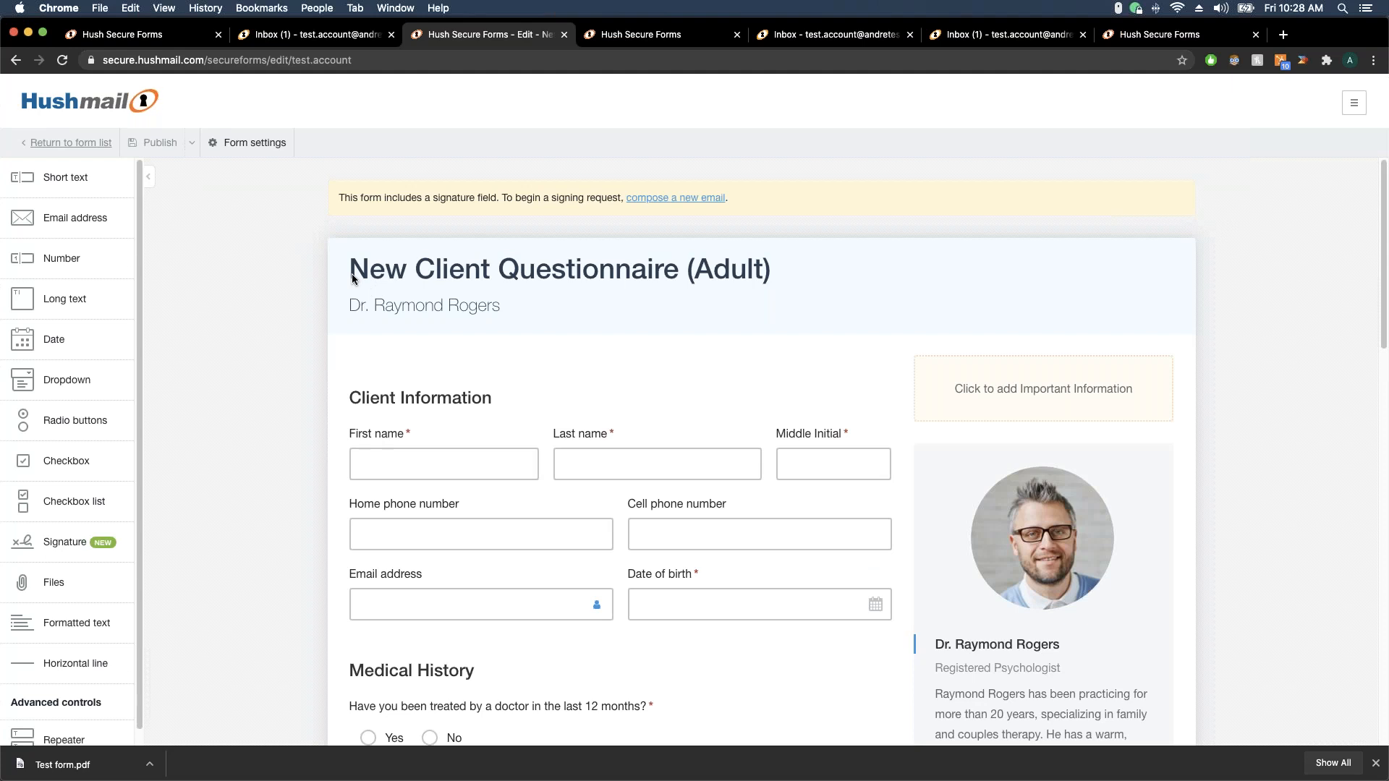
Enable 'Everyone in my organization can send this form' under Sharing, publish, and return to the list
click(269, 148)
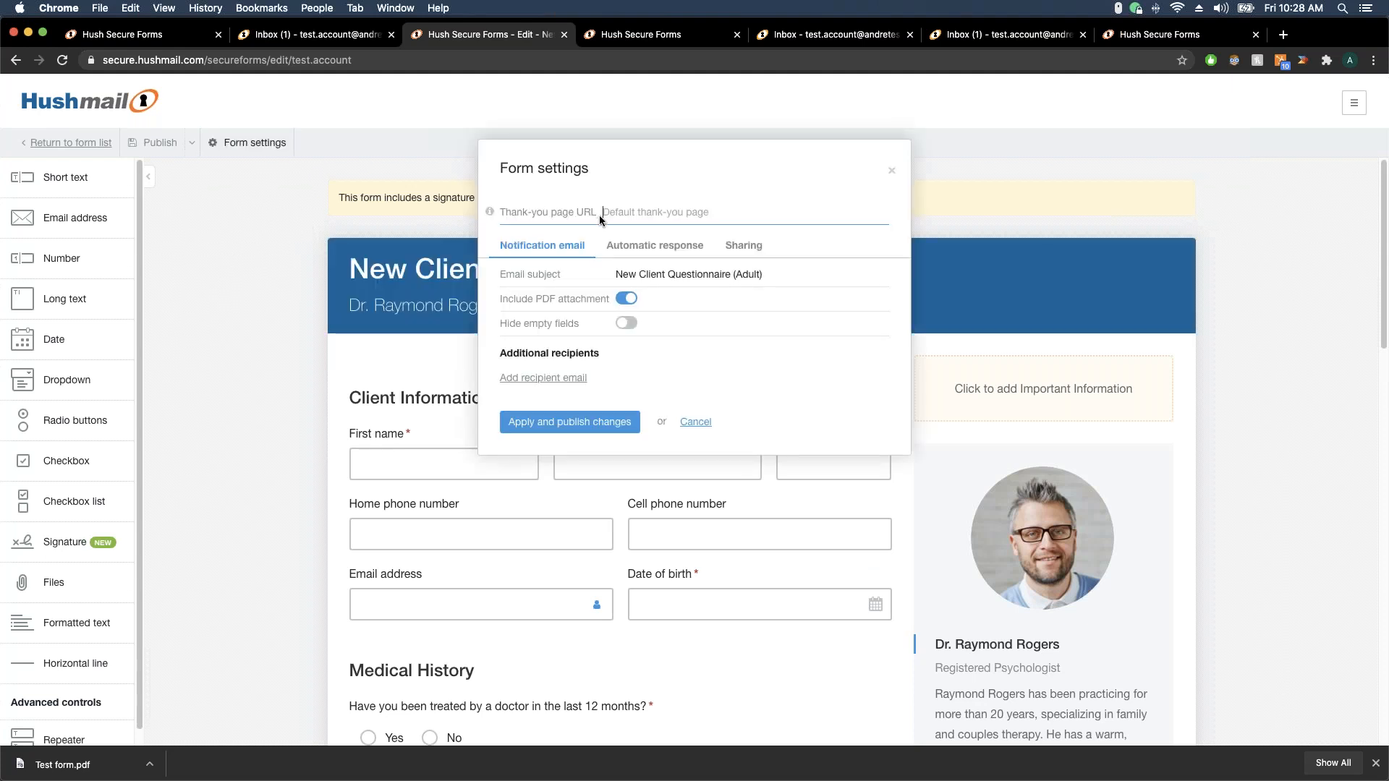
click(742, 250)
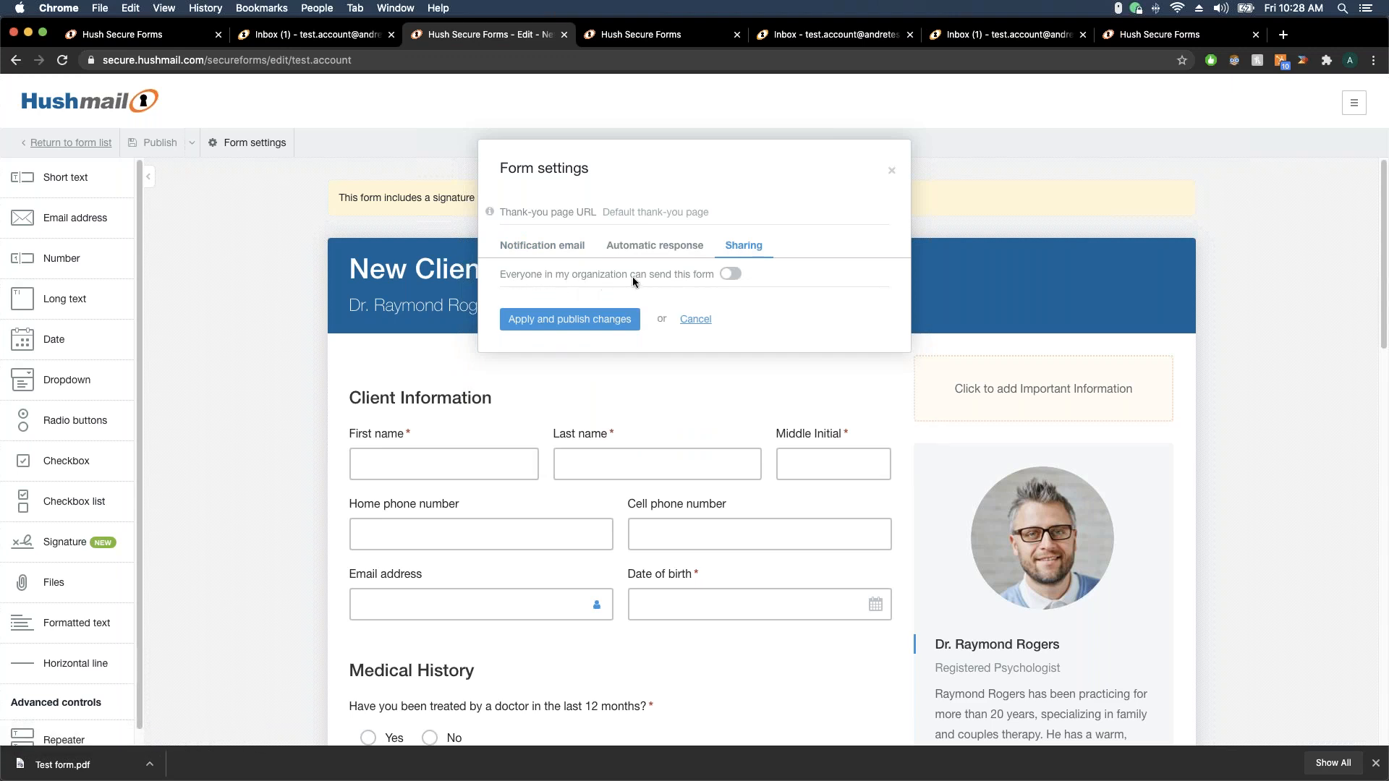
click(729, 278)
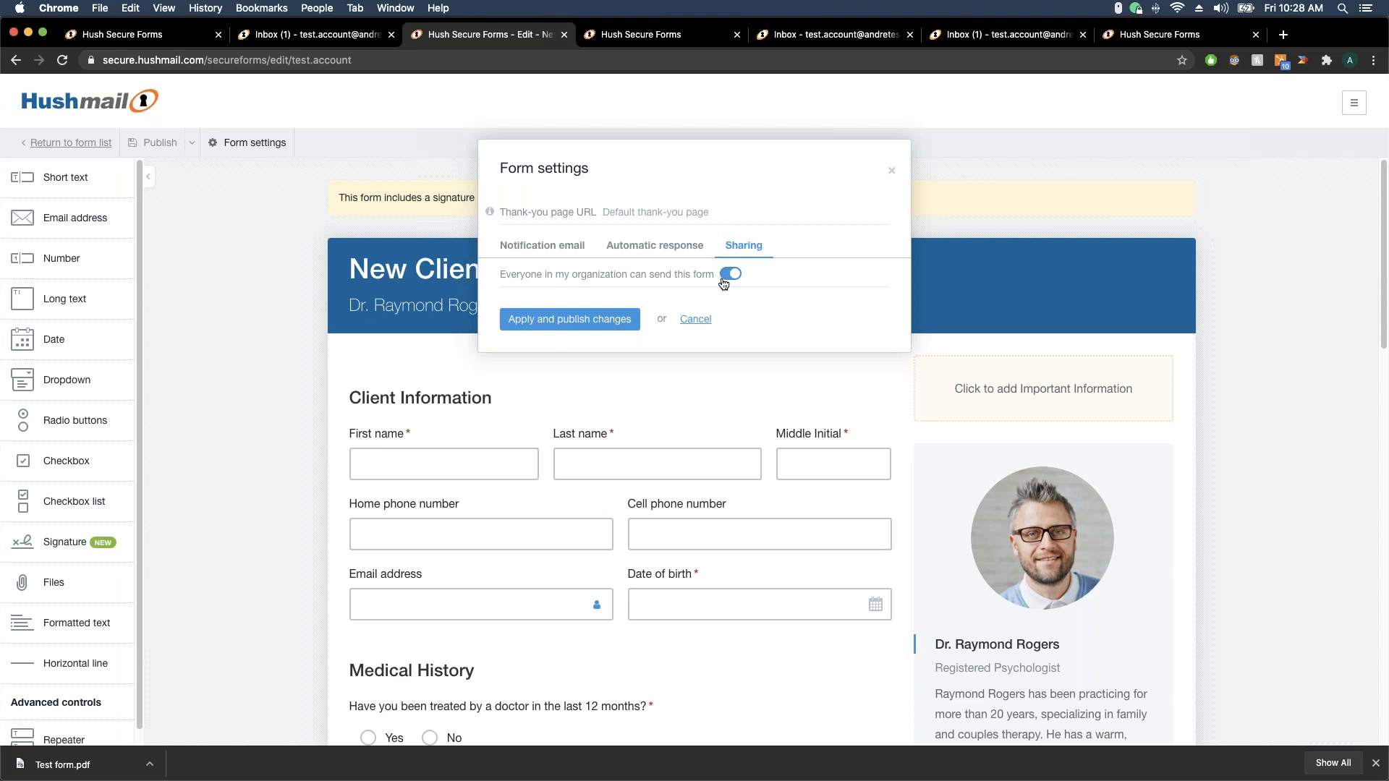
click(592, 320)
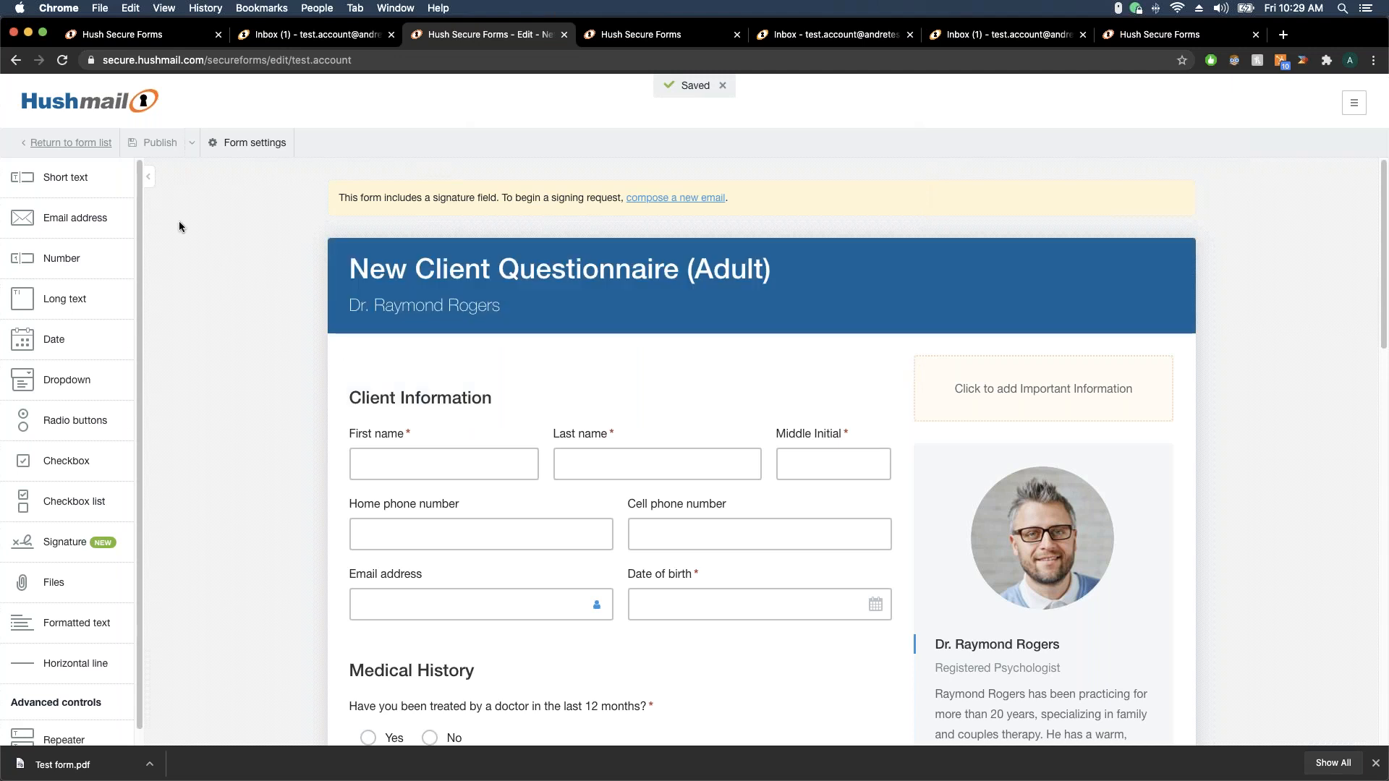
click(71, 143)
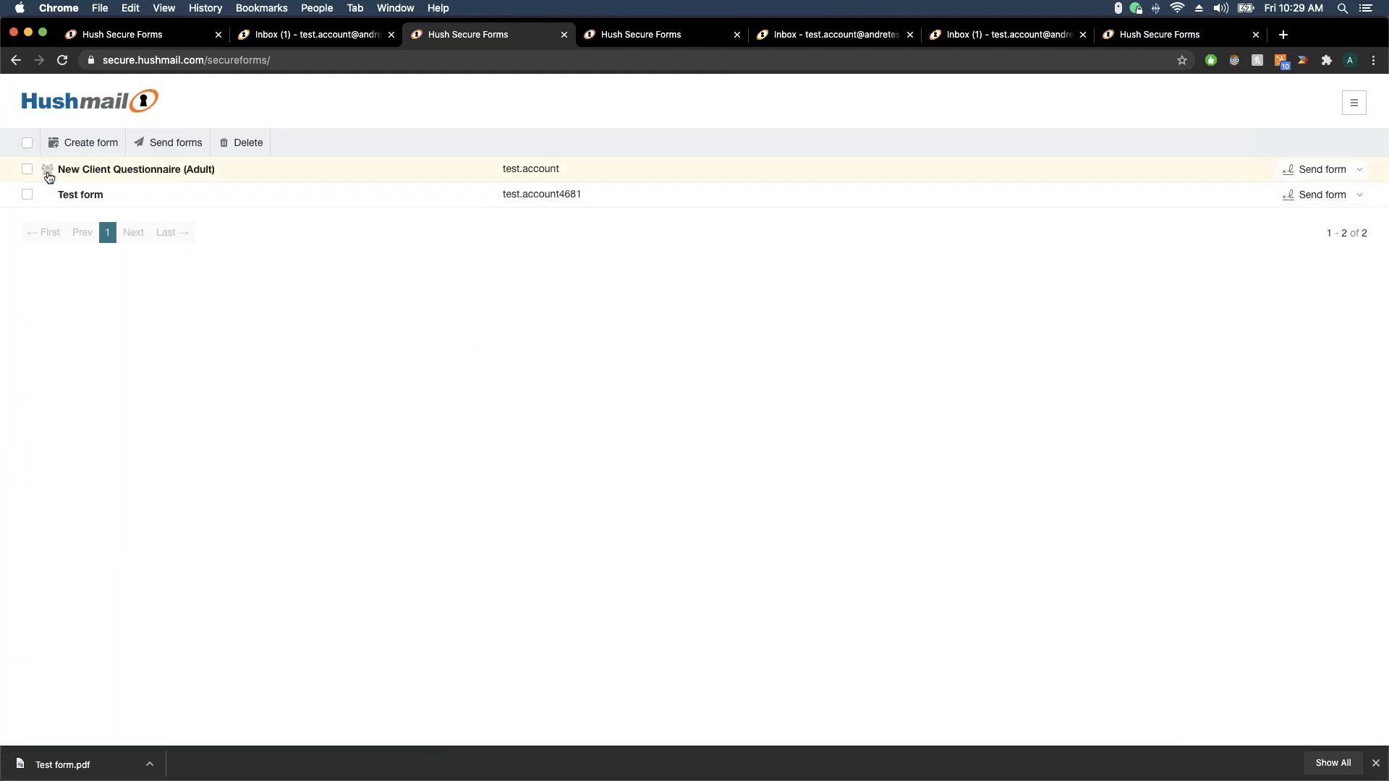
Confirm the questionnaire shows as shared, then switch to the Hushmail Inbox (1) tab
mouse_move(53, 175)
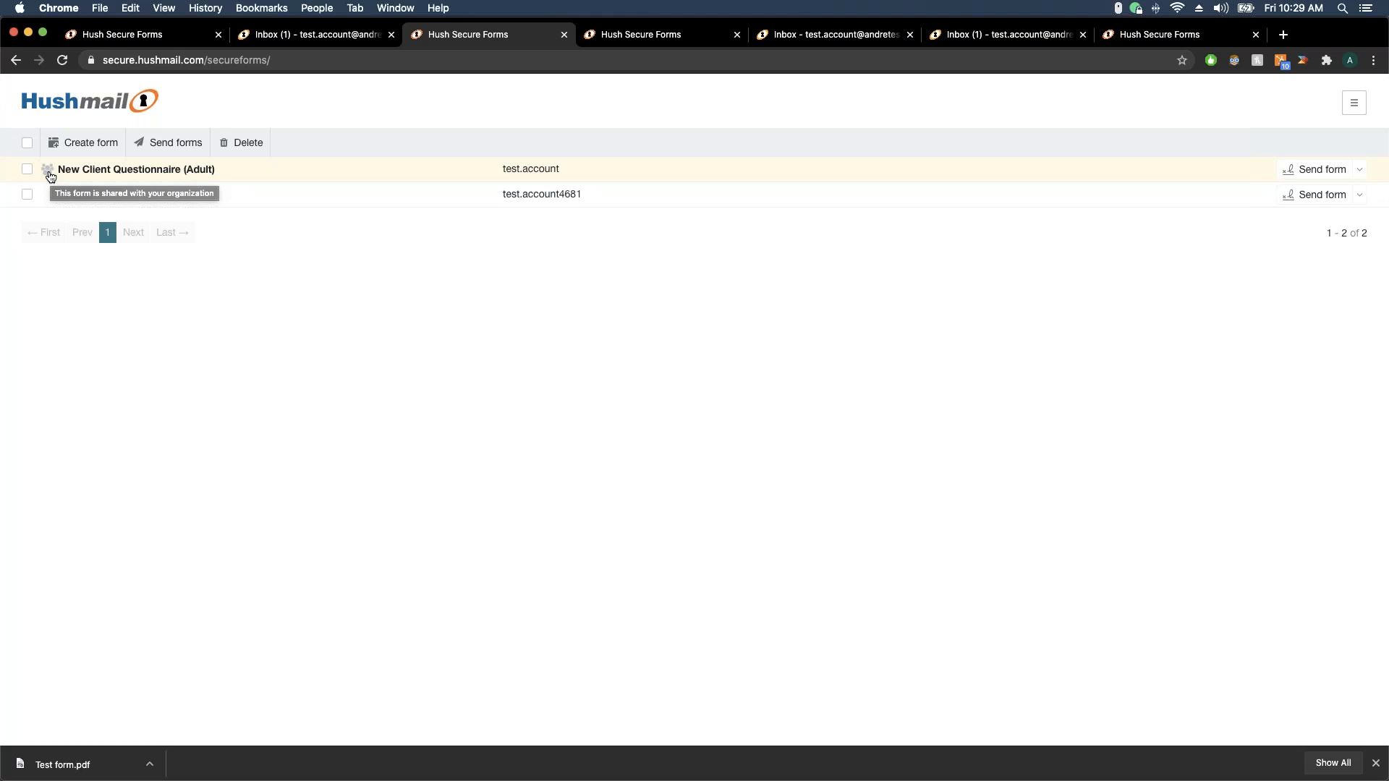
click(345, 34)
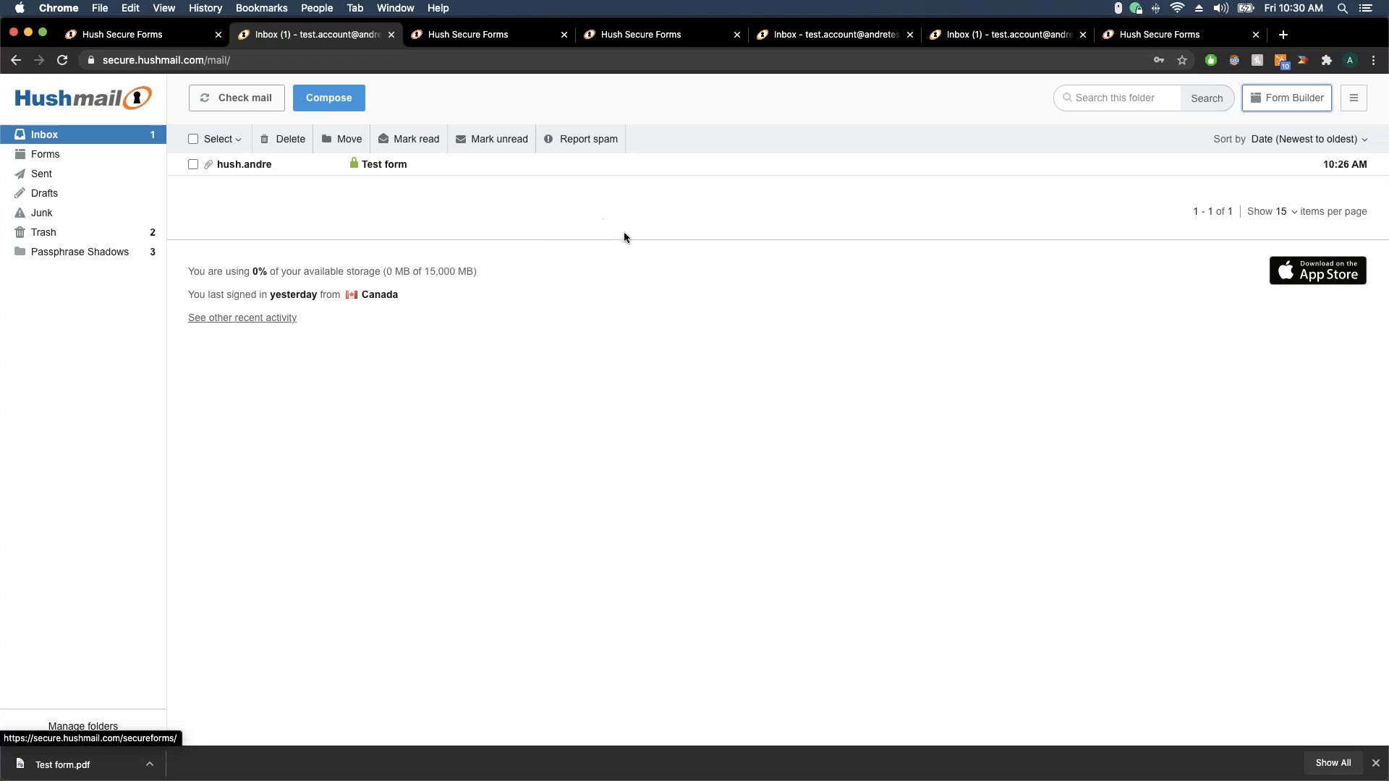
Open the Form Builder template gallery and browse down to Healthcare templates like GAD-7
click(1276, 106)
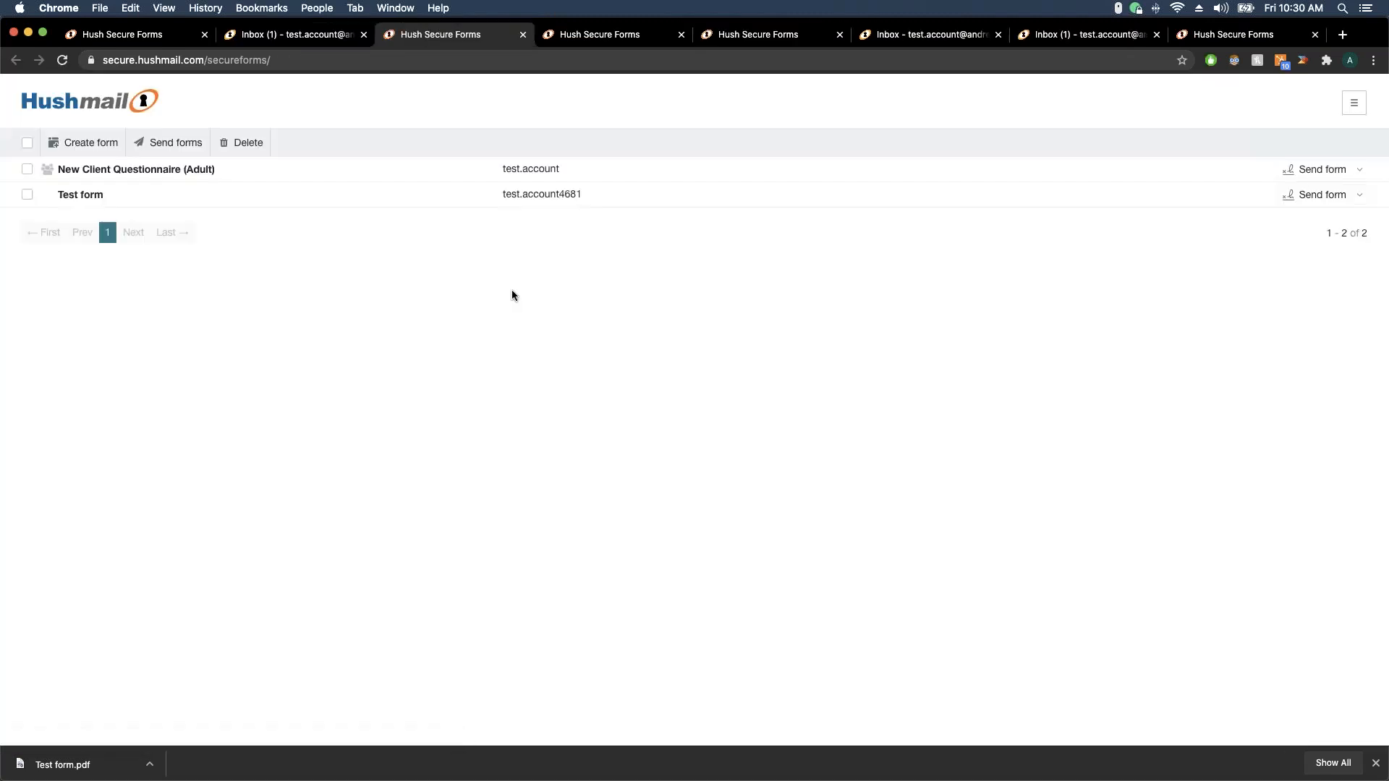
click(81, 144)
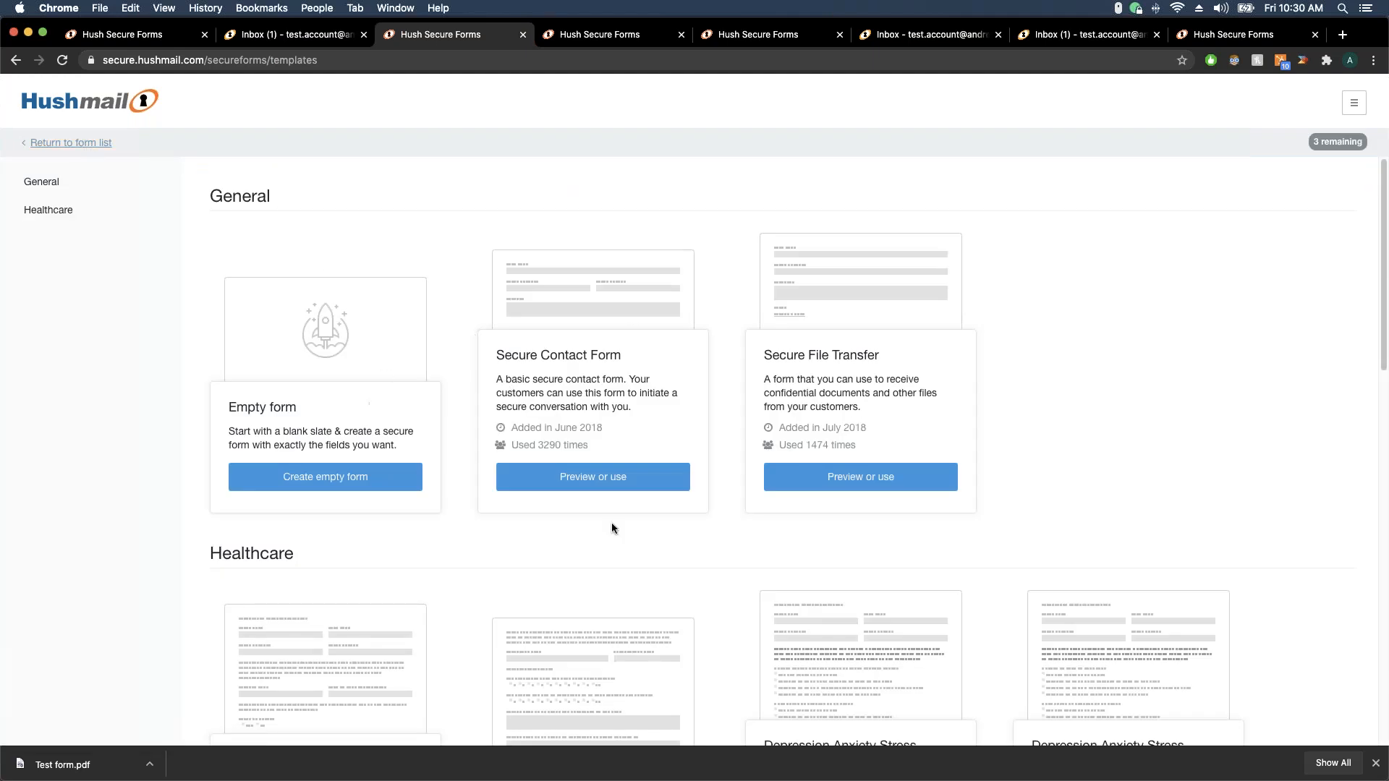
scroll(1148, 374, down, 3)
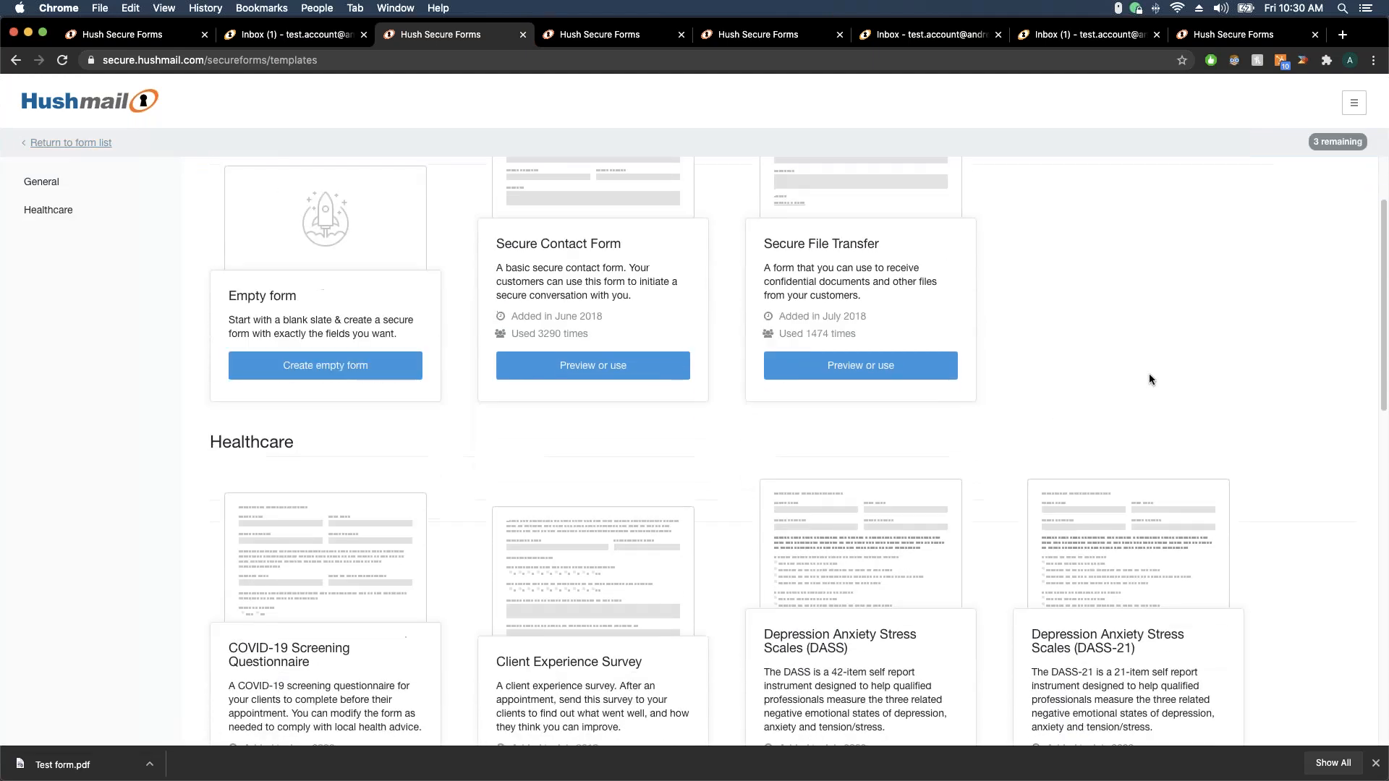
scroll(1149, 374, down, 3)
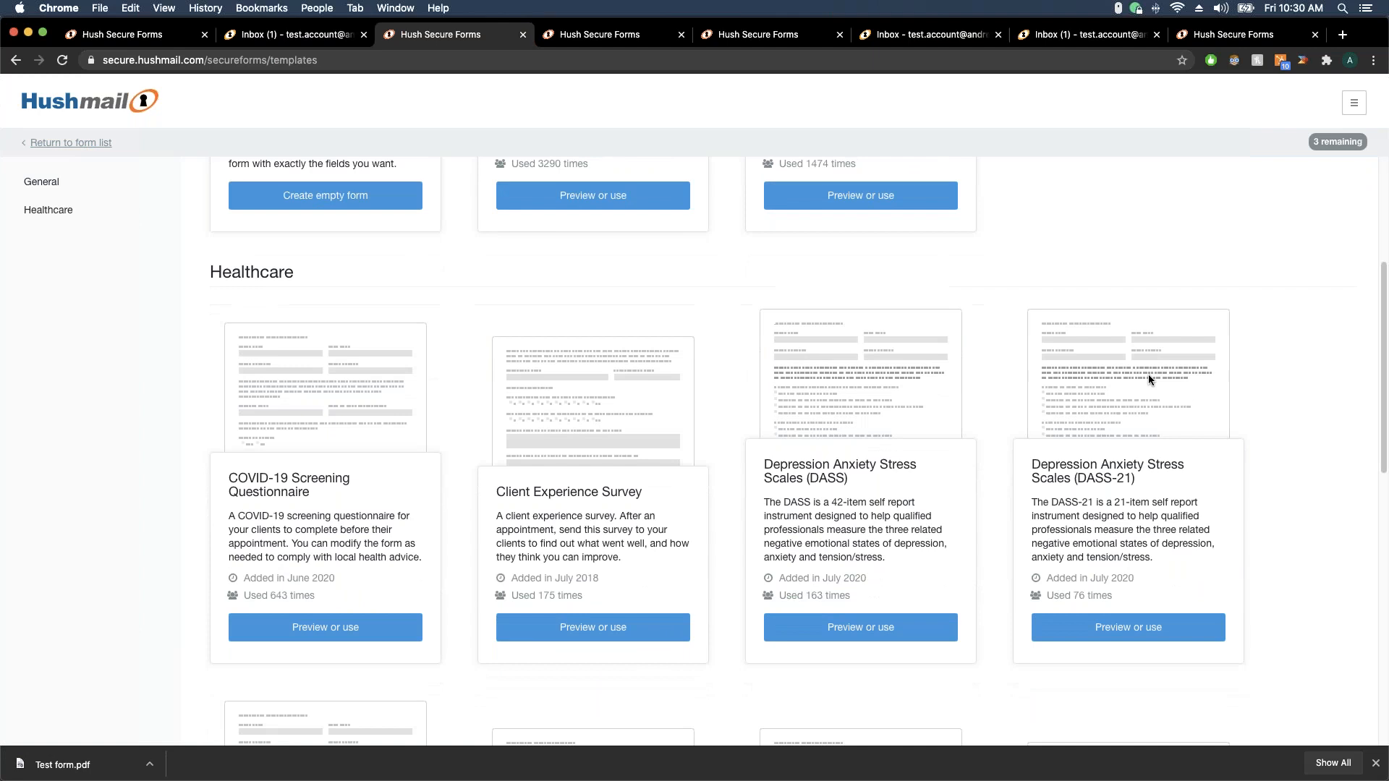
scroll(1146, 374, down, 3)
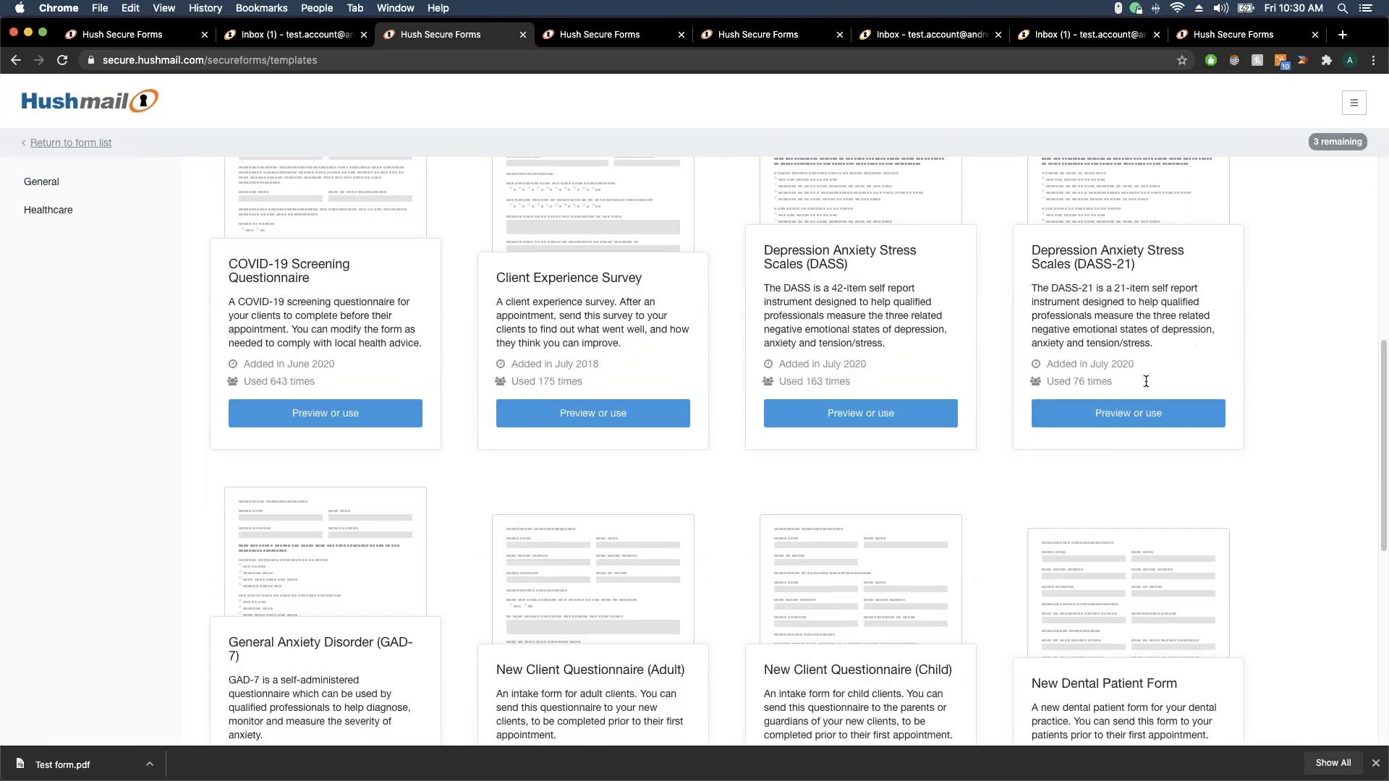
scroll(957, 368, down, 2)
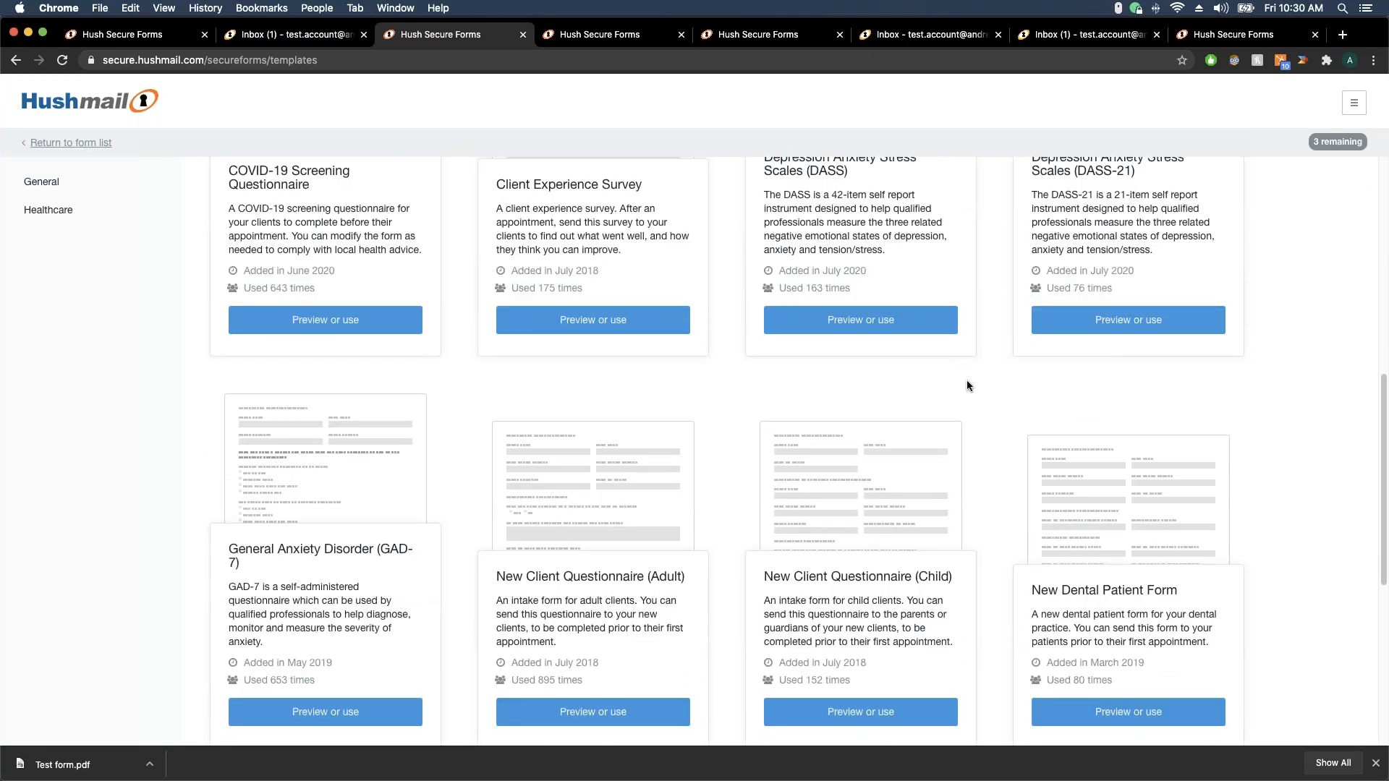
scroll(967, 385, down, 3)
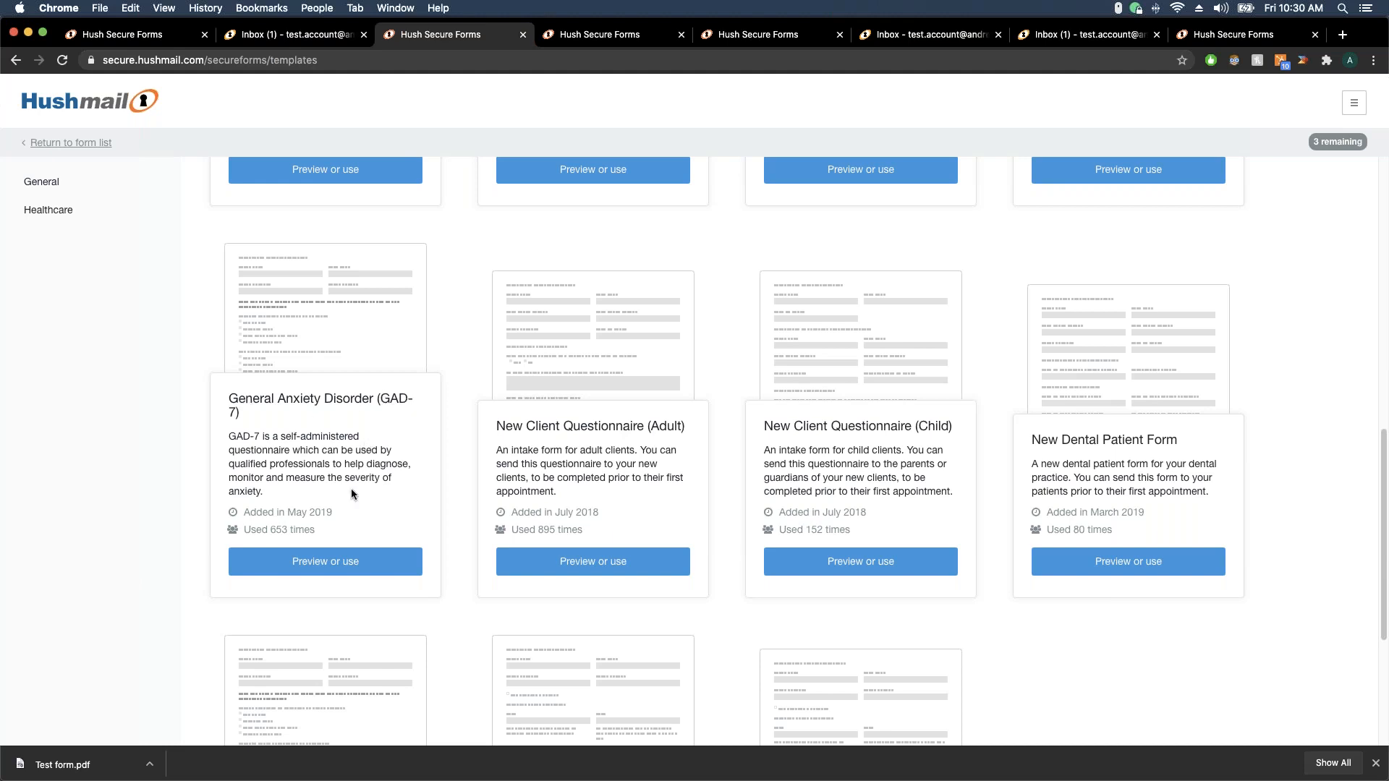
Open the General Anxiety Disorder (GAD-7) template preview and read down through its questions
click(345, 568)
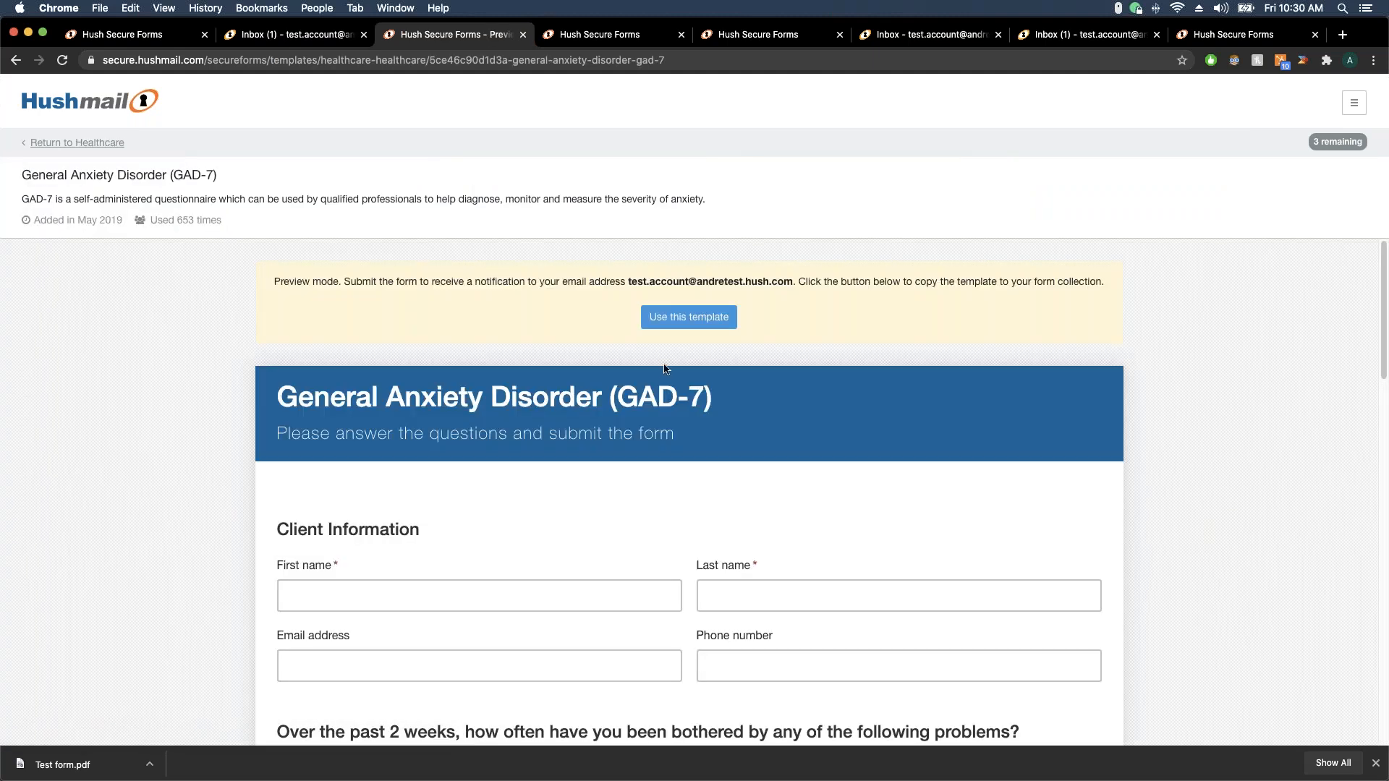
scroll(674, 467, down, 3)
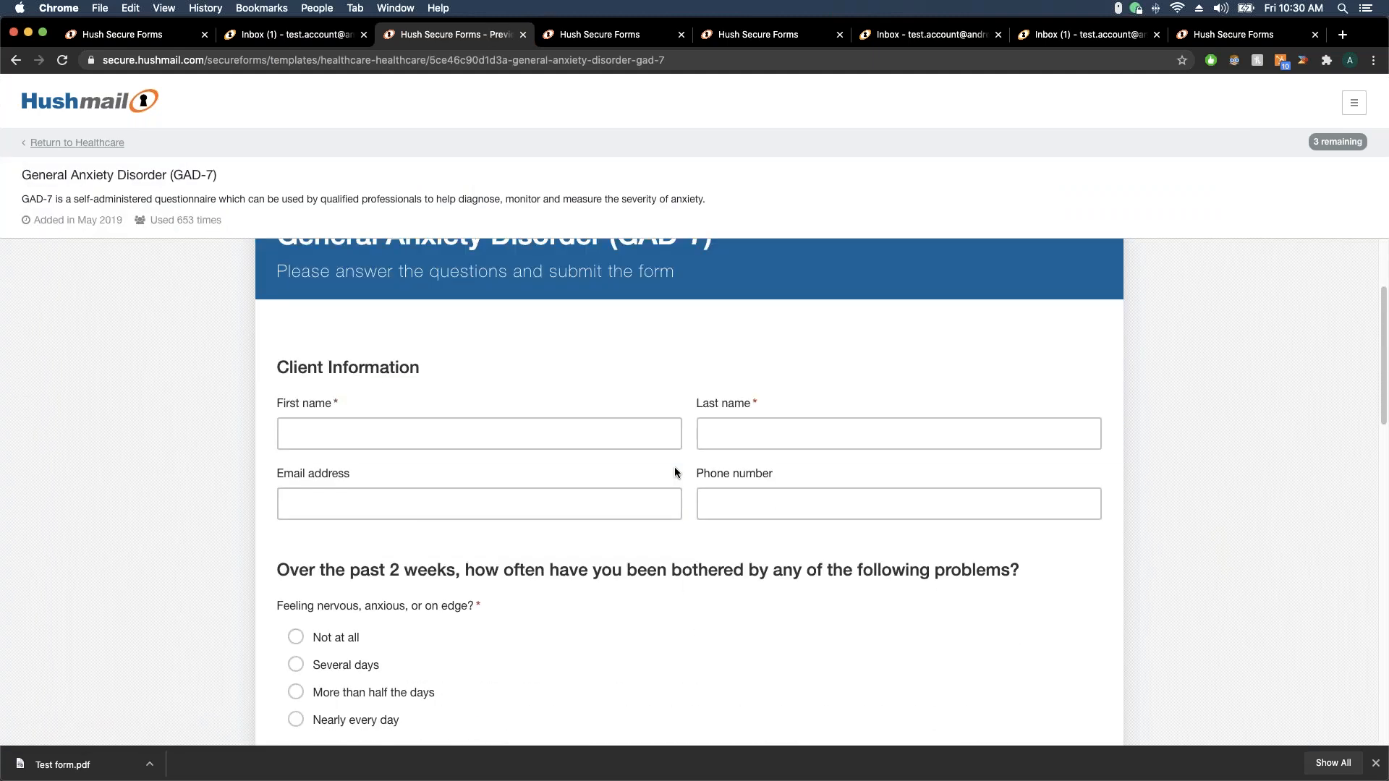
scroll(674, 473, down, 2)
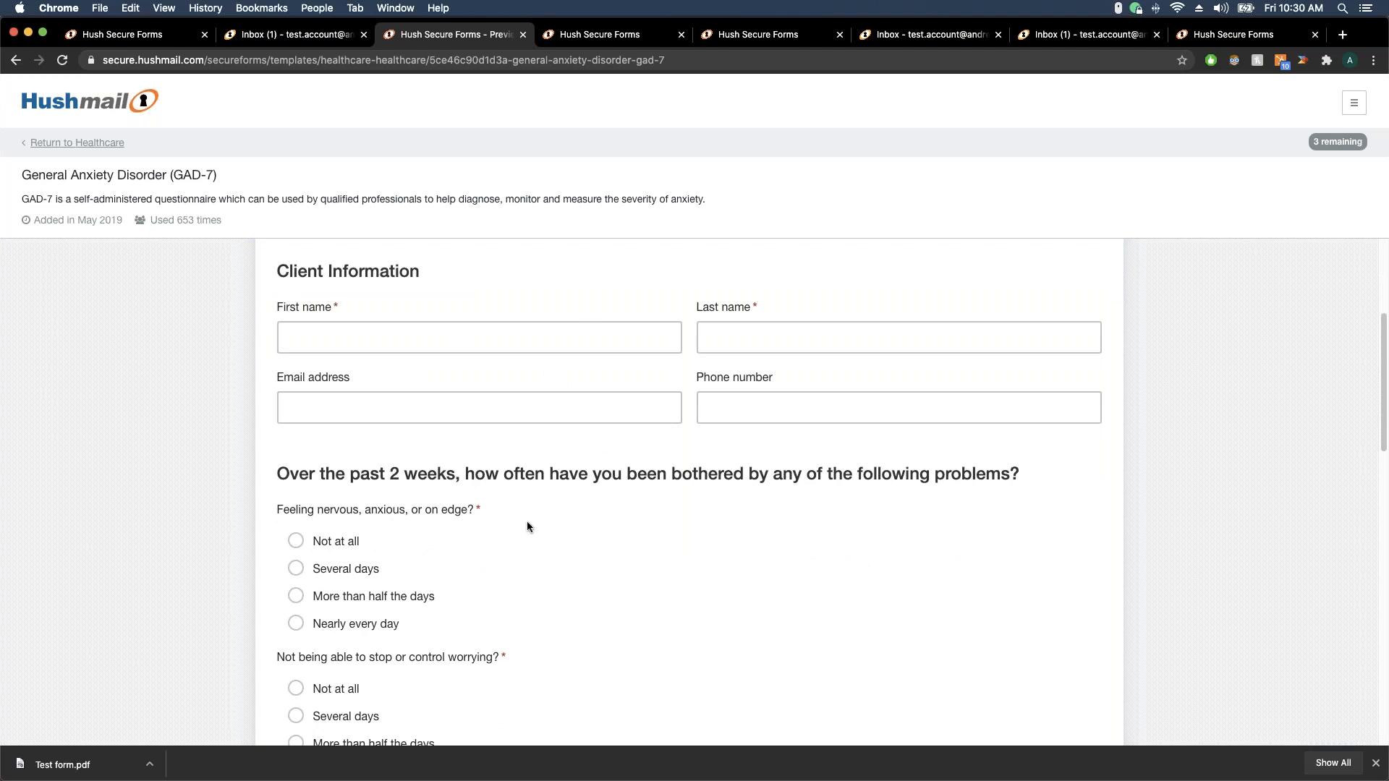
scroll(502, 523, down, 3)
scroll(502, 528, down, 10)
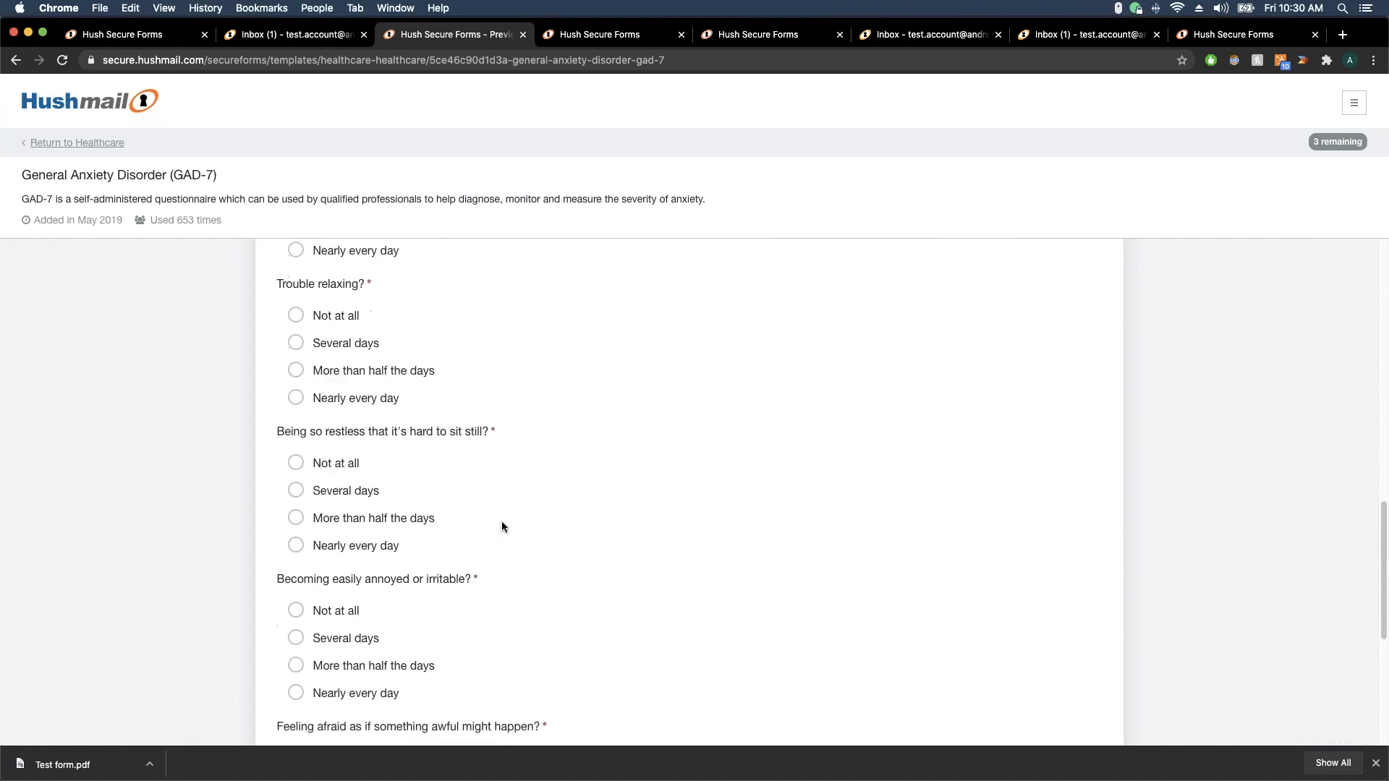
scroll(501, 520, down, 7)
scroll(501, 520, down, 1)
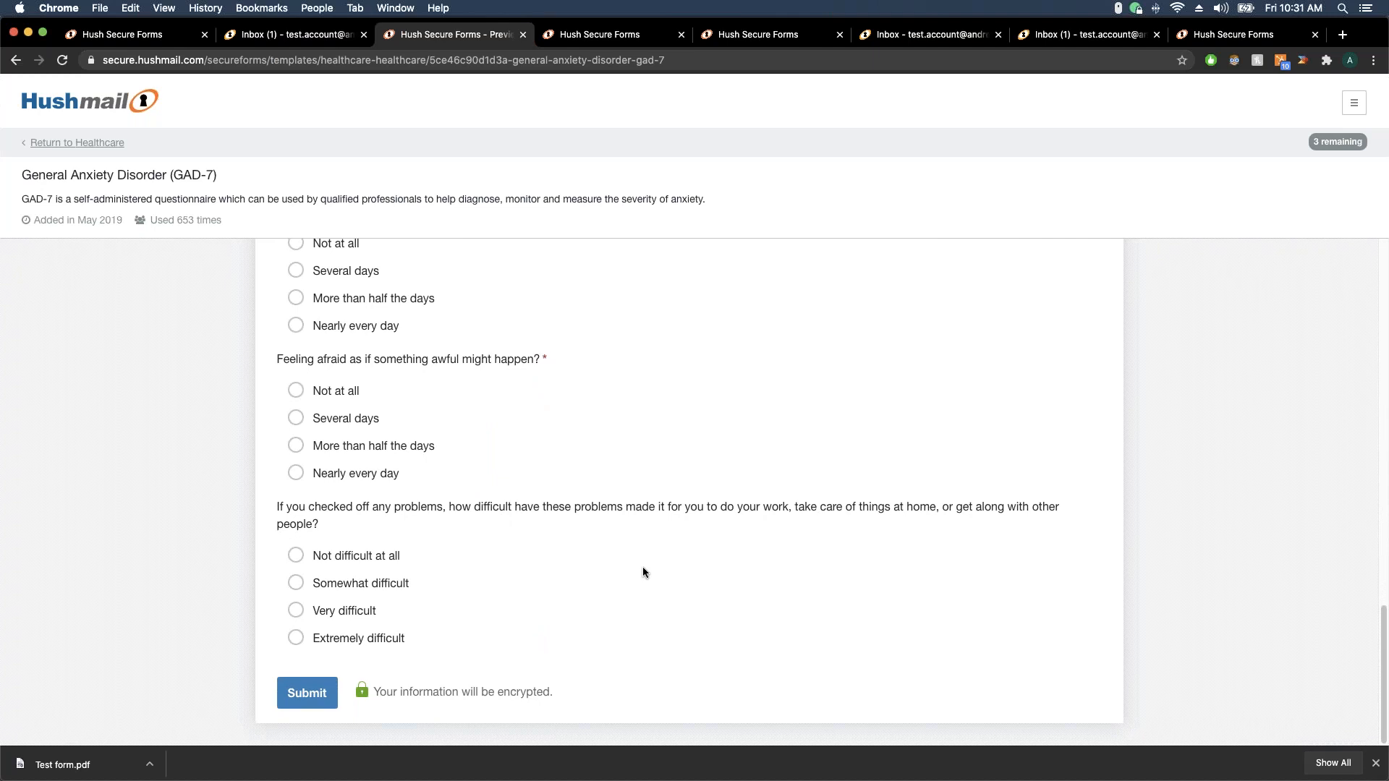
Select the GAD-7 form's title text, then go back to the Healthcare templates gallery
scroll(642, 566, up, 9)
scroll(642, 565, up, 7)
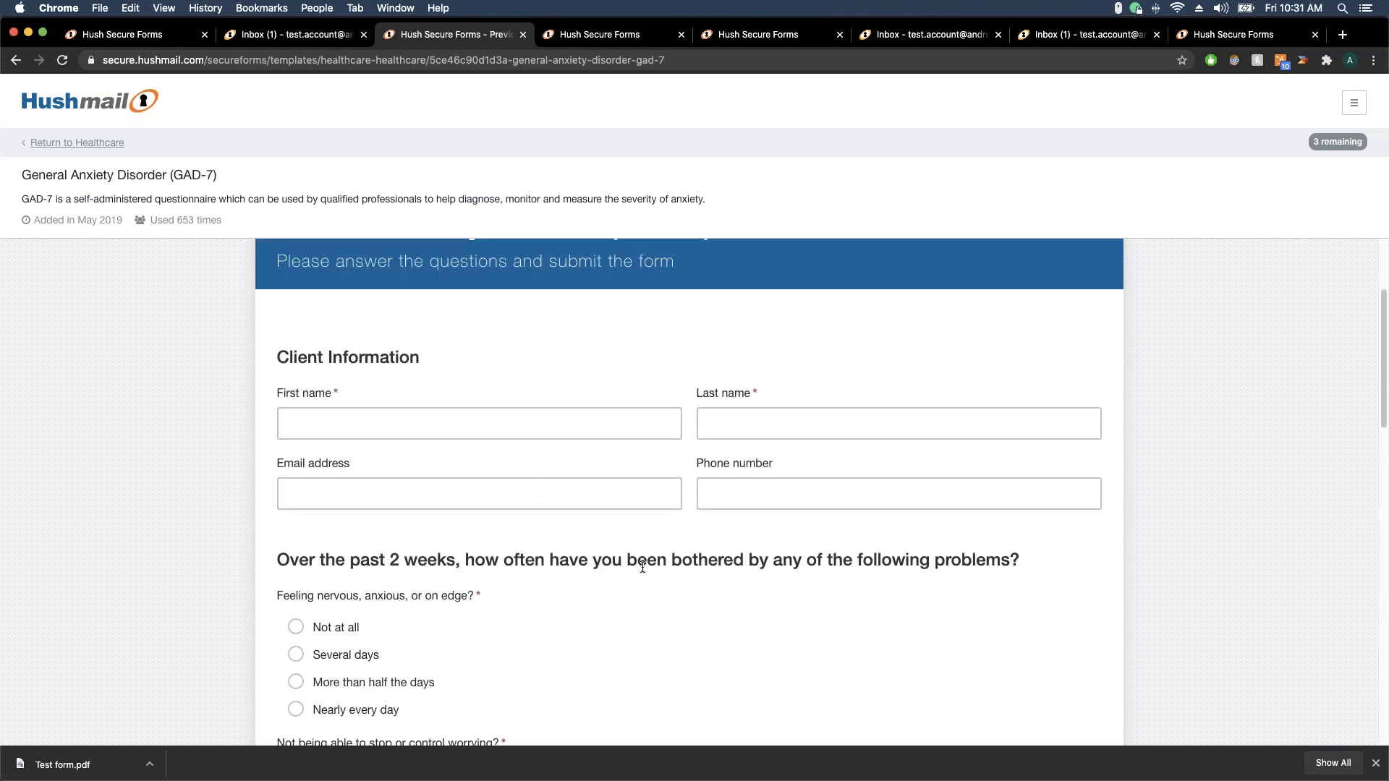
scroll(642, 565, up, 3)
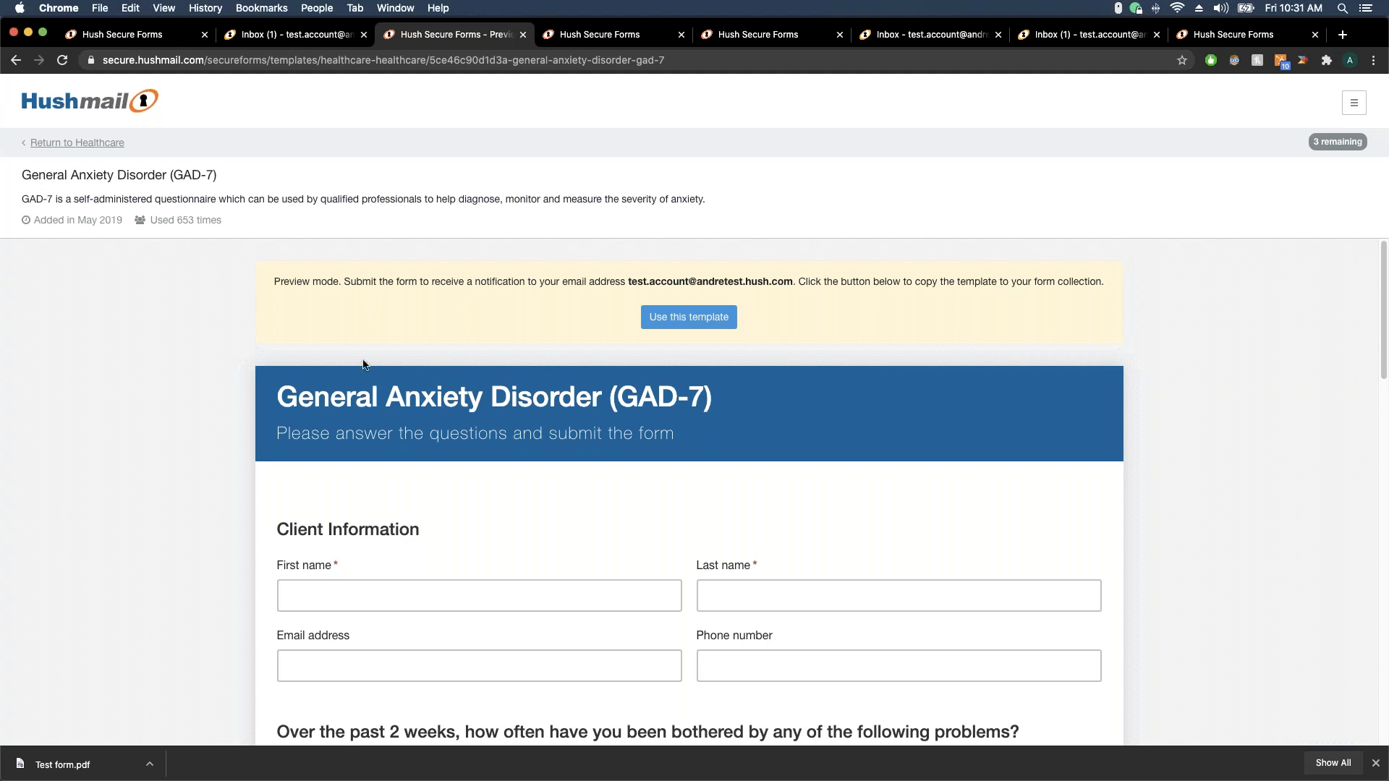
drag(279, 397, 763, 409)
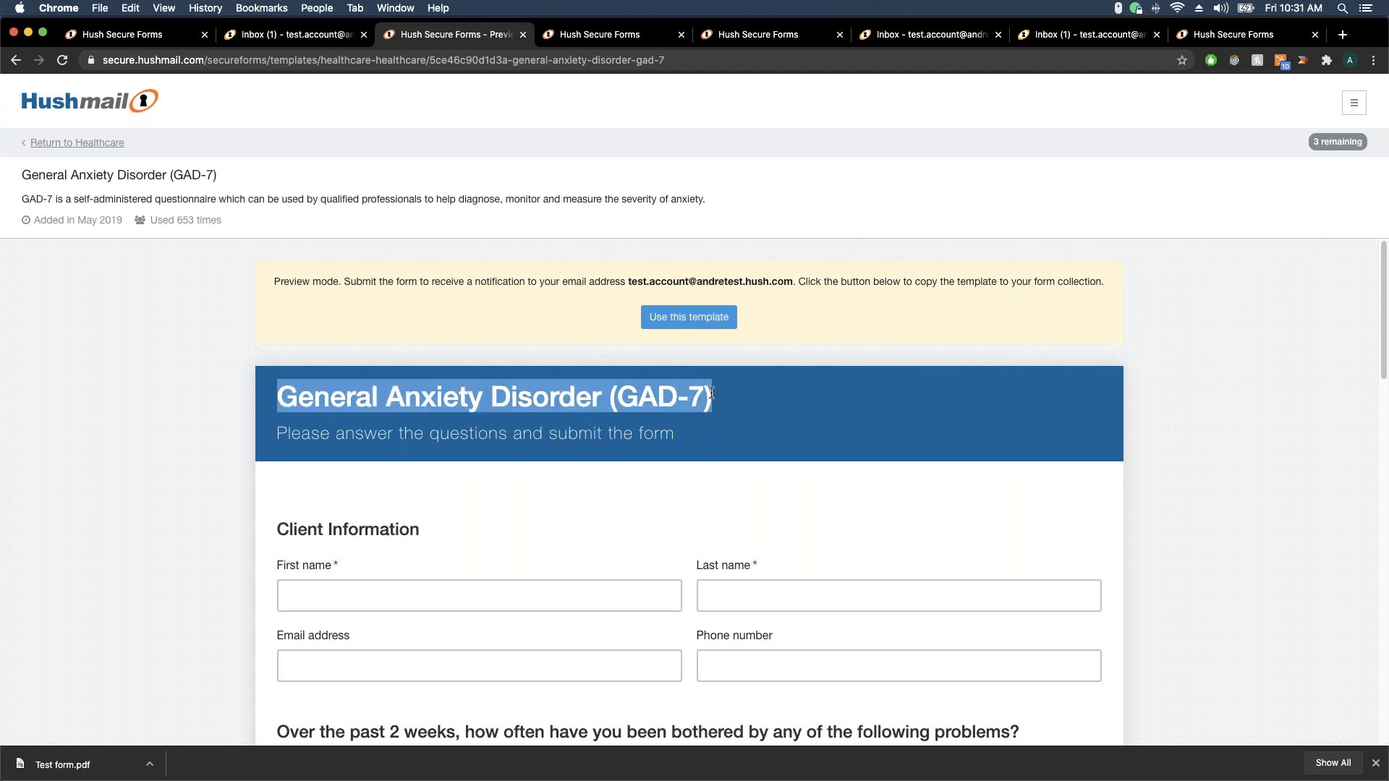
click(80, 144)
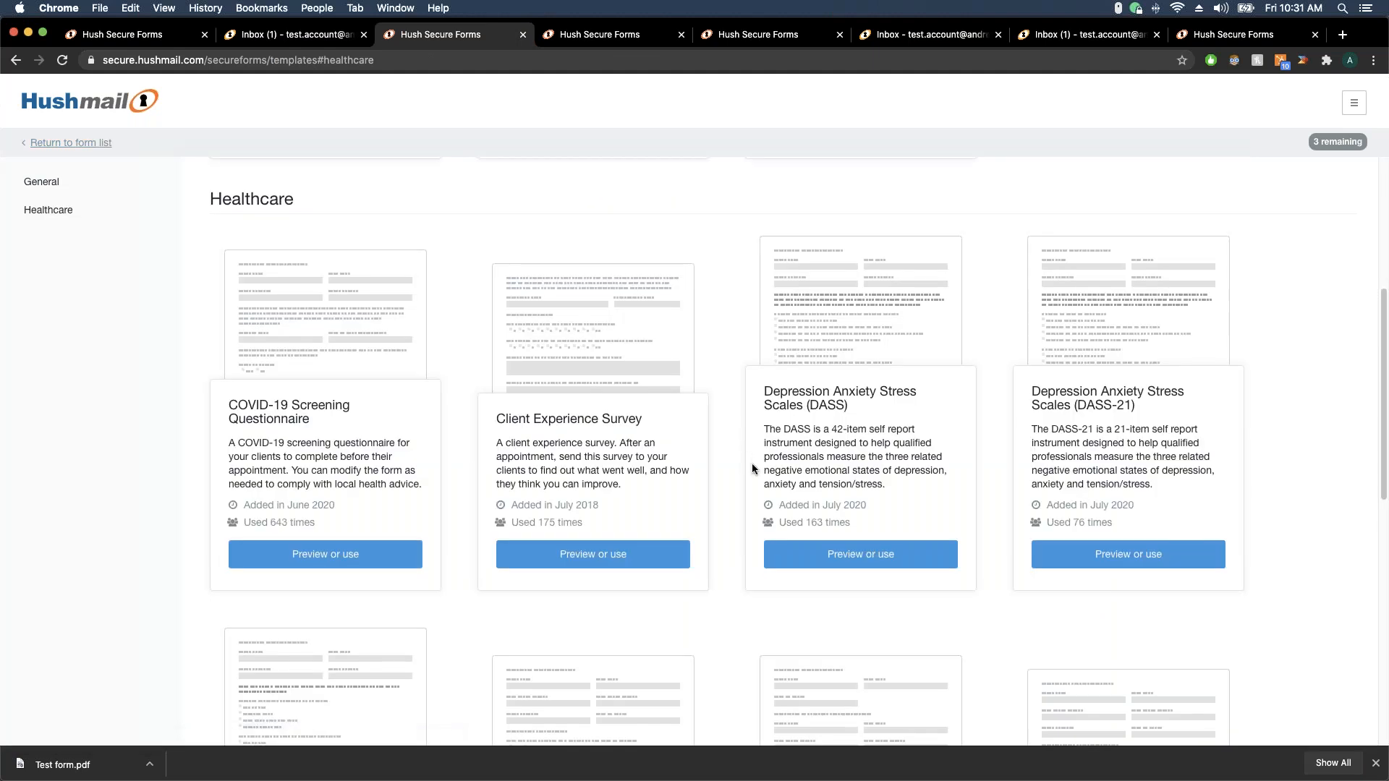
scroll(1114, 434, down, 3)
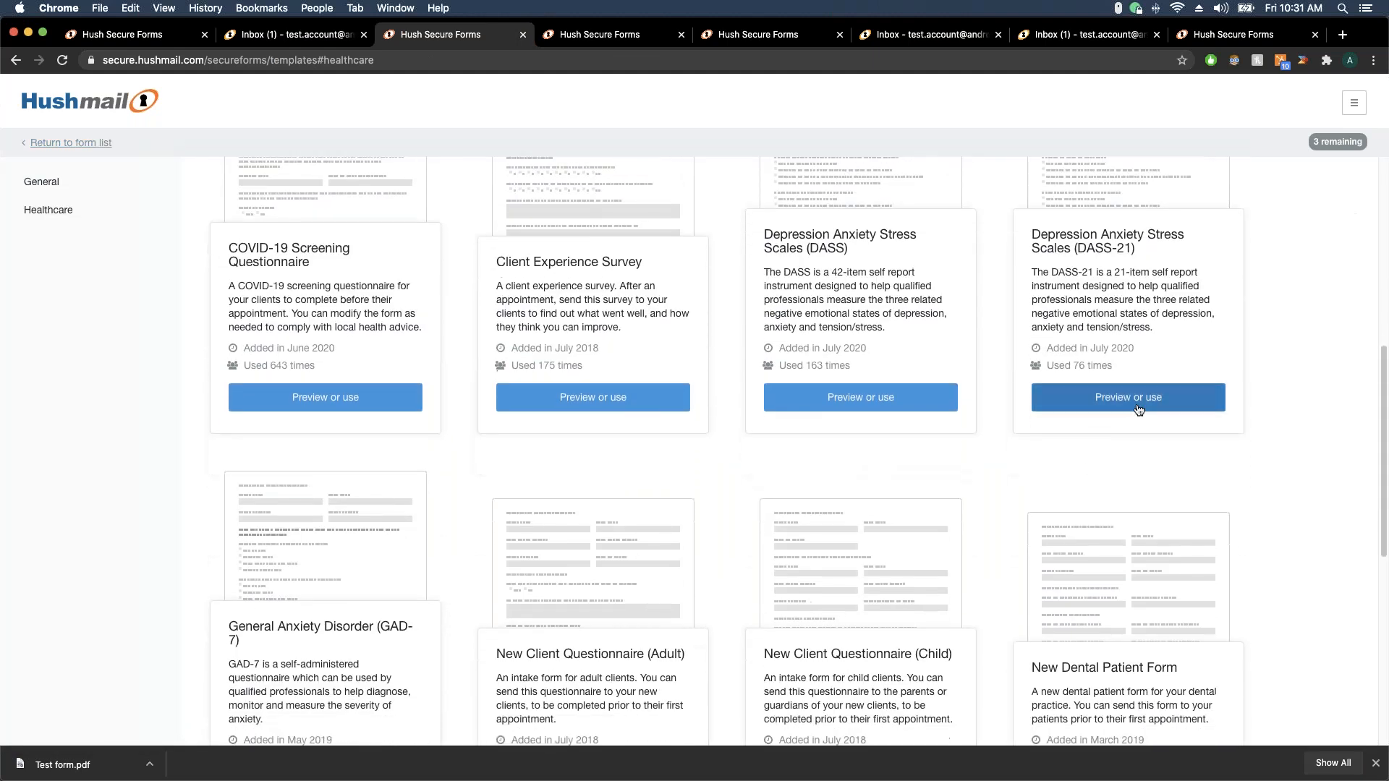
scroll(985, 499, down, 7)
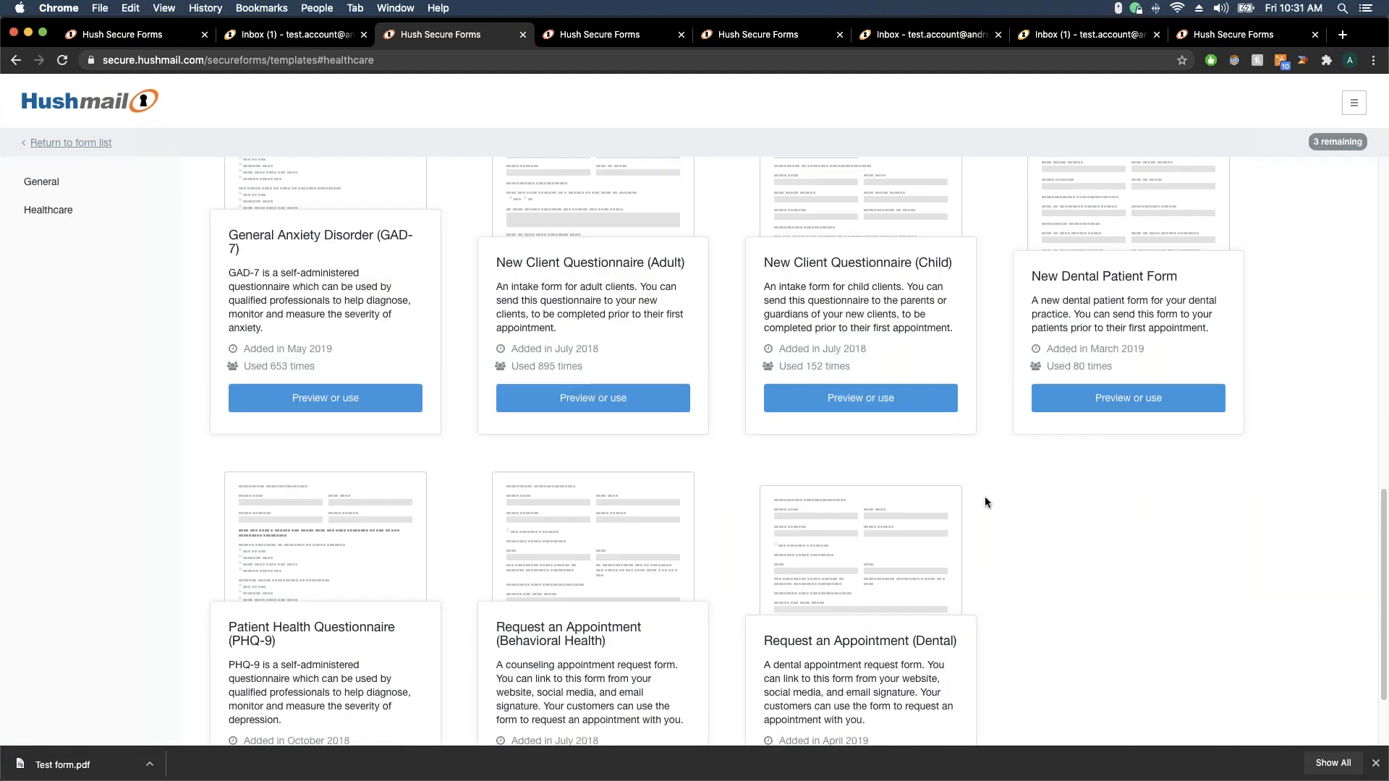
scroll(986, 501, down, 1)
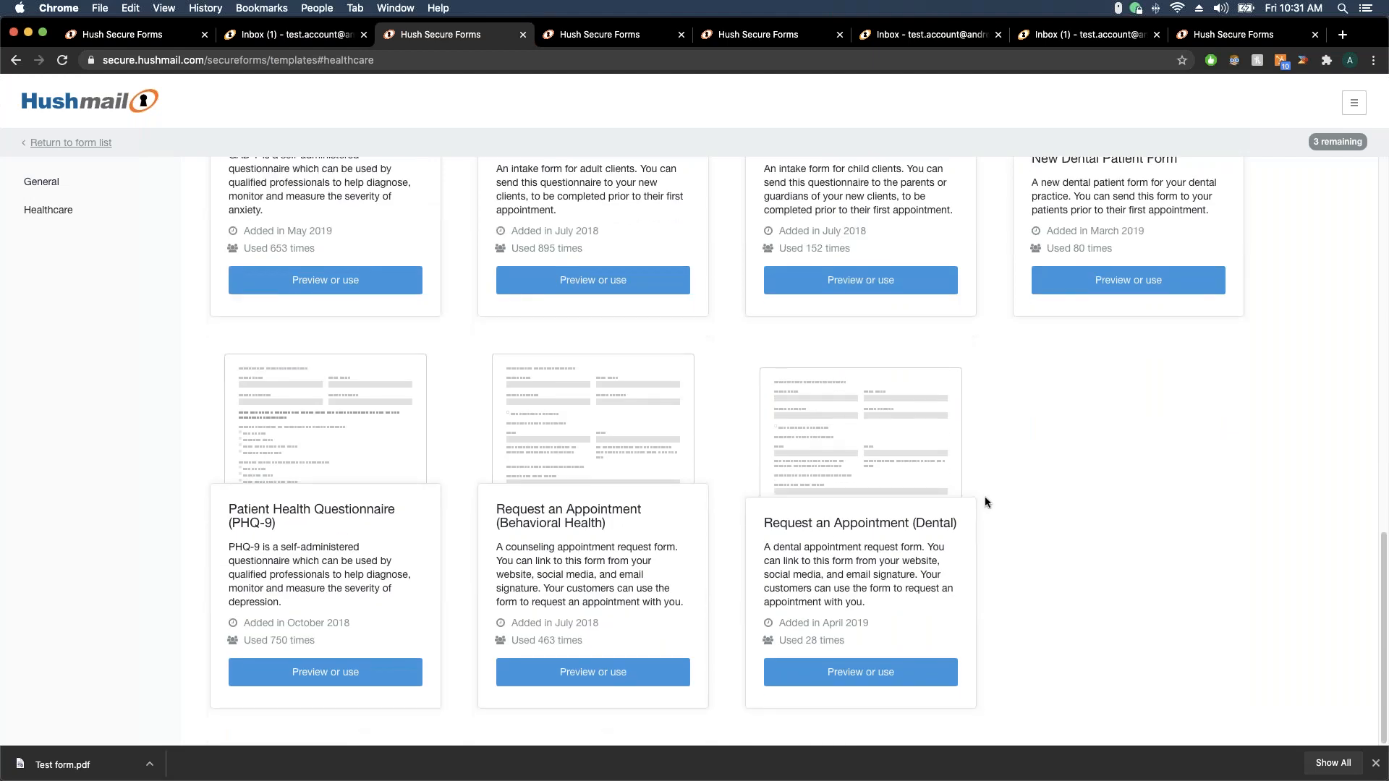
scroll(985, 497, up, 12)
scroll(985, 499, up, 5)
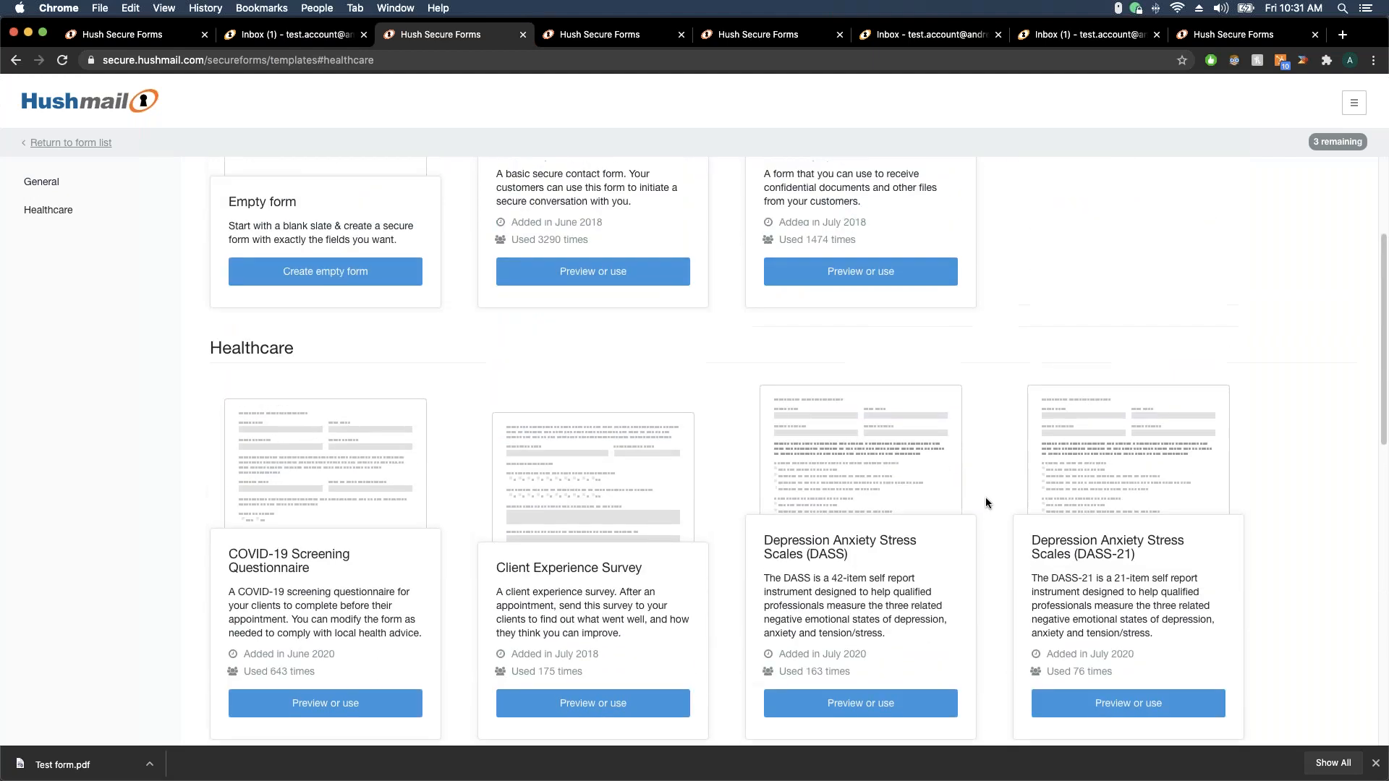